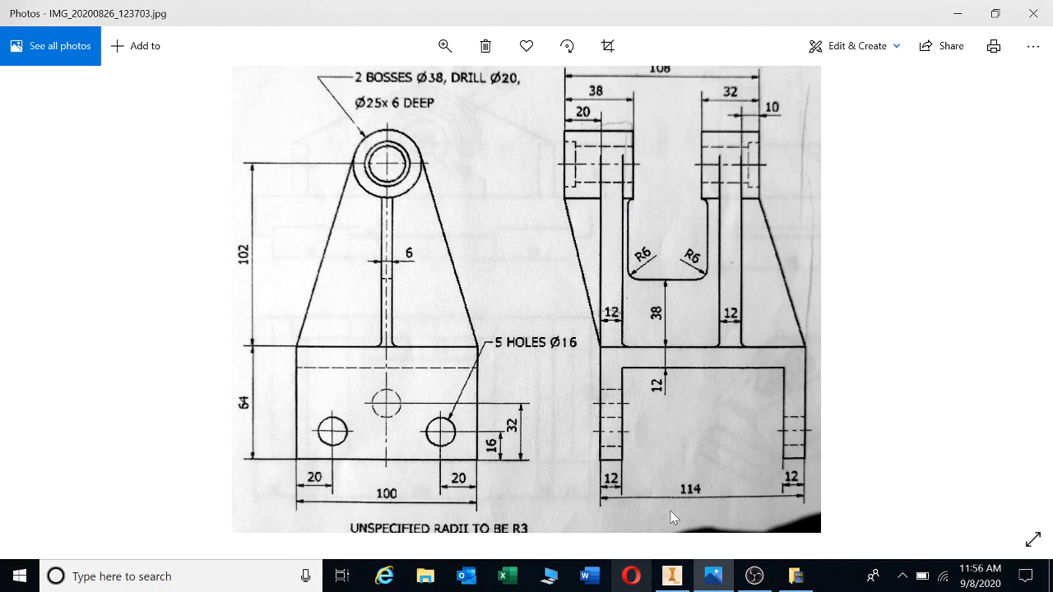
Check the bracket drawing in Photos, extrude the two base rectangles 114 mm backward in Inventor, leaving the holes open, and expand the extrusion's tree entry.
click(673, 578)
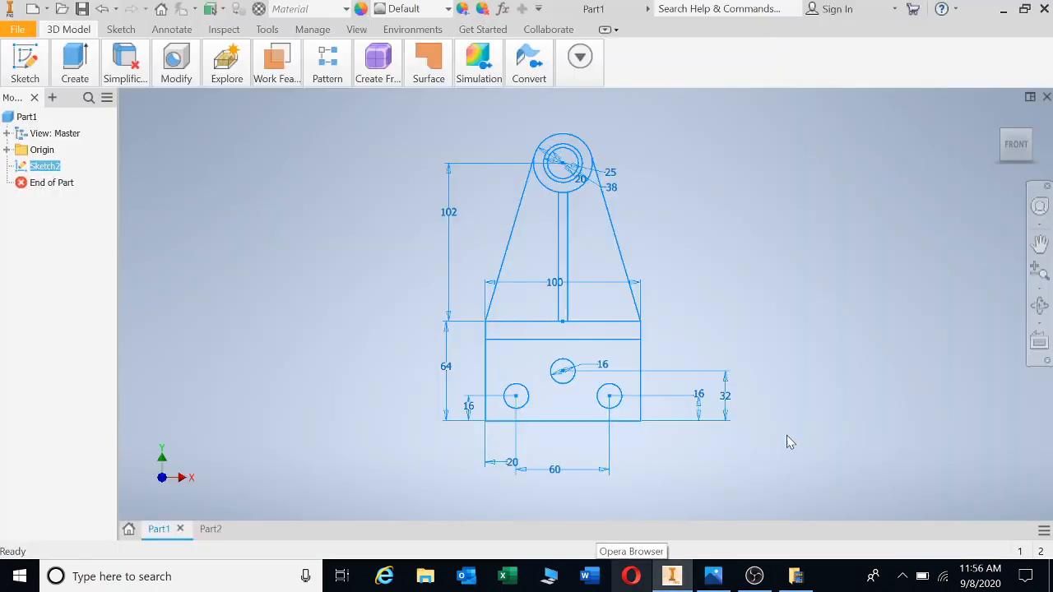
click(714, 579)
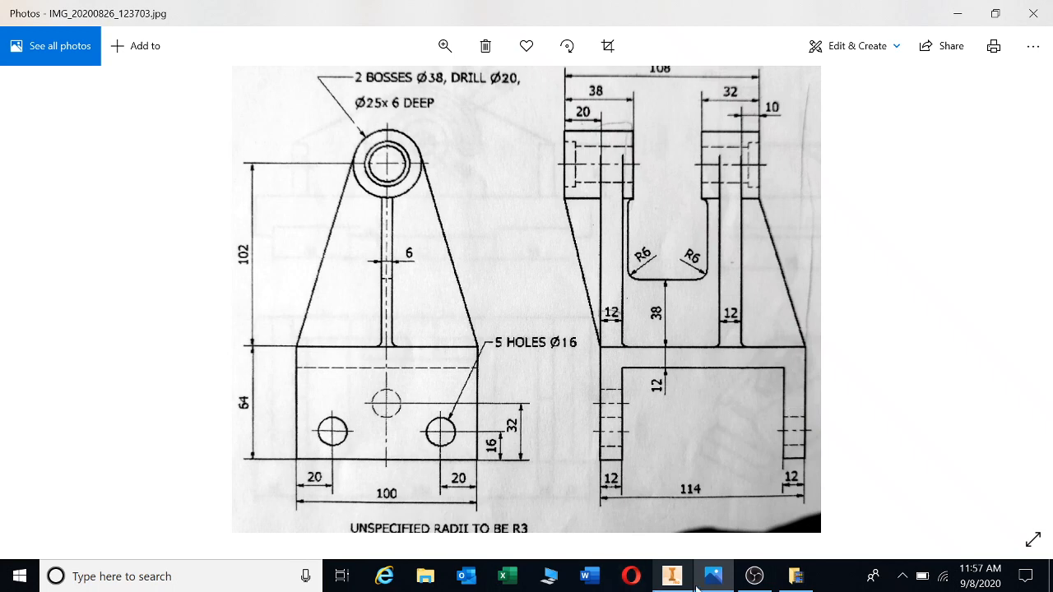
click(673, 577)
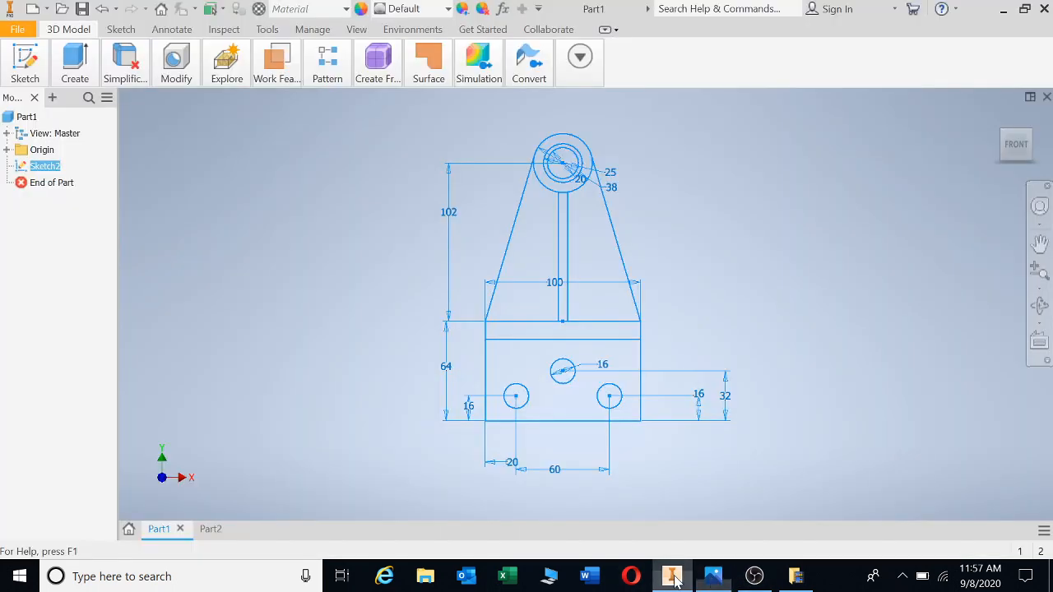
key(e)
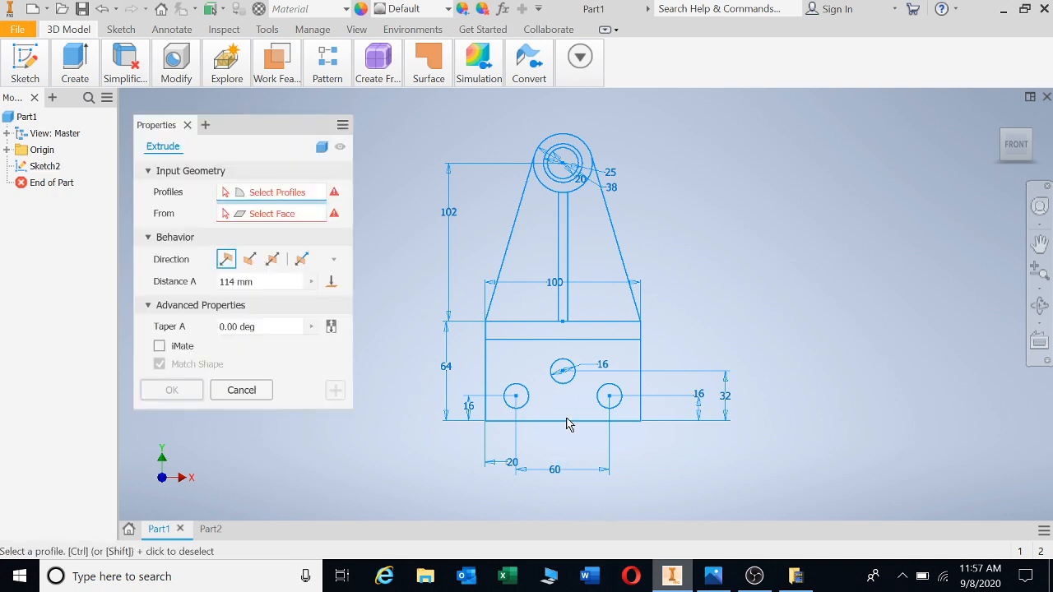
click(572, 338)
click(533, 370)
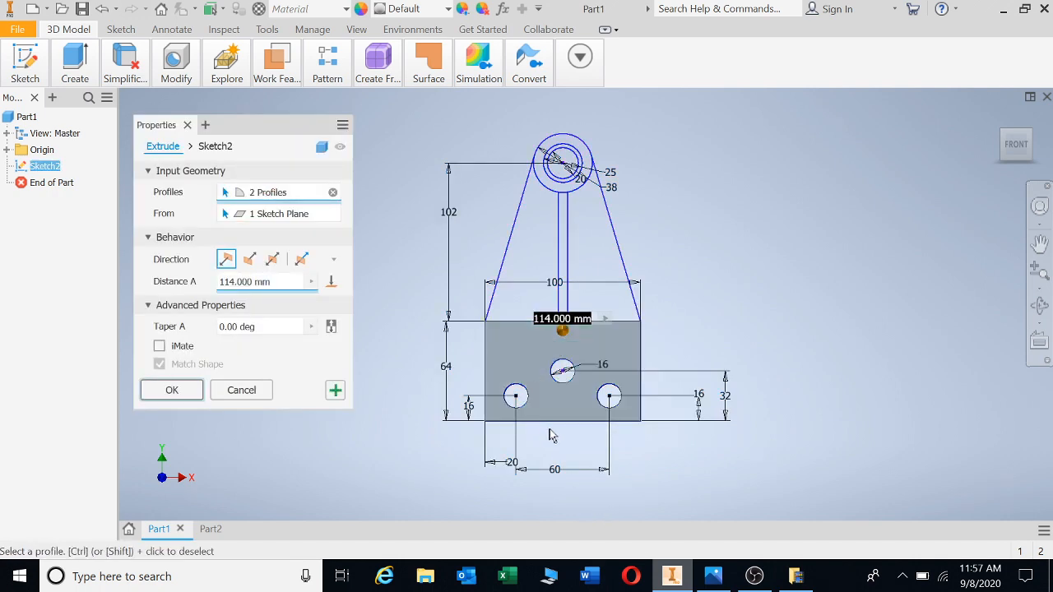
click(997, 116)
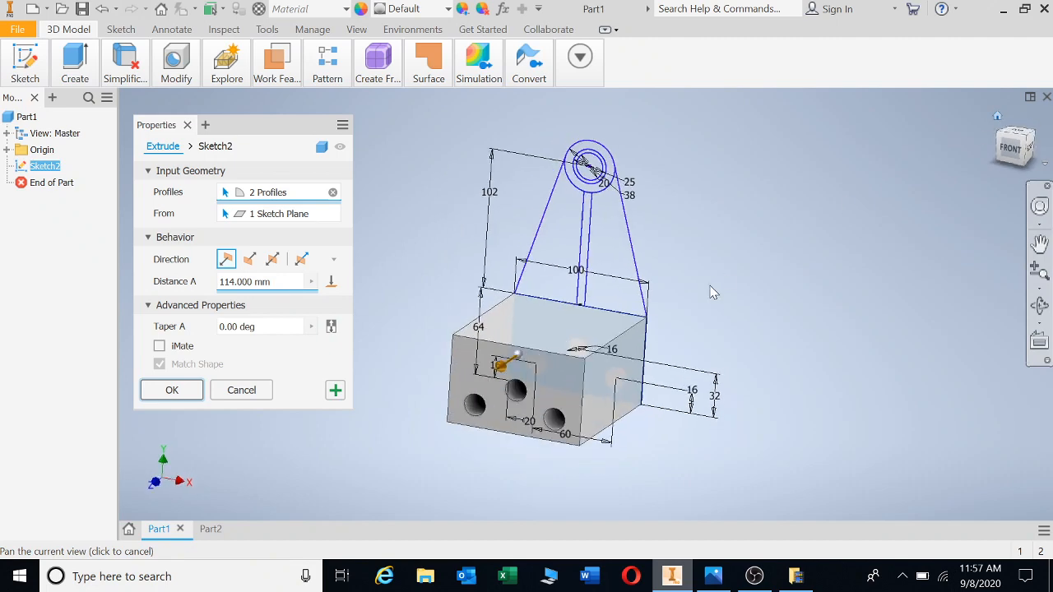
click(248, 260)
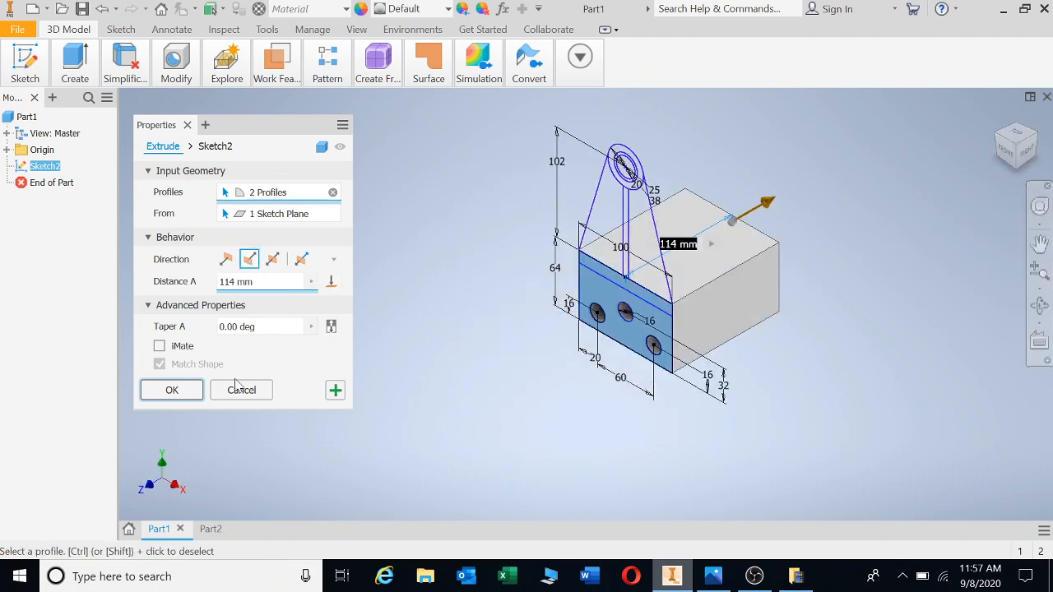
click(172, 392)
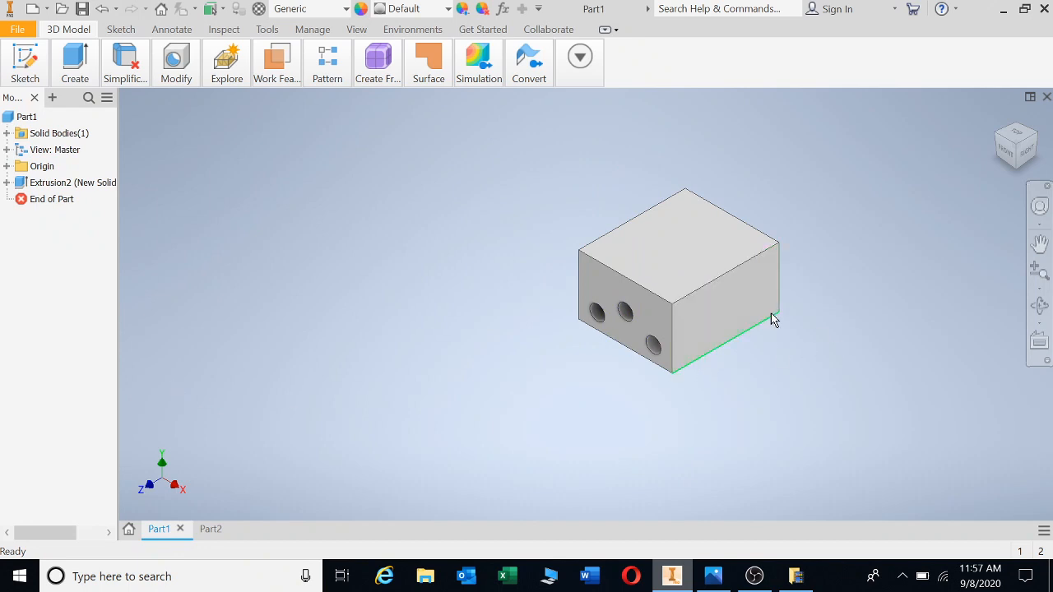
click(6, 183)
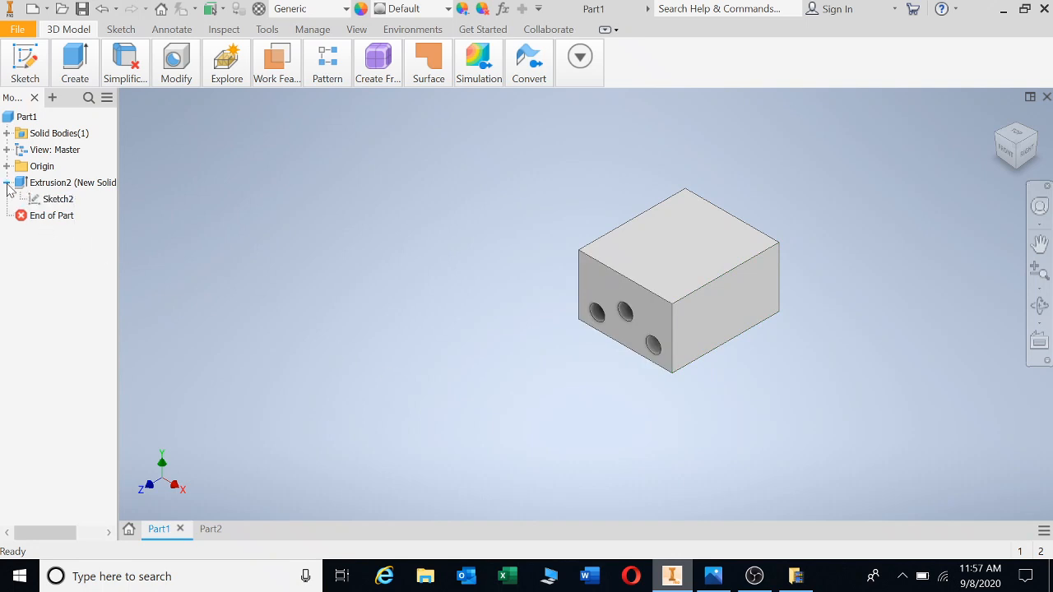
double_click(51, 202)
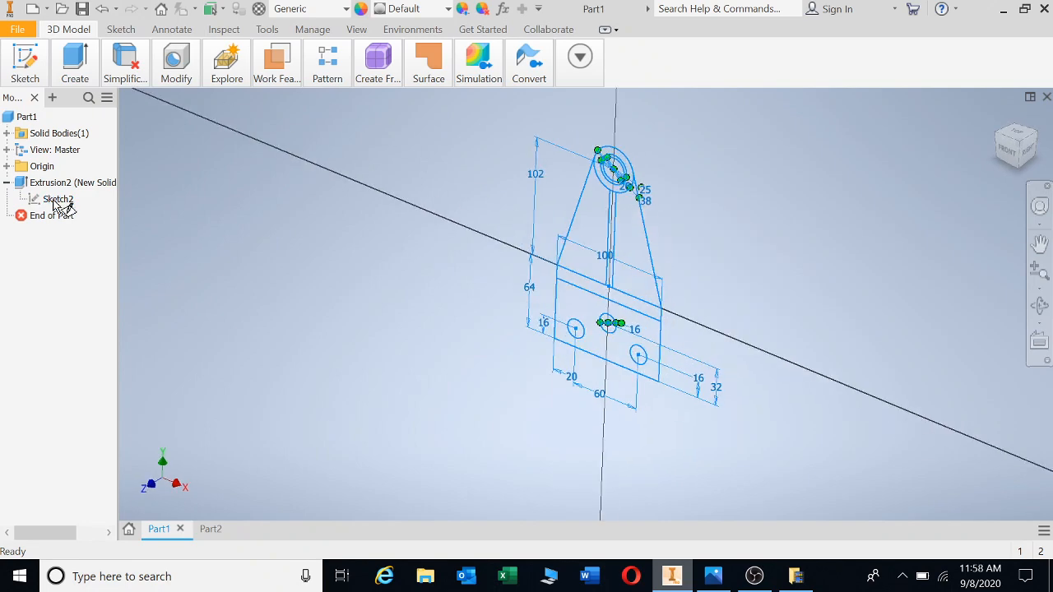
right_click(55, 202)
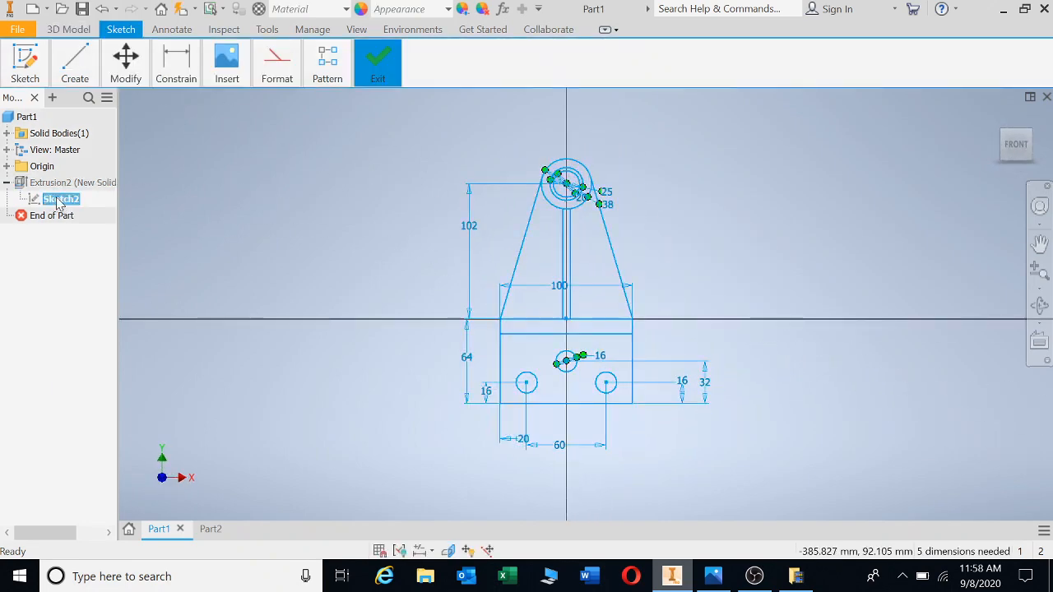
click(91, 220)
key(s)
right_click(57, 203)
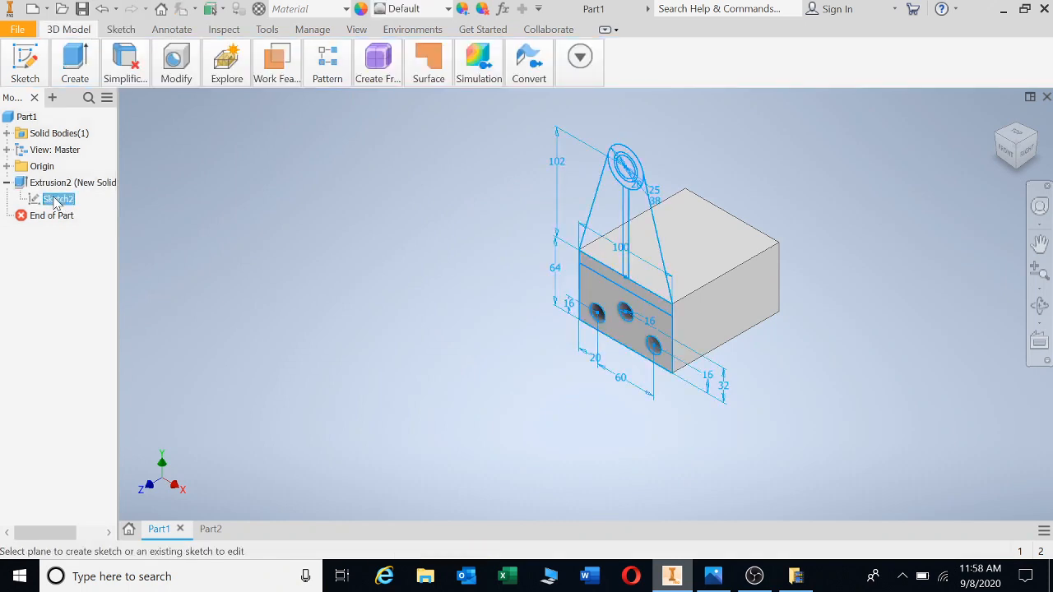
click(277, 241)
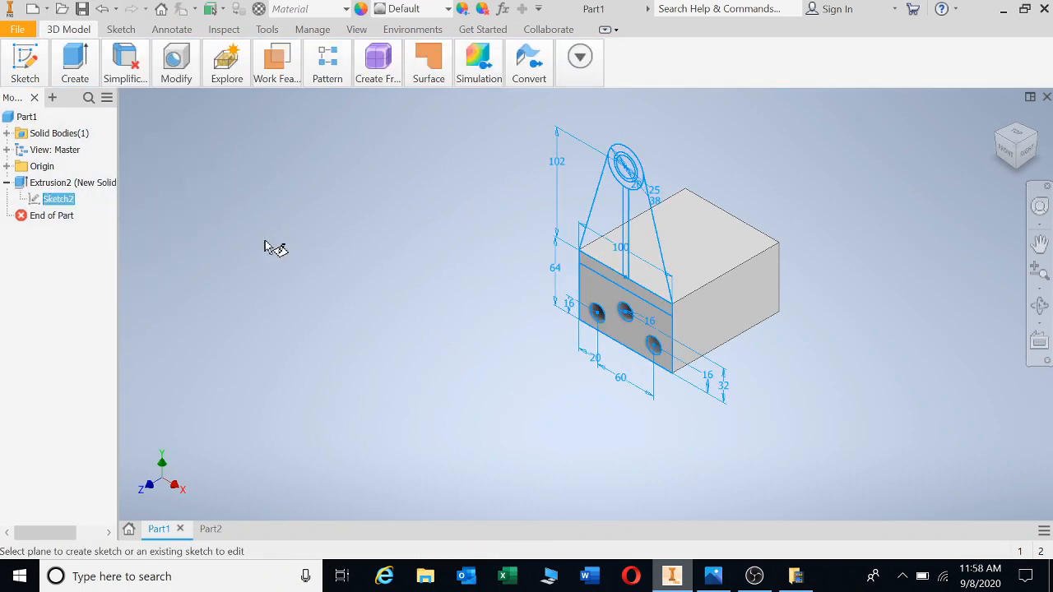
click(64, 204)
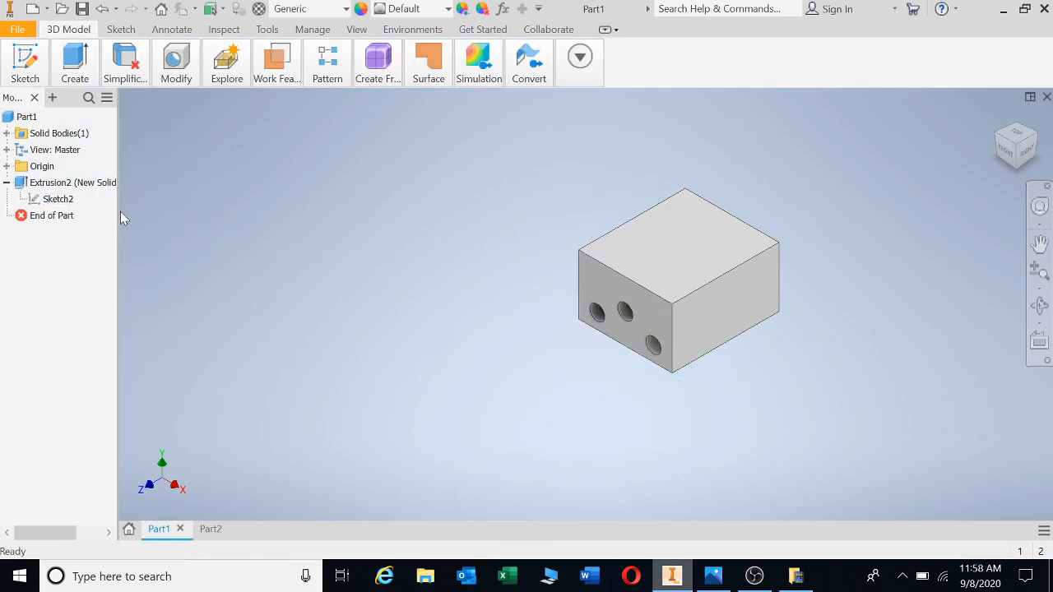
Share the base extrusion's sketch and cut its large lower rectangle backward through the block by 114 mm - 12 mm.
right_click(52, 203)
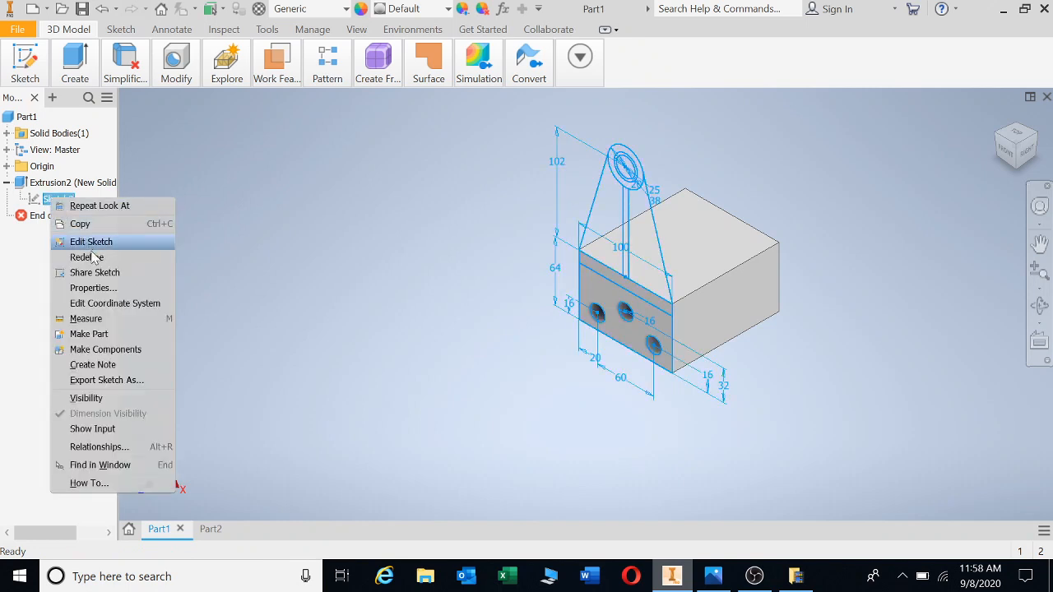
click(123, 272)
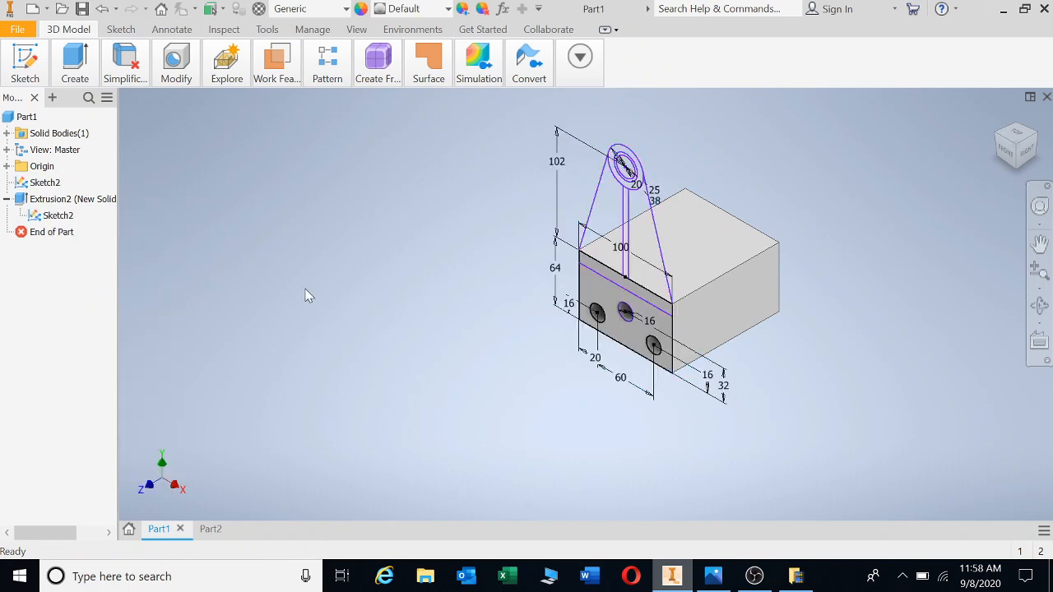
key(e)
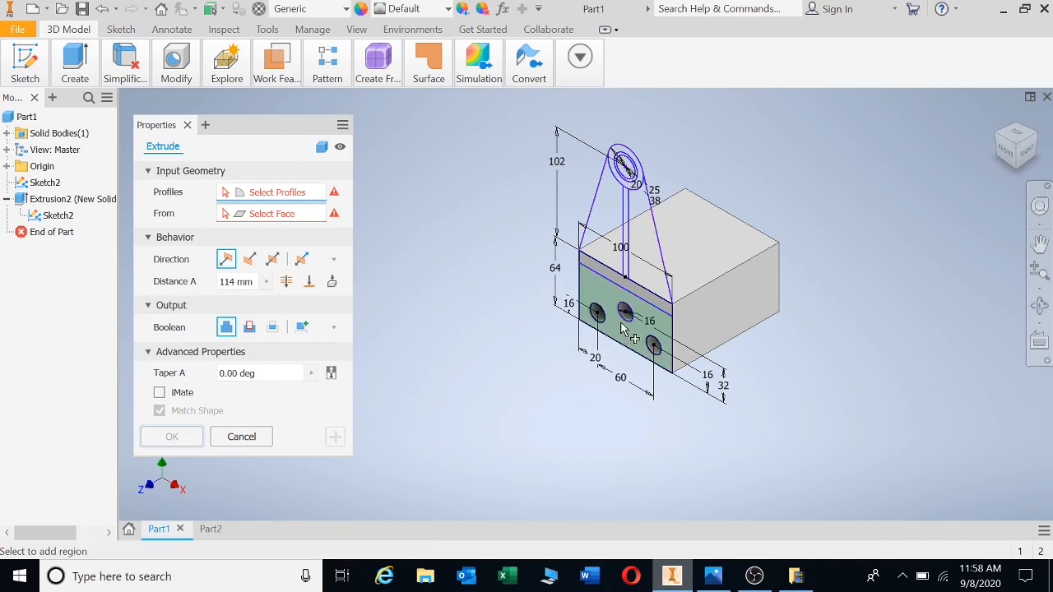
click(668, 330)
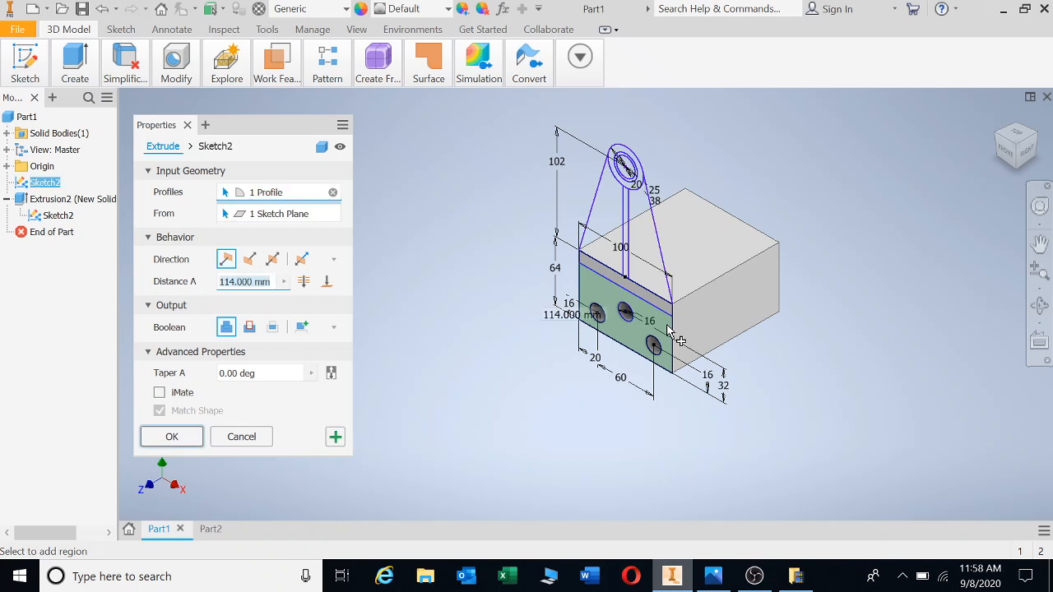
click(250, 259)
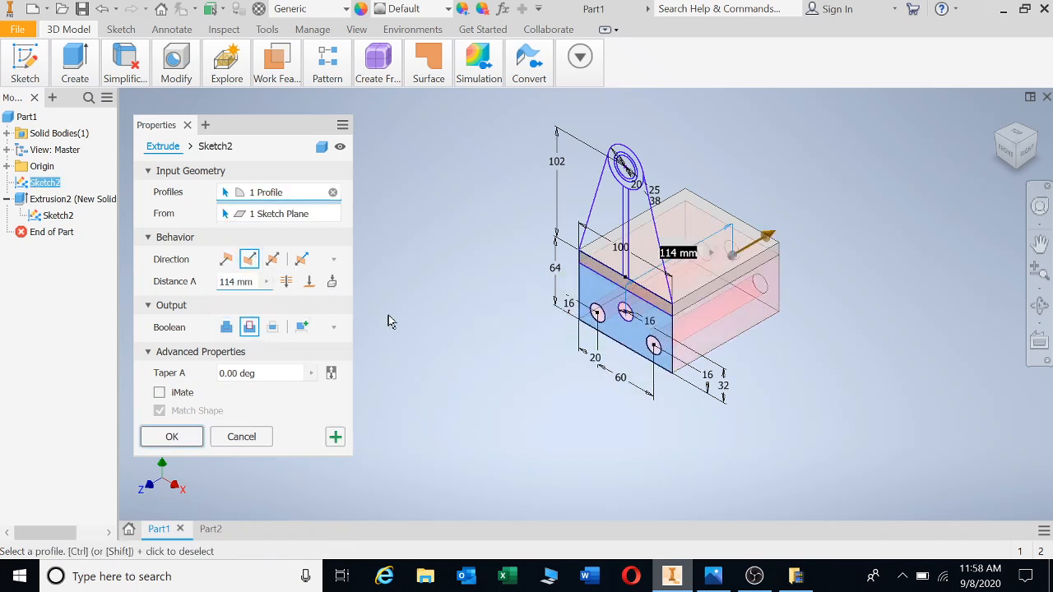
click(254, 285)
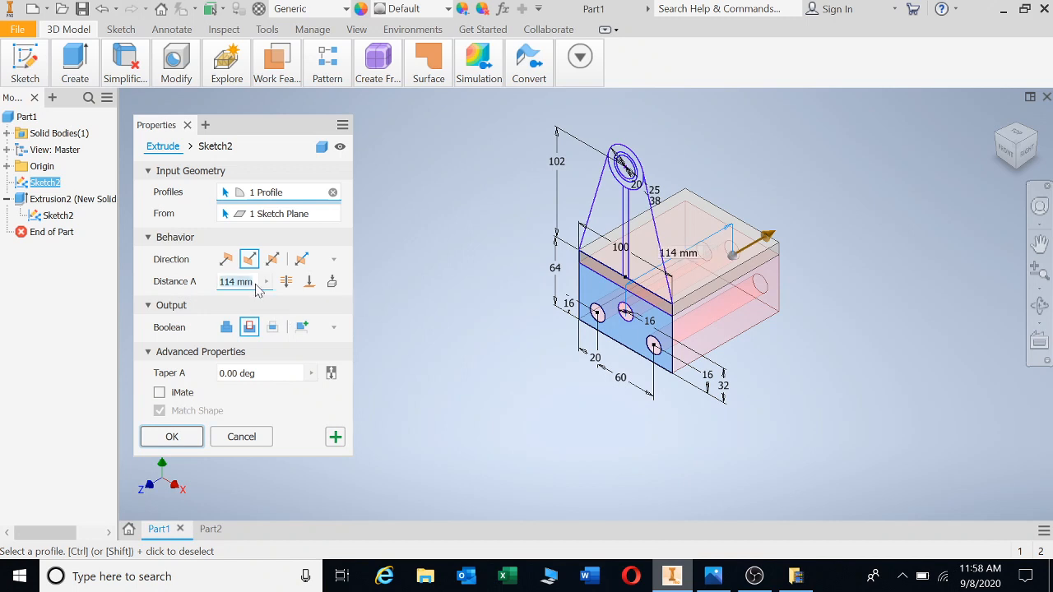
click(253, 282)
text(-12)
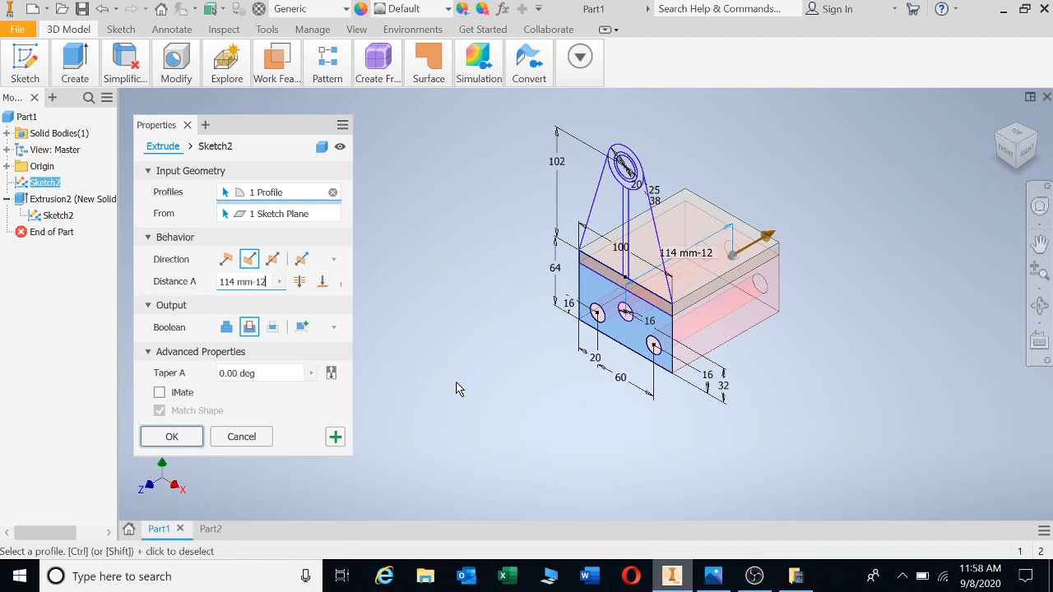
click(186, 436)
Extrude the large lower rectangle with its three holes 12 mm backward as a join to form the front wall.
key(e)
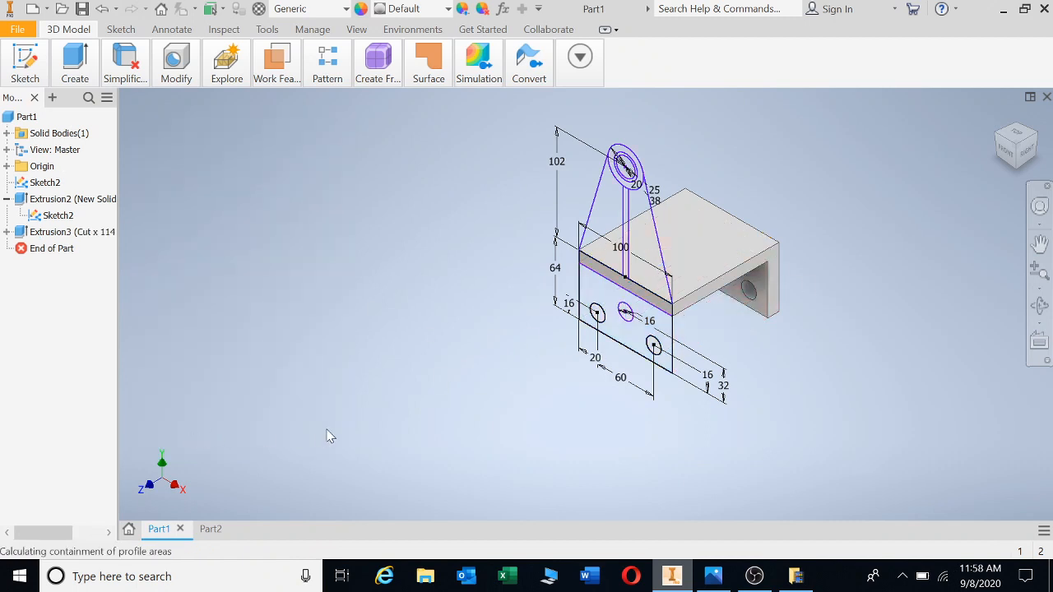
click(613, 329)
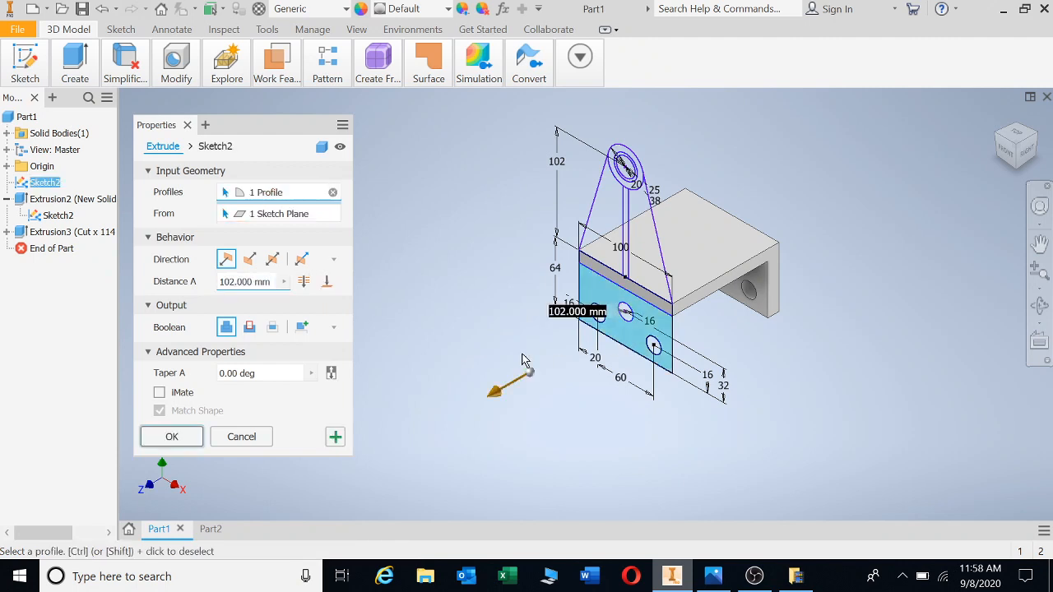
click(251, 262)
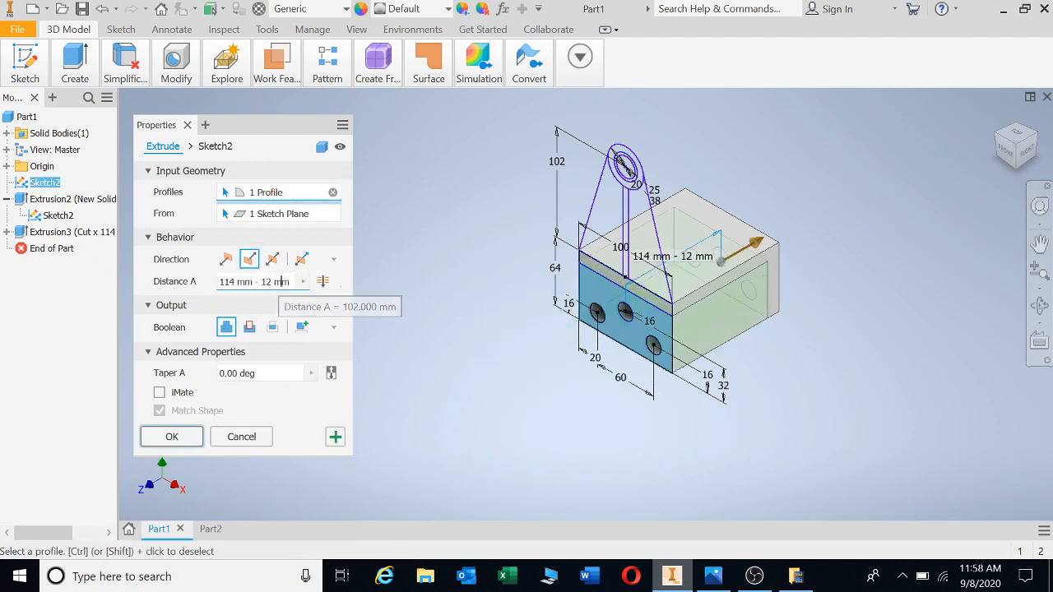
drag(289, 281, 262, 282)
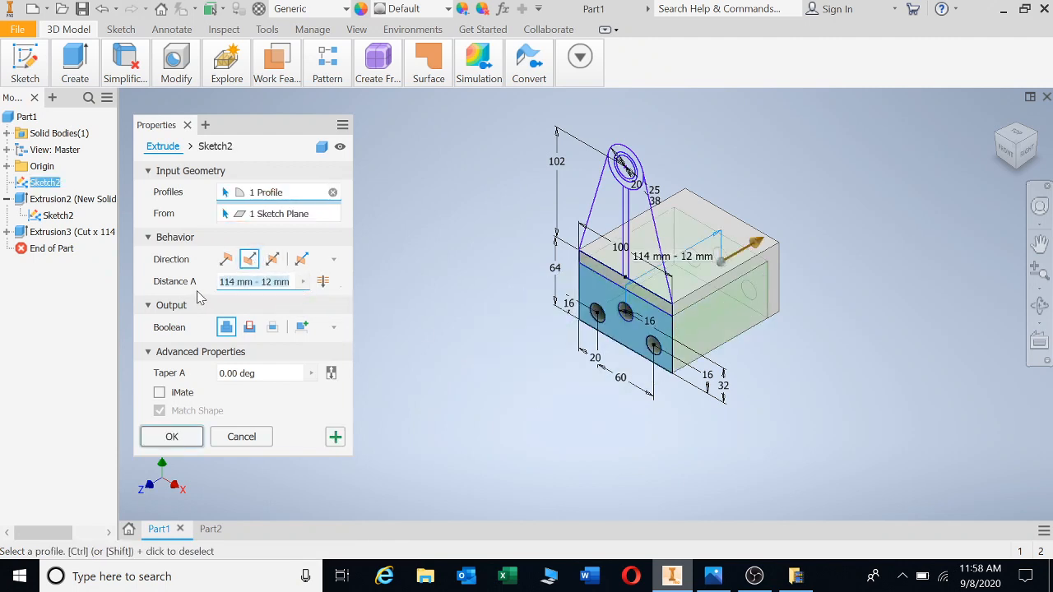
text(12)
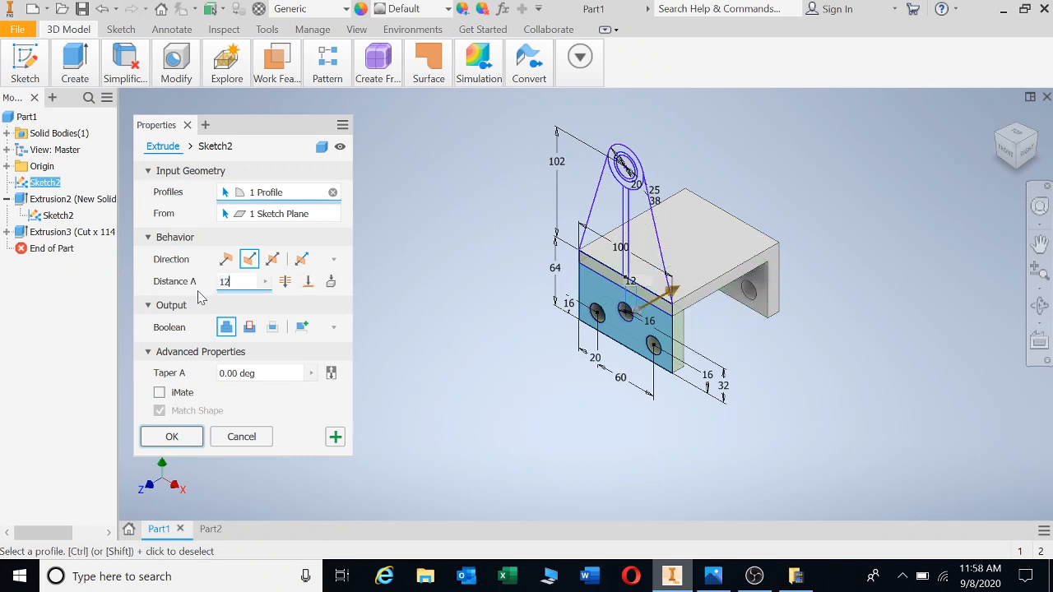
click(172, 437)
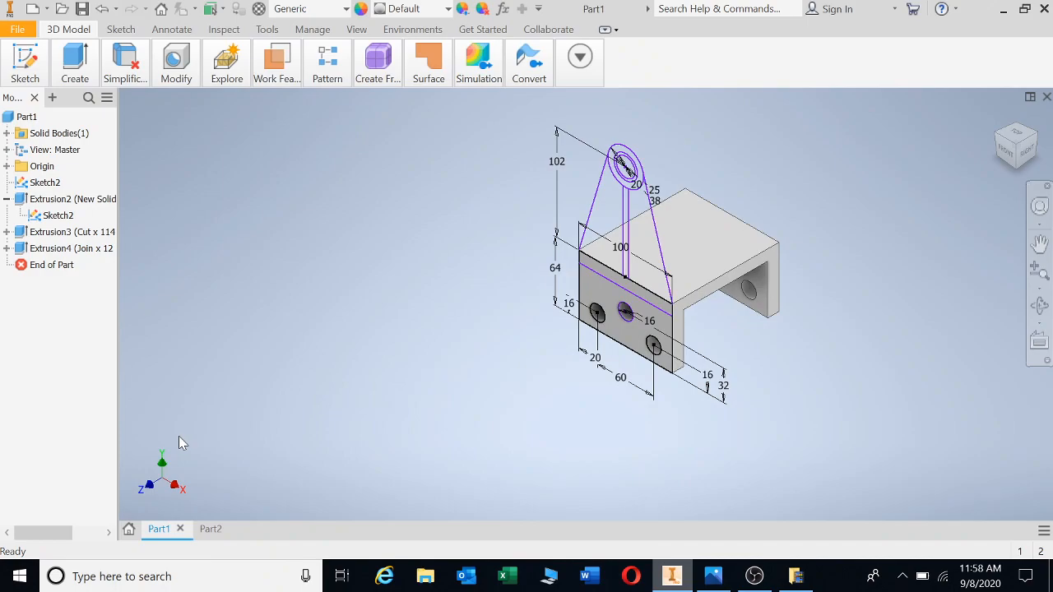
Consult the bracket drawing in Photos and, in Inventor, extrude the two tapered profiles beside the central rib 78 mm backward as a join.
click(714, 577)
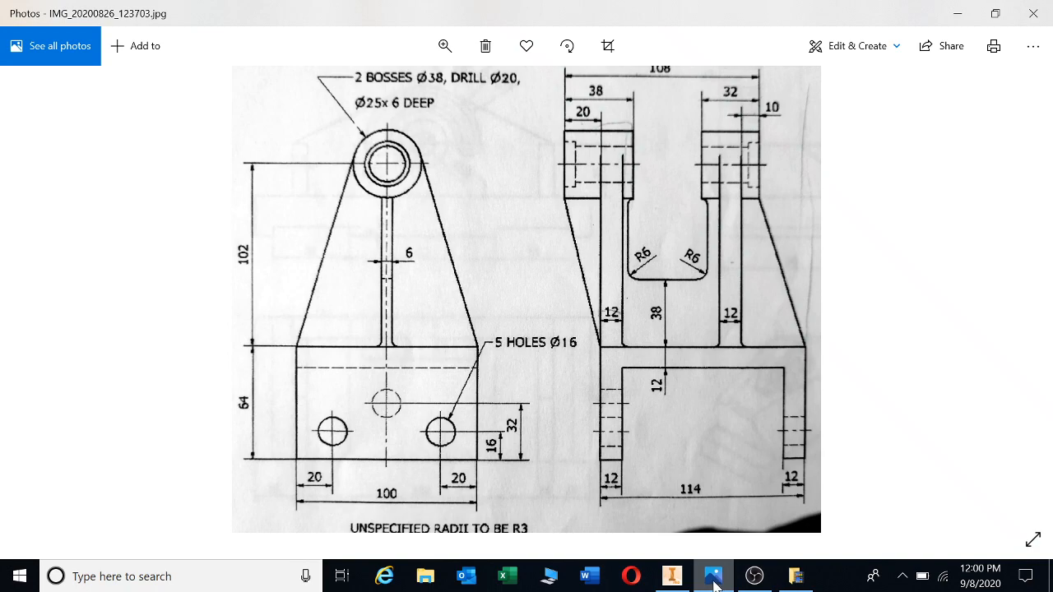
click(672, 576)
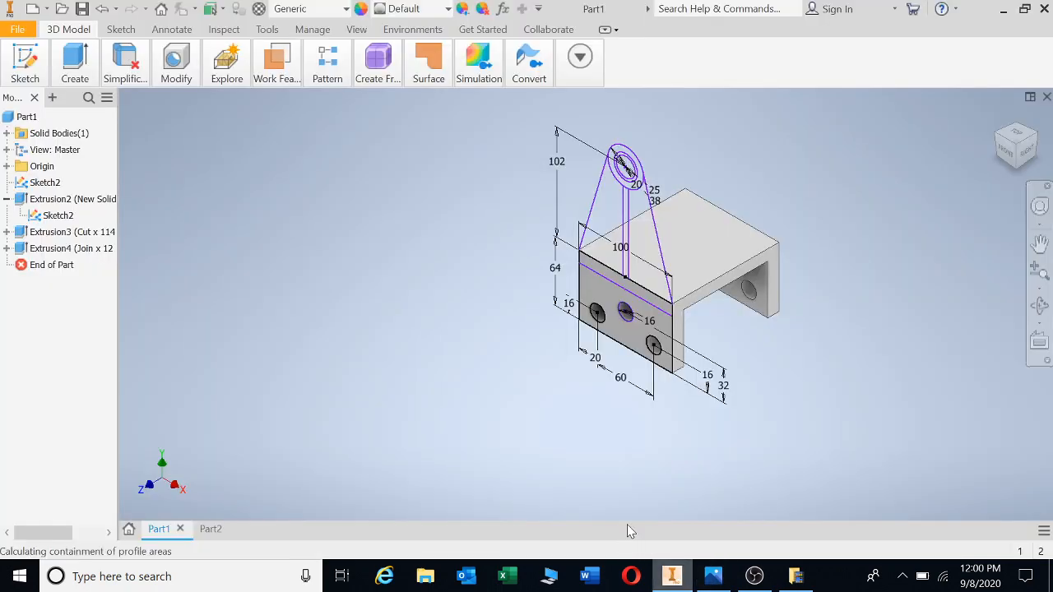
click(613, 226)
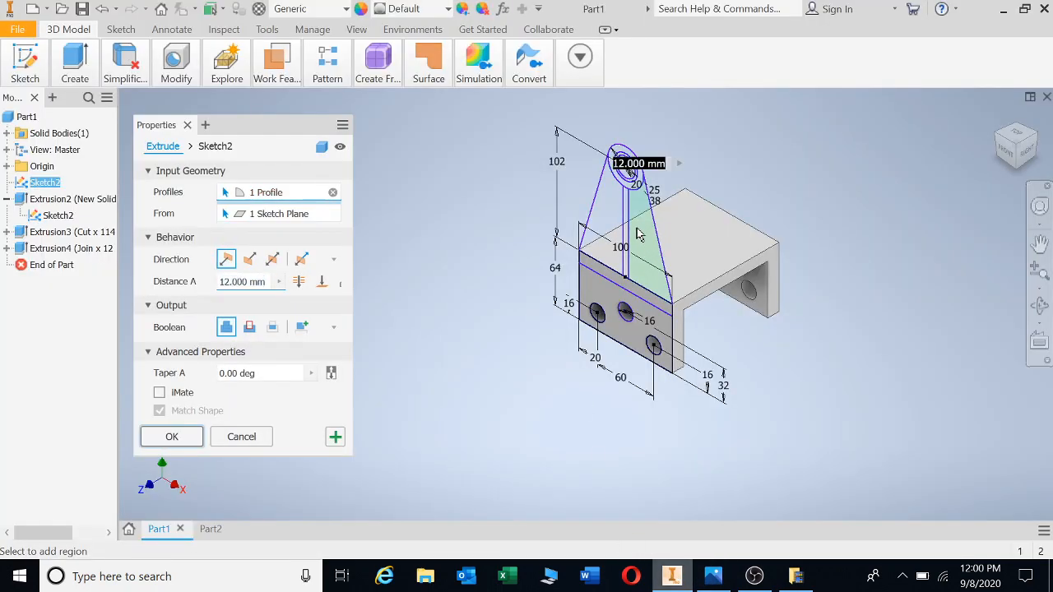
click(607, 227)
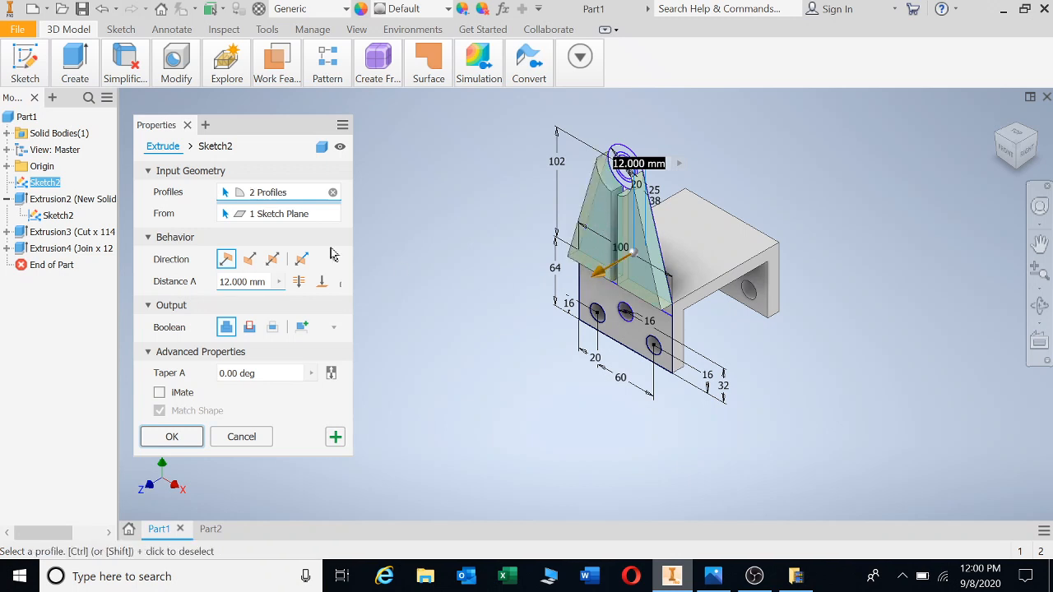
click(249, 259)
click(247, 281)
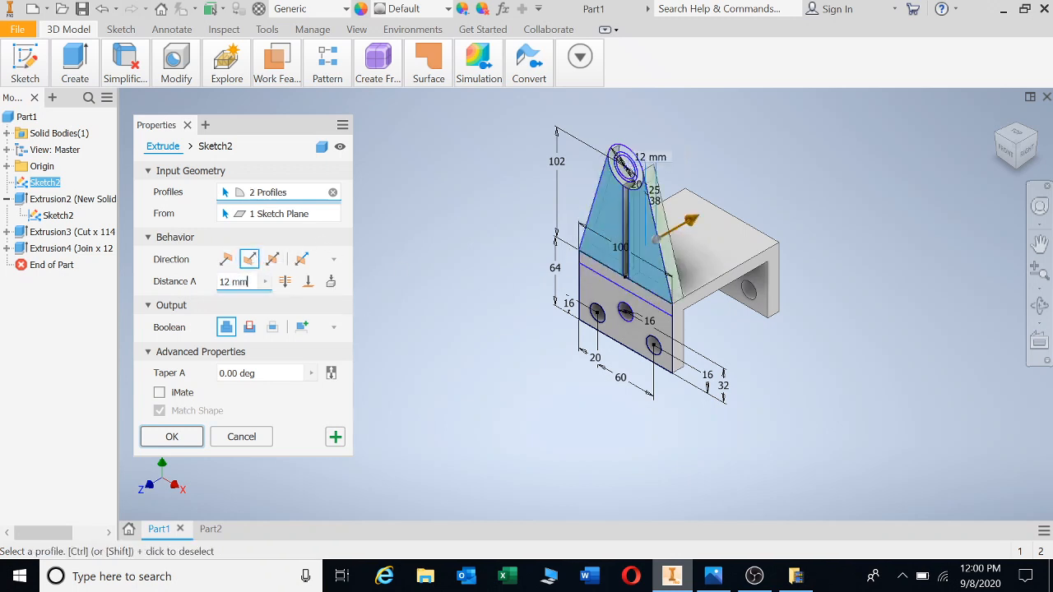
drag(245, 282, 198, 292)
text(78)
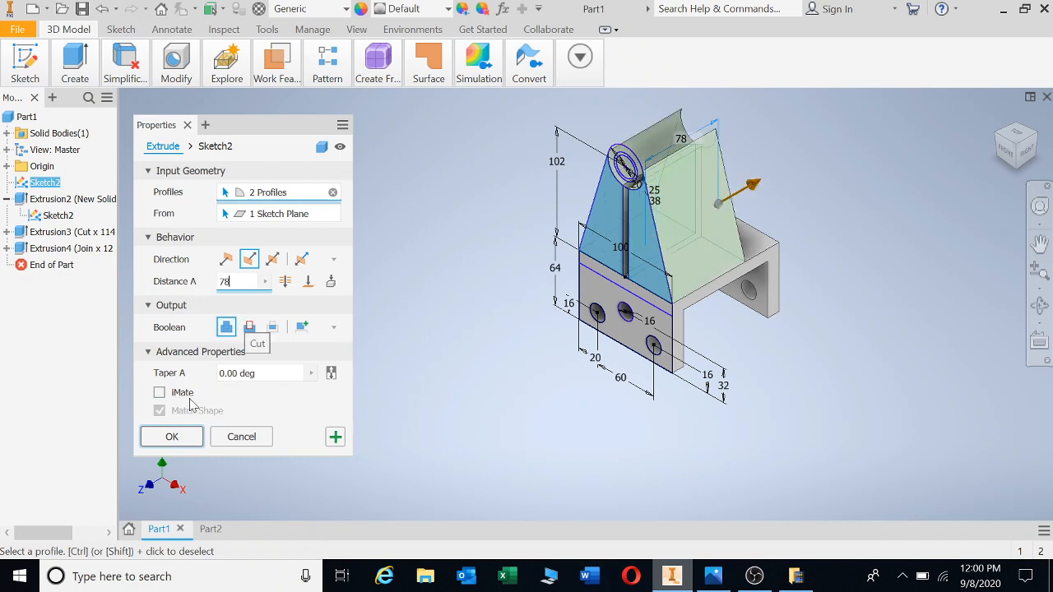
click(172, 436)
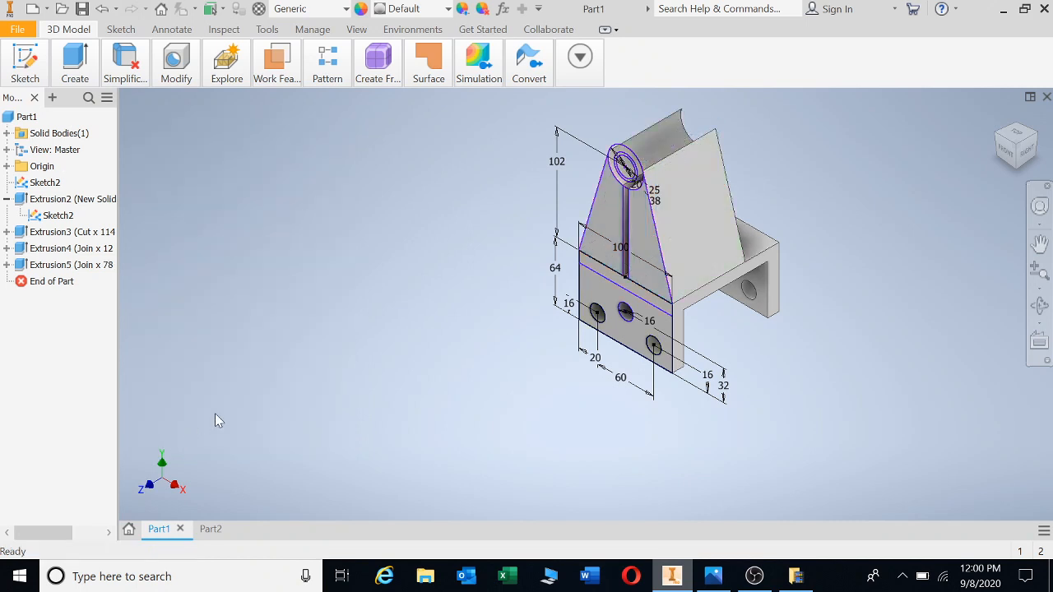
Cut the two tapered profiles beside the central rib backward through the upright block by 78 mm - 12 mm.
key(e)
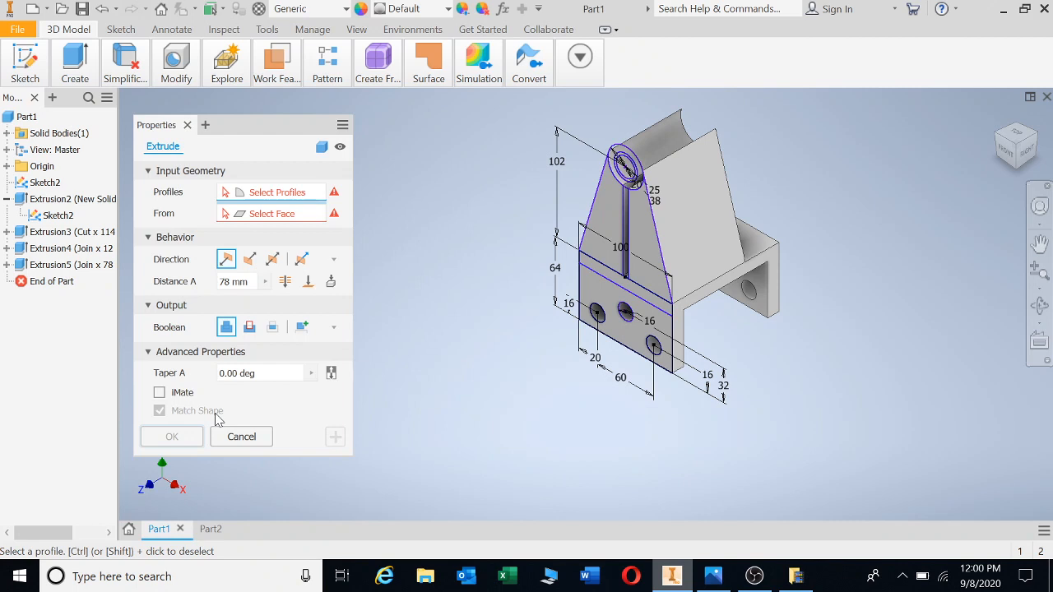
click(640, 239)
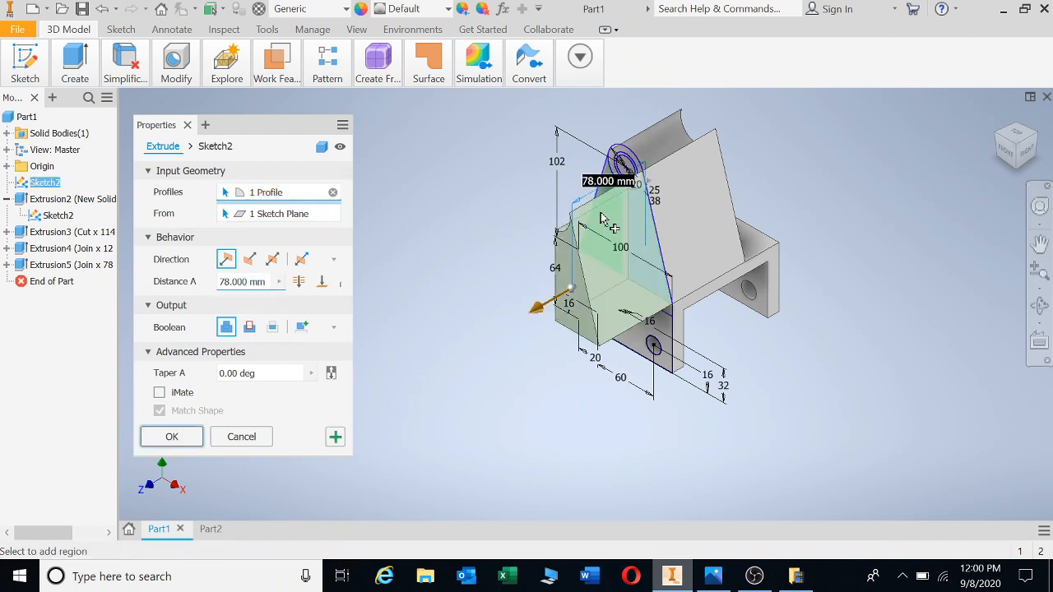
click(601, 216)
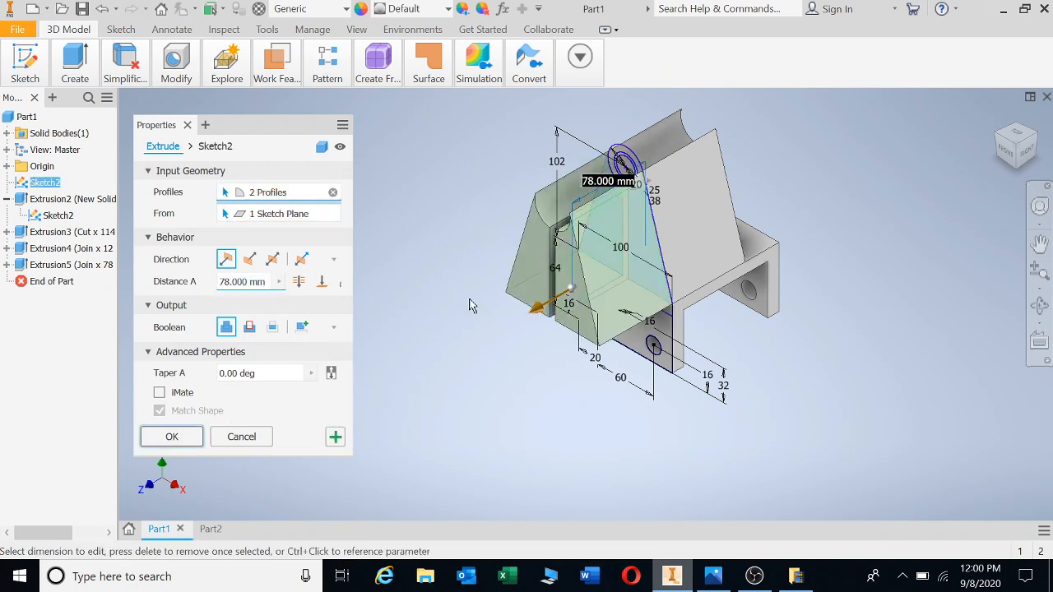
click(250, 259)
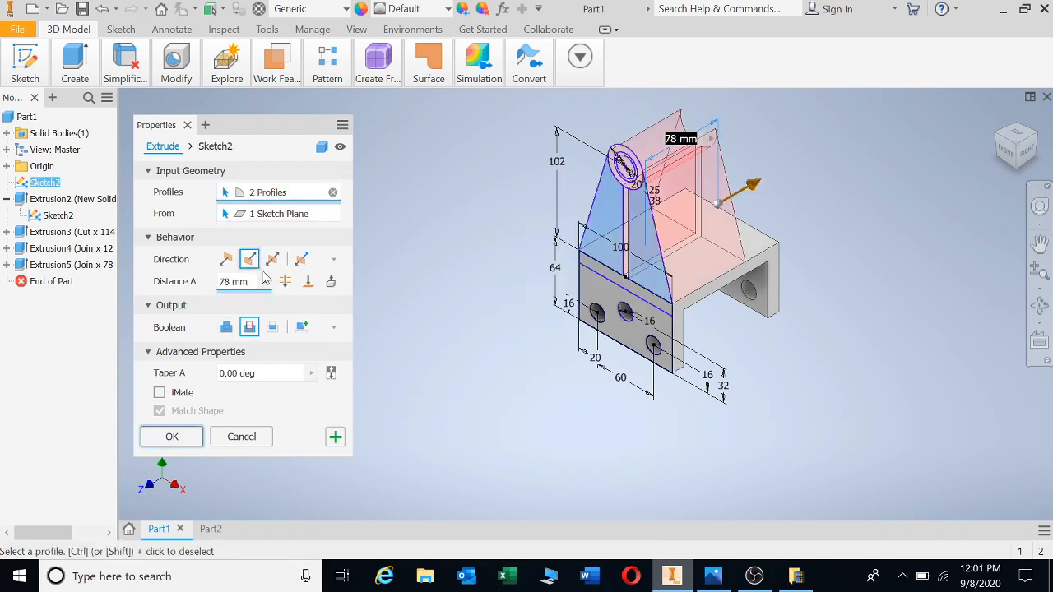
click(247, 282)
click(252, 282)
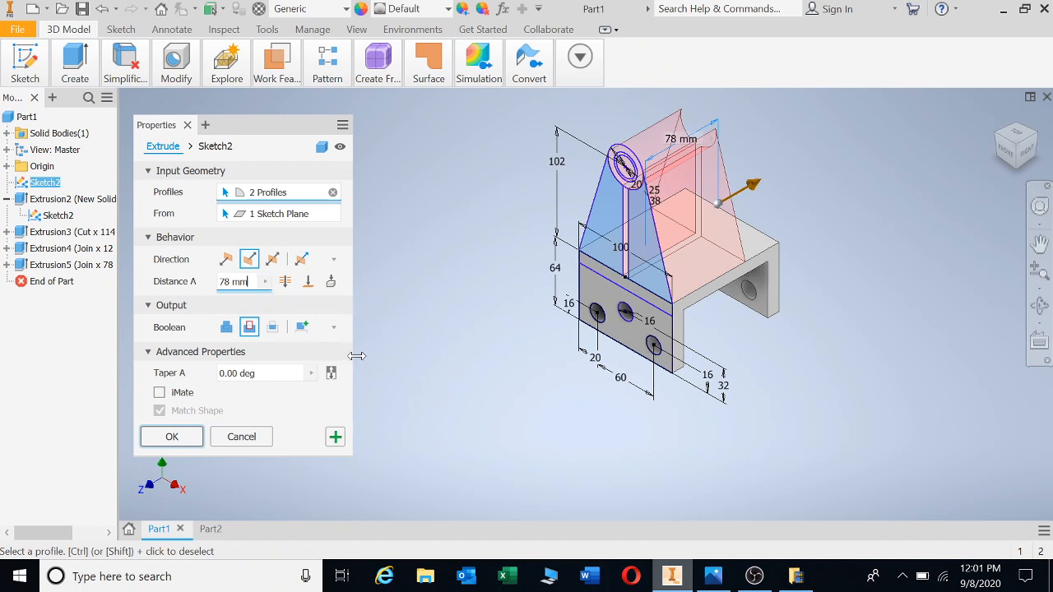
text(-12)
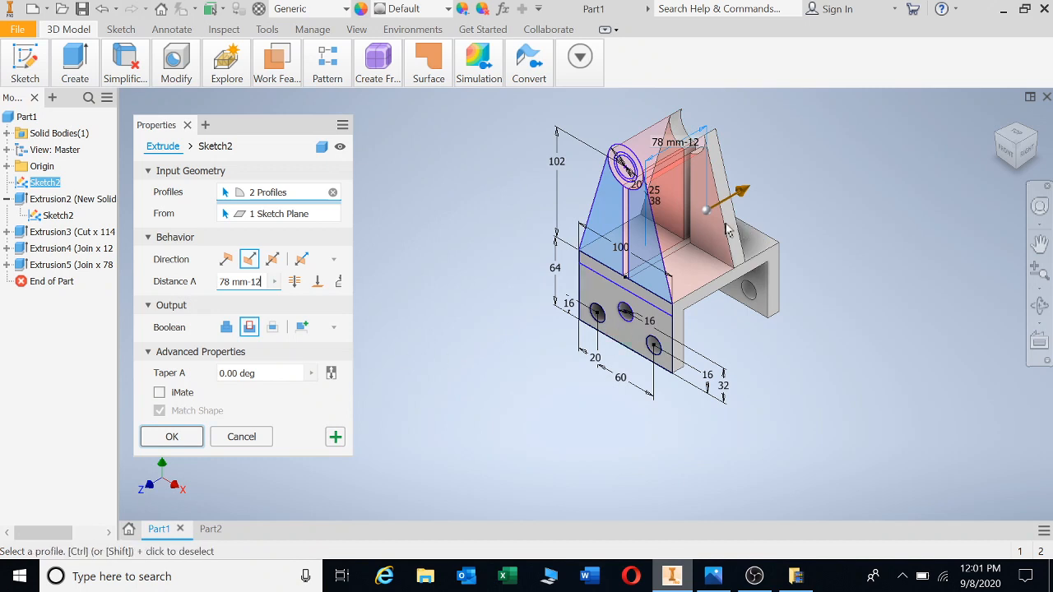
click(172, 437)
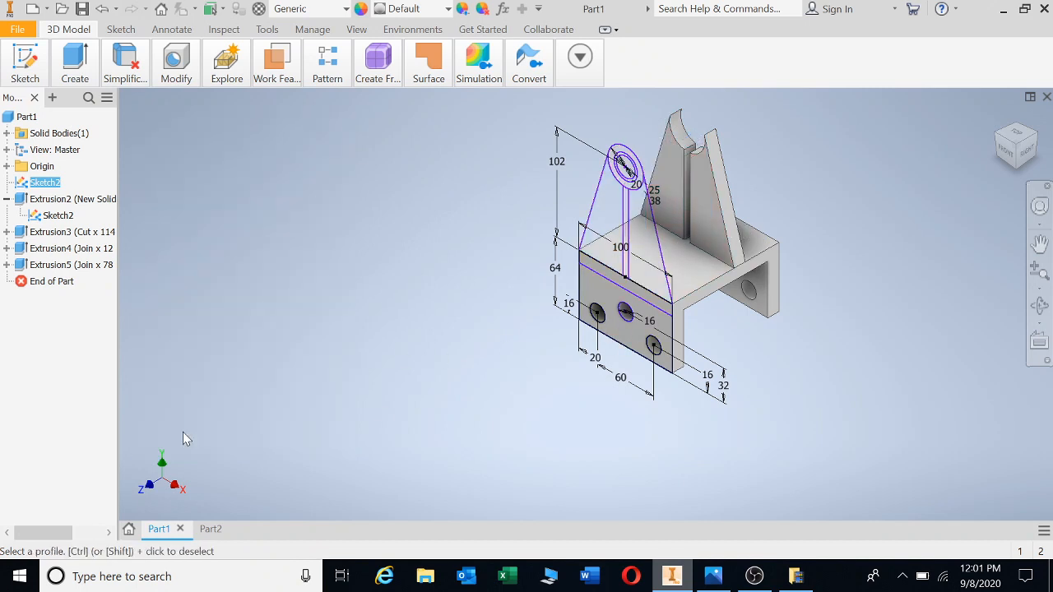
Extrude the two tapered profiles beside the central rib 12 mm backward as a join to form the front upright.
key(Return)
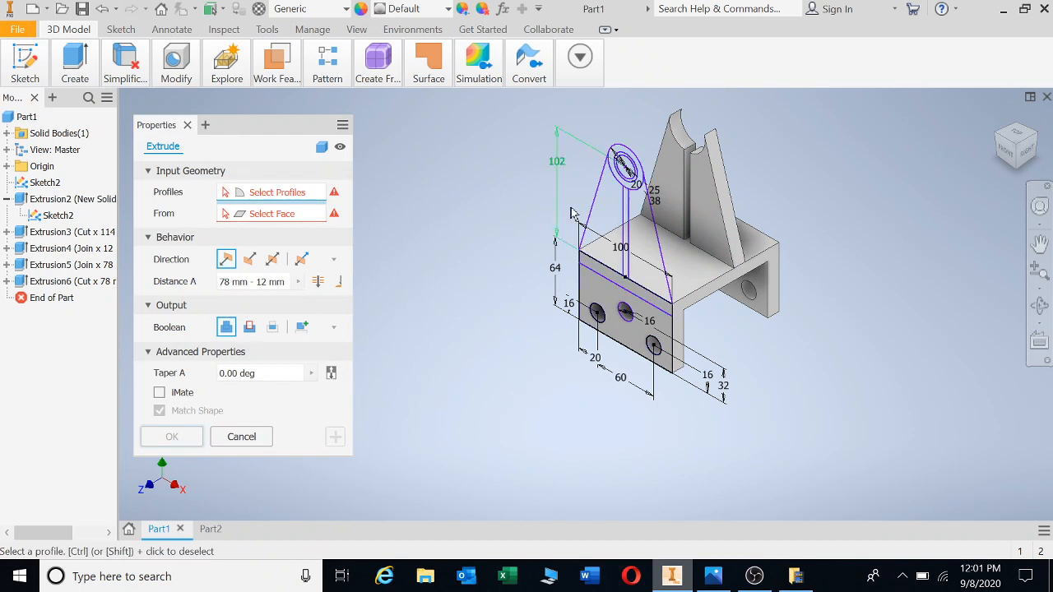
click(607, 212)
click(569, 230)
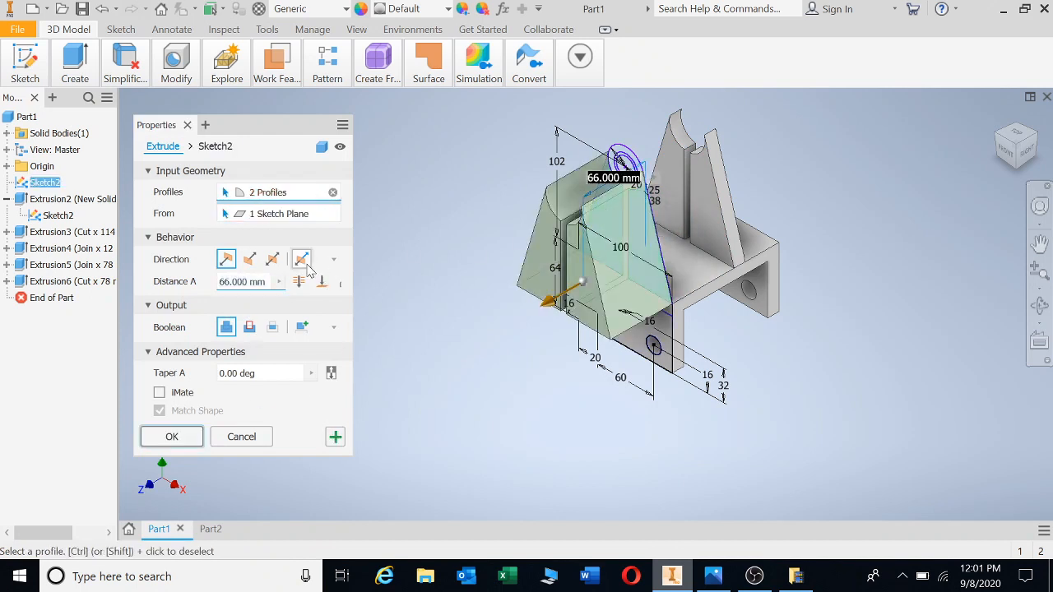
text(12)
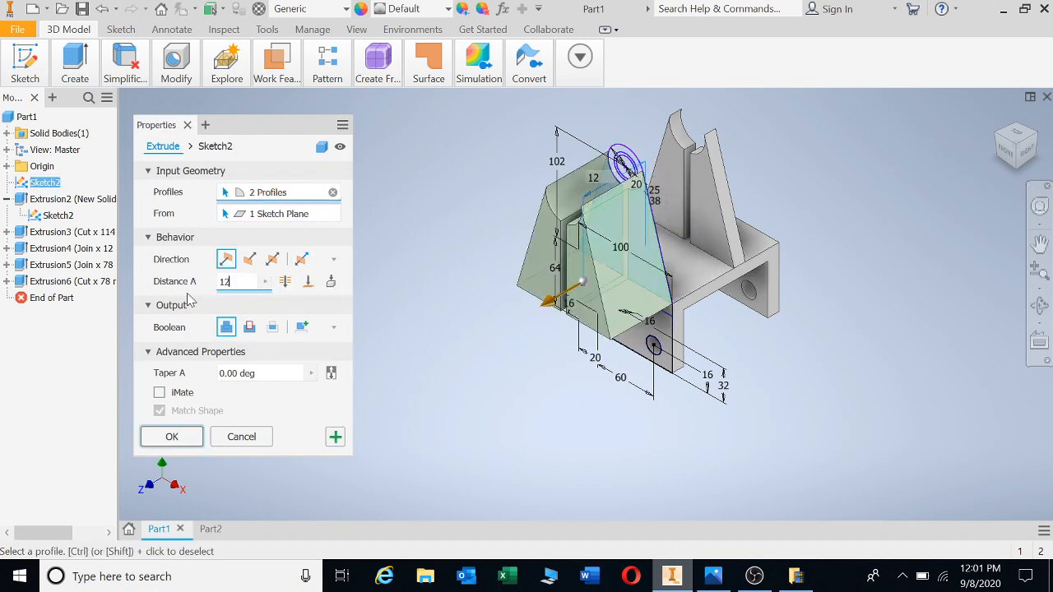
click(249, 259)
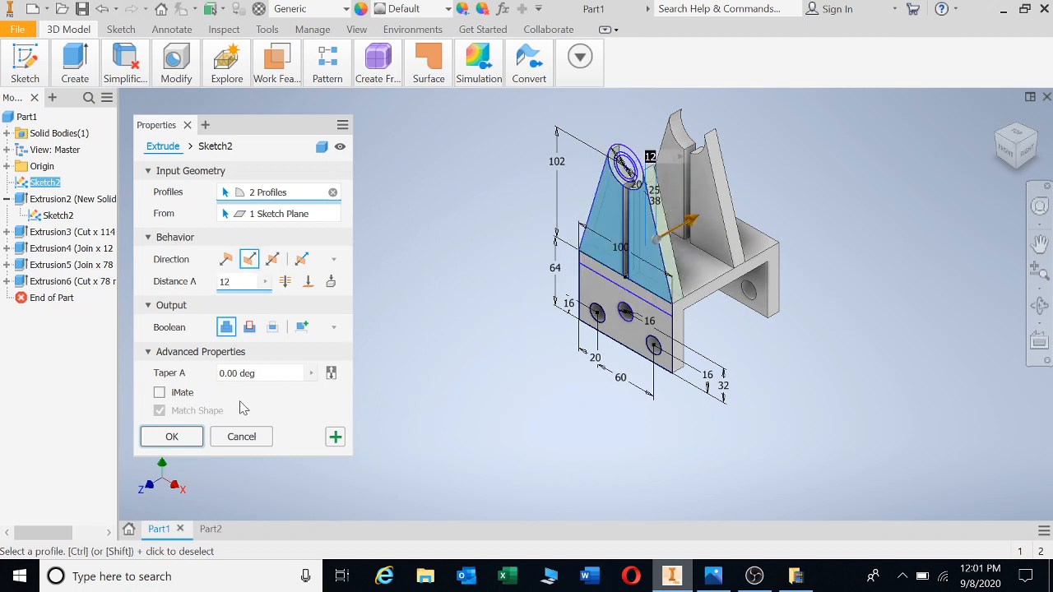
click(172, 437)
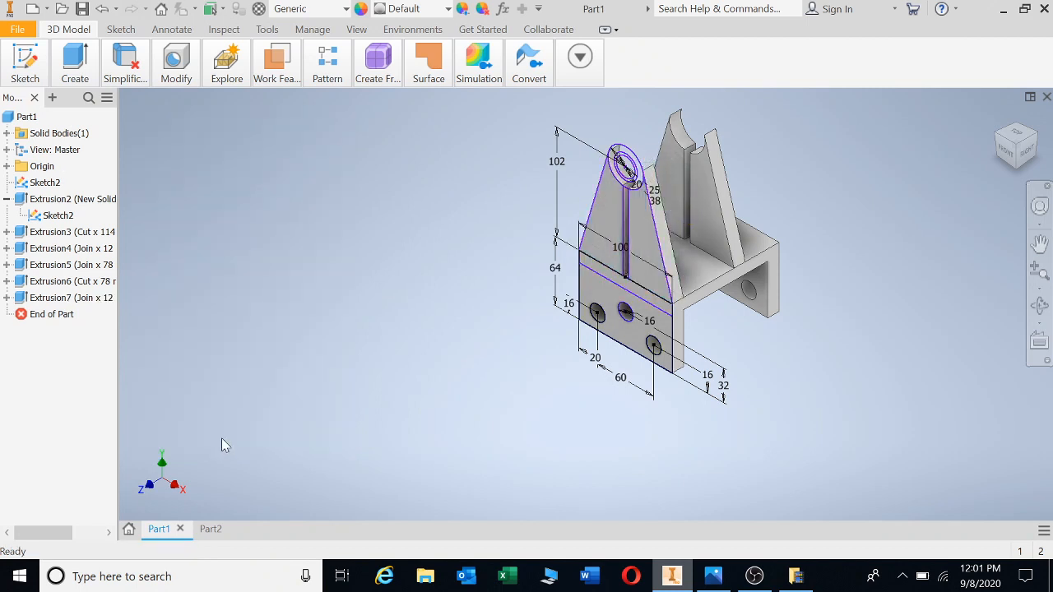
Consult the bracket drawing in Photos and, in Inventor, extrude the narrow central rib profile 114 mm backward as a join.
click(722, 580)
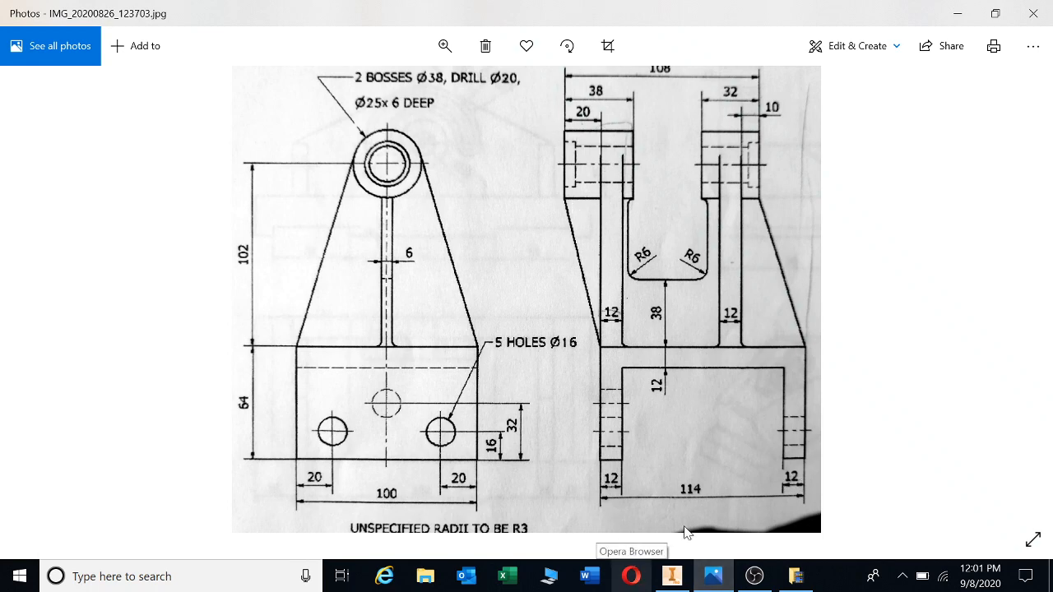
click(673, 577)
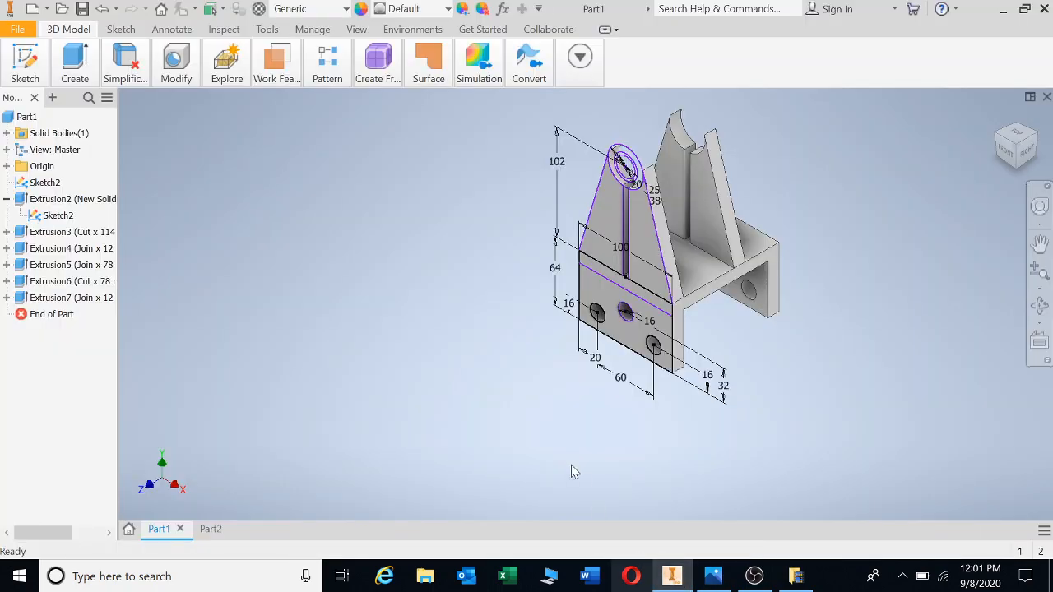
key(e)
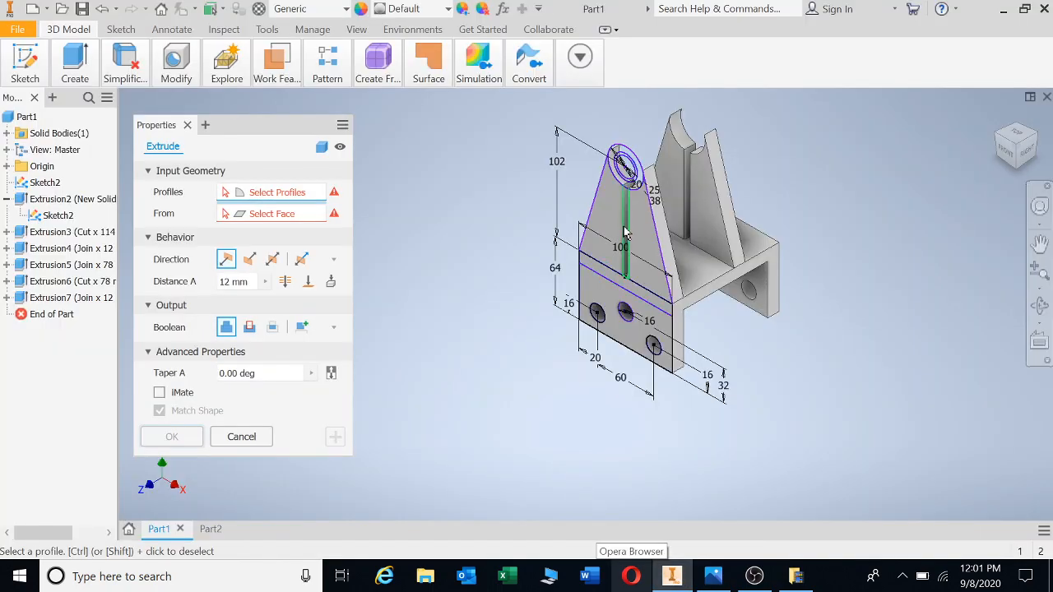
scroll(630, 231, down, 5)
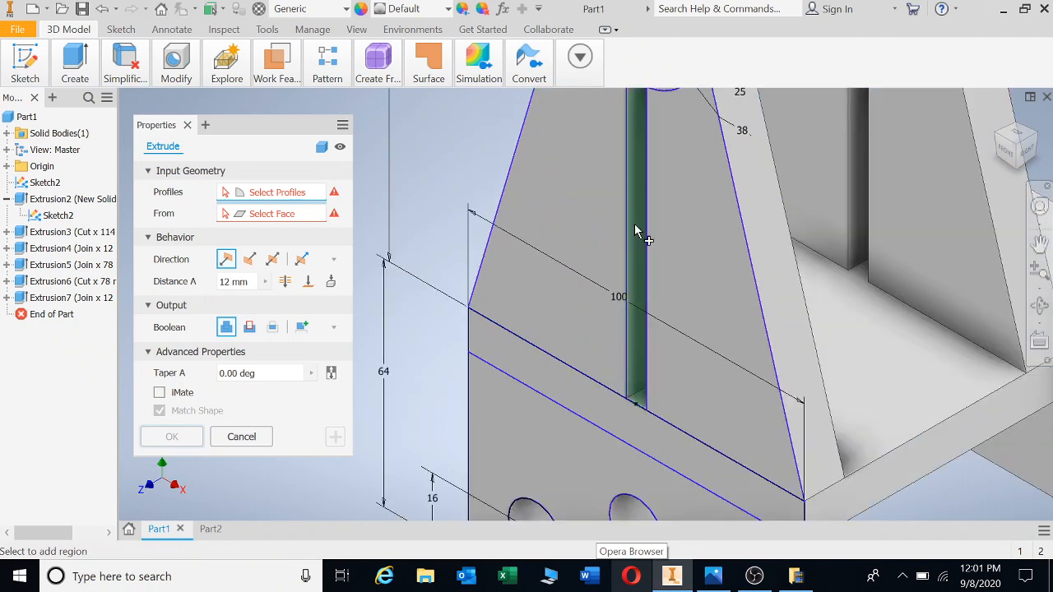
click(633, 225)
scroll(503, 314, up, 5)
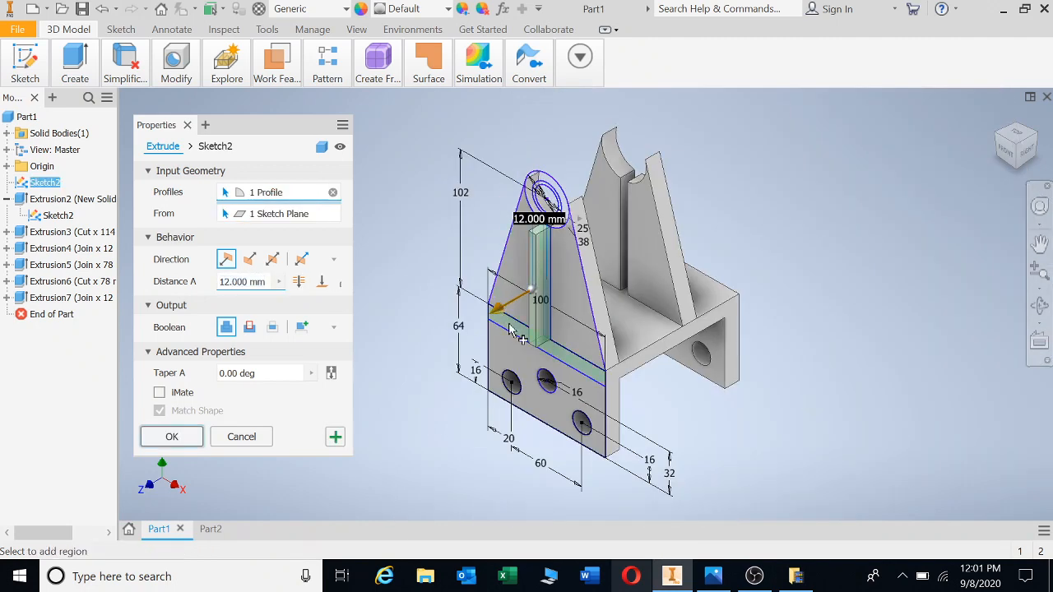
click(249, 259)
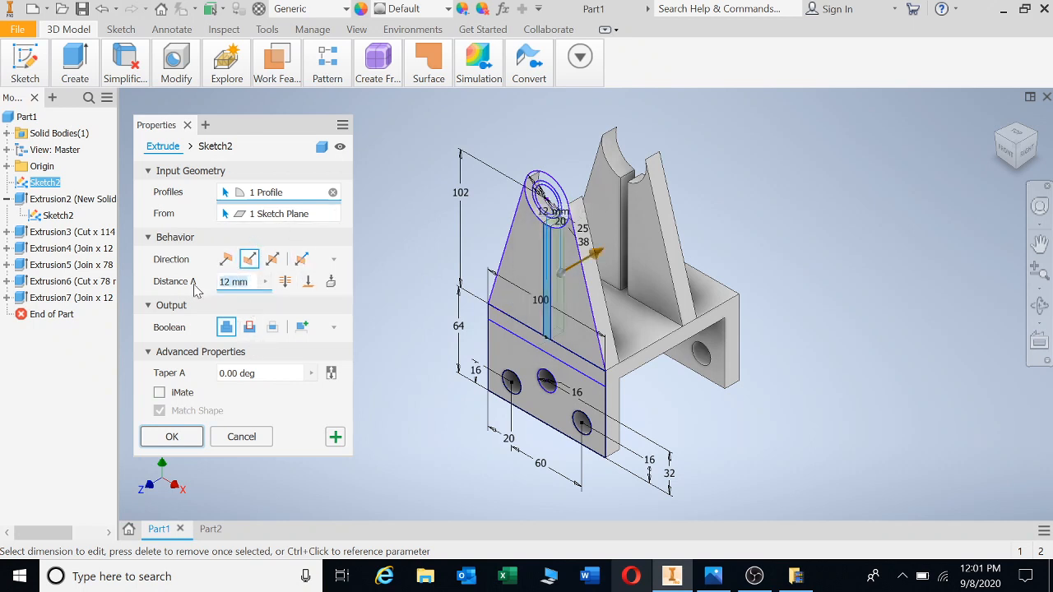
text(114)
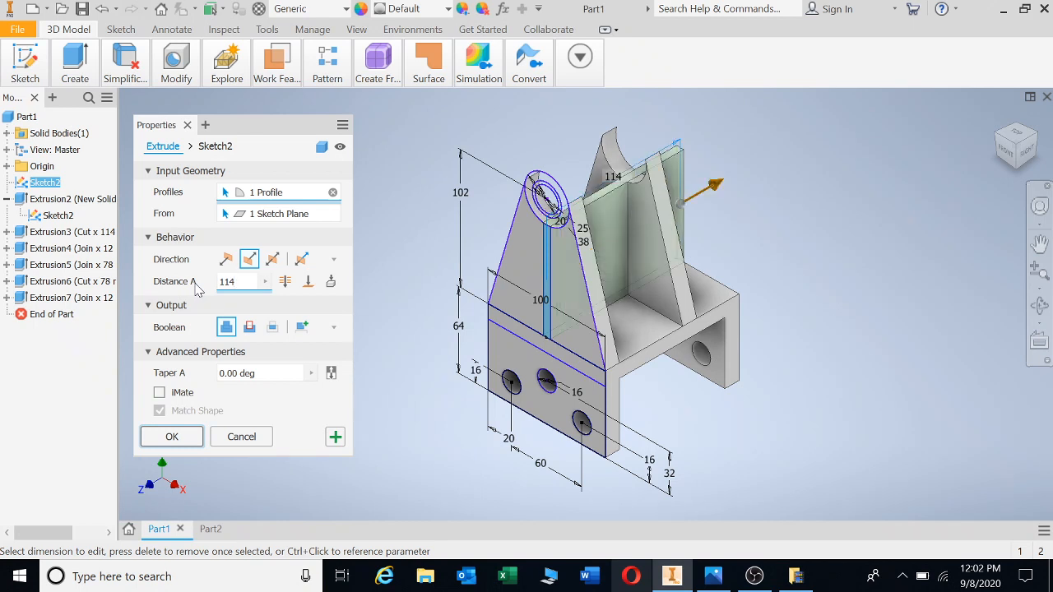
click(185, 441)
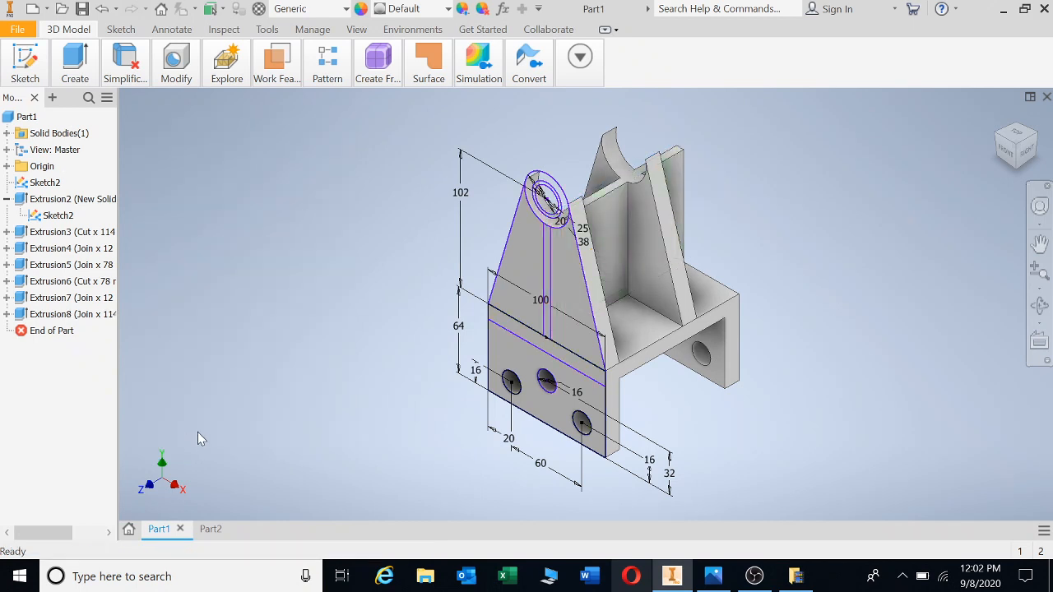
Extrude the narrow central rib profile 20 mm forward from the front upright as a join.
key(e)
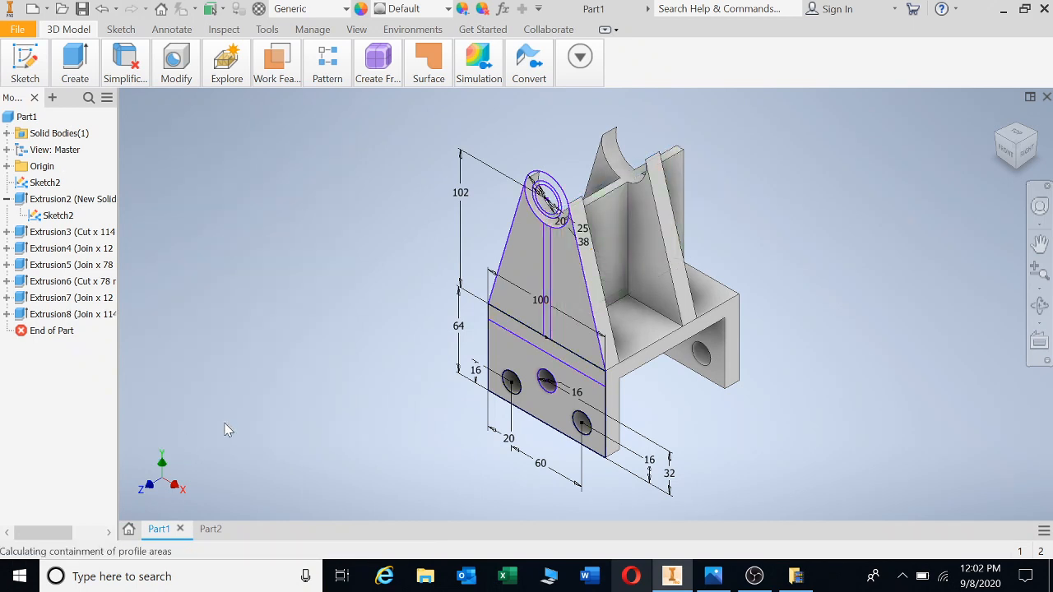
scroll(549, 260, up, 3)
click(557, 263)
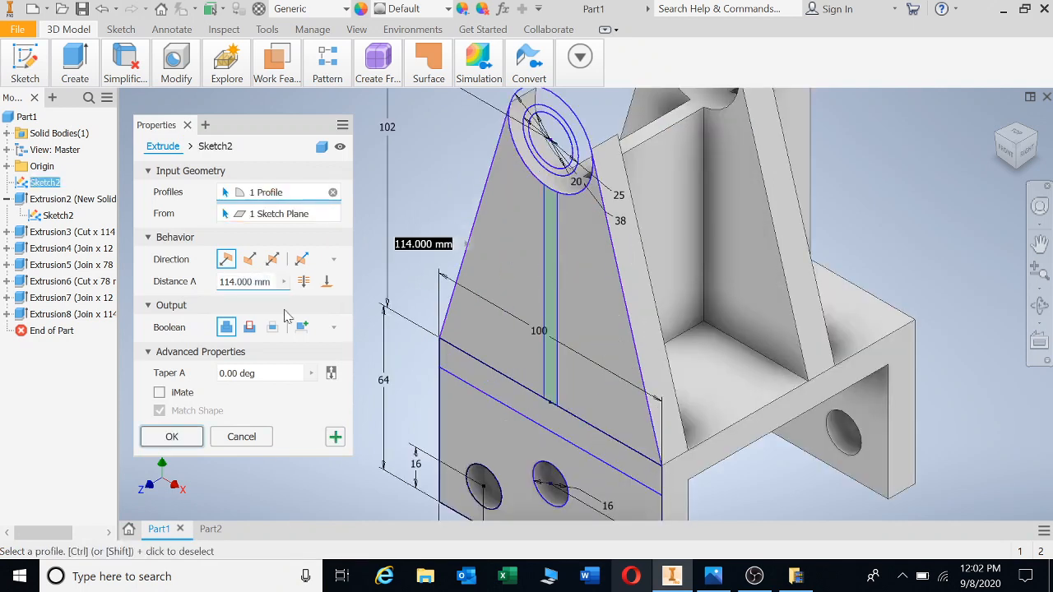
drag(273, 285, 205, 284)
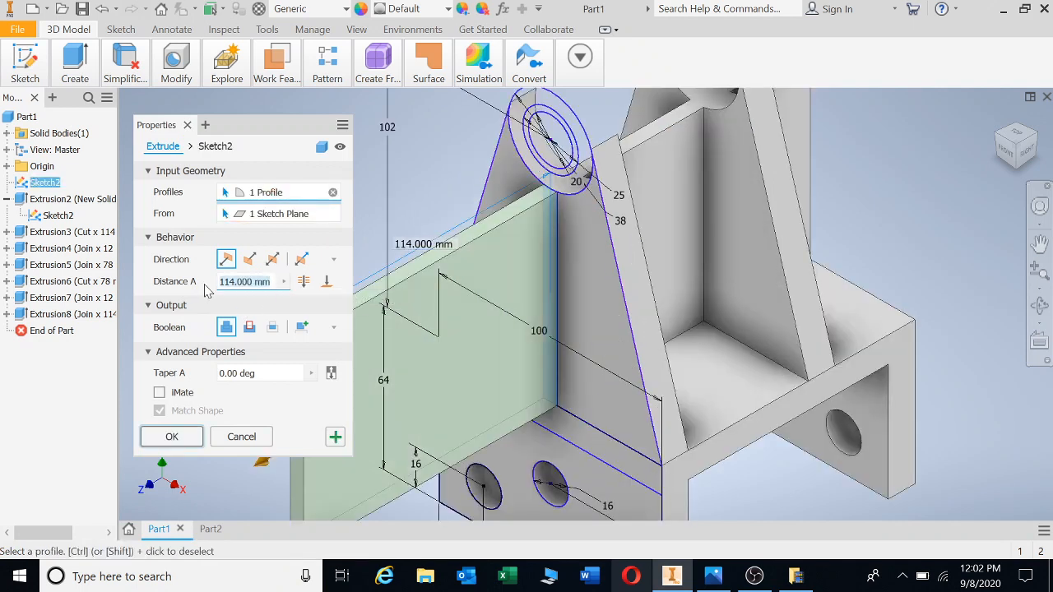
text(20)
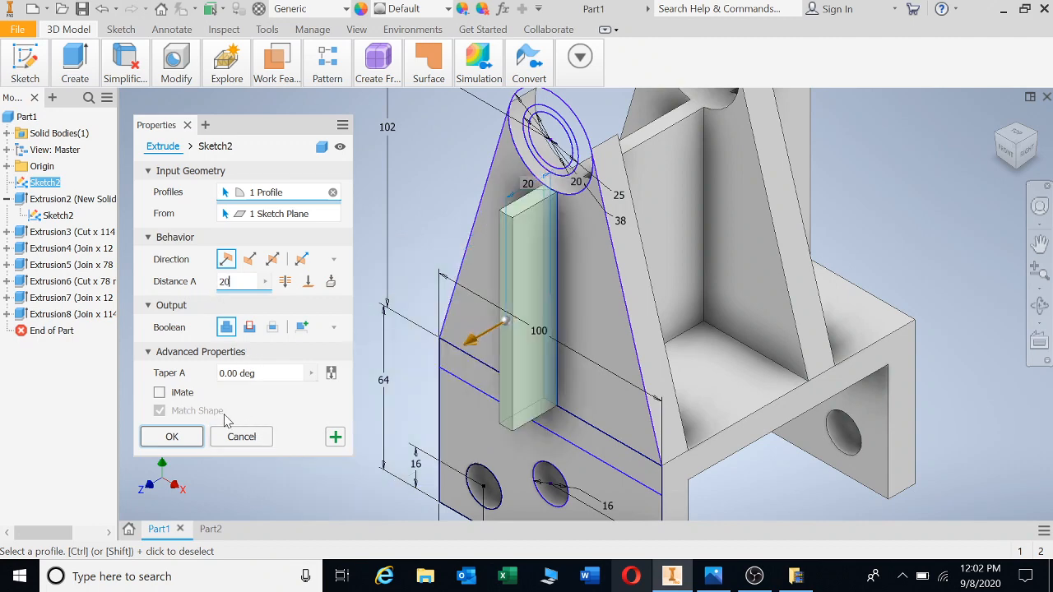
click(172, 442)
scroll(350, 354, down, 5)
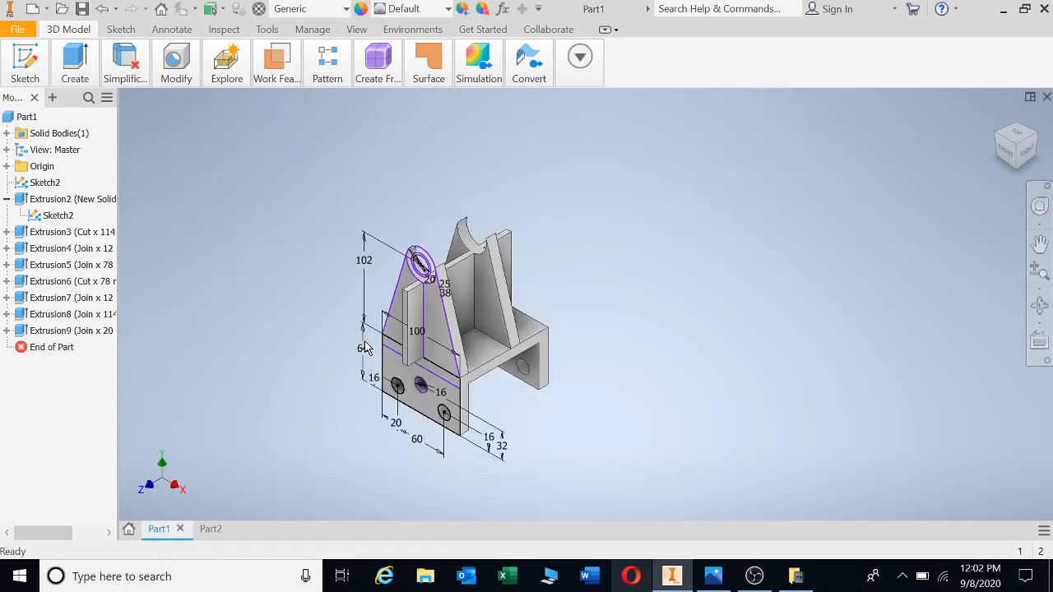
scroll(508, 338, up, 4)
middle_drag(509, 337, 641, 318)
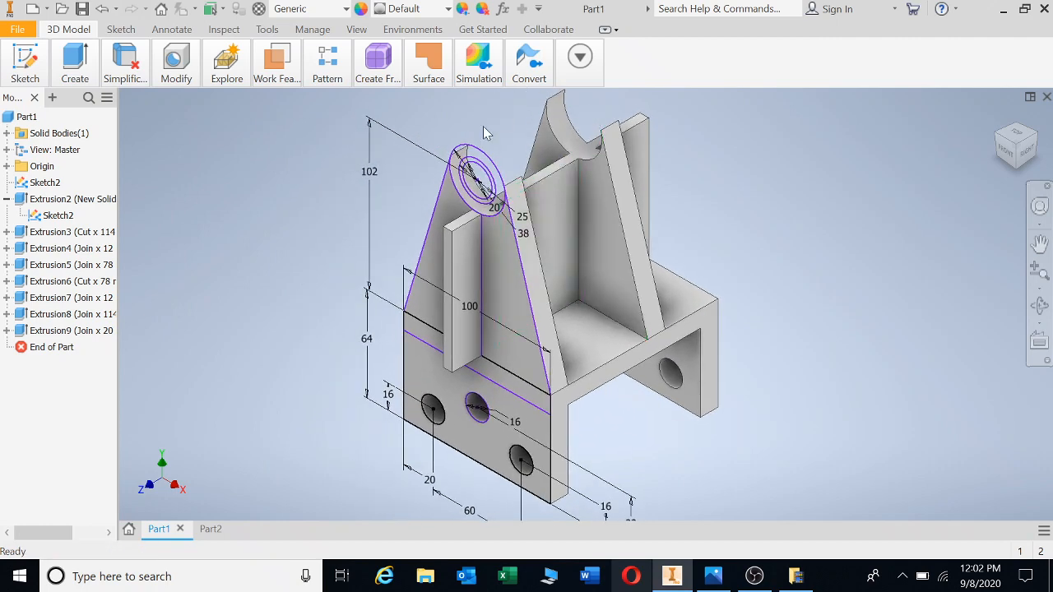
scroll(364, 260, down, 3)
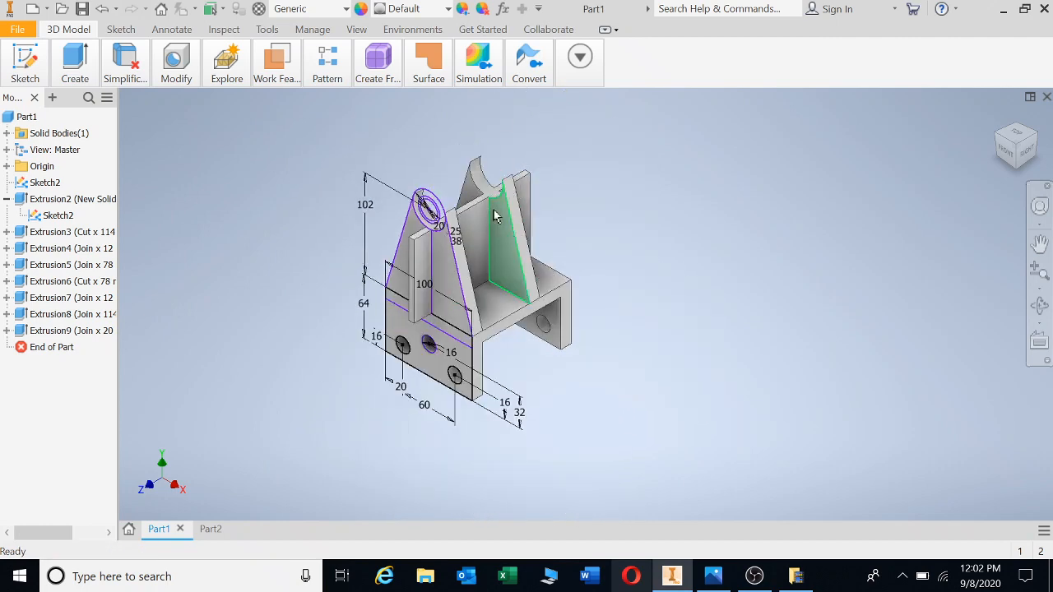
scroll(516, 223, up, 2)
middle_drag(516, 223, 594, 231)
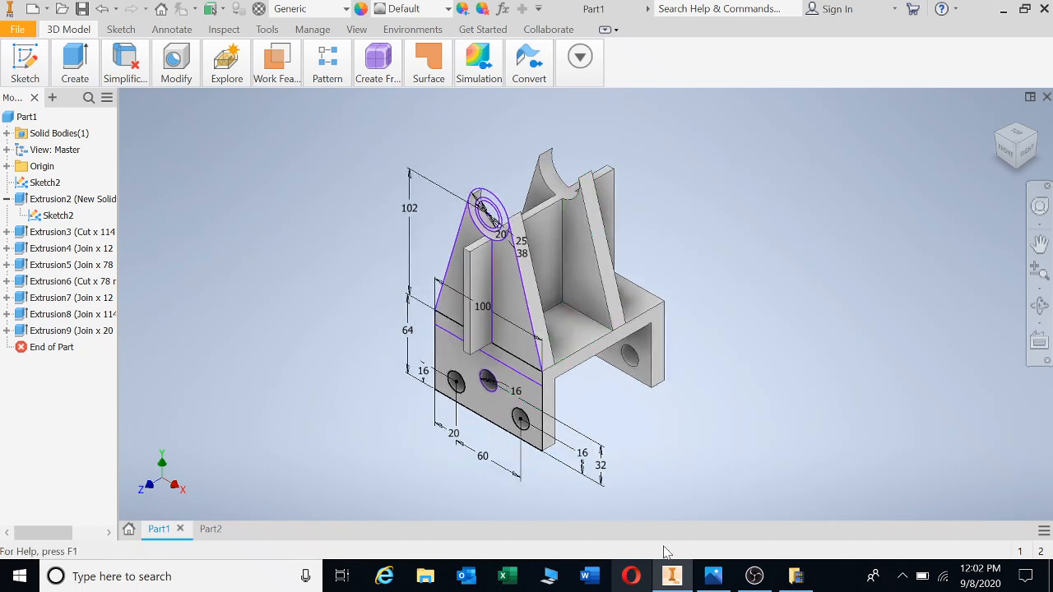
Consult the bracket drawing in Photos and, in Inventor, extrude the boss's two ring profiles backward by 108 mm - 20 mm as a join.
click(715, 579)
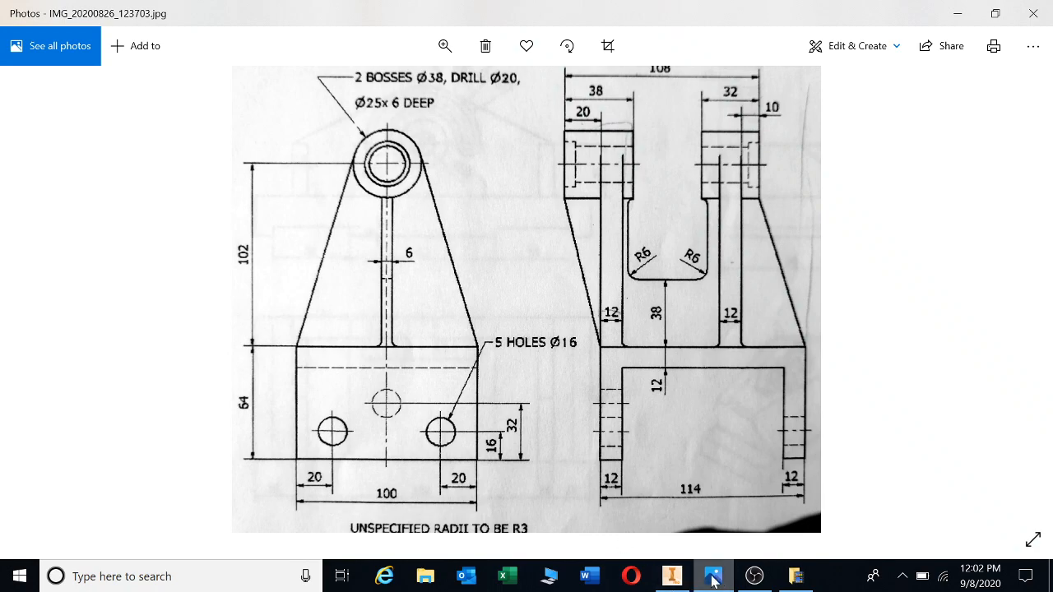
click(672, 578)
key(e)
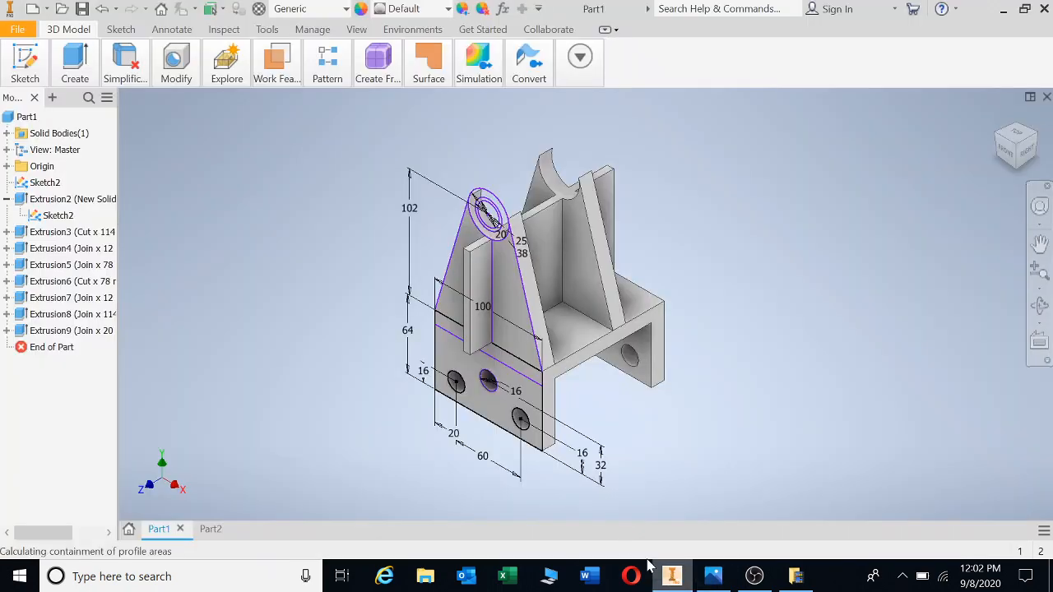
scroll(494, 205, up, 3)
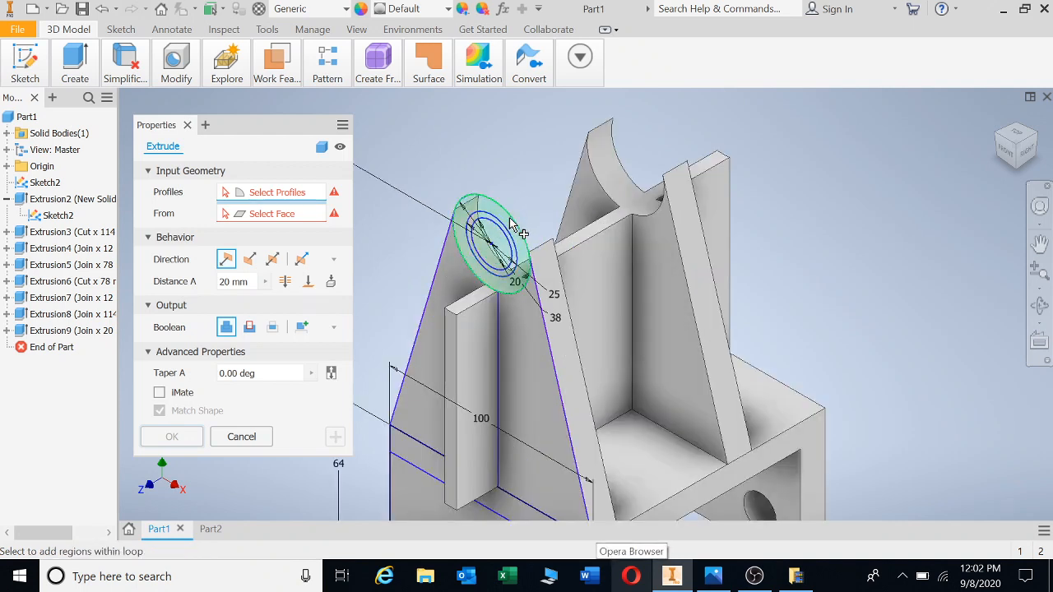
click(500, 232)
scroll(500, 233, up, 2)
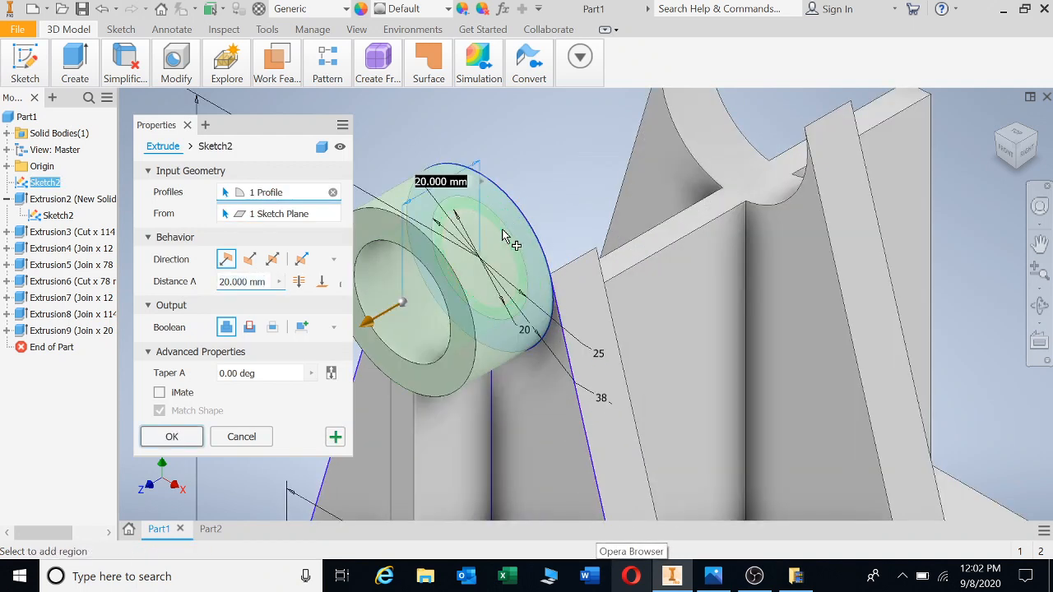
click(505, 238)
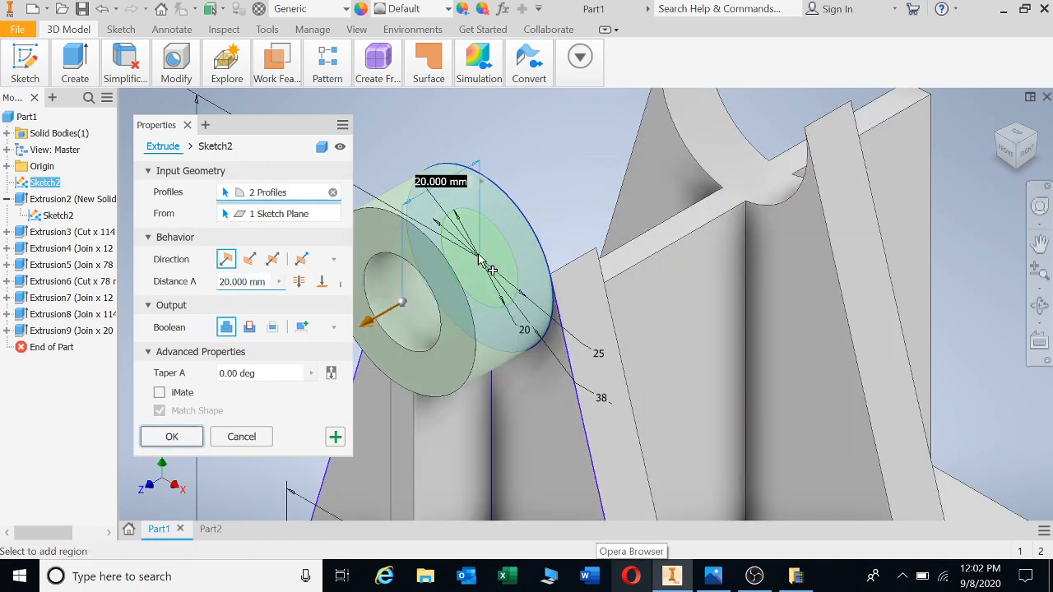
click(250, 260)
click(246, 282)
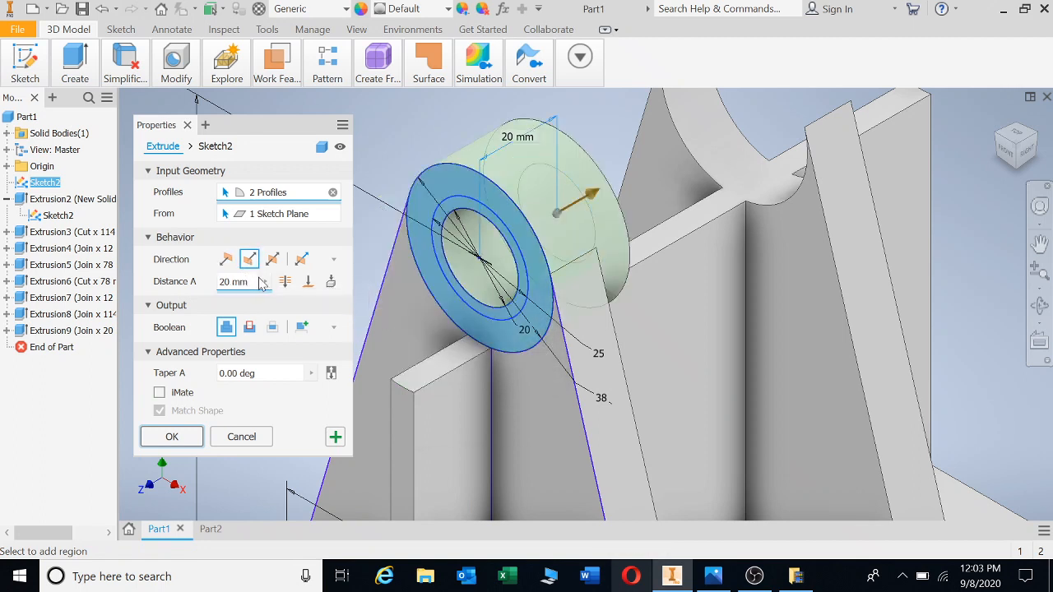
key(ctrl+a)
text(108)
text(-)
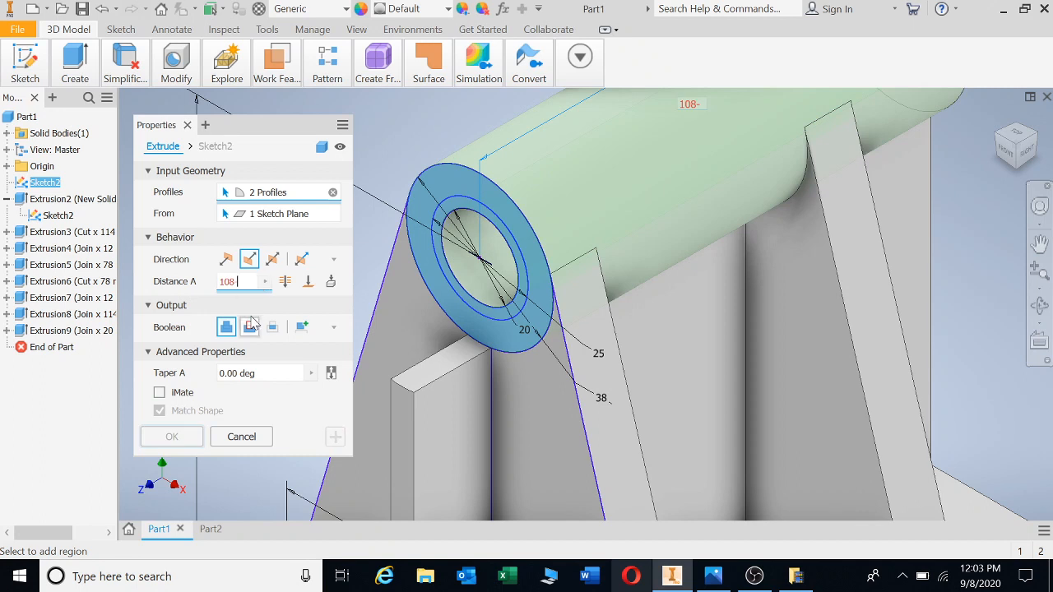
text(20)
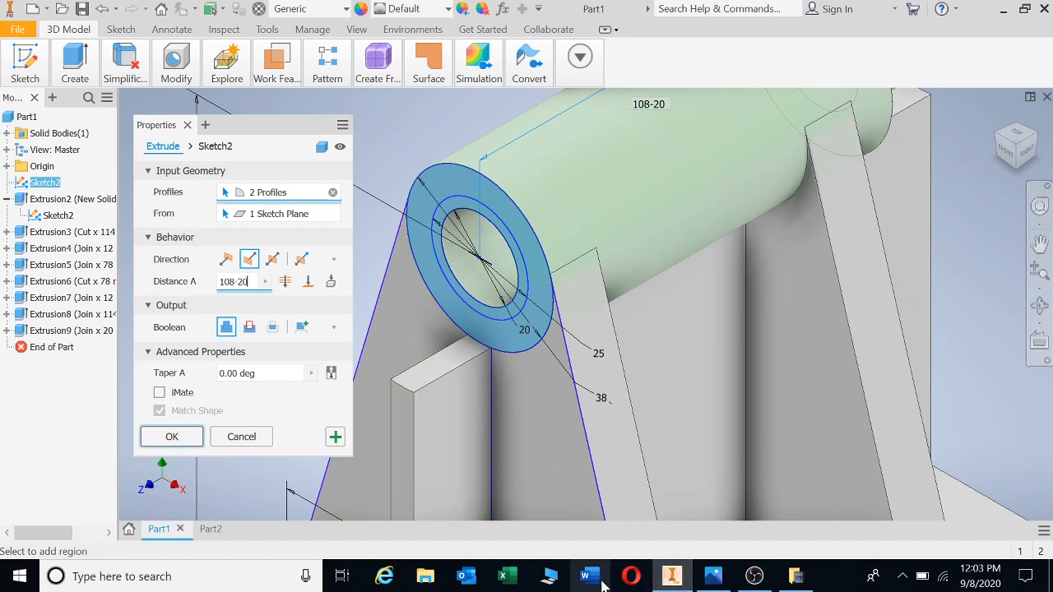
click(714, 577)
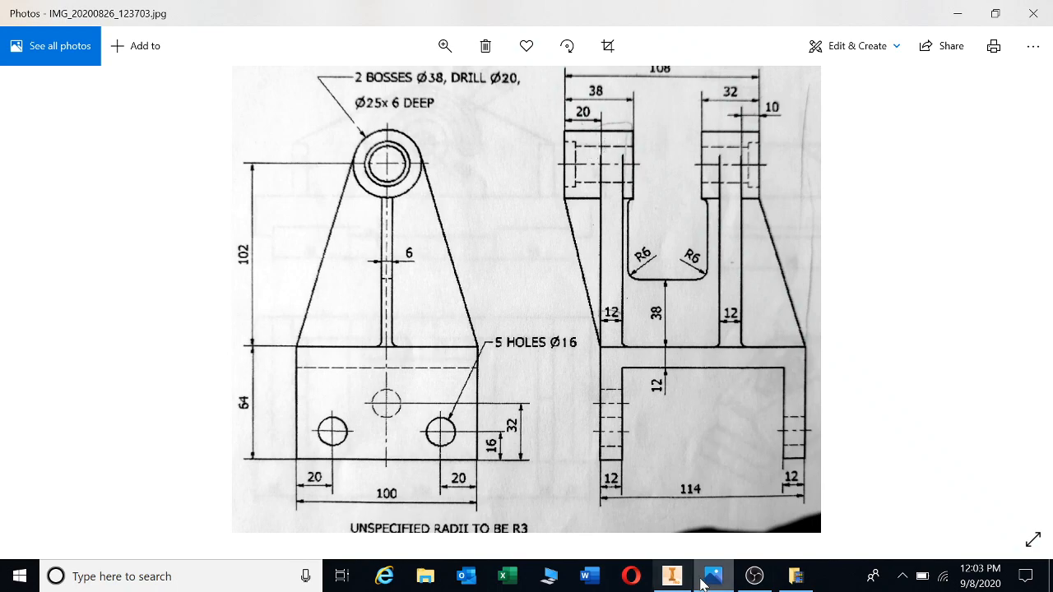
click(671, 576)
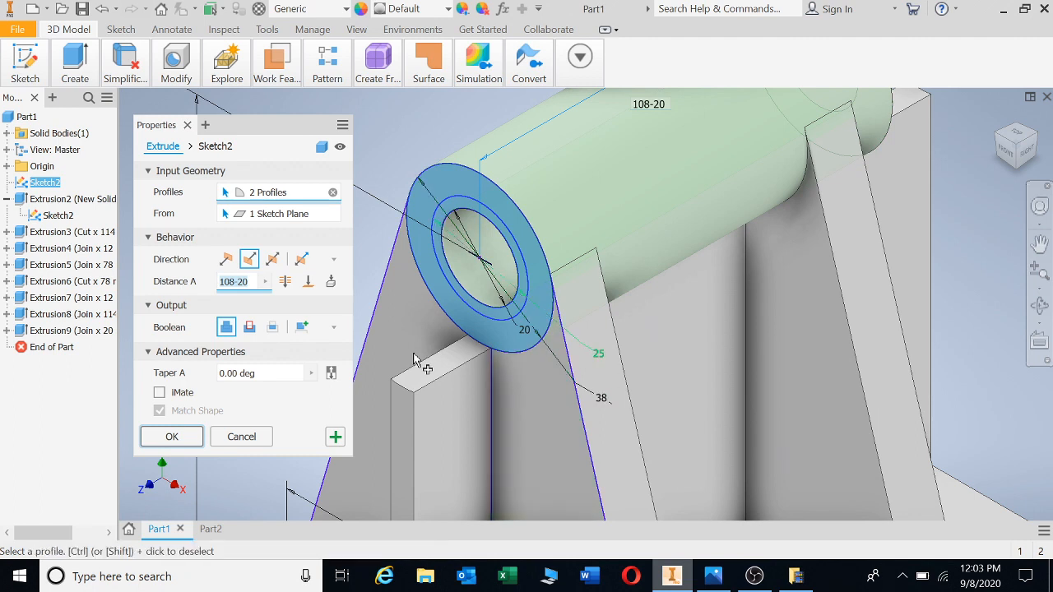
scroll(628, 360, down, 3)
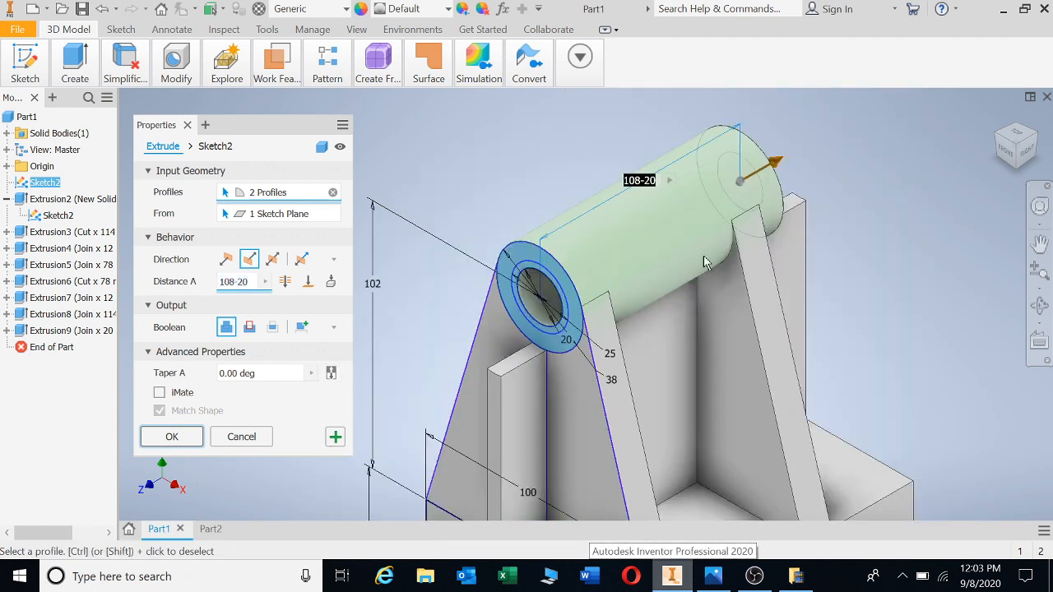
click(172, 437)
click(1040, 305)
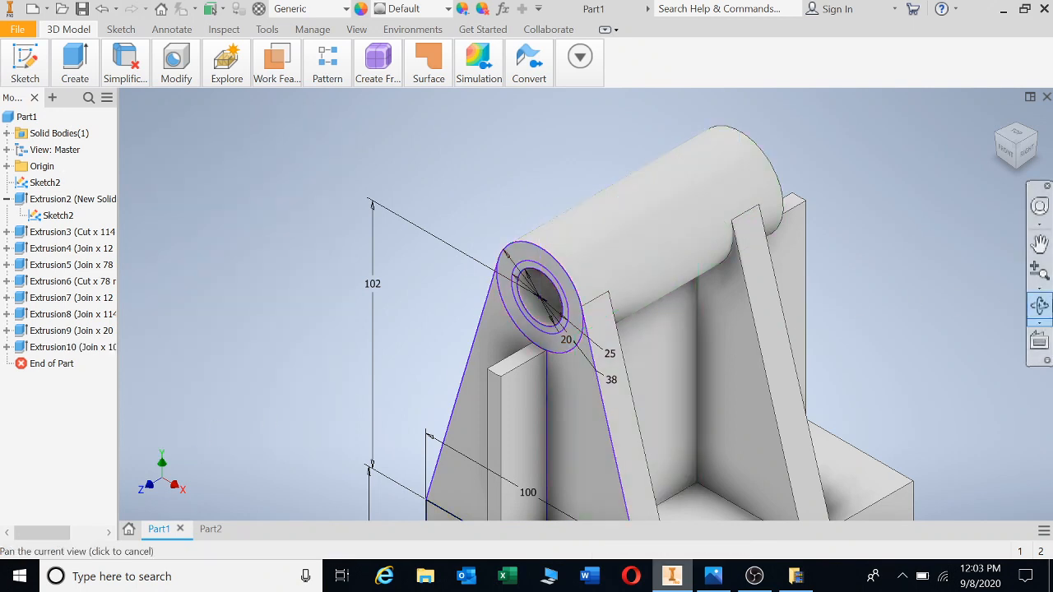
key(Escape)
Cut the boss's two ring profiles backward by 88 mm - 32 mm, consulting the drawing in Photos for the rear boss length.
key(e)
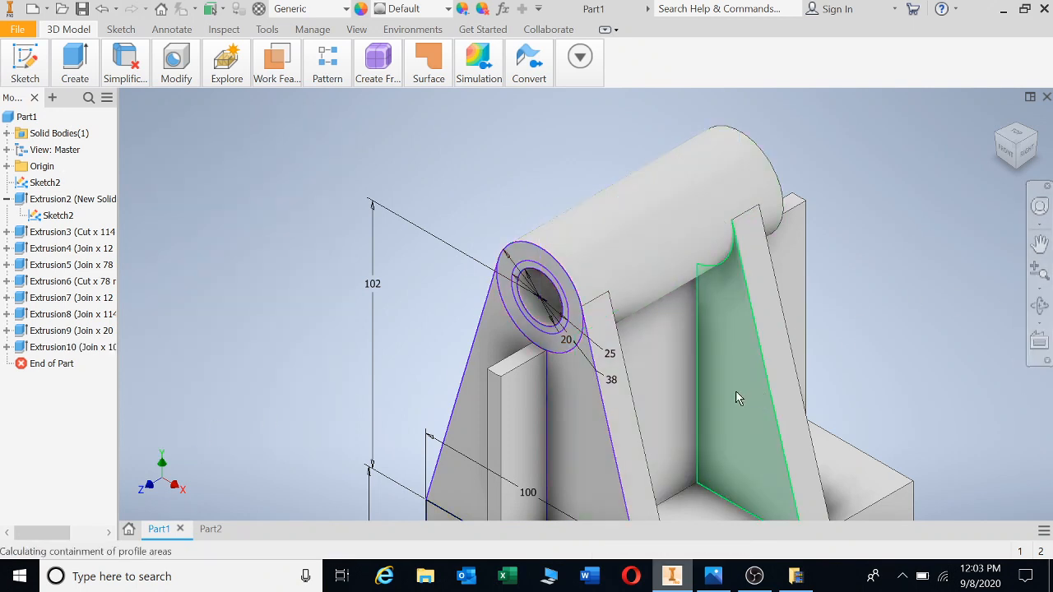
click(547, 265)
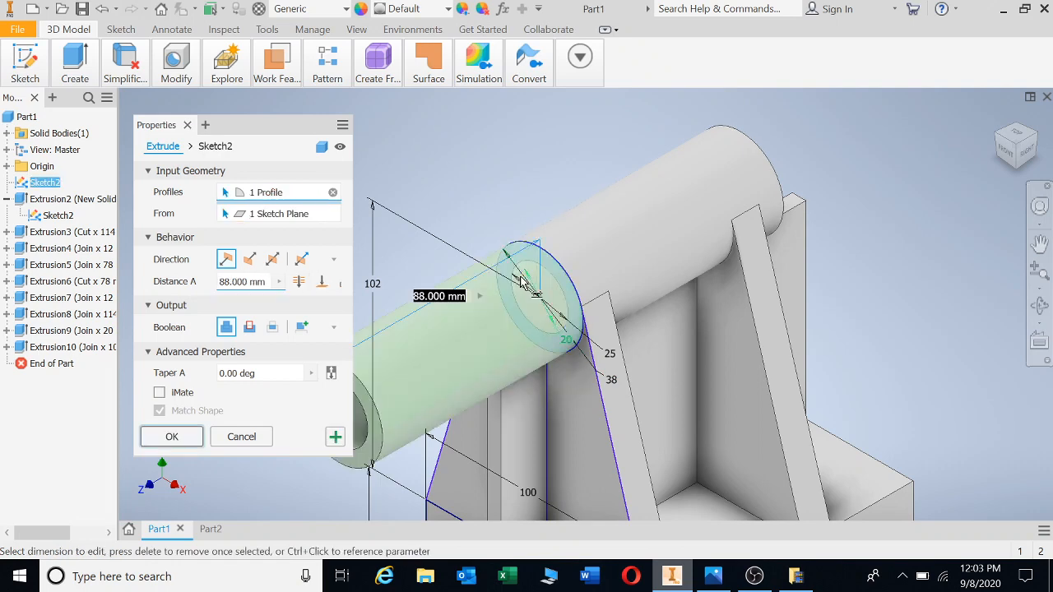
scroll(551, 264, up, 3)
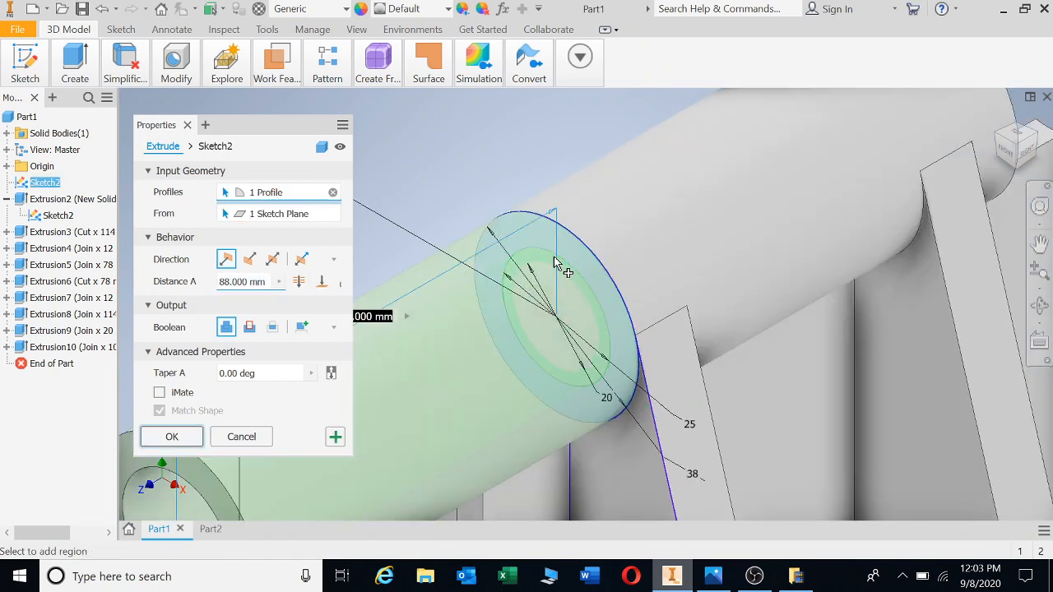
click(555, 265)
scroll(641, 312, down, 3)
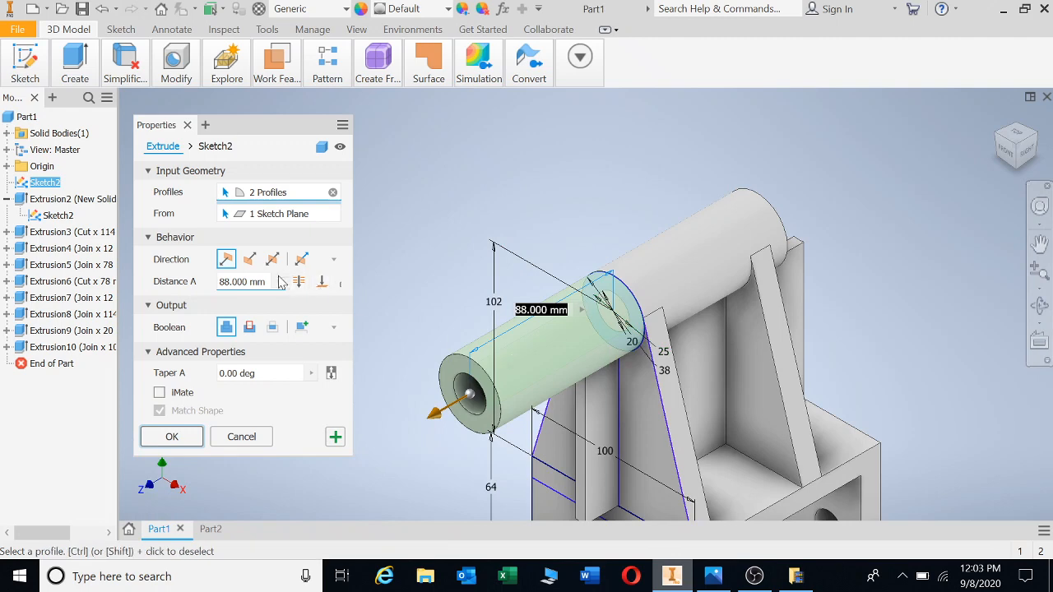
click(249, 259)
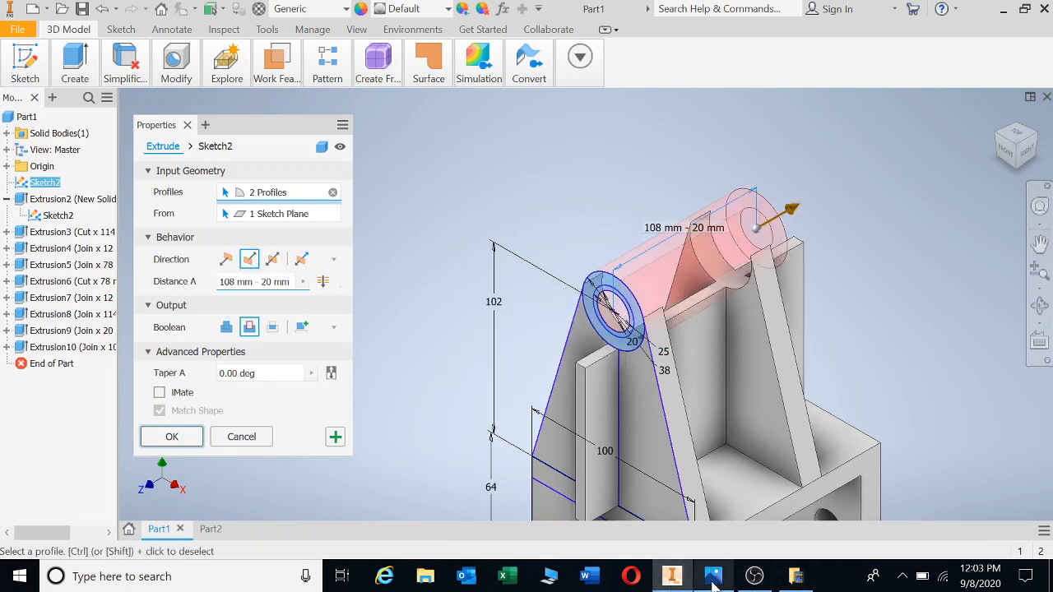
click(712, 576)
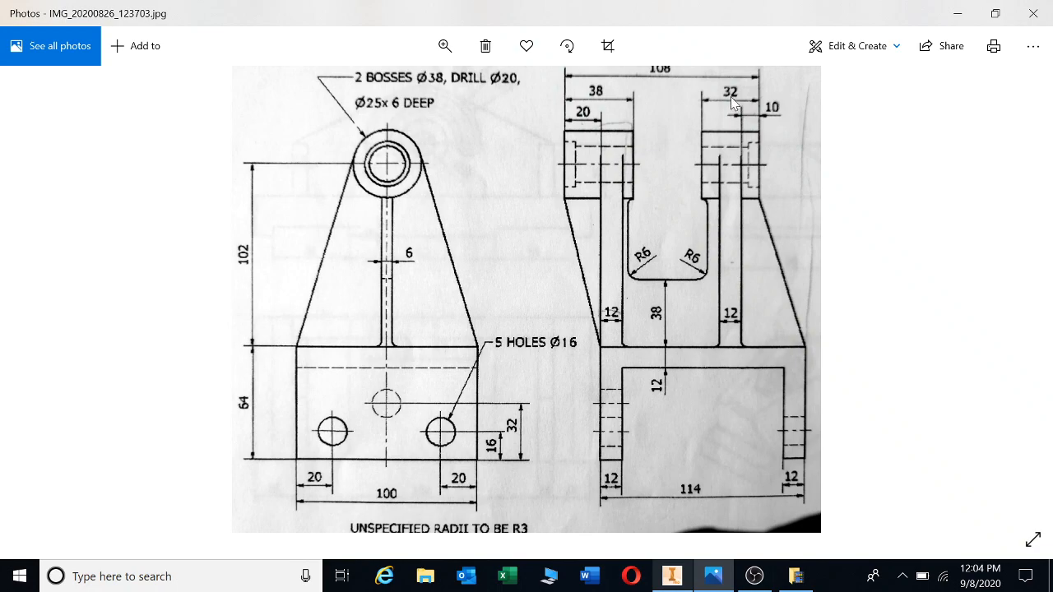
click(724, 582)
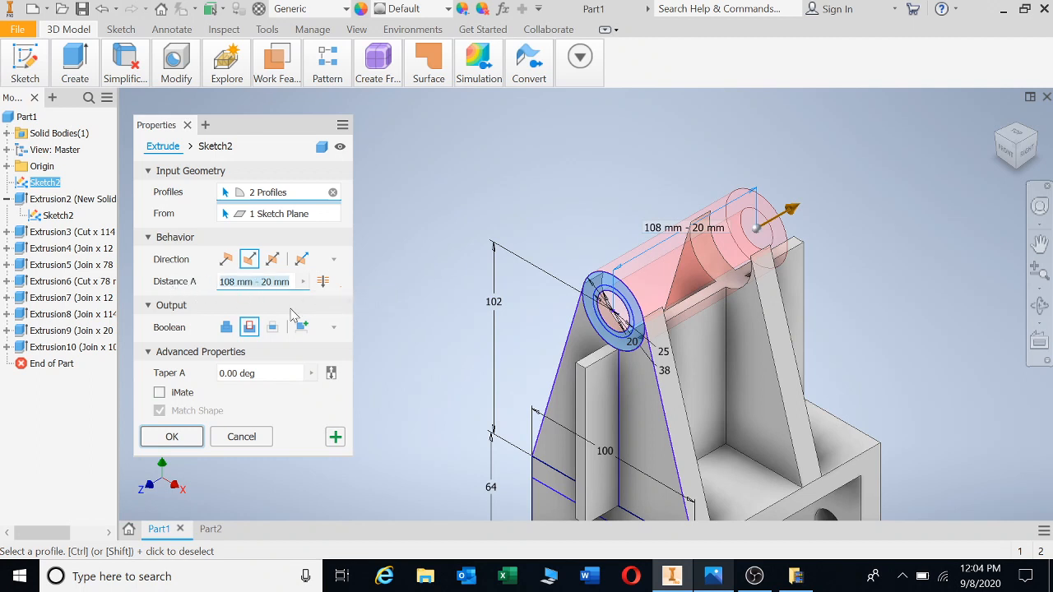
text(88-)
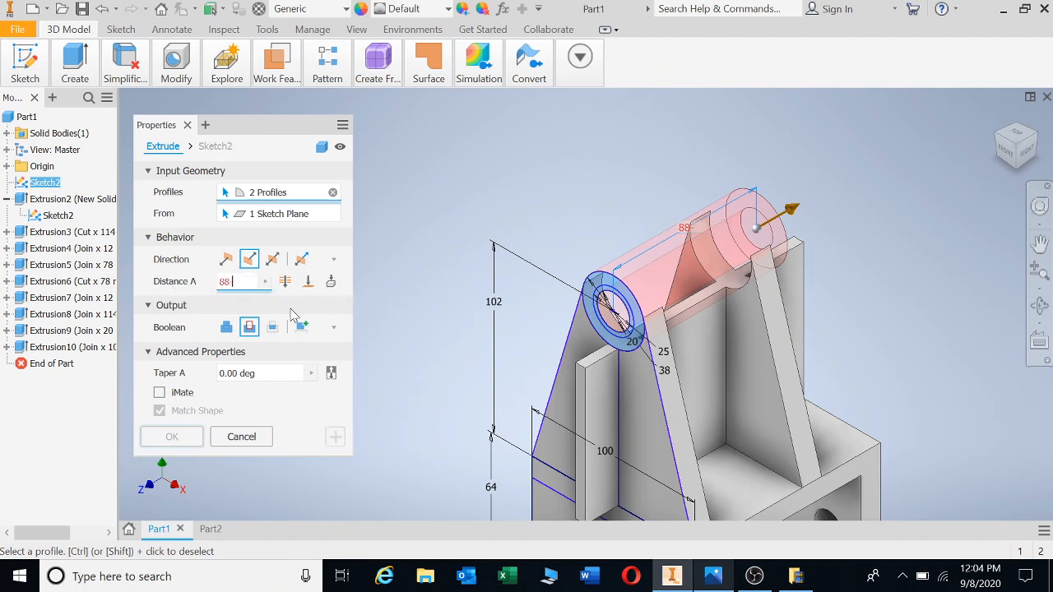
text(32)
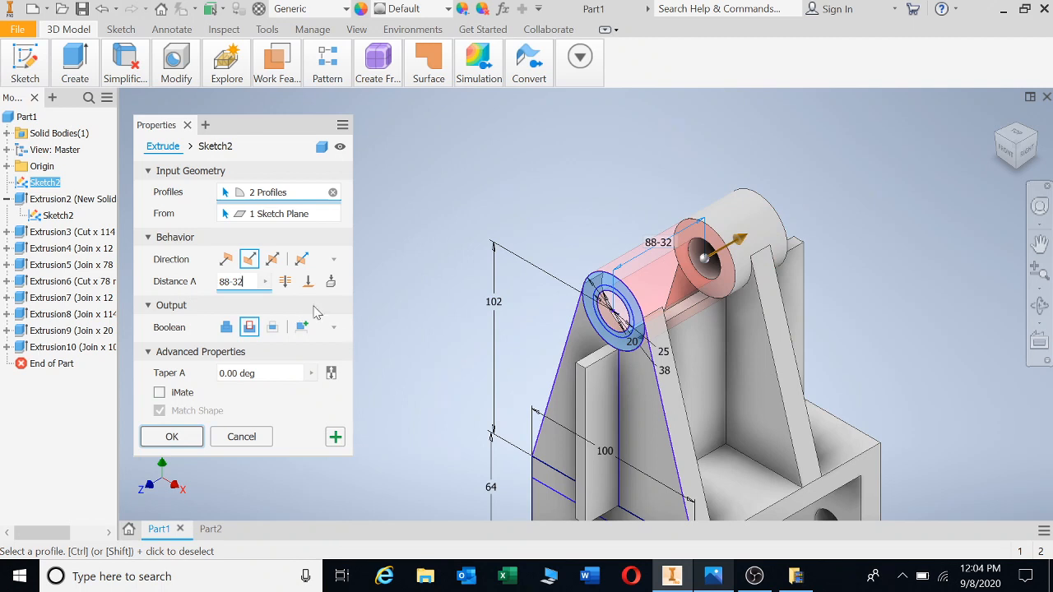
click(173, 440)
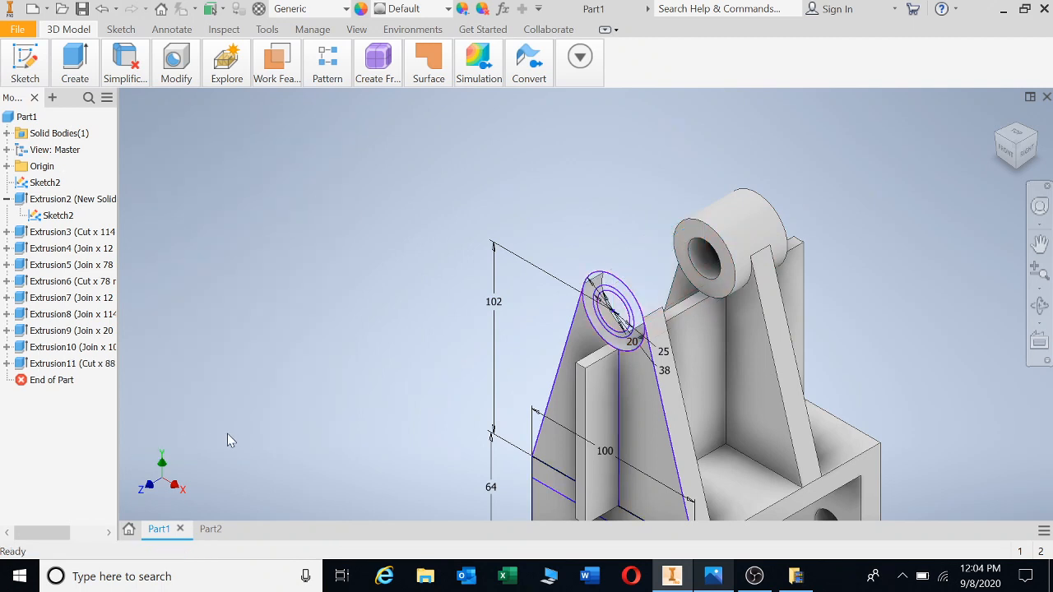
Extrude the two ring profiles backward by 38 mm - 20 mm as a join, consulting the drawing in Photos for the front boss length.
click(605, 301)
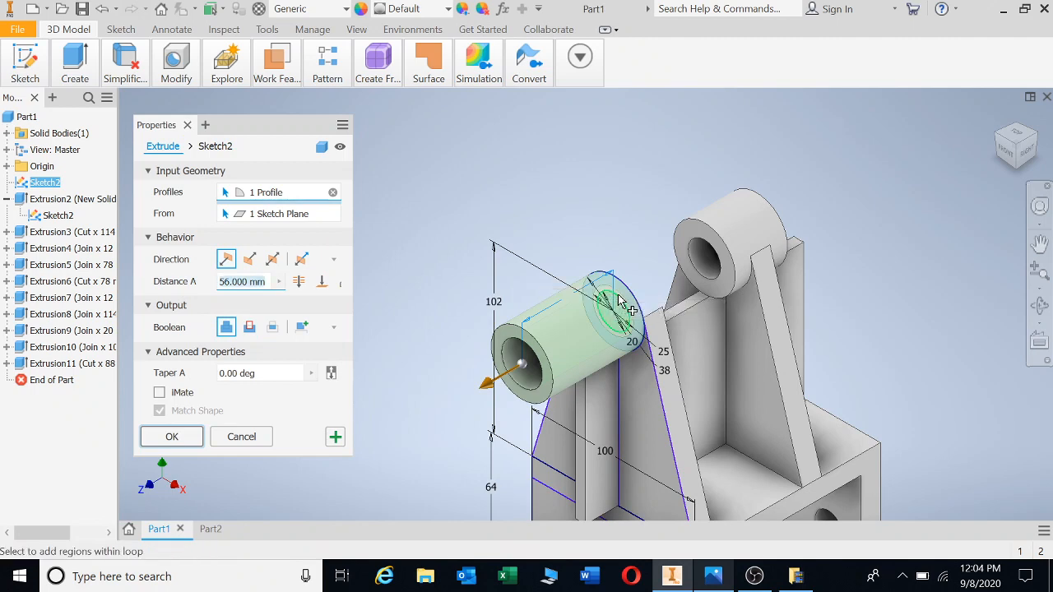
scroll(613, 296, up, 5)
click(617, 300)
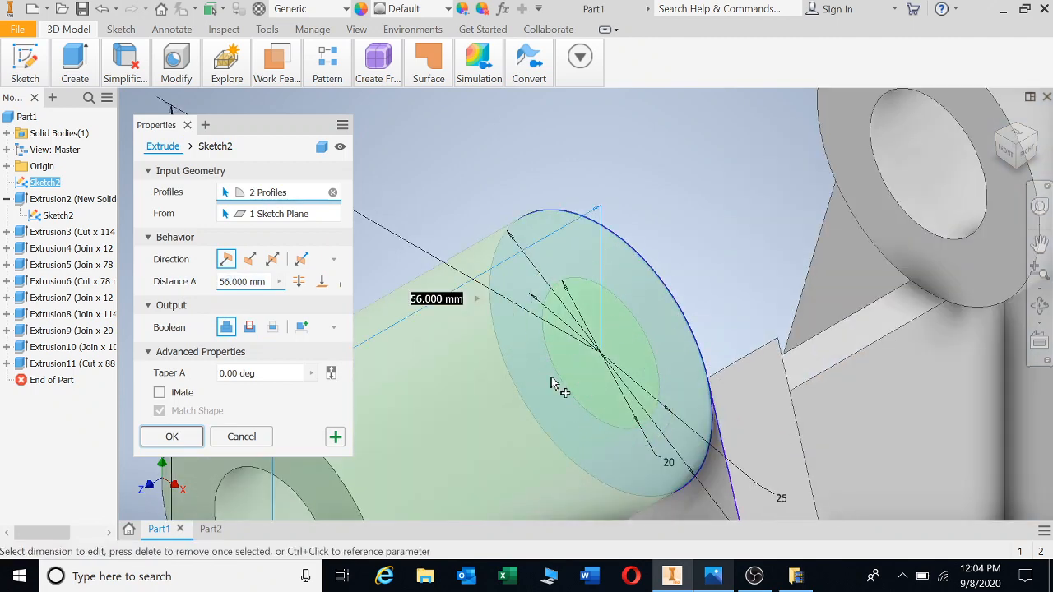
scroll(557, 383, down, 6)
click(250, 259)
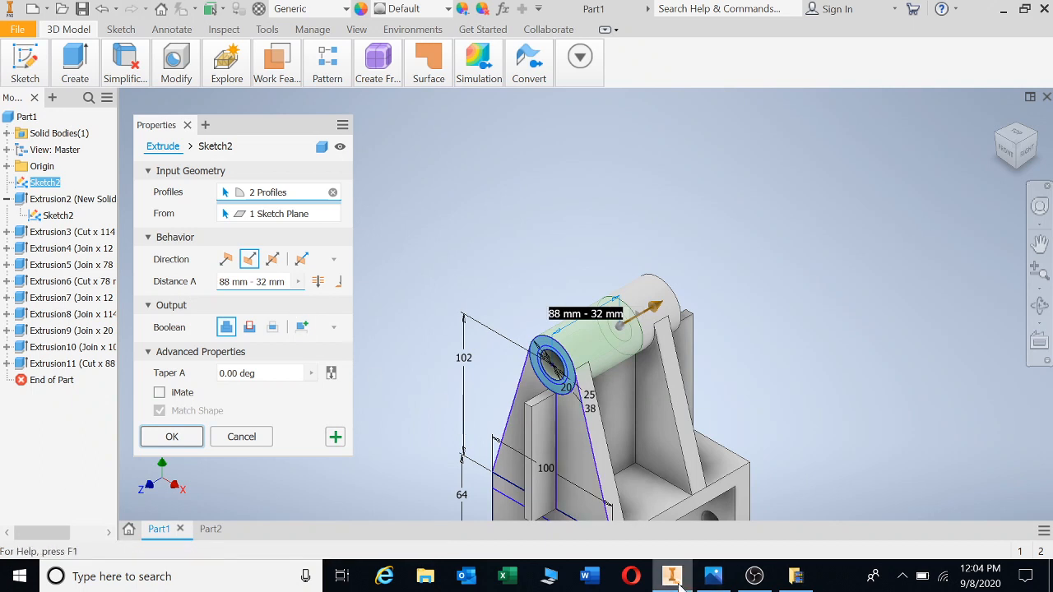
click(755, 576)
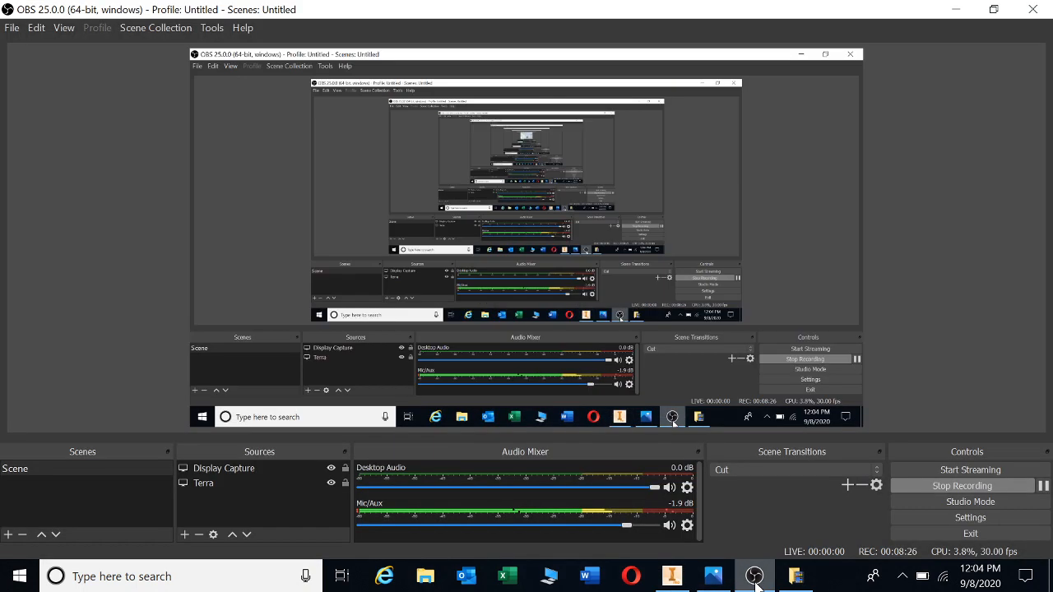
click(759, 577)
click(712, 576)
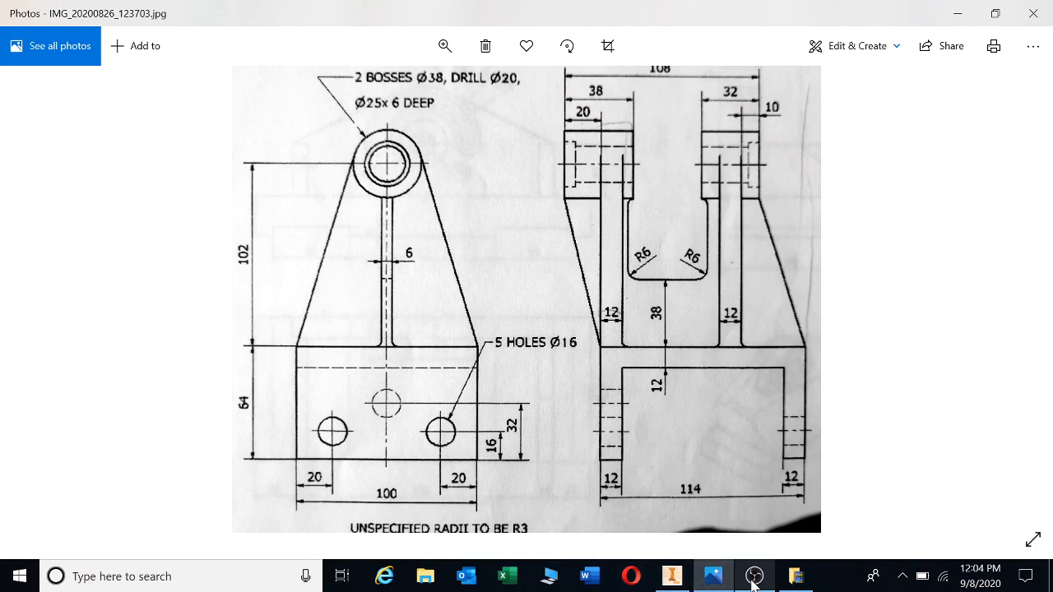
click(673, 576)
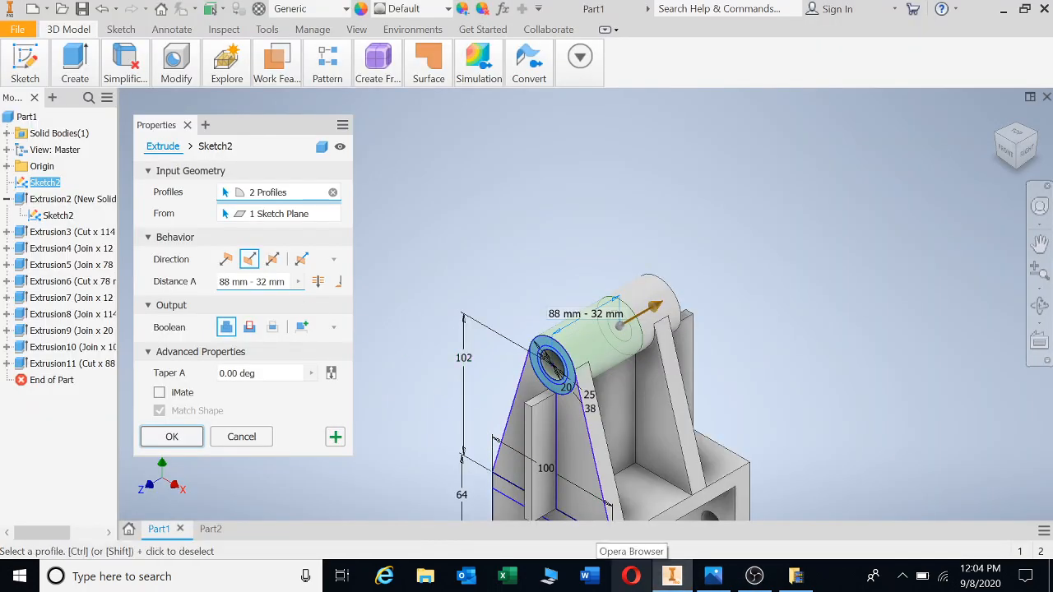
drag(286, 283, 221, 284)
text(38-20)
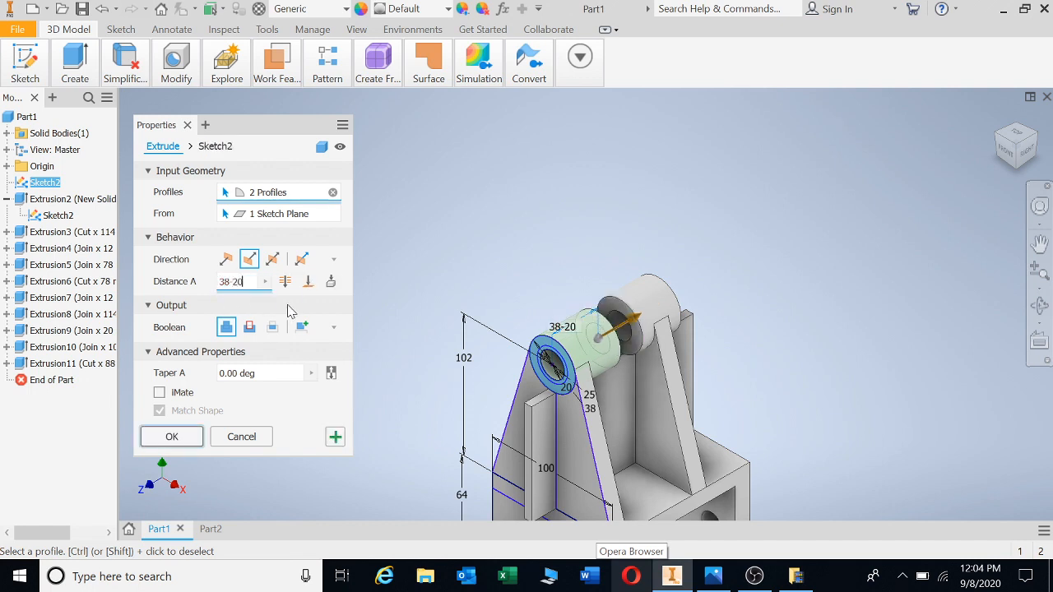
click(169, 438)
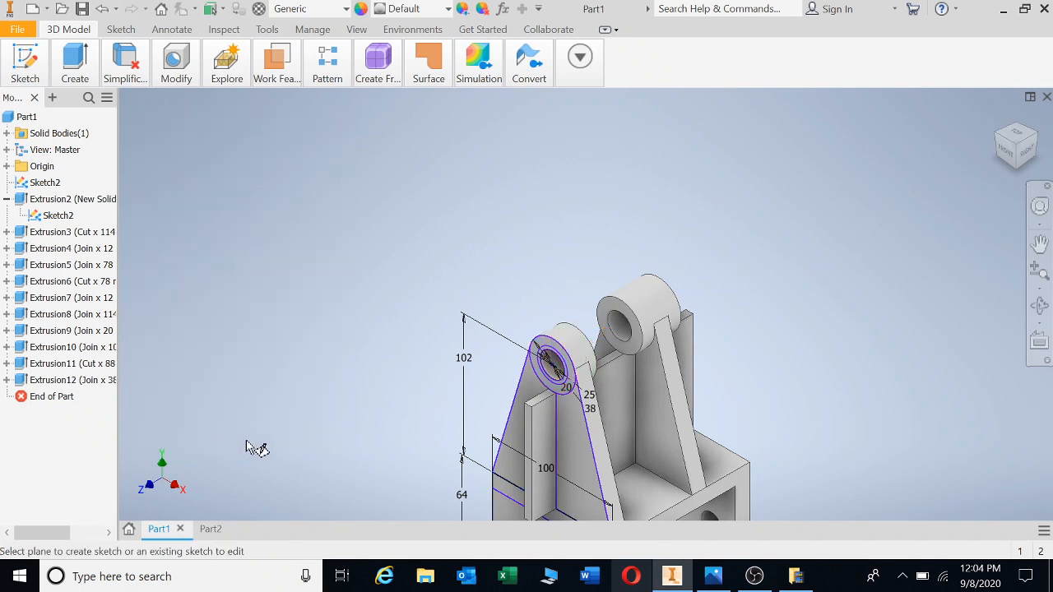
Extrude the two ring profiles 20 mm forward from the front upright as a join and return to the home view.
key(e)
scroll(536, 378, up, 2)
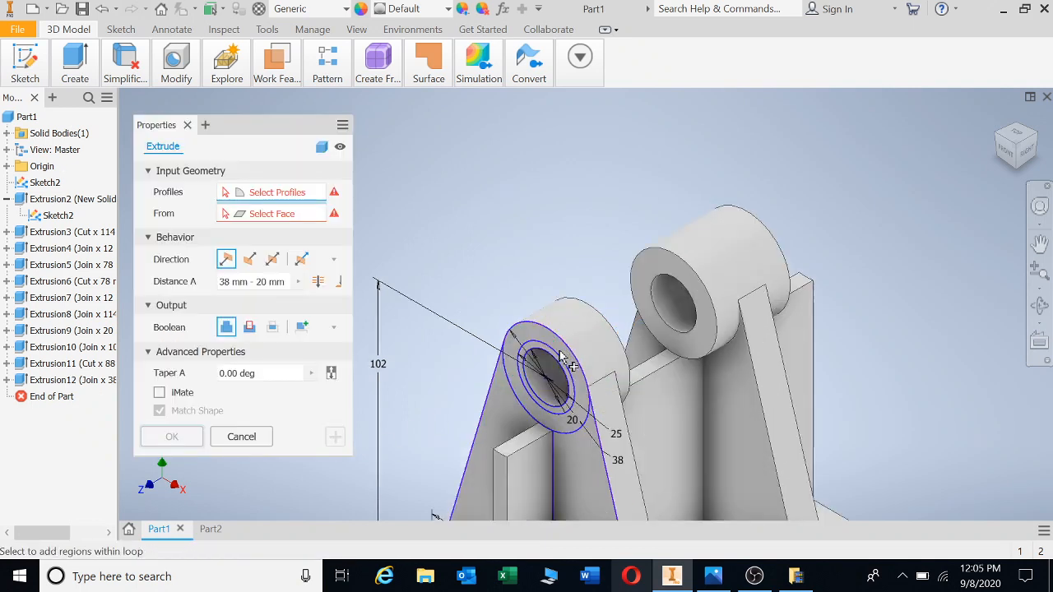
click(562, 352)
scroll(547, 347, up, 2)
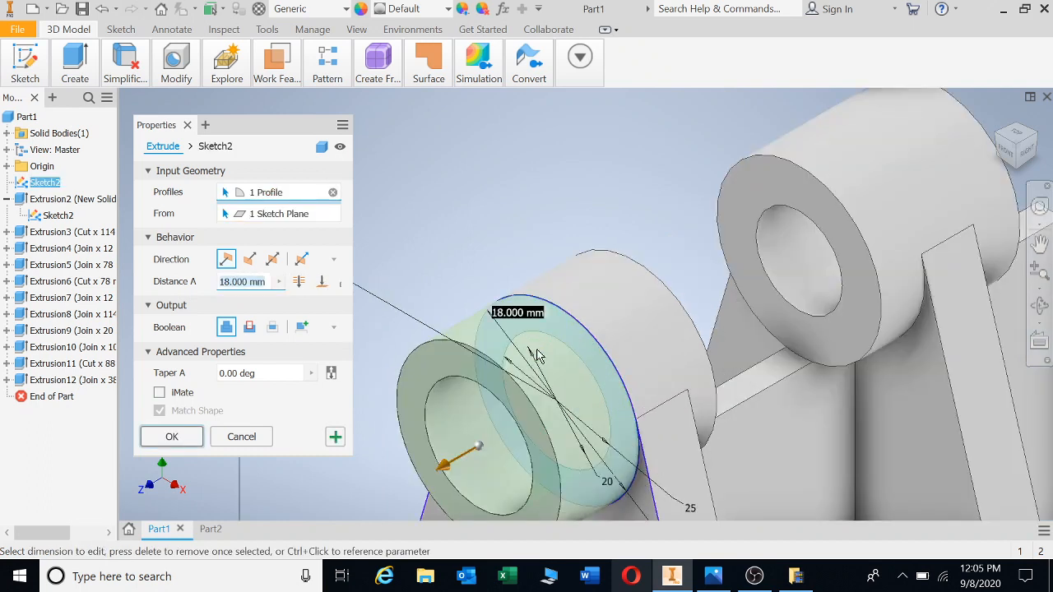
click(547, 349)
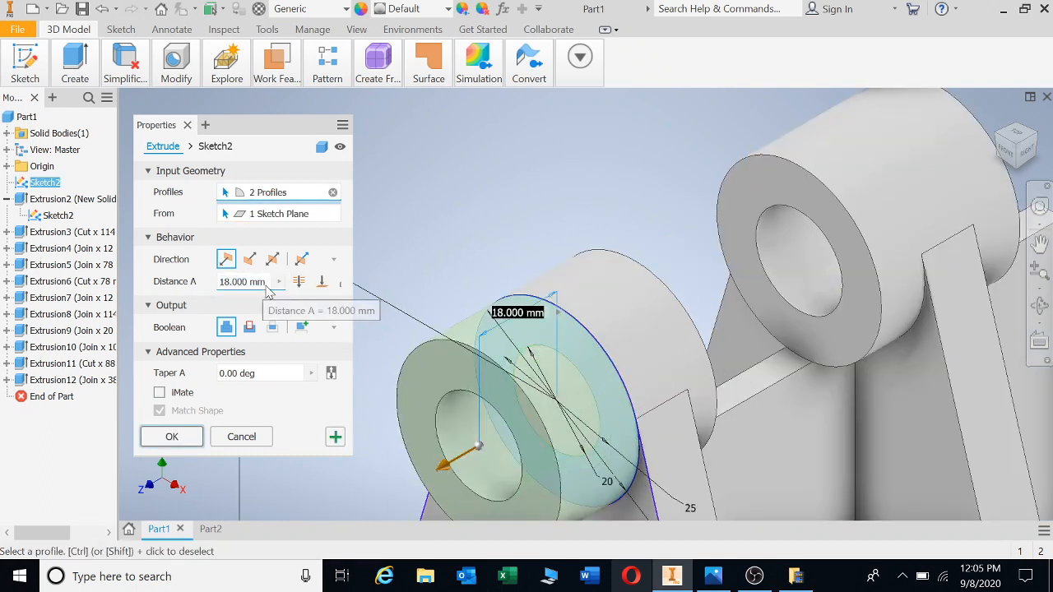
drag(264, 282, 181, 304)
text(20)
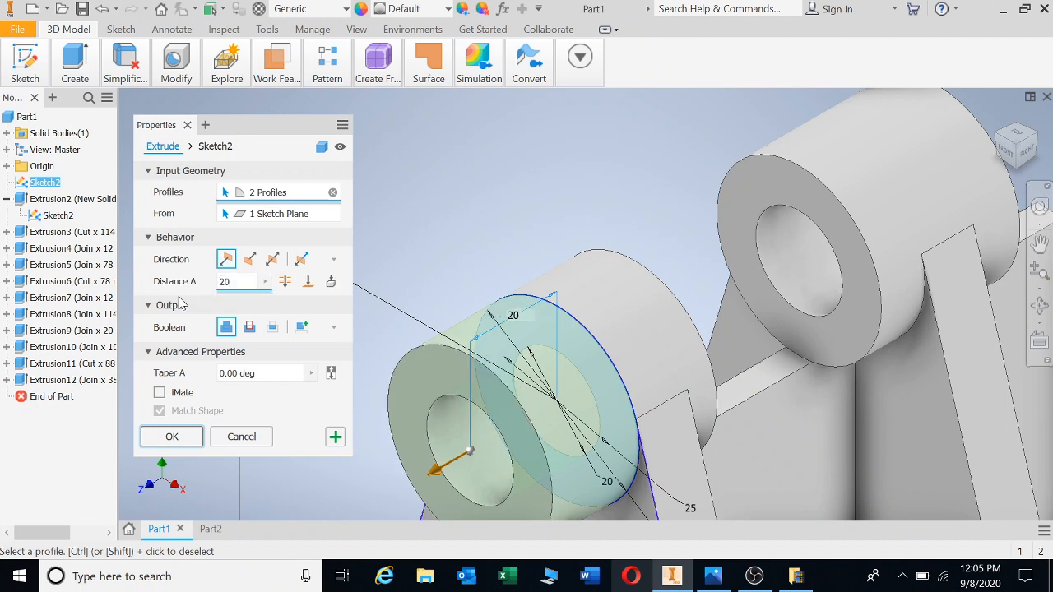
click(171, 437)
key(F6)
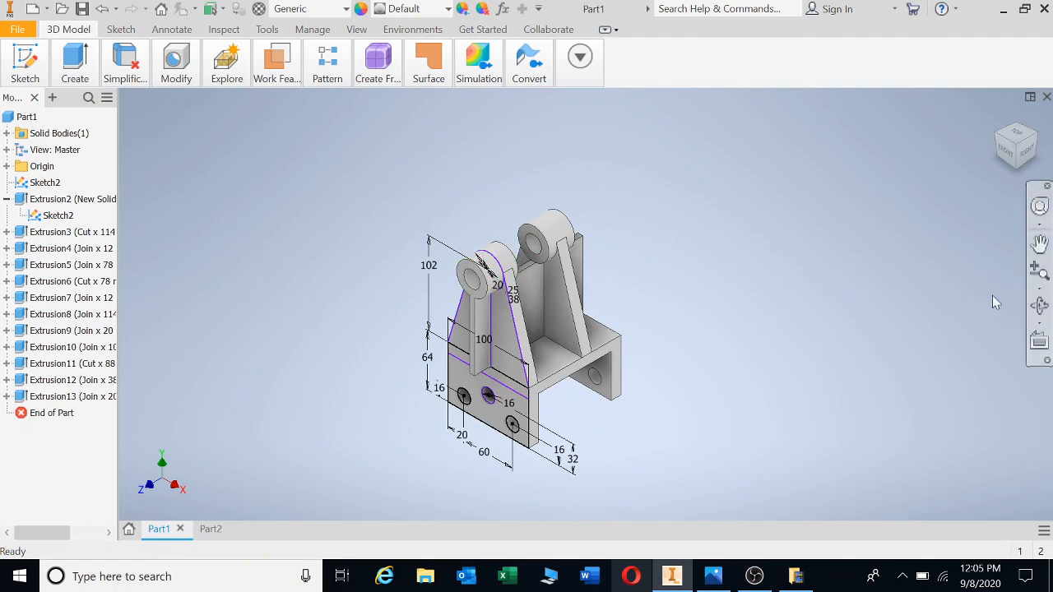
Examine the bosses and ribs from the side, check the boss drilling and counterbore callout in the Photos drawing, and return to Inventor.
click(1040, 305)
drag(656, 324, 662, 391)
scroll(597, 395, down, 5)
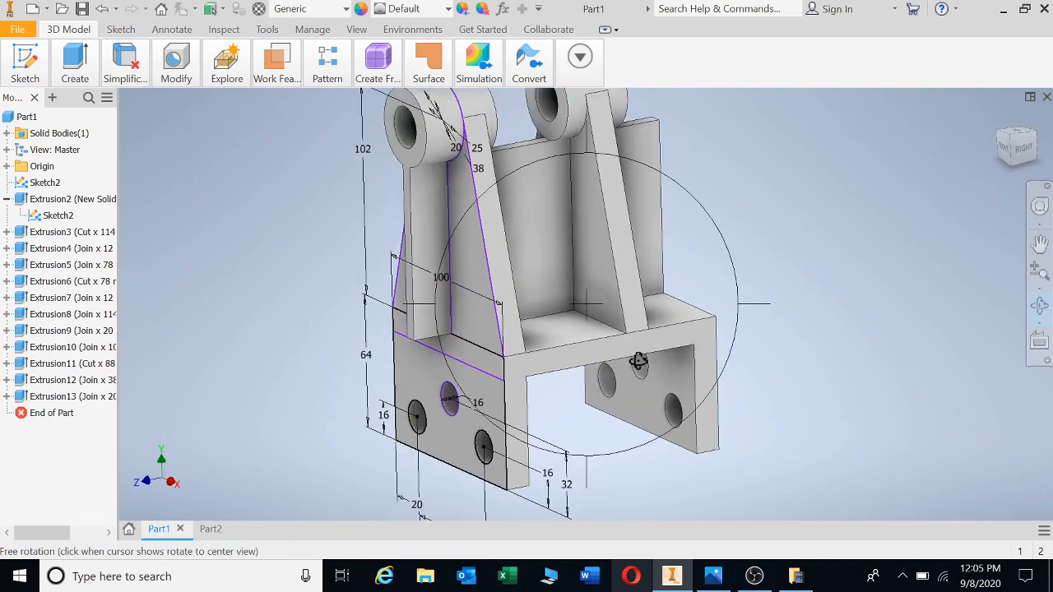
scroll(638, 362, up, 2)
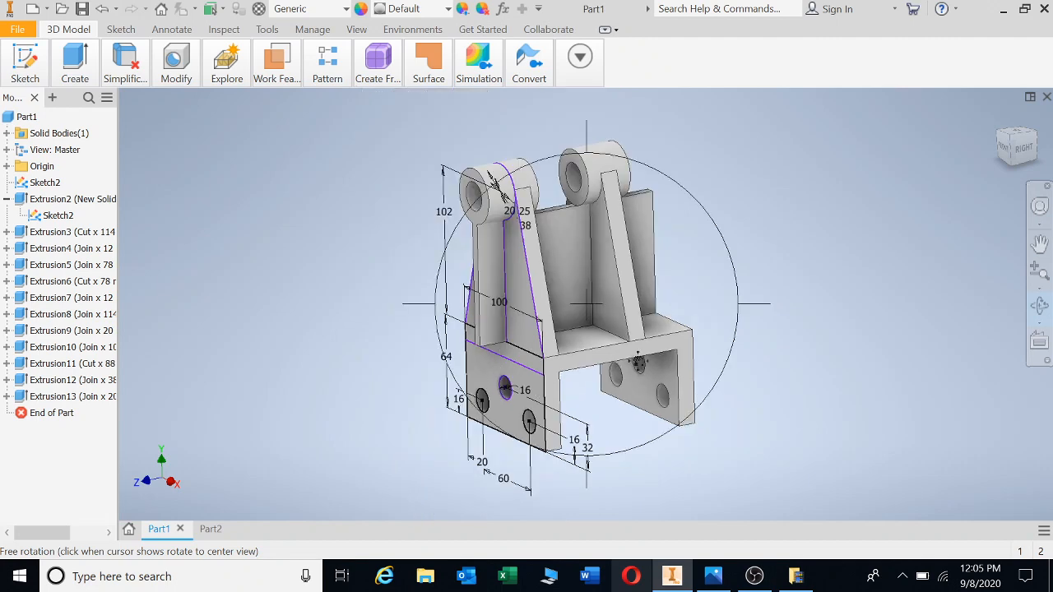
scroll(639, 362, down, 2)
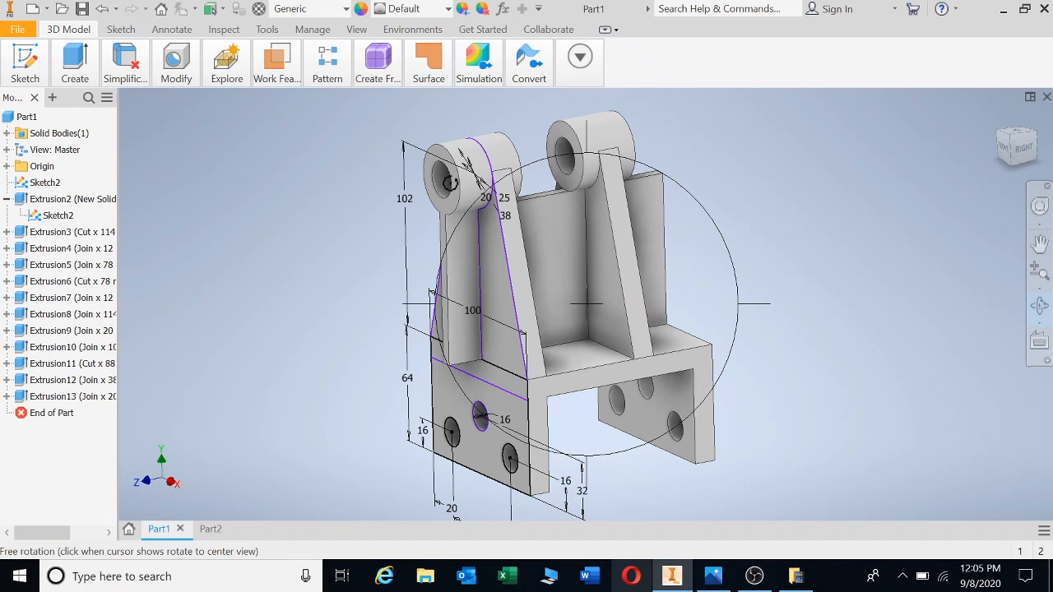
key(1)
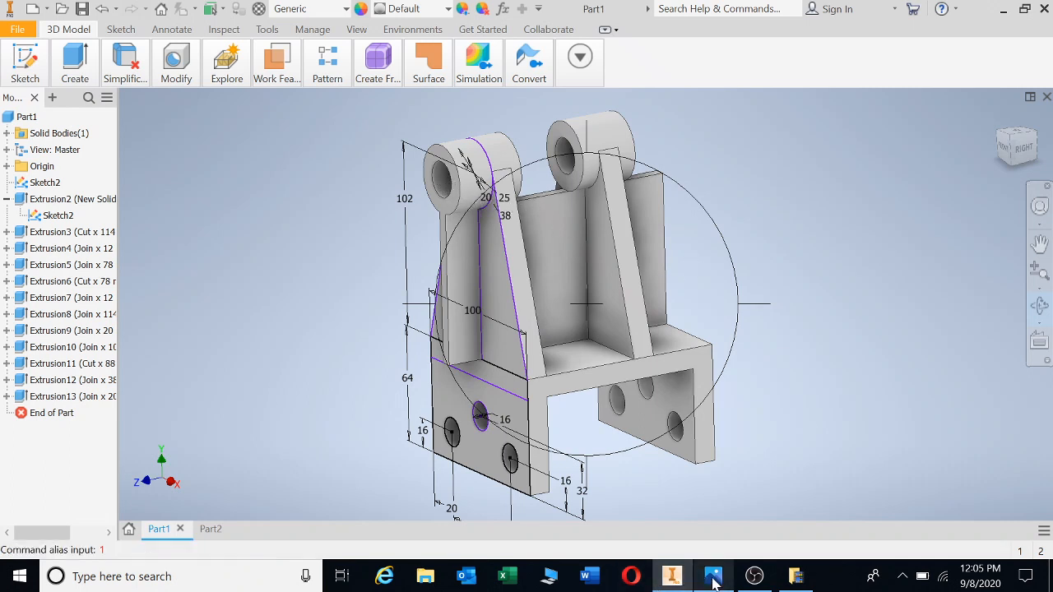
click(672, 581)
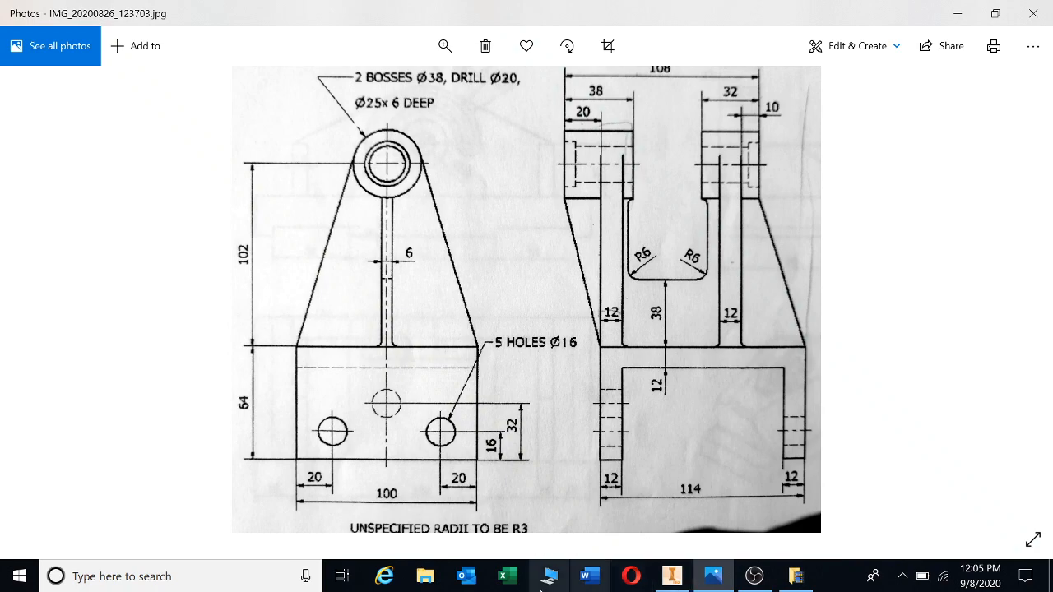
click(672, 576)
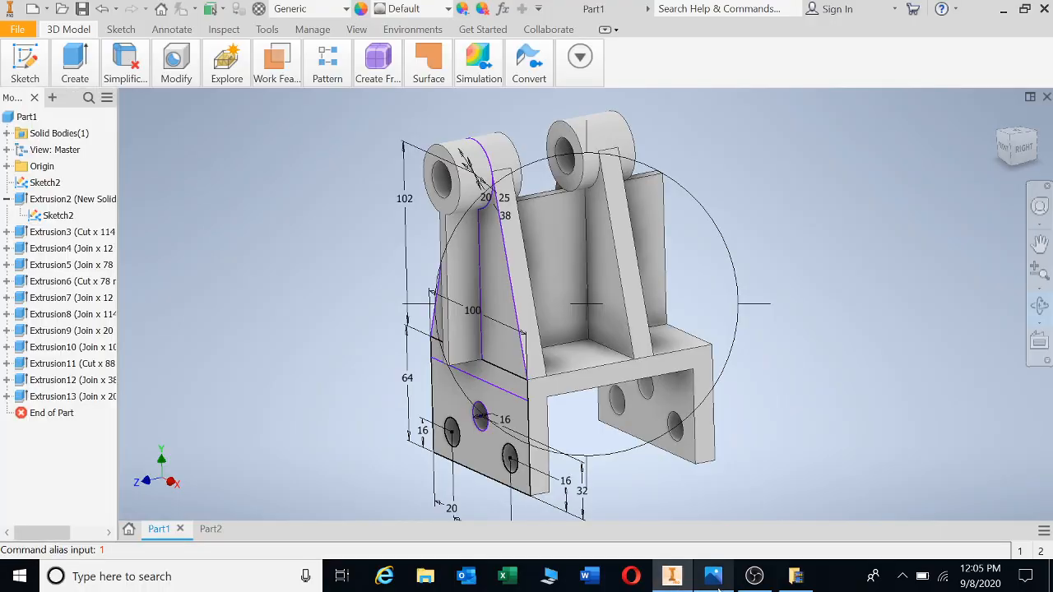
Start a 2D sketch on the front boss's front face and draw a circle about 27 mm in diameter around the bore's centre.
click(25, 65)
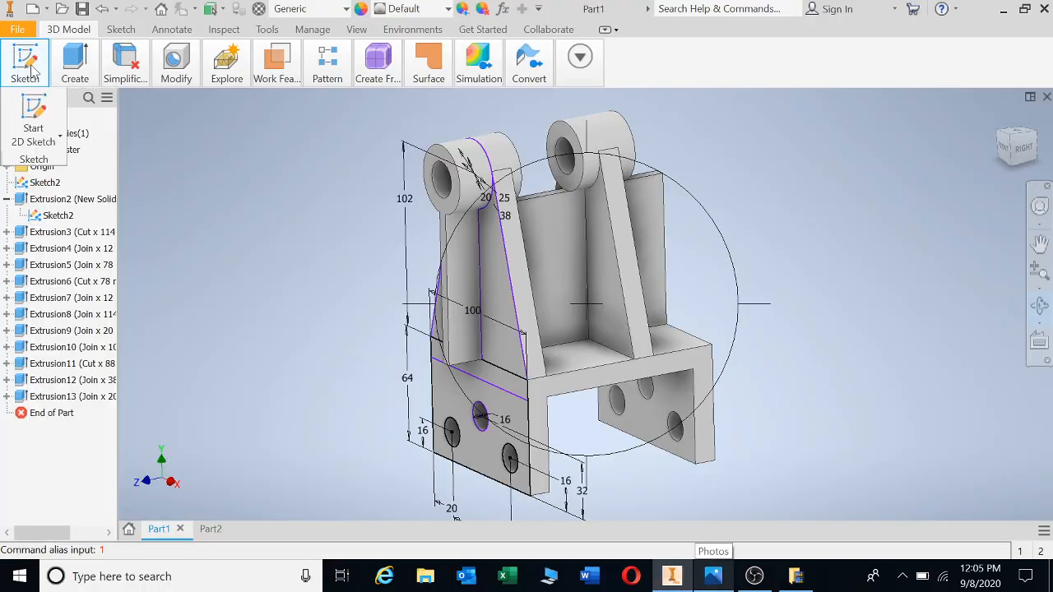
click(35, 108)
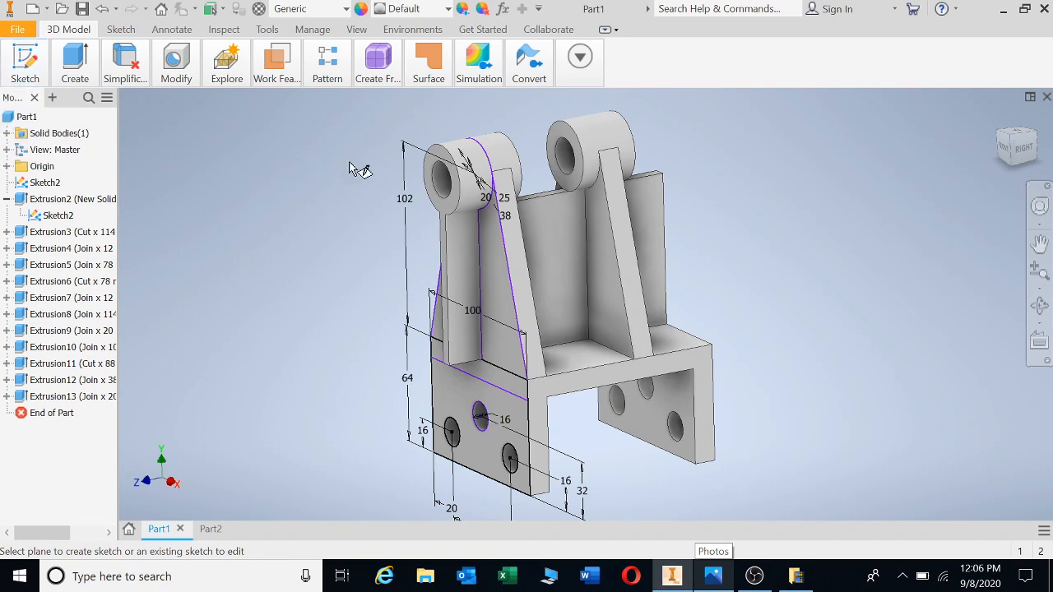
click(441, 151)
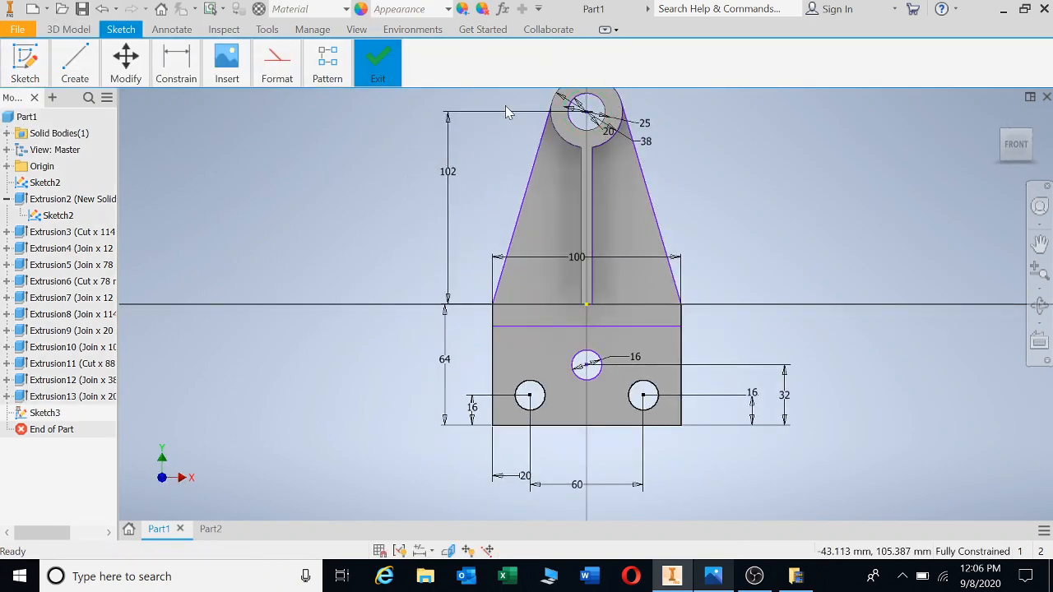
scroll(505, 107, up, 2)
mouse_move(505, 107)
middle_down()
mouse_move(439, 164)
mouse_move(326, 202)
middle_up()
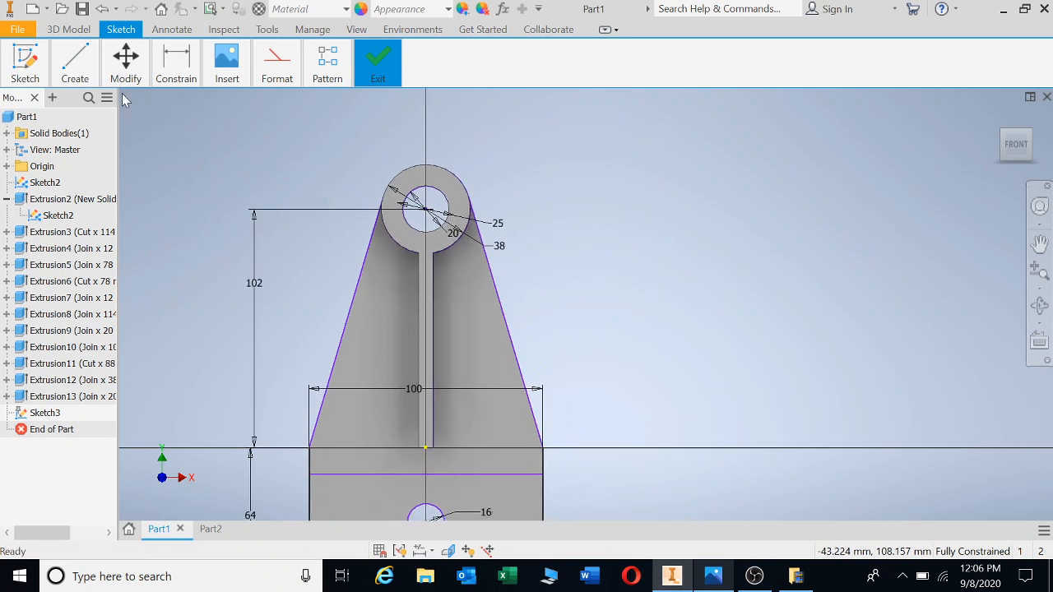
mouse_move(86, 81)
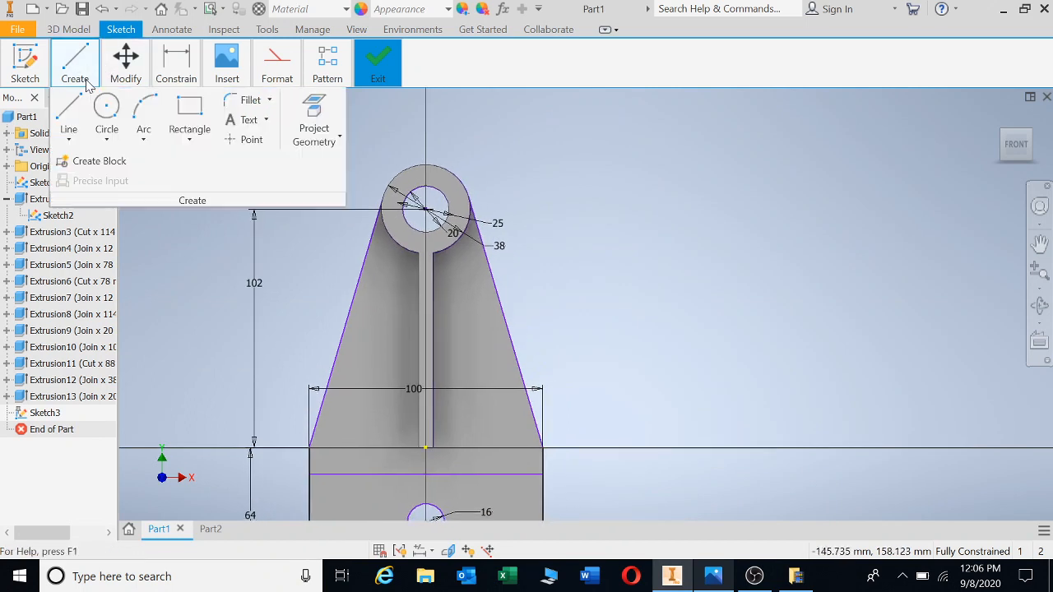
click(106, 111)
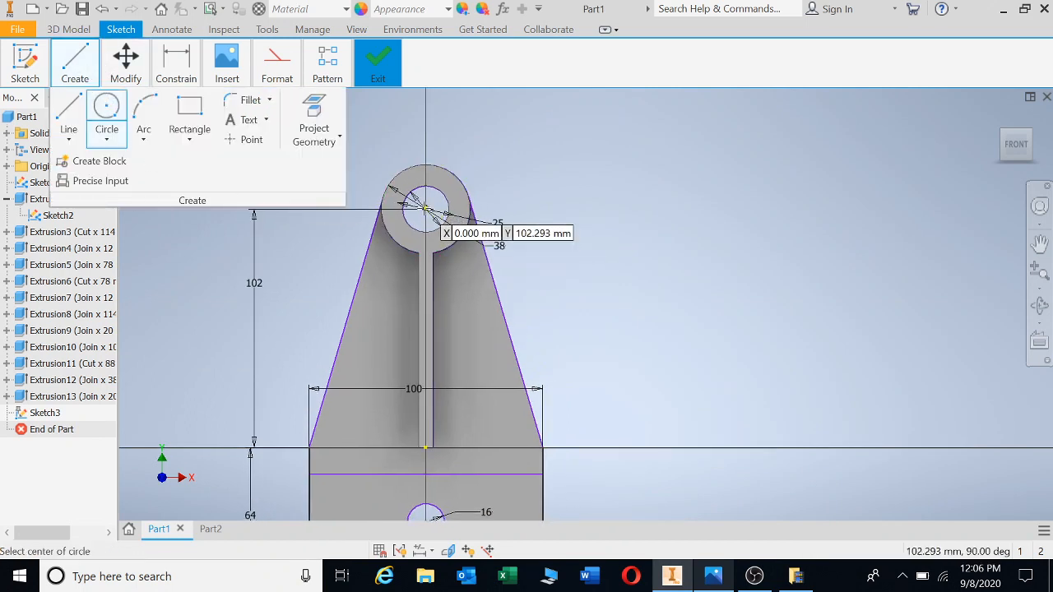
scroll(432, 210, up, 2)
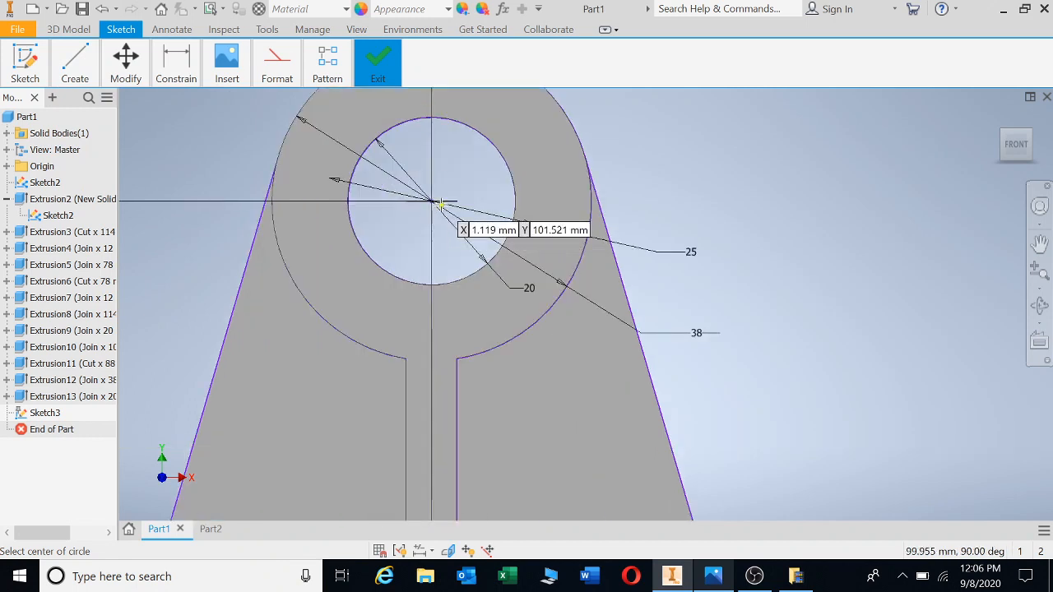
click(432, 202)
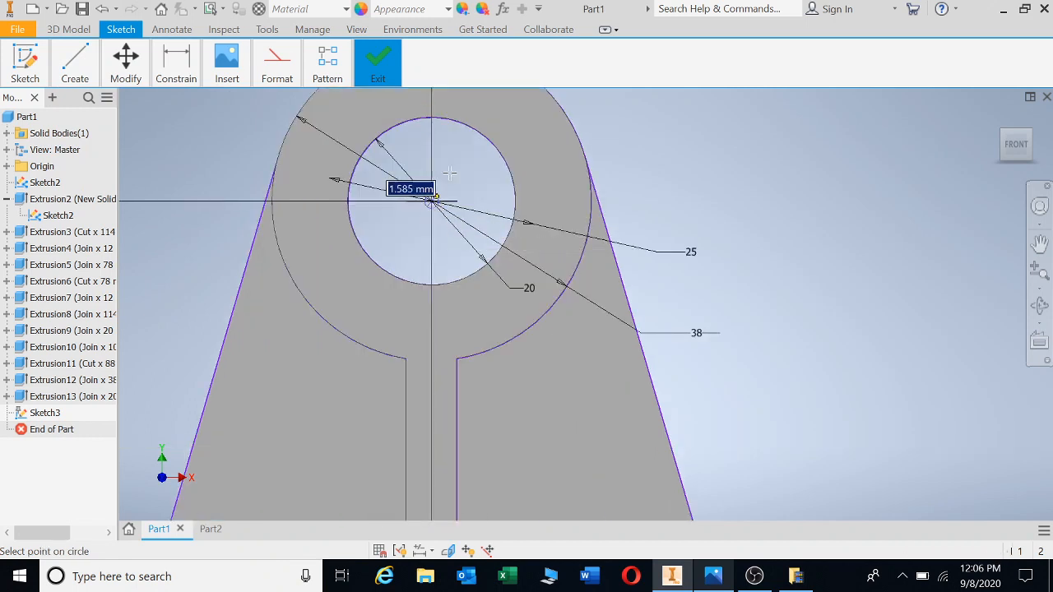
click(498, 110)
Dimension the new circle's diameter as 25 mm.
click(176, 62)
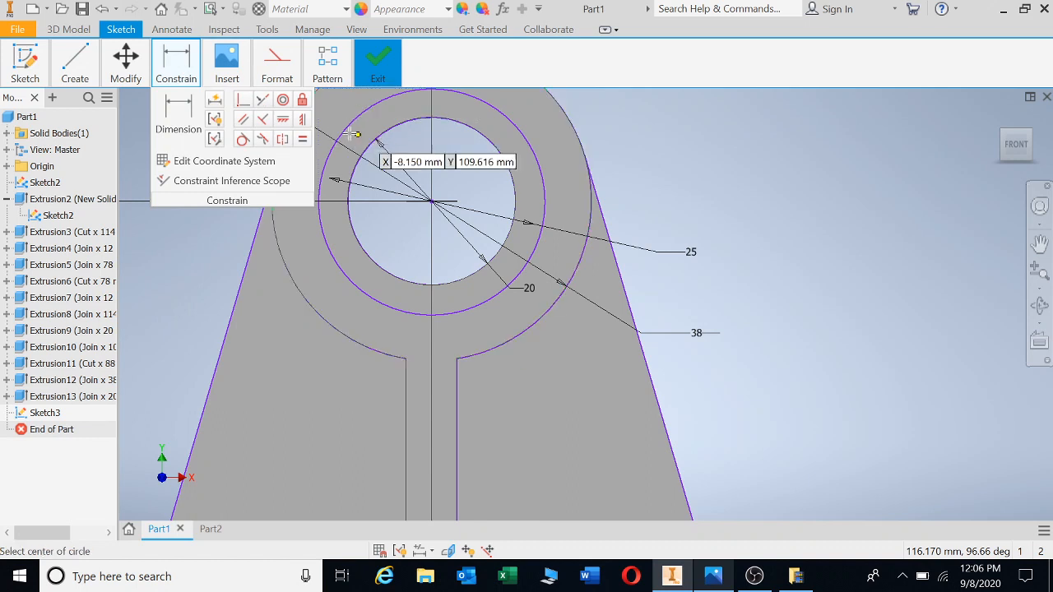
click(177, 111)
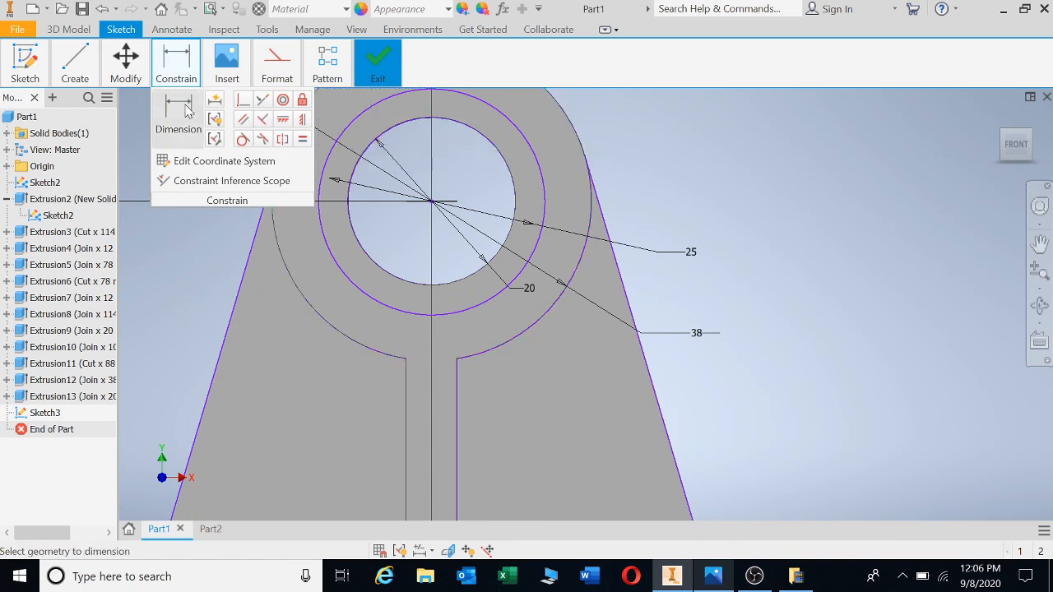
click(542, 169)
click(626, 157)
text(25)
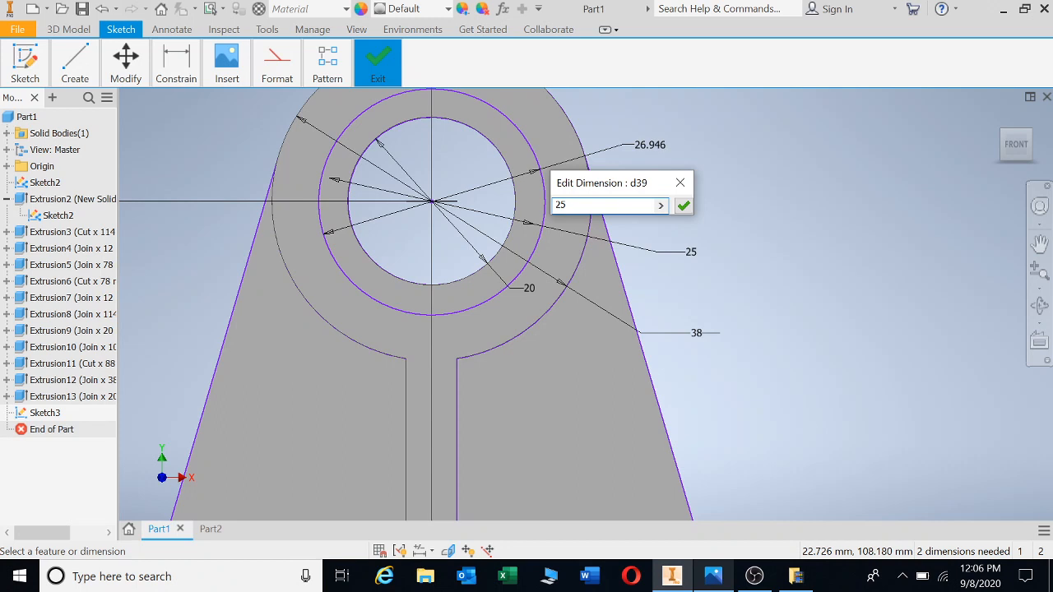
key(Return)
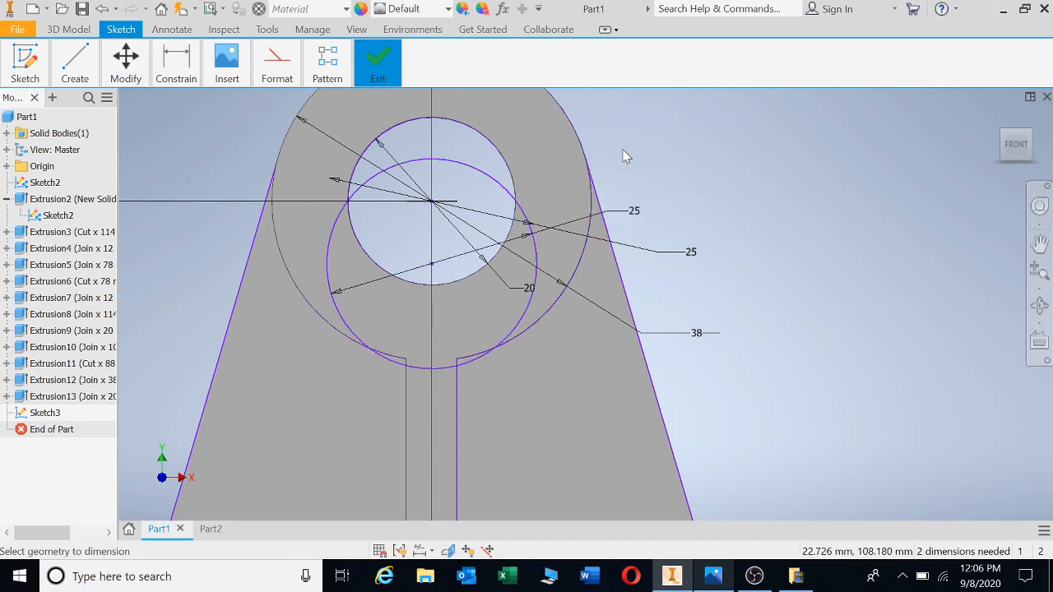
Try to make the 25 mm circle's centre coincident with the boss bore's centre.
click(126, 65)
click(170, 65)
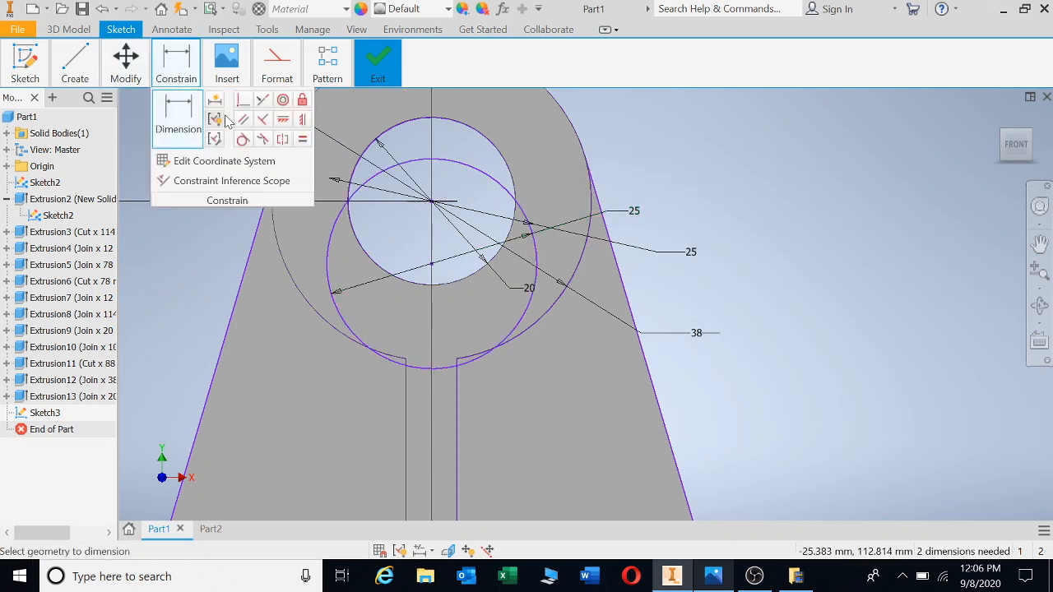
click(241, 102)
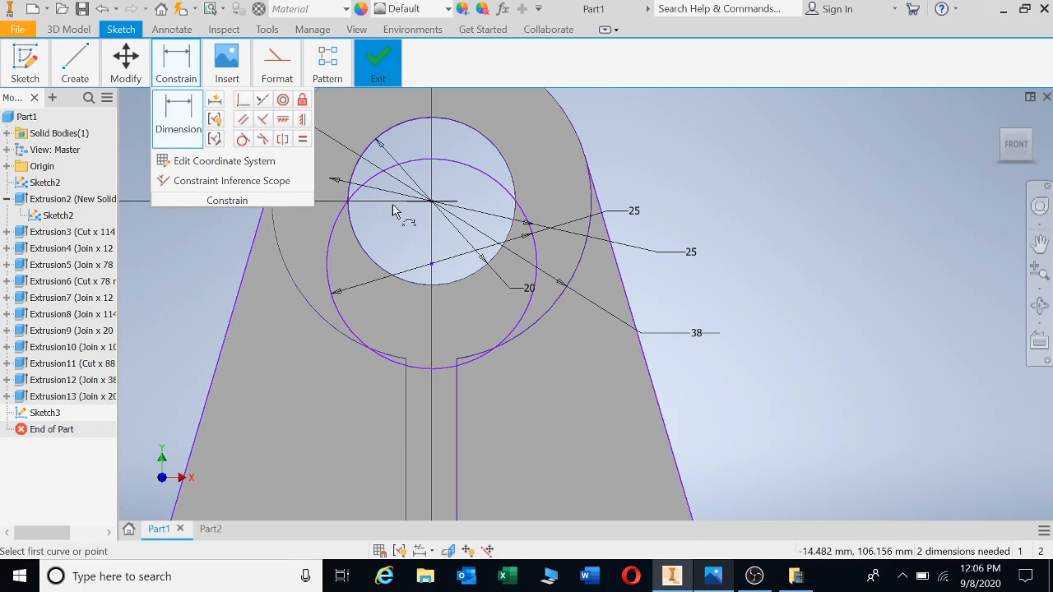
click(431, 268)
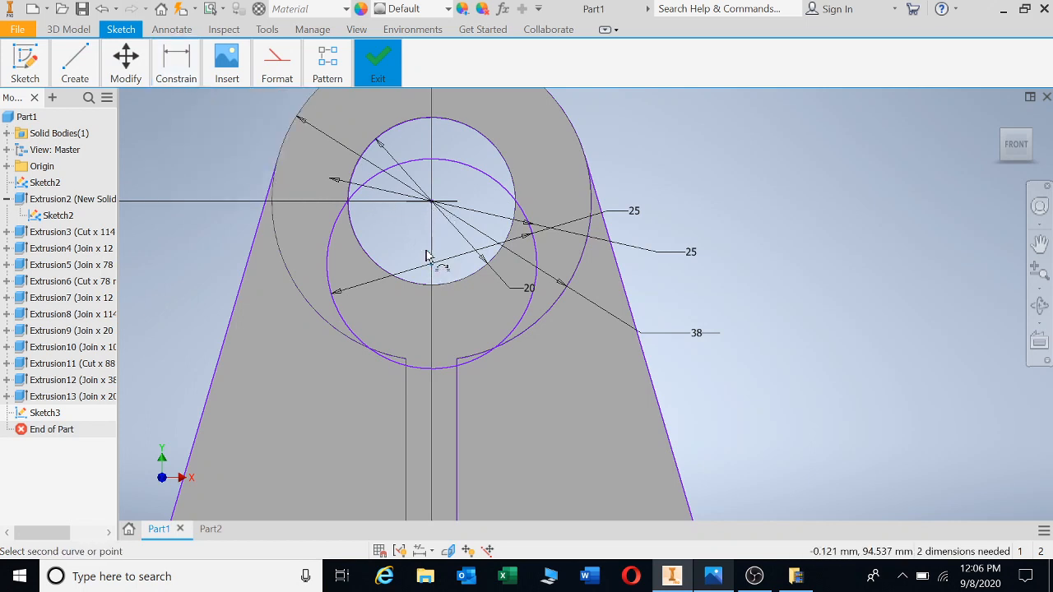
click(428, 202)
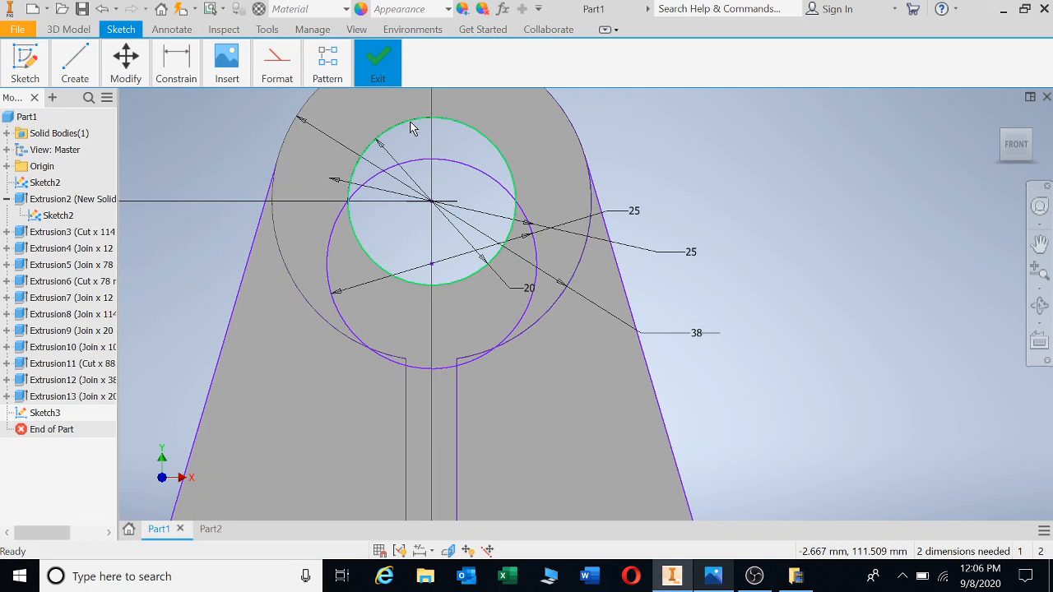
Make the 25 mm circle concentric with the front boss's bore edge.
click(276, 64)
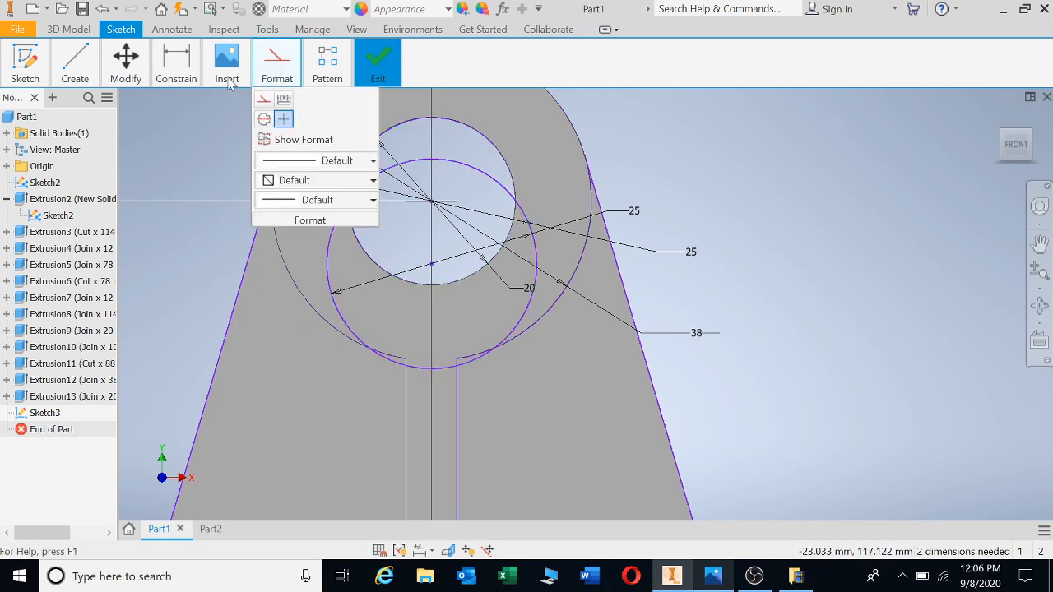
click(176, 70)
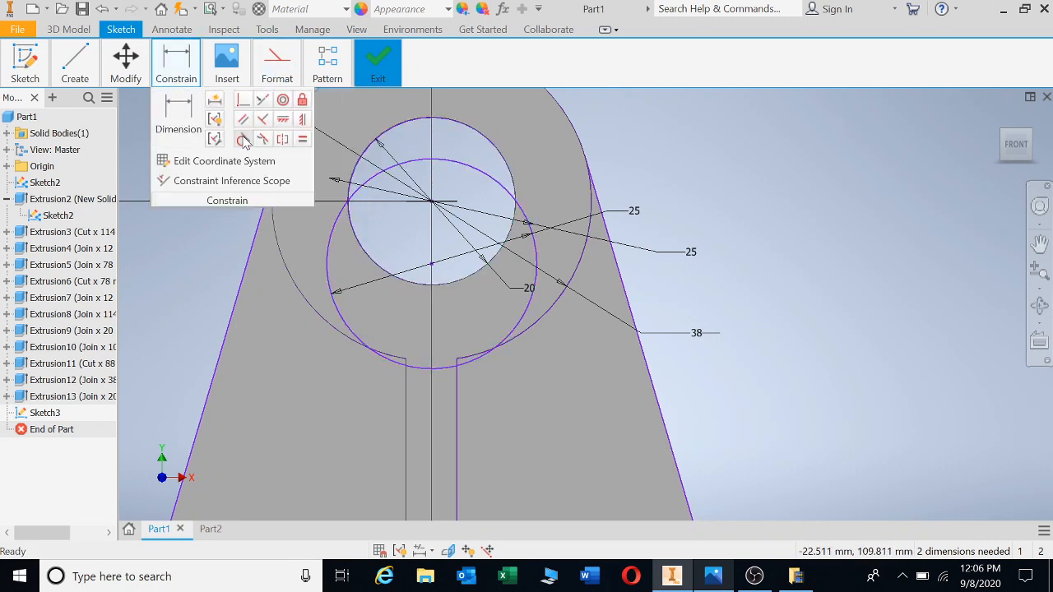
click(283, 100)
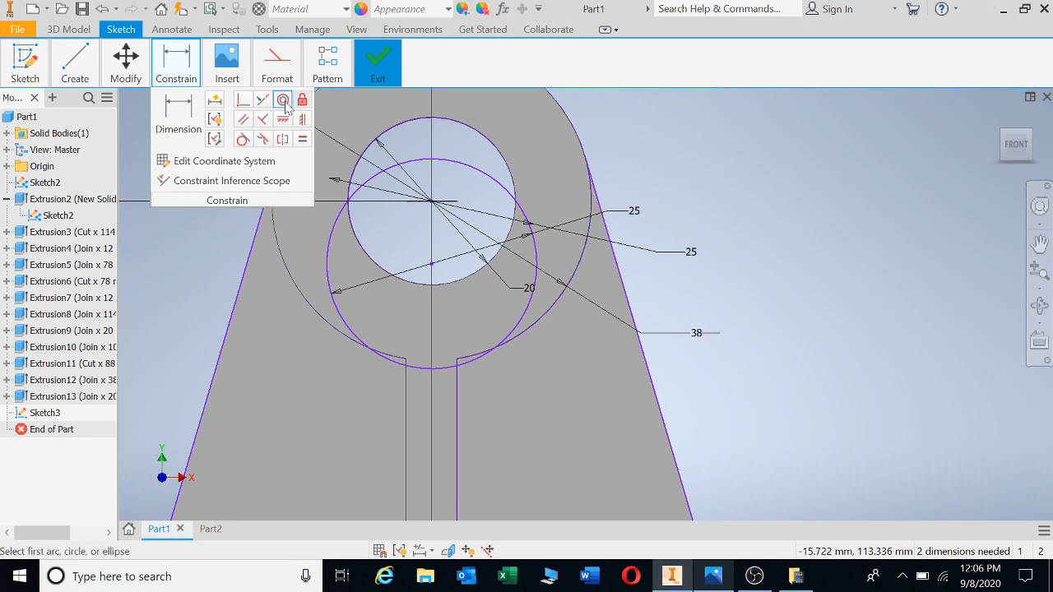
click(420, 131)
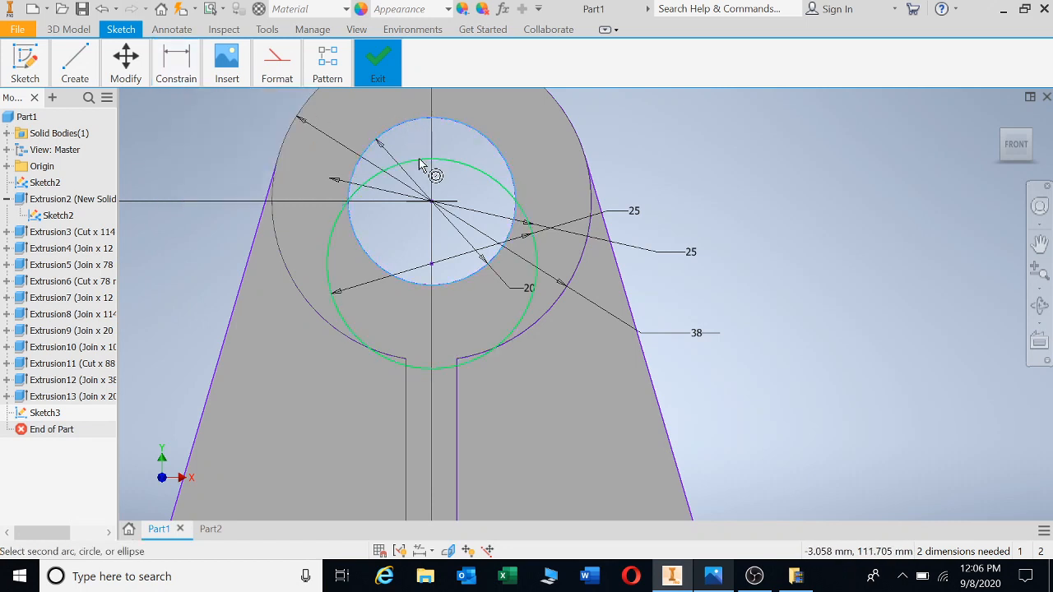
click(420, 161)
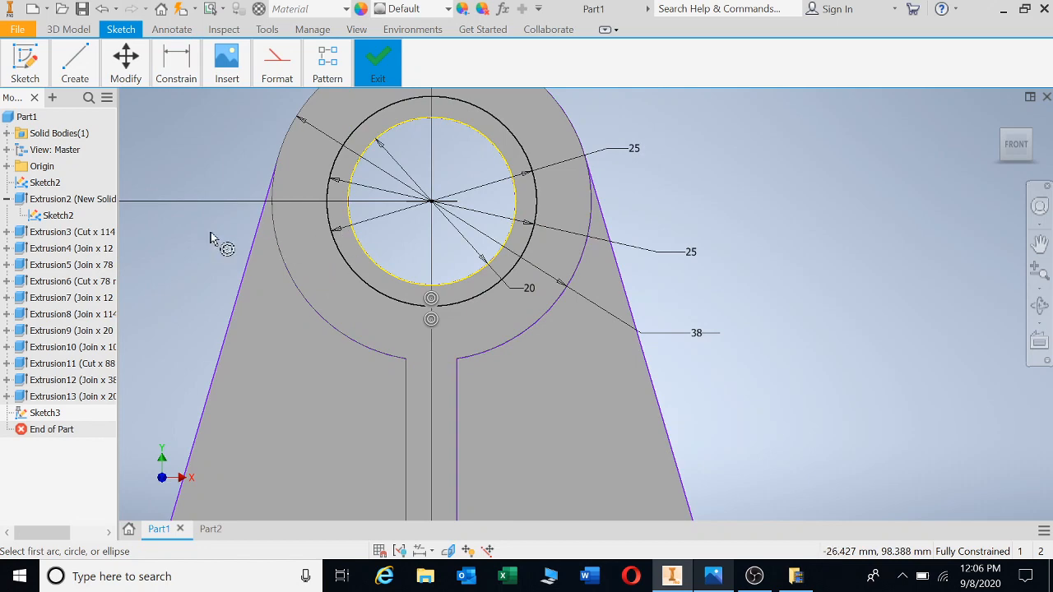
Extrude the ring between the 25 mm circle and the bore 6 mm backward into the front boss as a cut.
key(e)
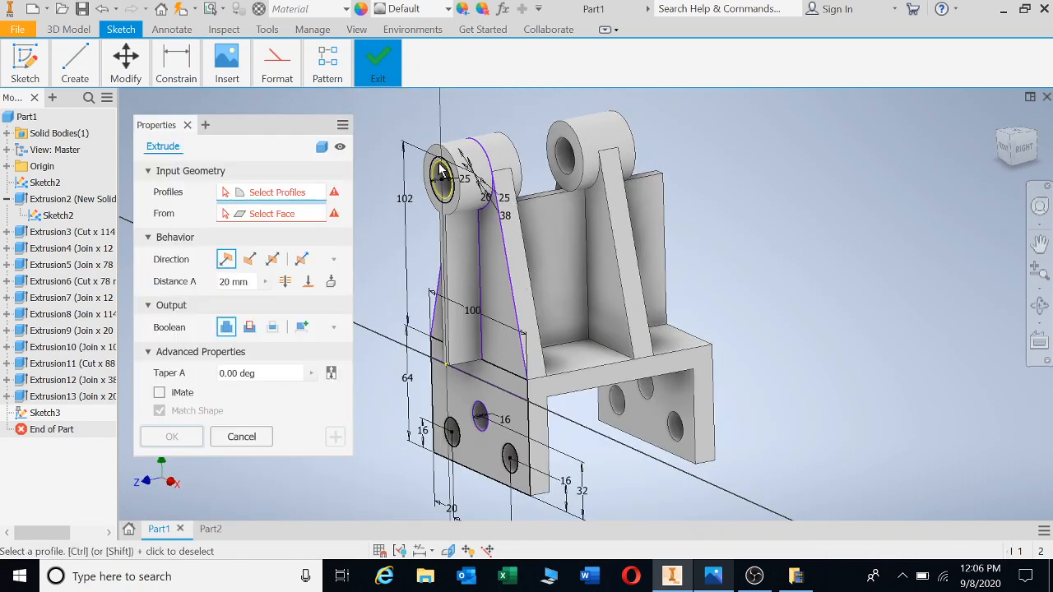
scroll(439, 167, up, 5)
scroll(438, 167, up, 2)
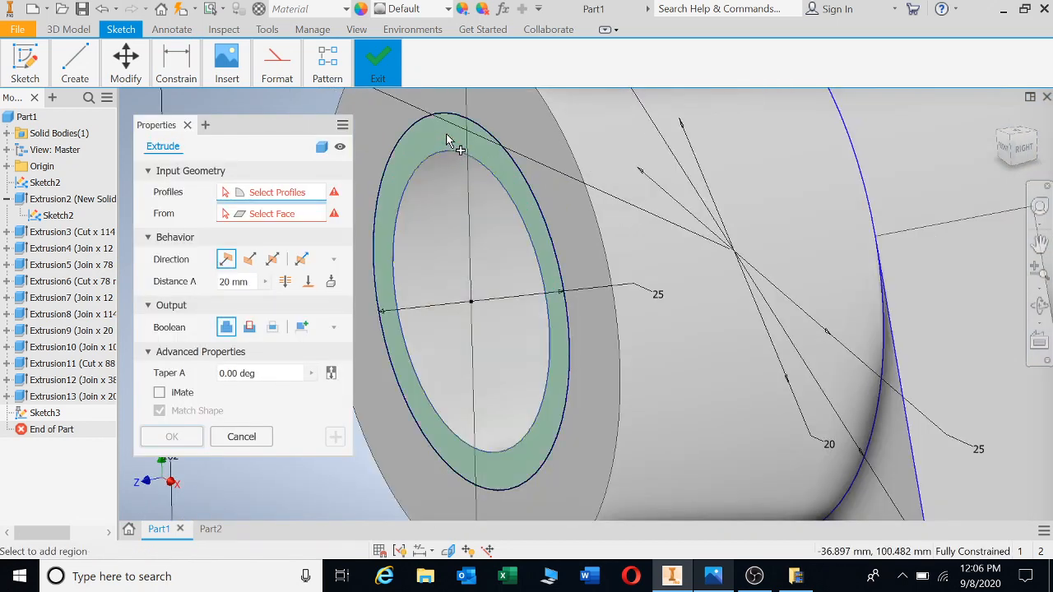
click(450, 135)
click(249, 259)
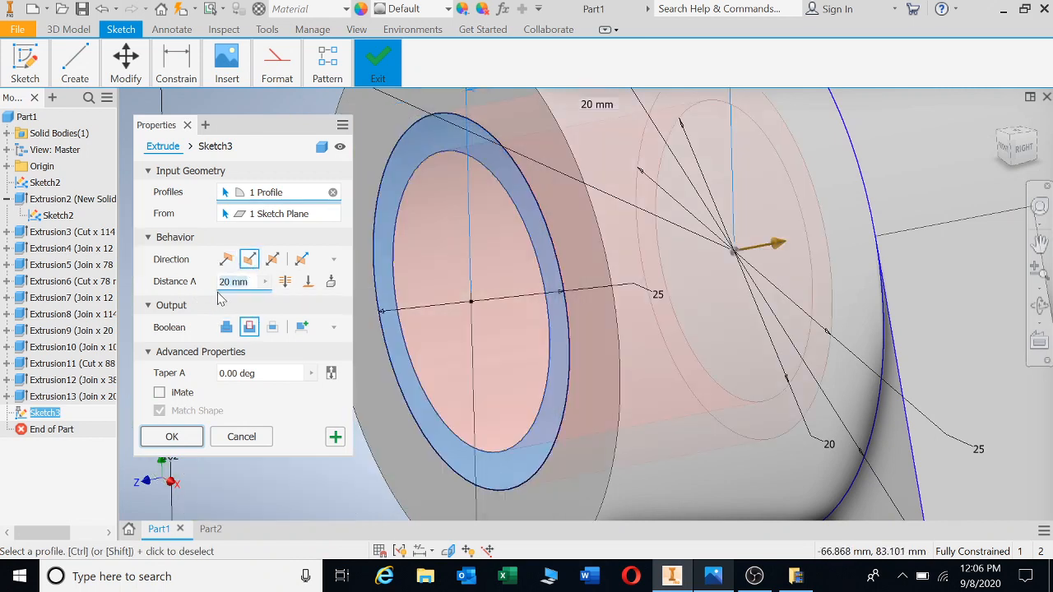
click(233, 281)
text(6)
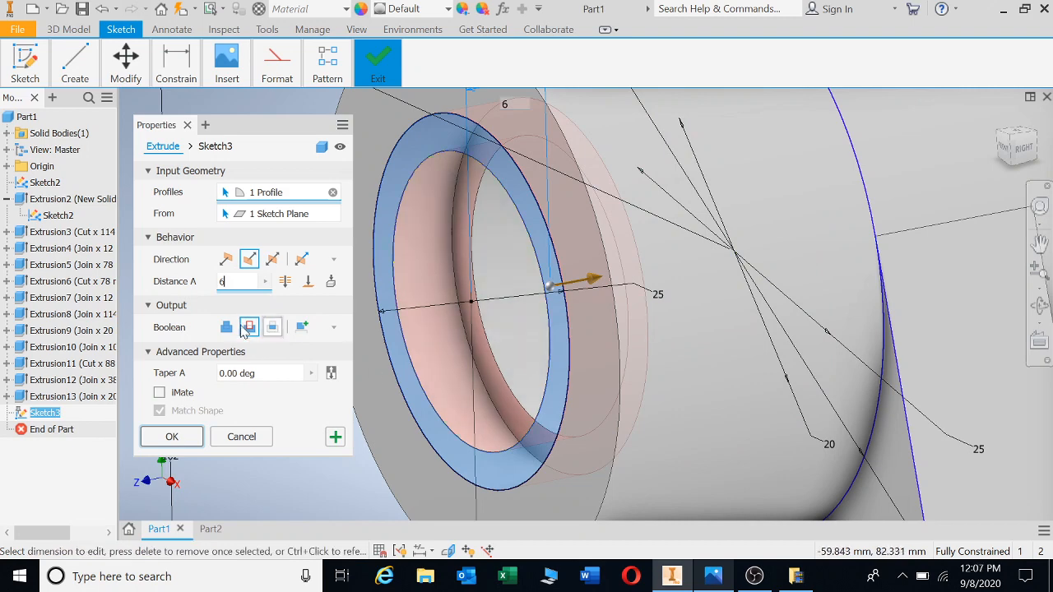
click(184, 442)
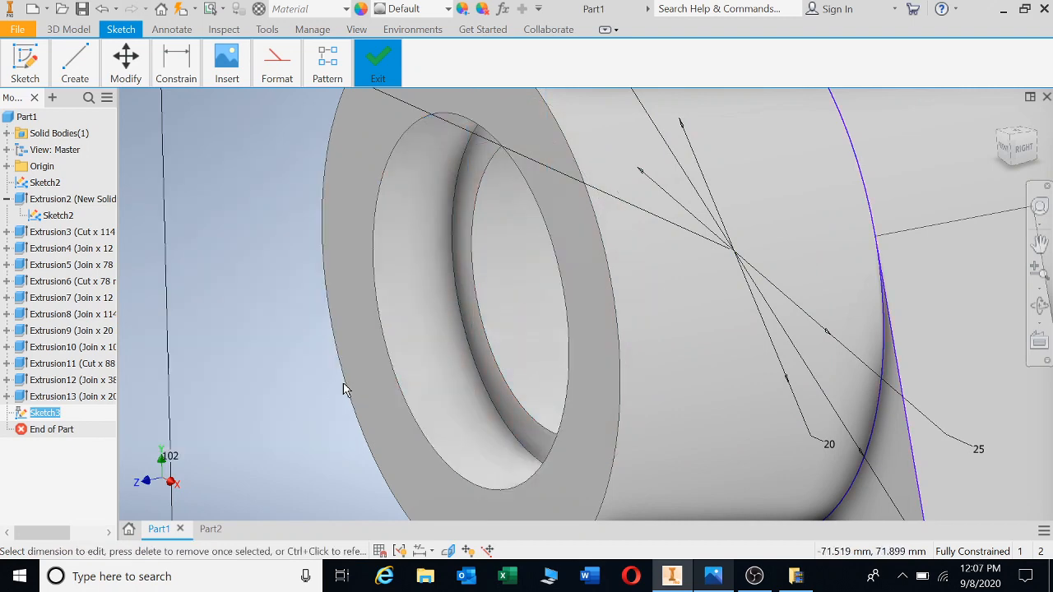
Start a 2D sketch on the outer end face of the rear boss.
scroll(436, 405, down, 2)
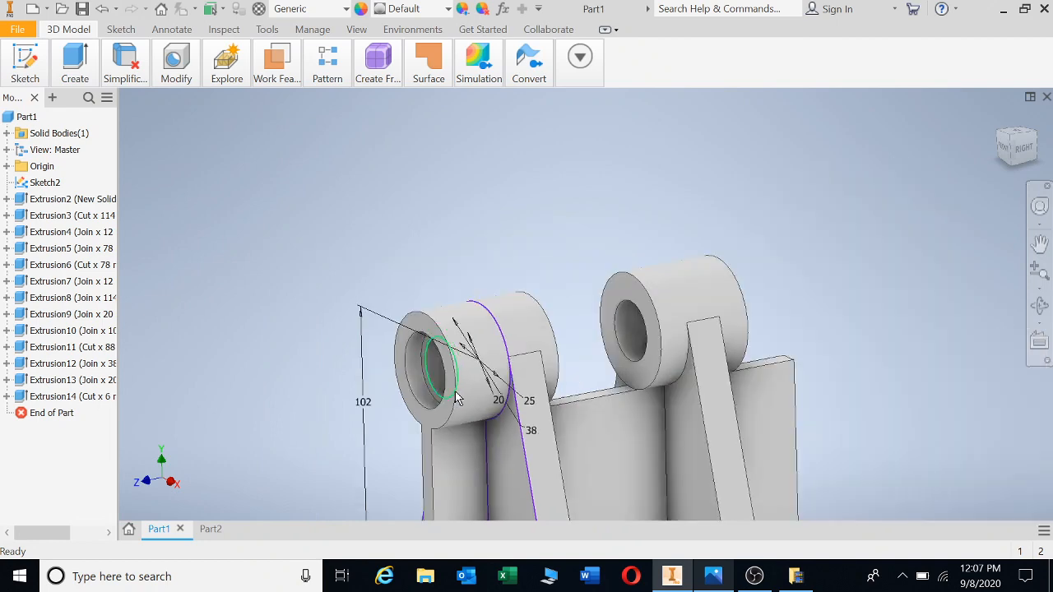
click(1040, 305)
drag(736, 346, 672, 344)
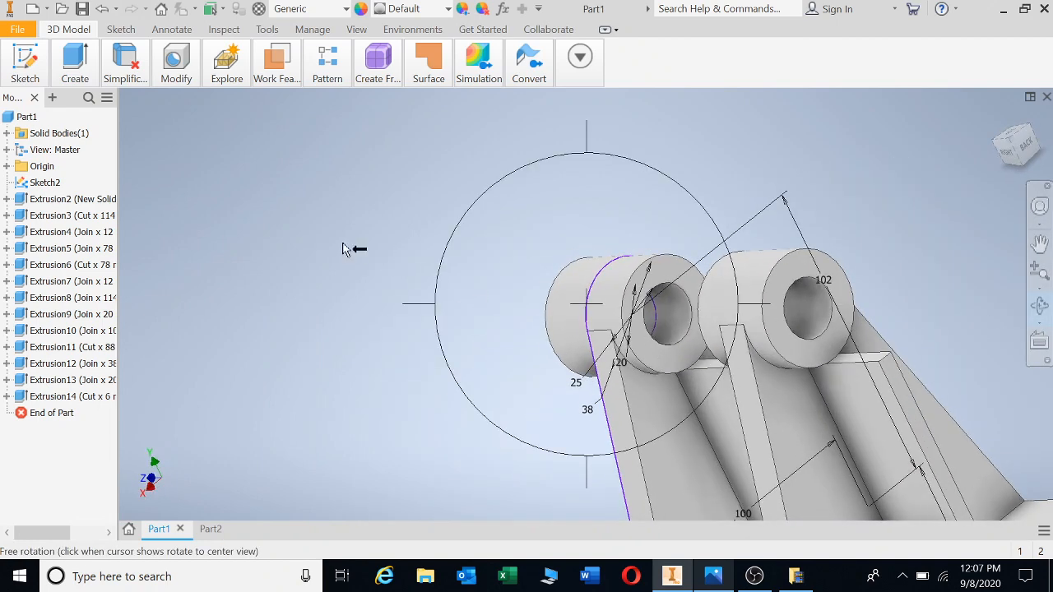
key(Escape)
click(25, 67)
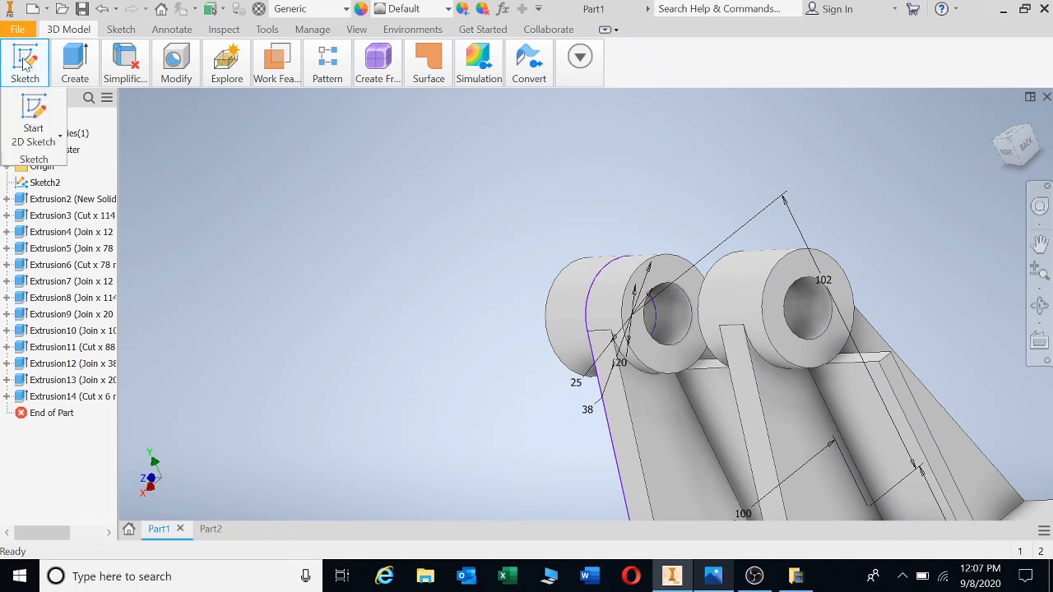
click(29, 105)
click(824, 274)
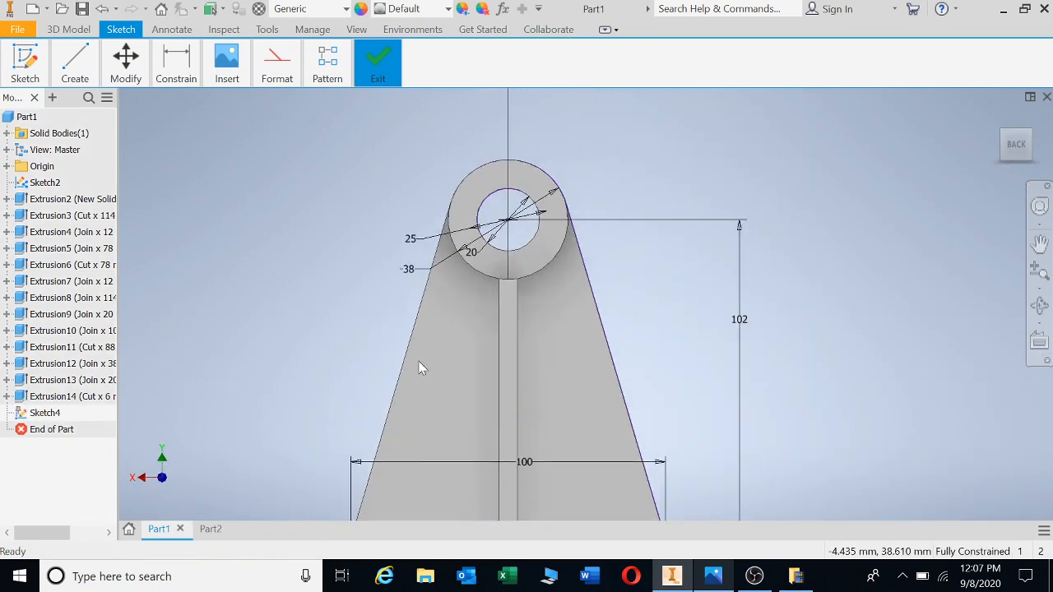
Sketch a circle about 28 mm in diameter around the bore on the rear boss's end face.
click(75, 66)
click(107, 111)
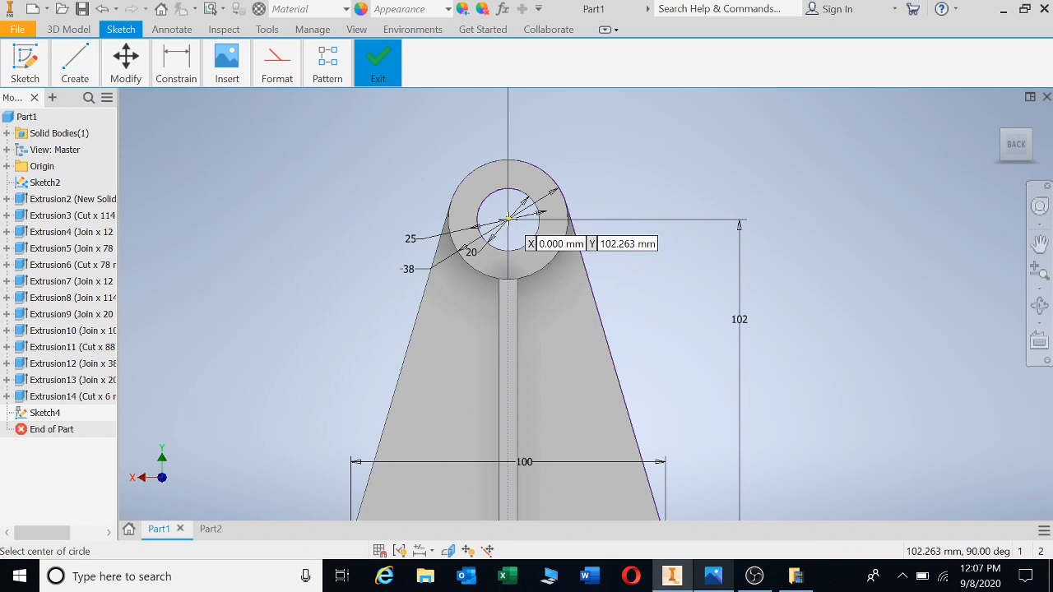
click(508, 218)
key(Escape)
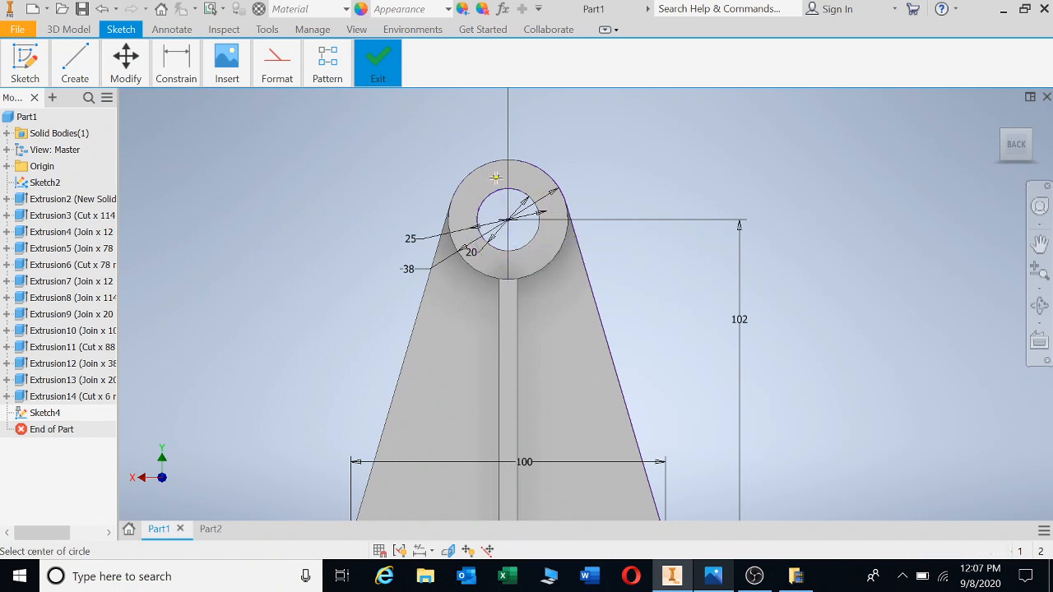
Dimension the new circle's diameter as 25 mm.
click(176, 66)
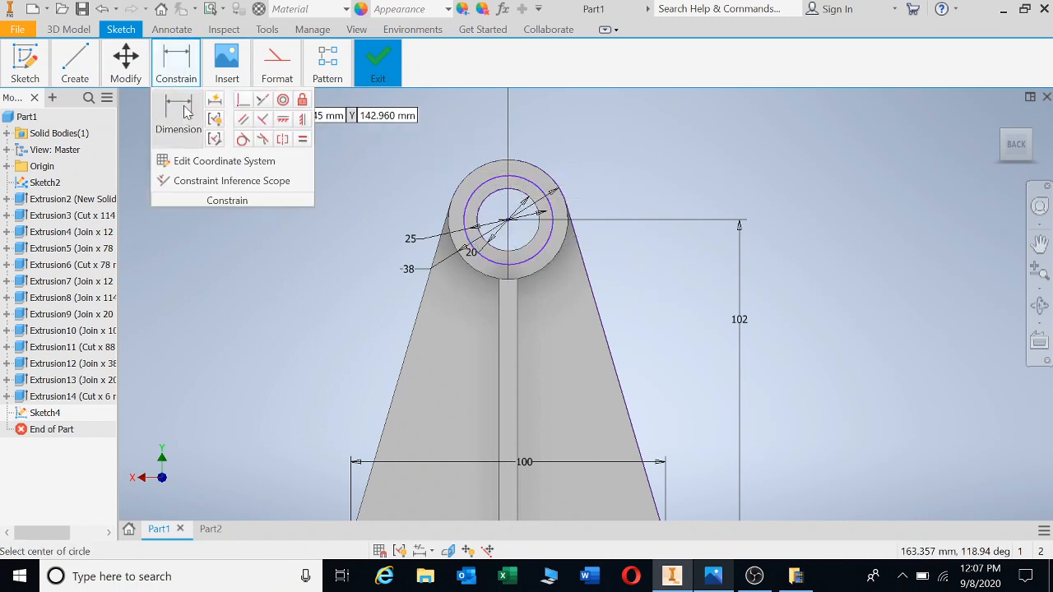
click(186, 113)
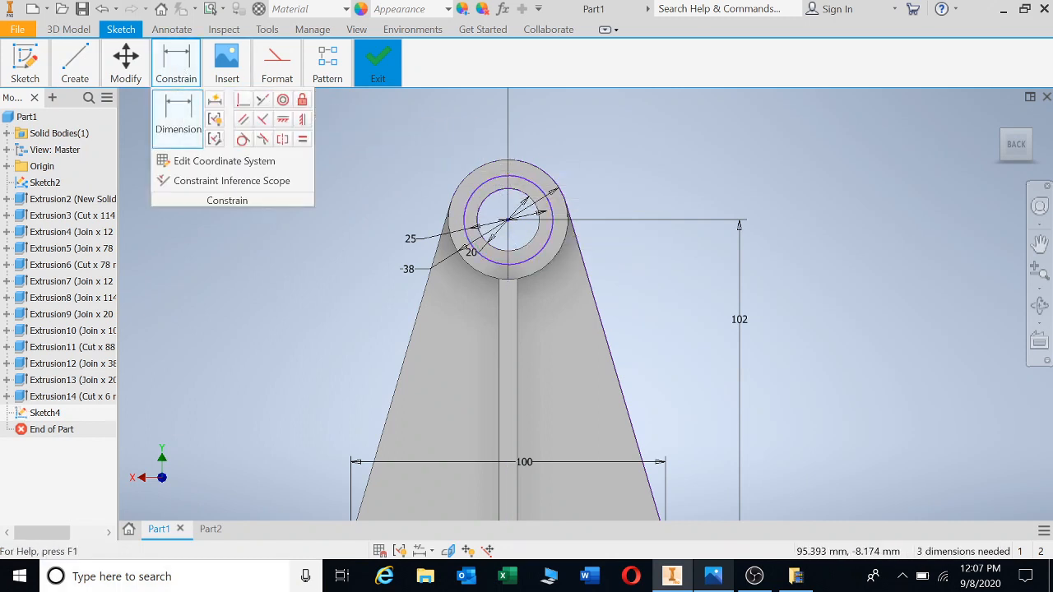
click(531, 185)
click(611, 161)
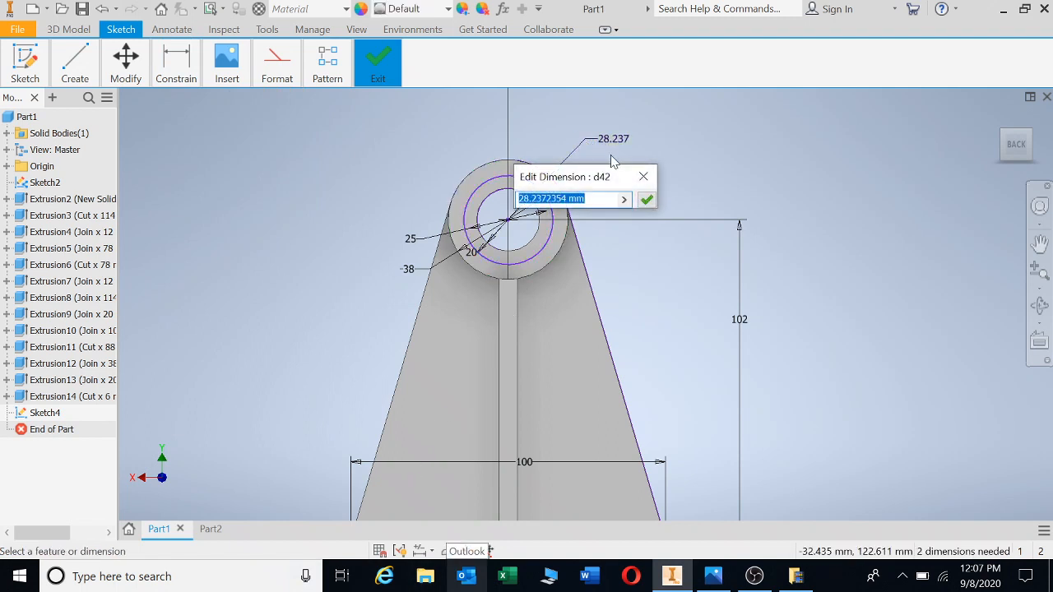
text(25)
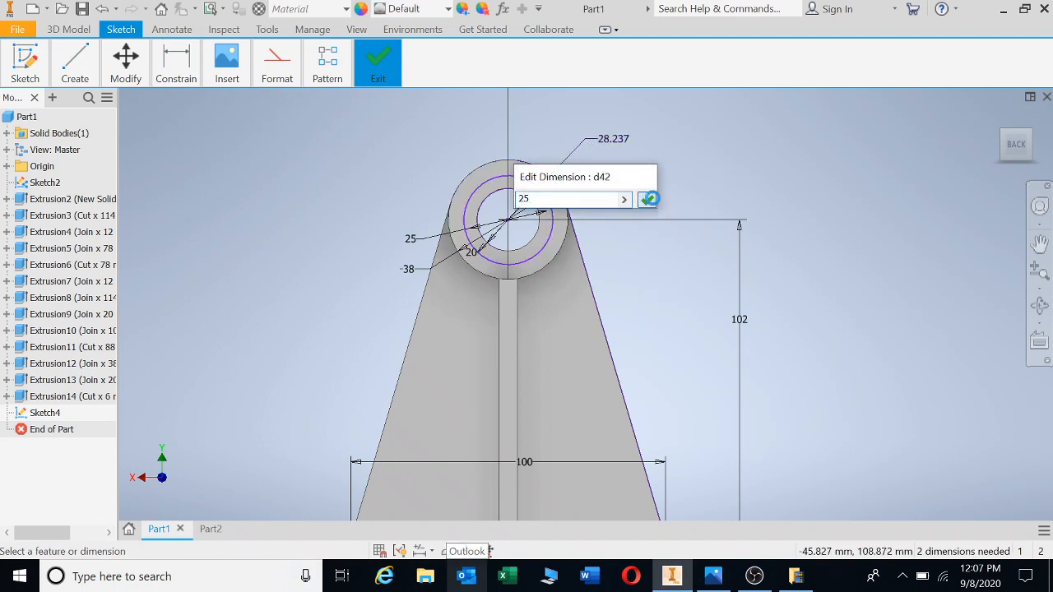
click(652, 200)
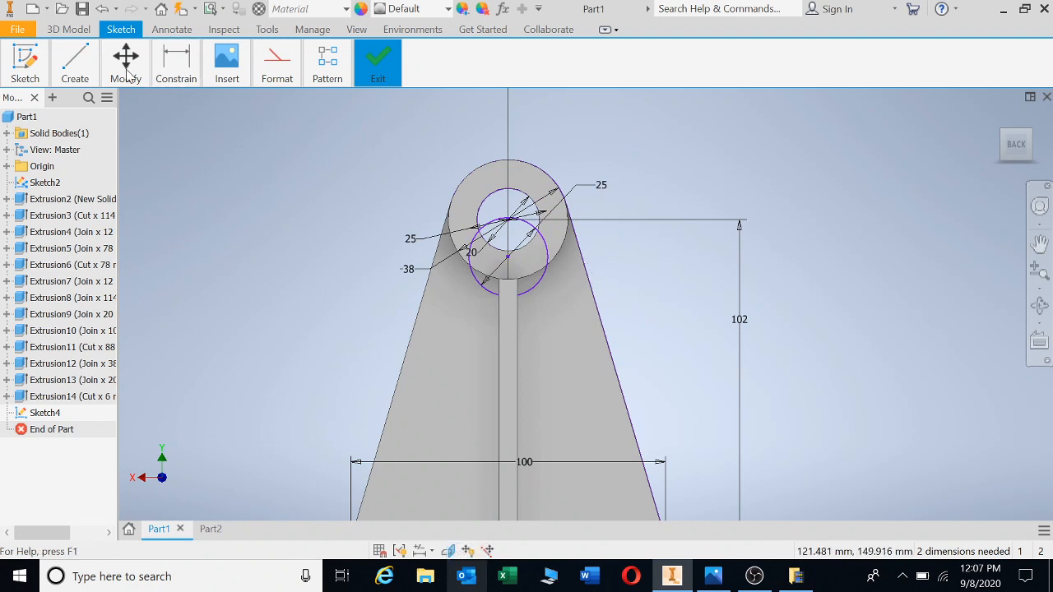
Make the 25 mm circle concentric with the rear boss's bore edge.
mouse_move(175, 70)
click(189, 104)
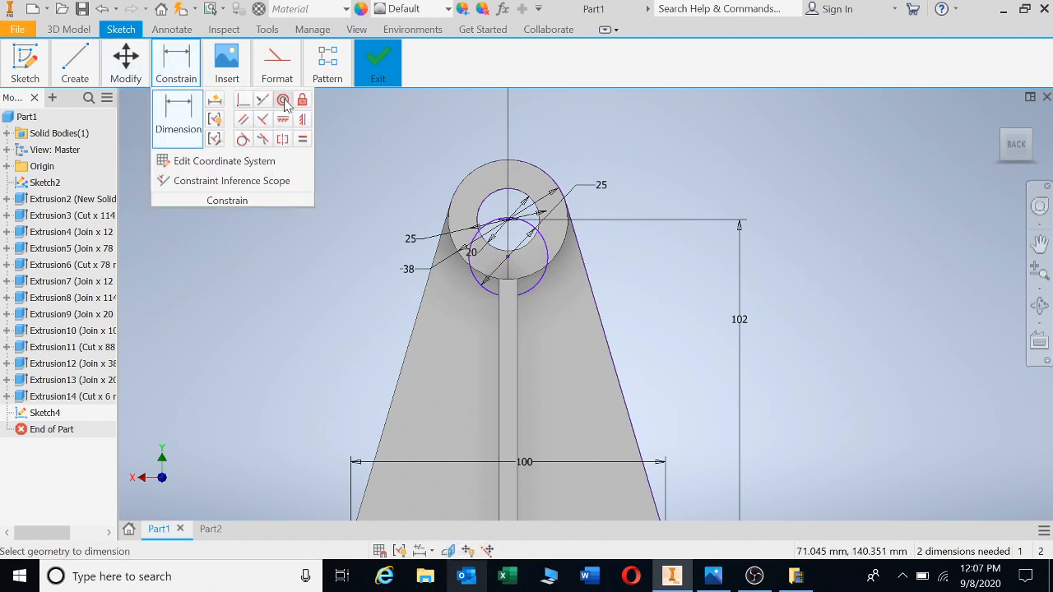
click(282, 100)
click(511, 198)
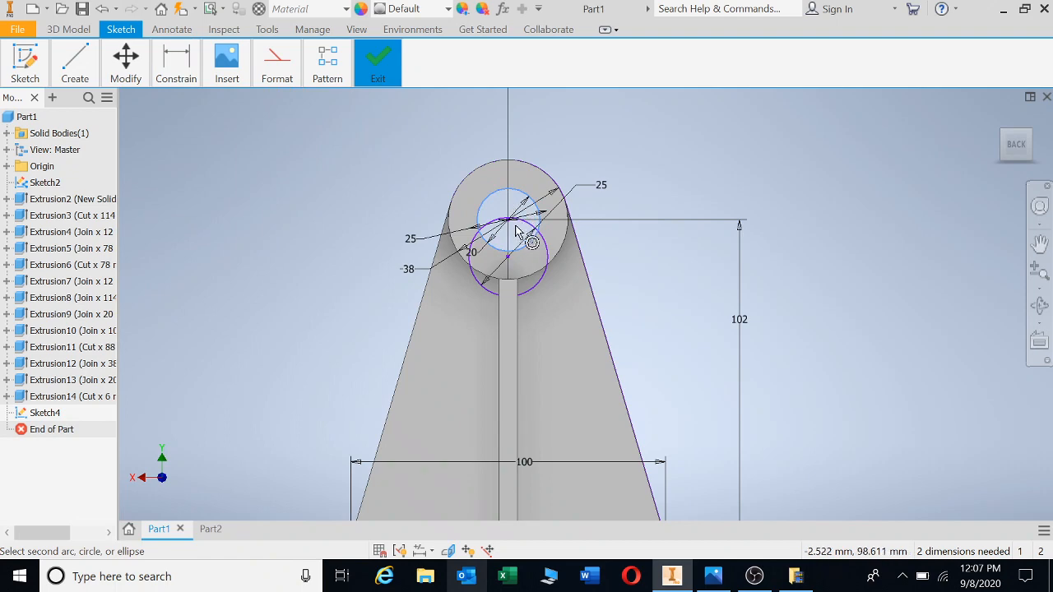
click(514, 223)
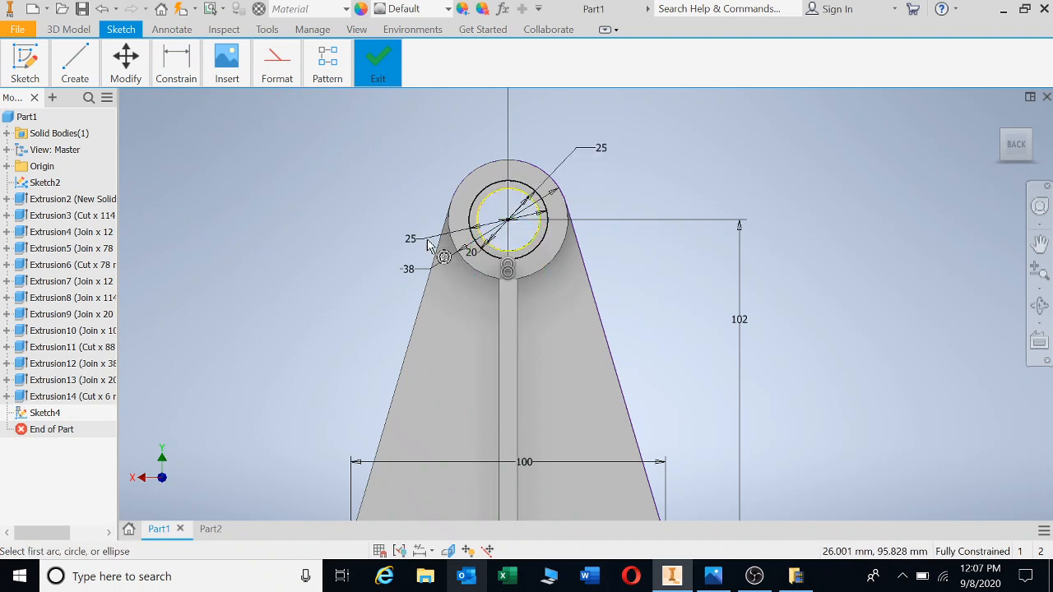
key(Escape)
Extrude the ring between the 25 mm circle and the bore 6 mm inward into the rear boss as a cut.
shift+middle_drag(427, 240, 732, 288)
key(e)
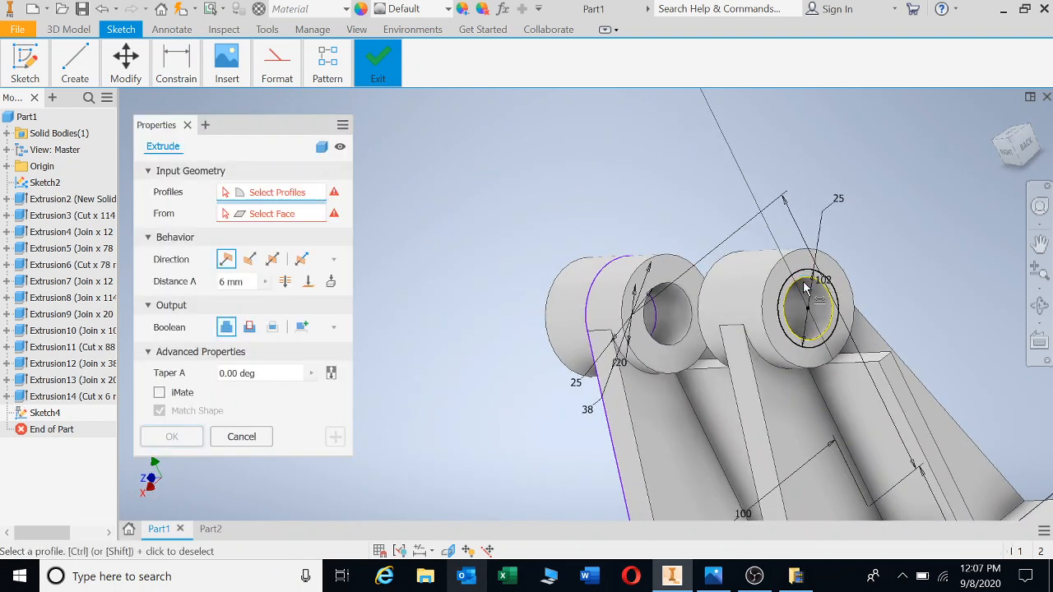
scroll(806, 288, up, 2)
click(785, 282)
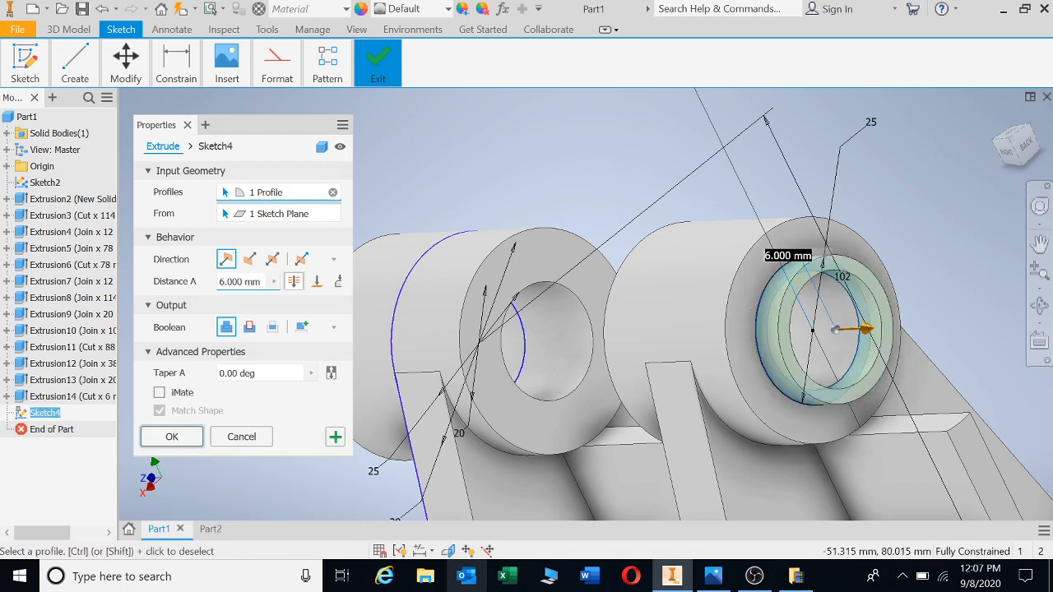
click(249, 259)
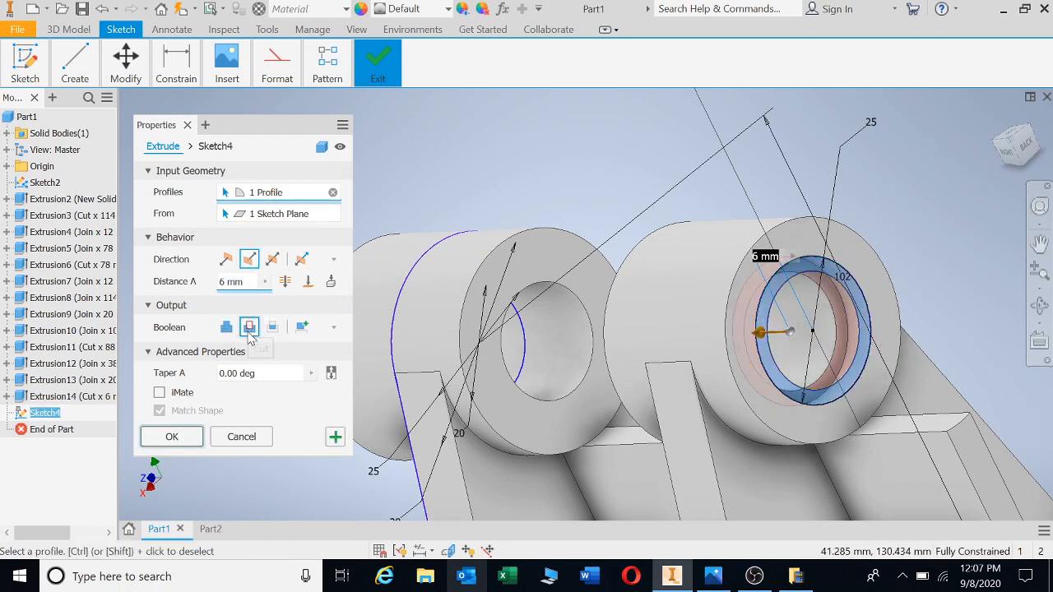
click(173, 437)
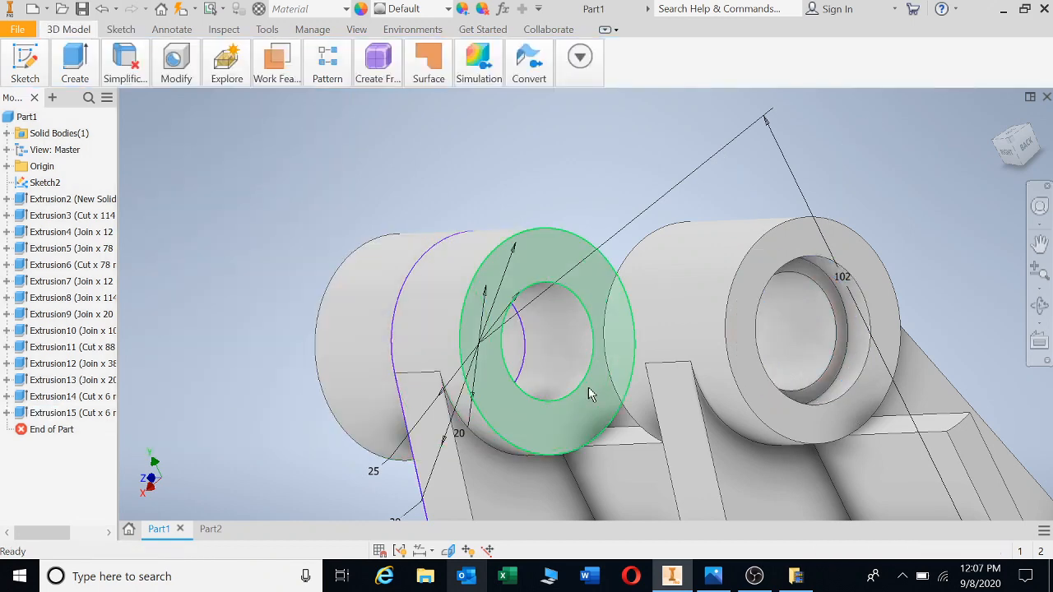
Start a 2D sketch on the side face of the web plate that runs lengthwise beneath the two bosses.
middle_drag(593, 372, 581, 292)
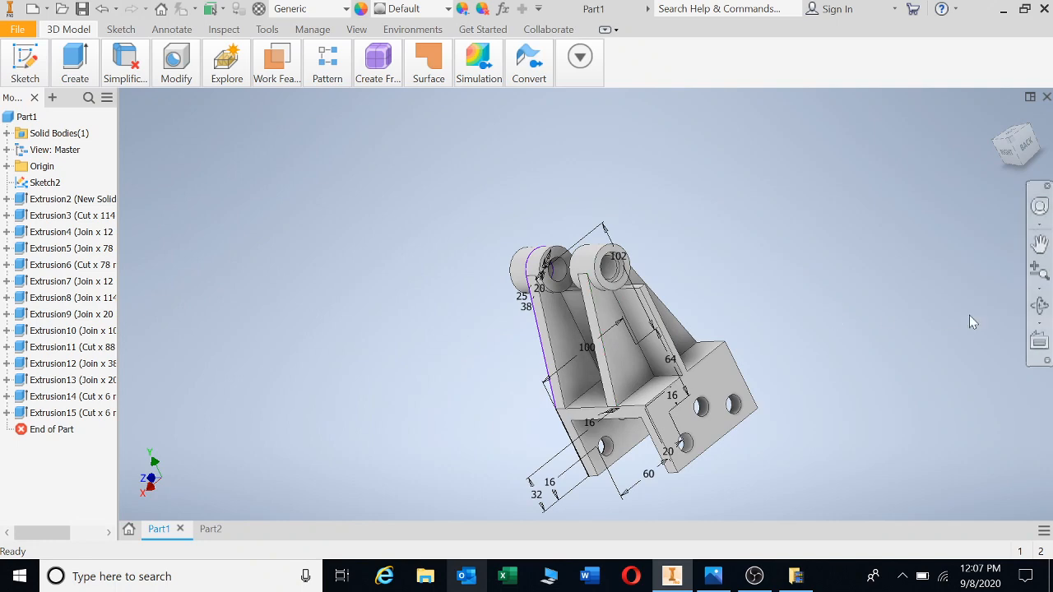
click(1035, 315)
drag(682, 327, 591, 354)
scroll(591, 354, up, 5)
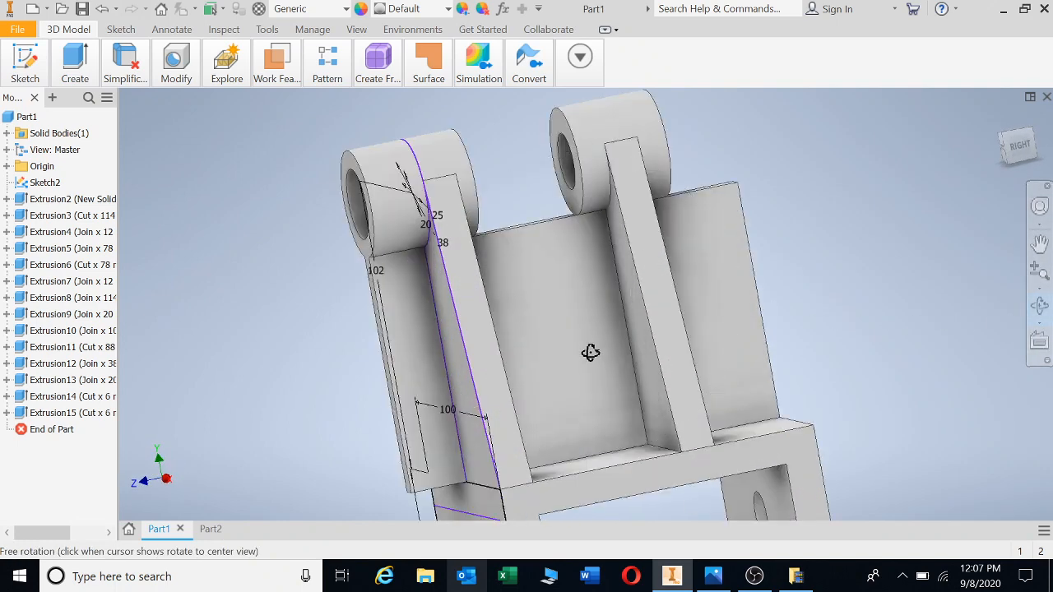
key(Escape)
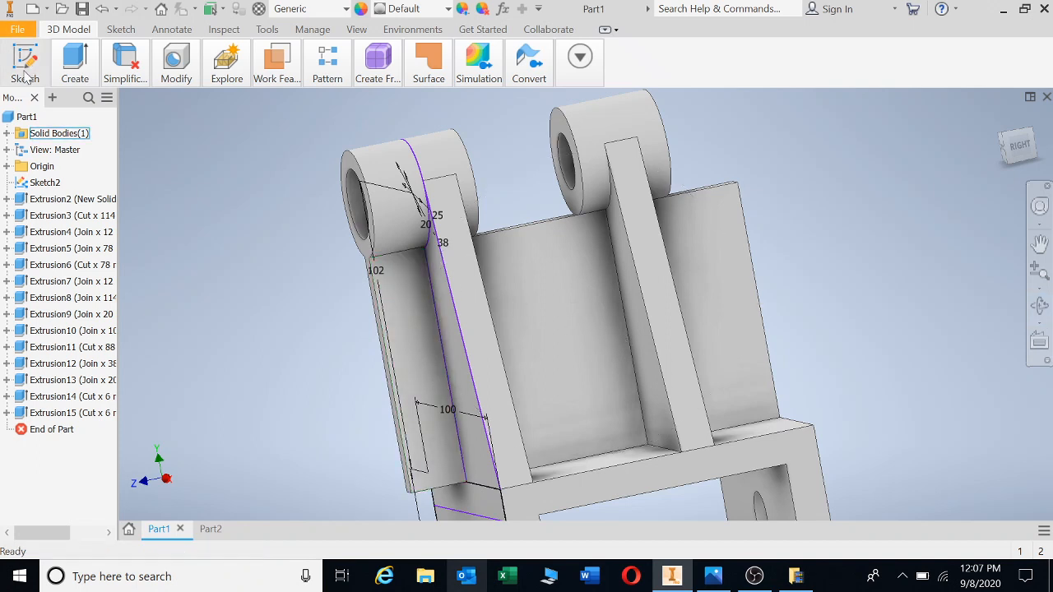
click(24, 65)
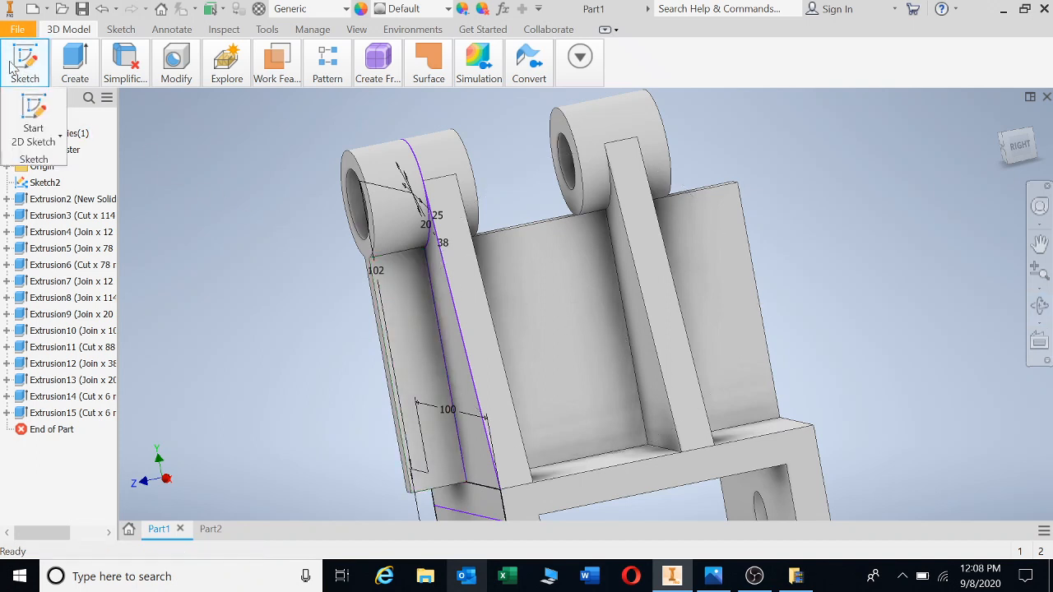
click(33, 115)
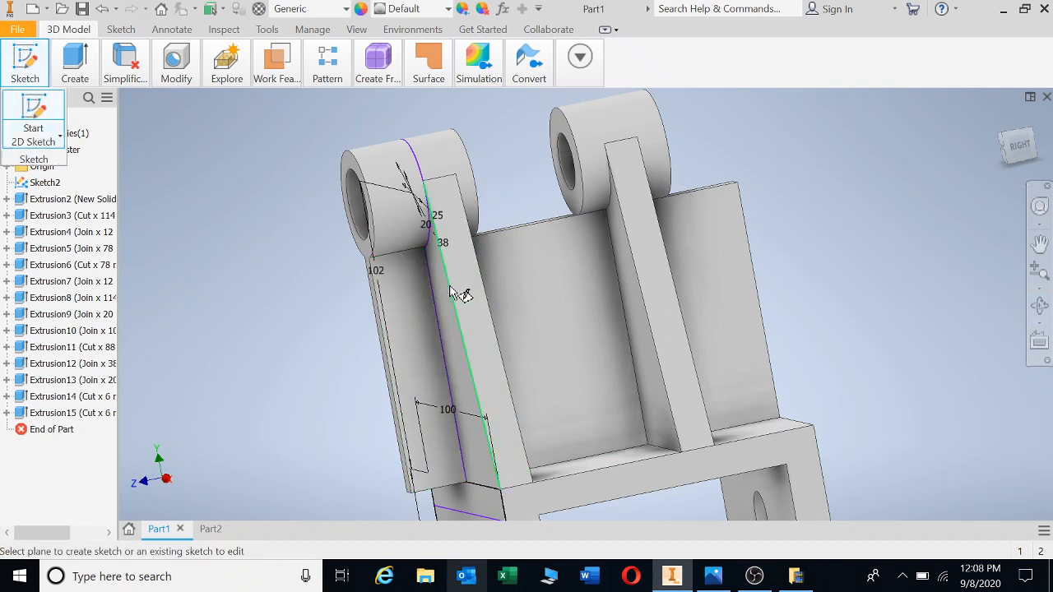
click(411, 301)
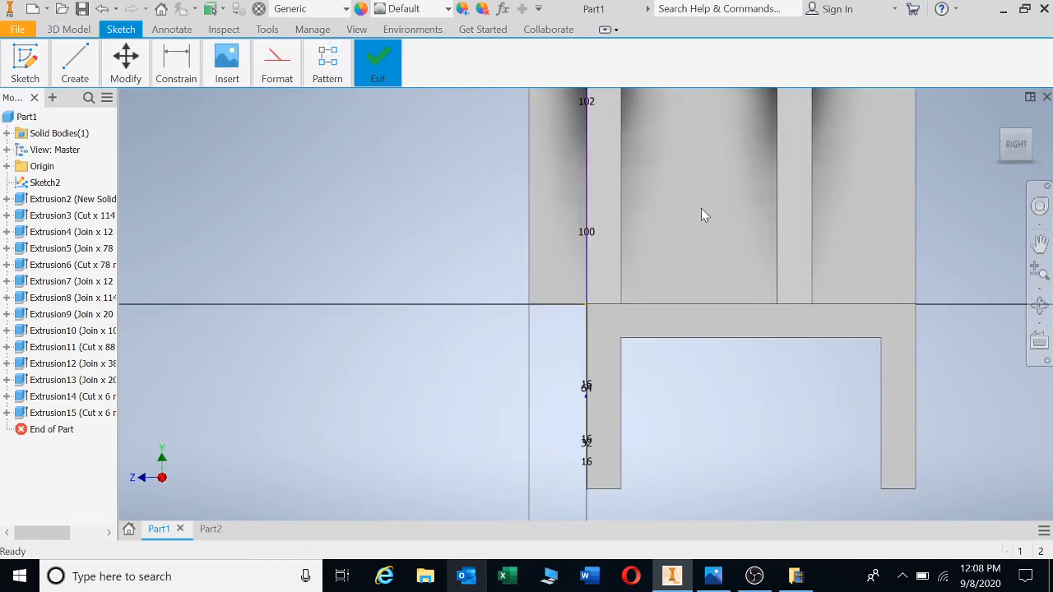
Draw a slanted line from the base's upper front corner to the web plate's upper front corner.
click(91, 83)
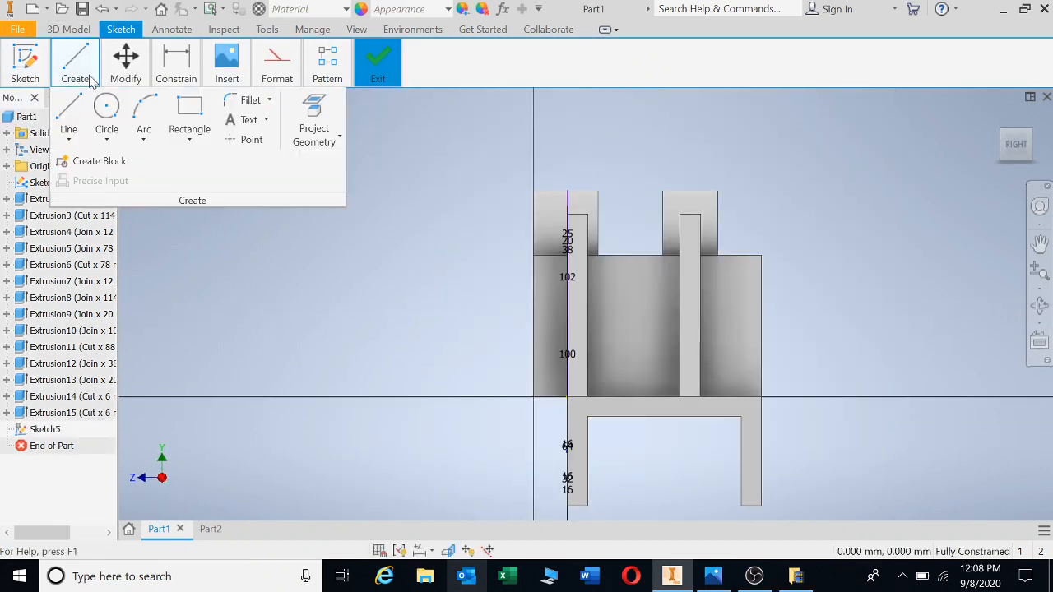
click(69, 111)
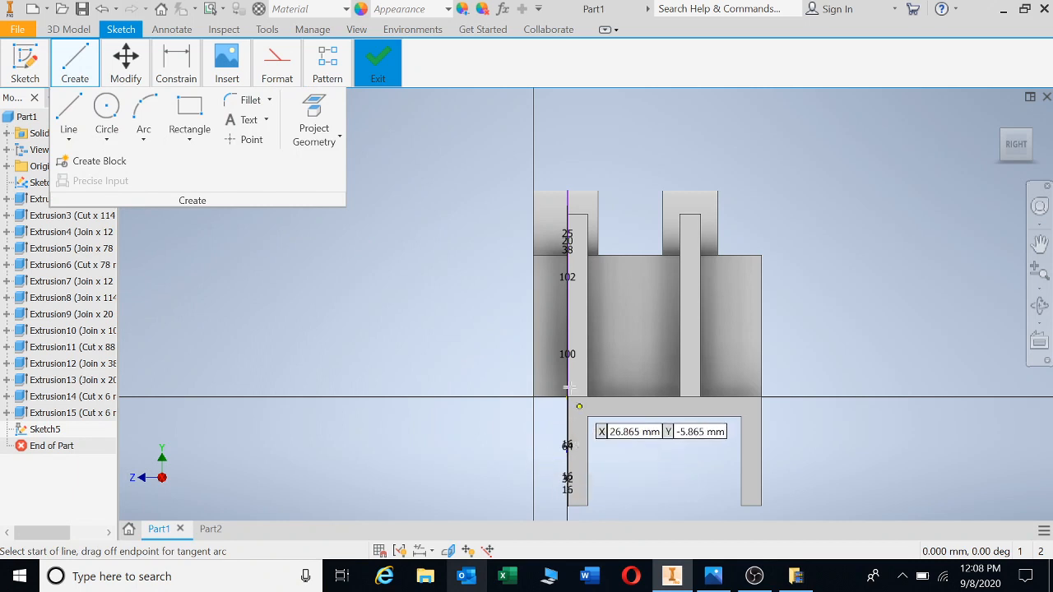
scroll(578, 424, up, 3)
click(577, 447)
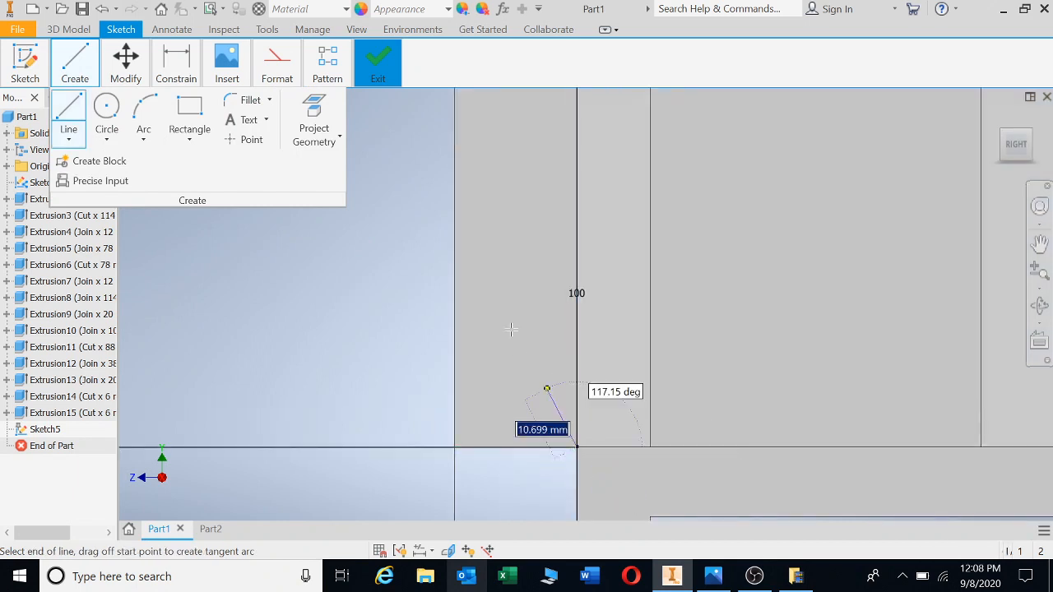
scroll(485, 200, down, 3)
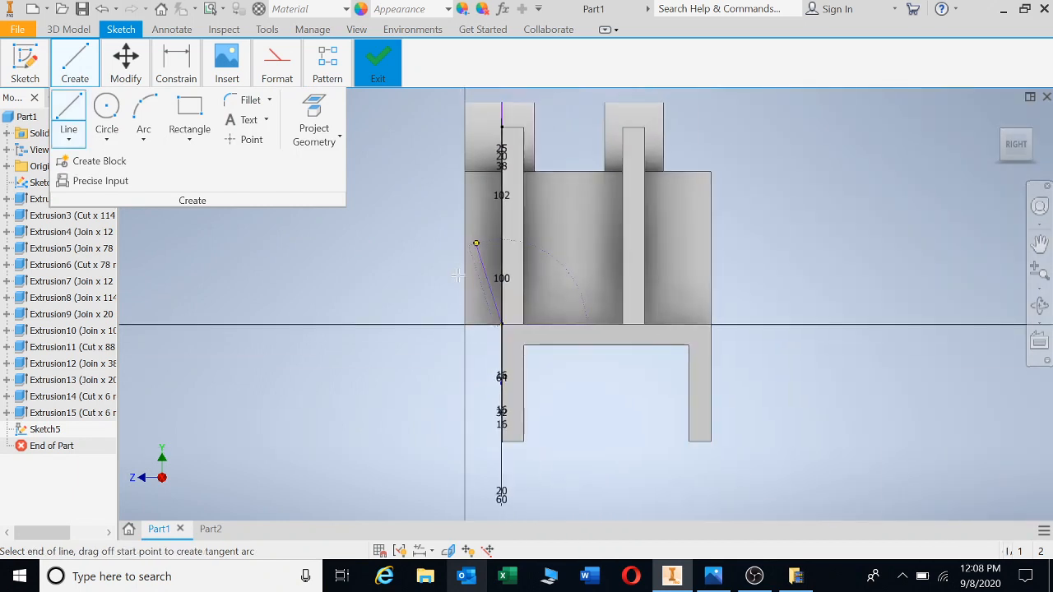
click(465, 171)
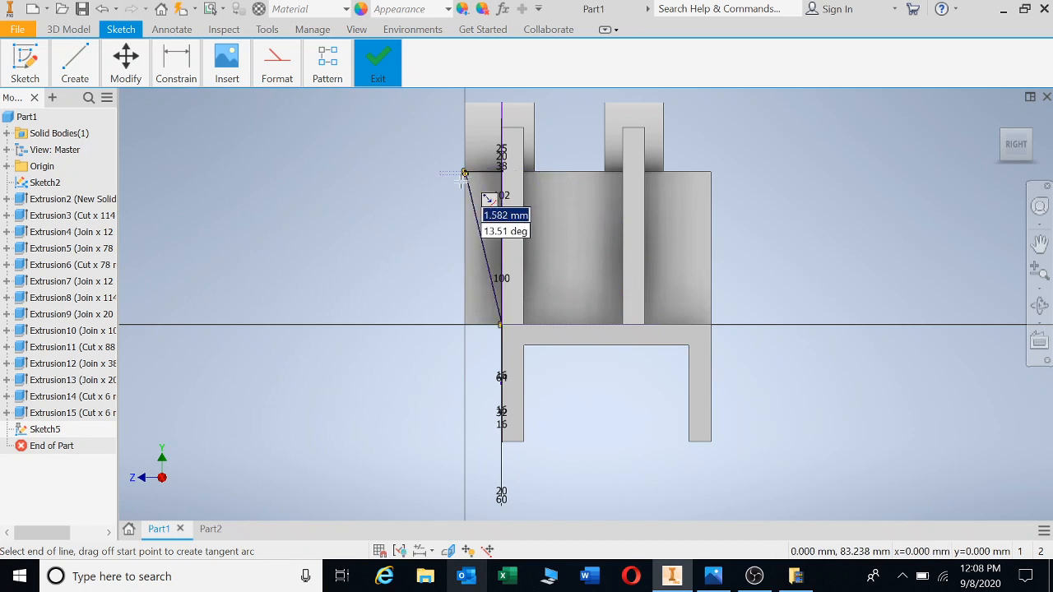
key(Escape)
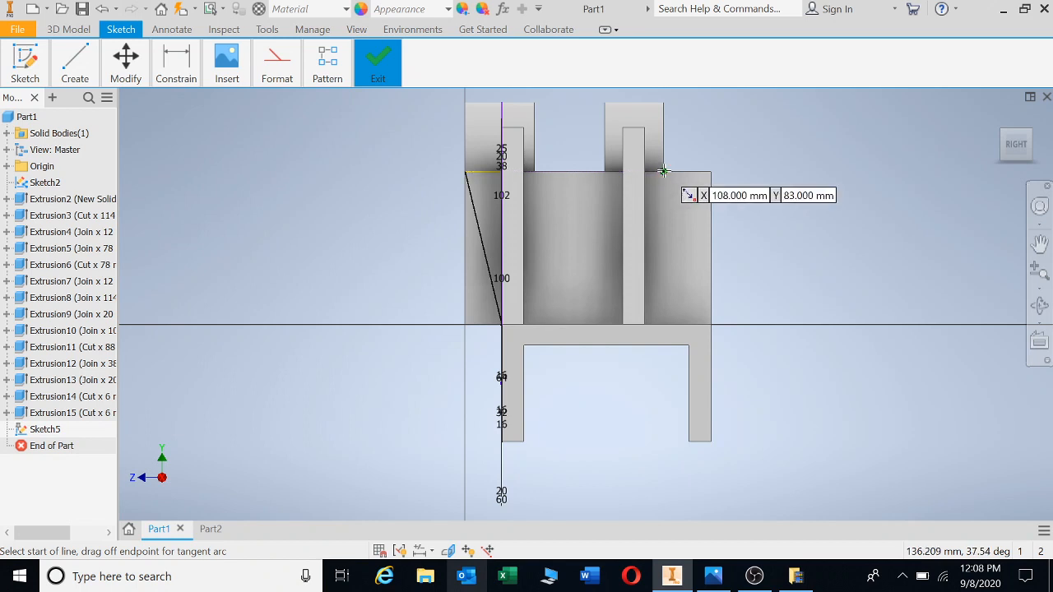
Draw a slanted line from the rear boss's outer end on the web plate's upper edge to the base's upper rear corner.
click(664, 171)
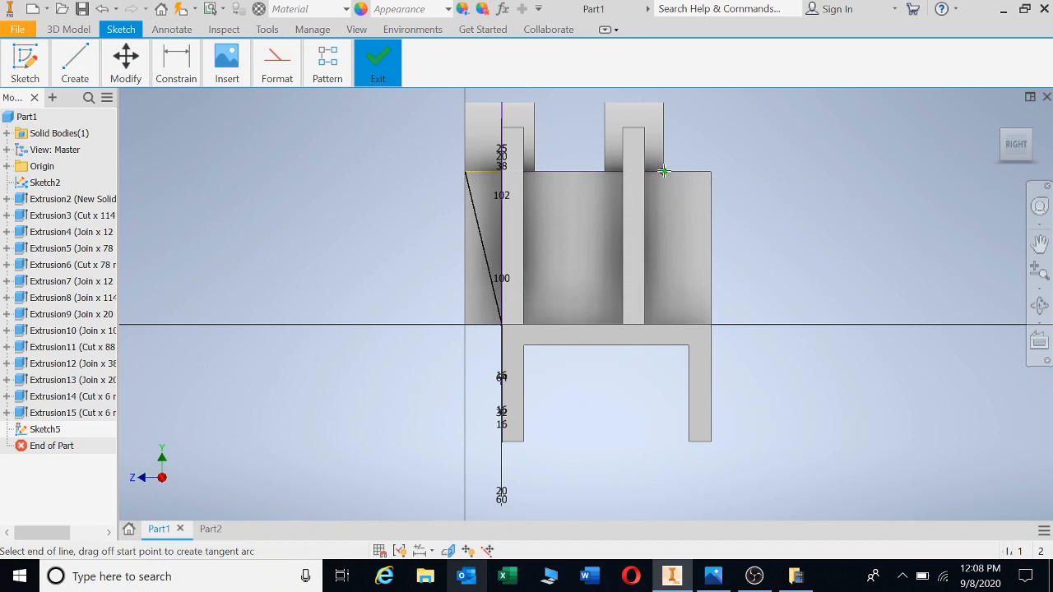
click(711, 323)
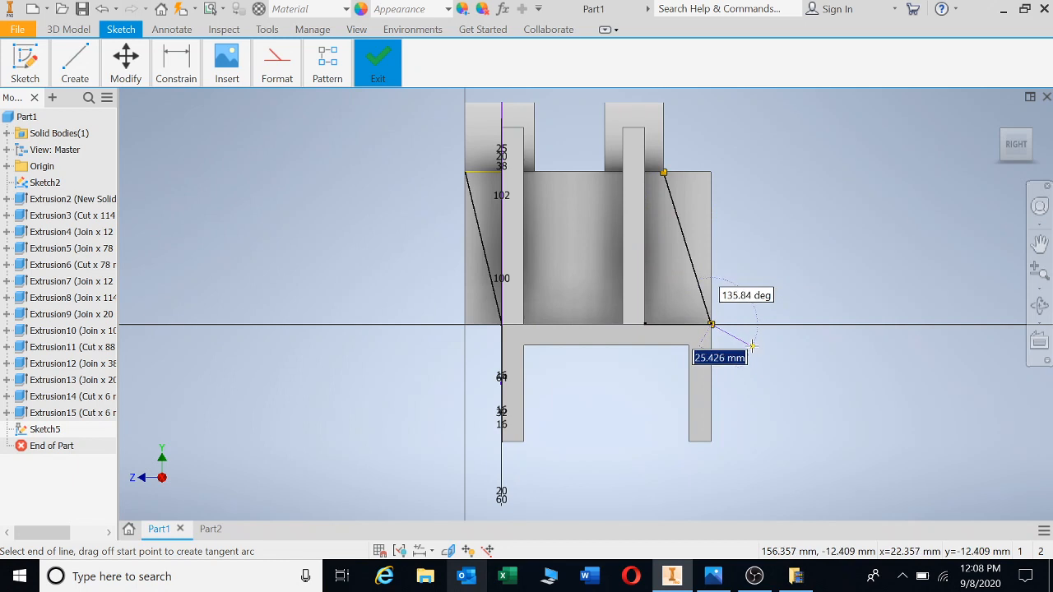
text(`)
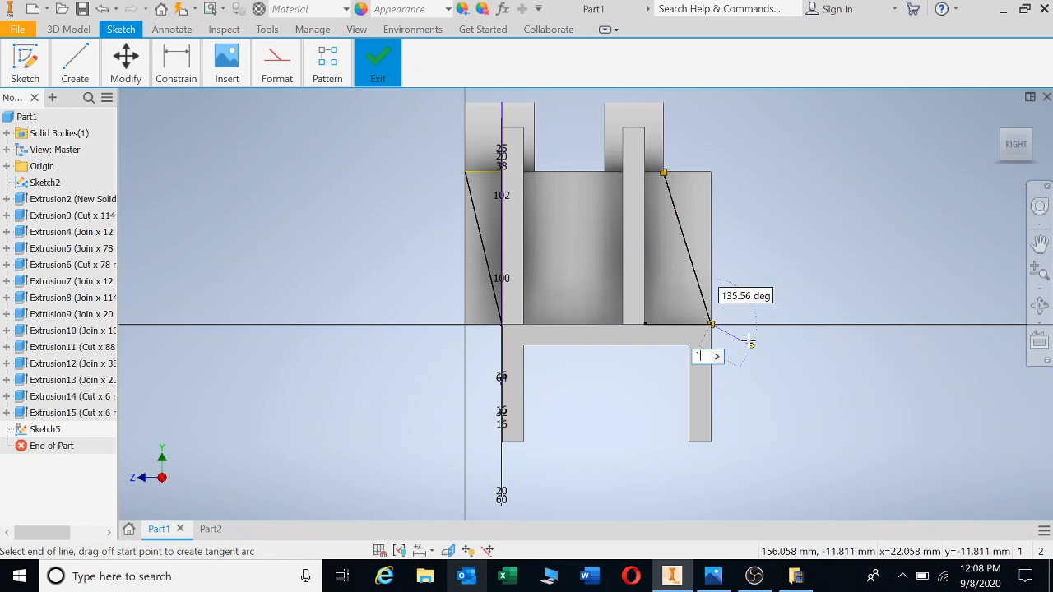
Draw a rectangle about 47 mm wide down from the web plate's upper edge, between the two ribs.
mouse_move(75, 62)
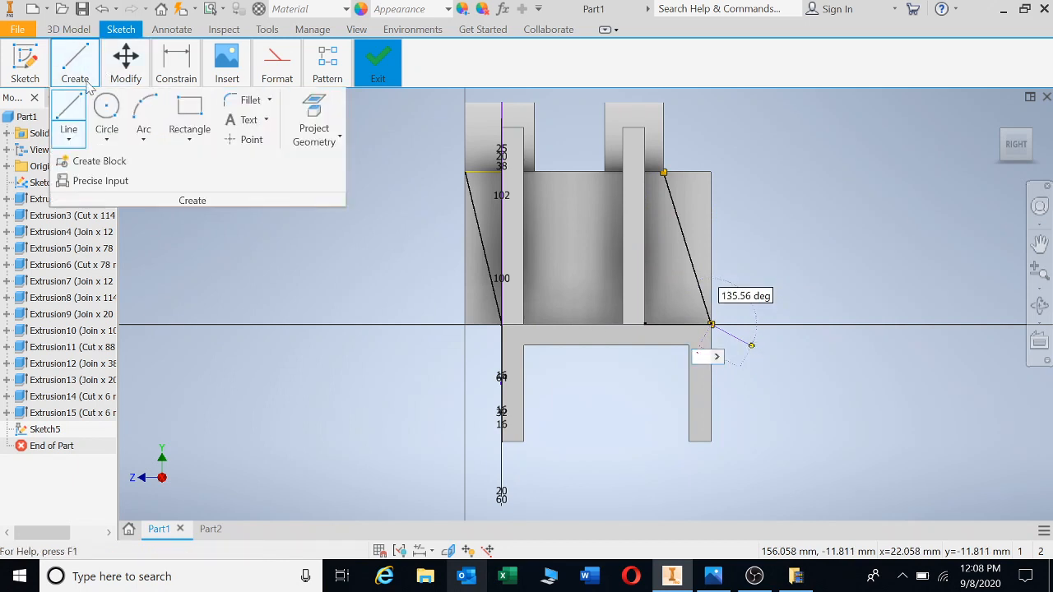
click(189, 111)
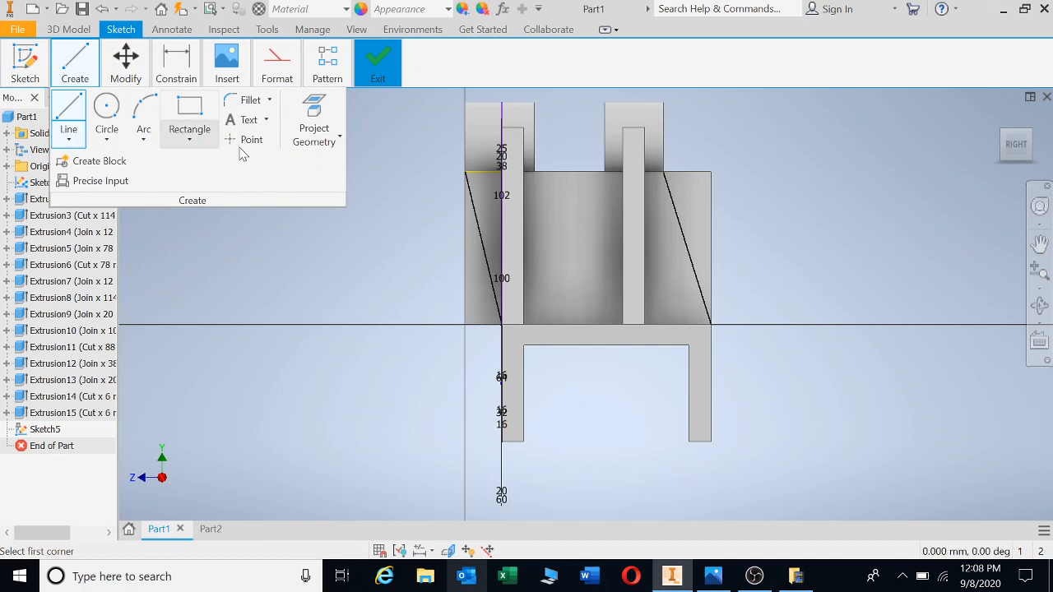
click(533, 172)
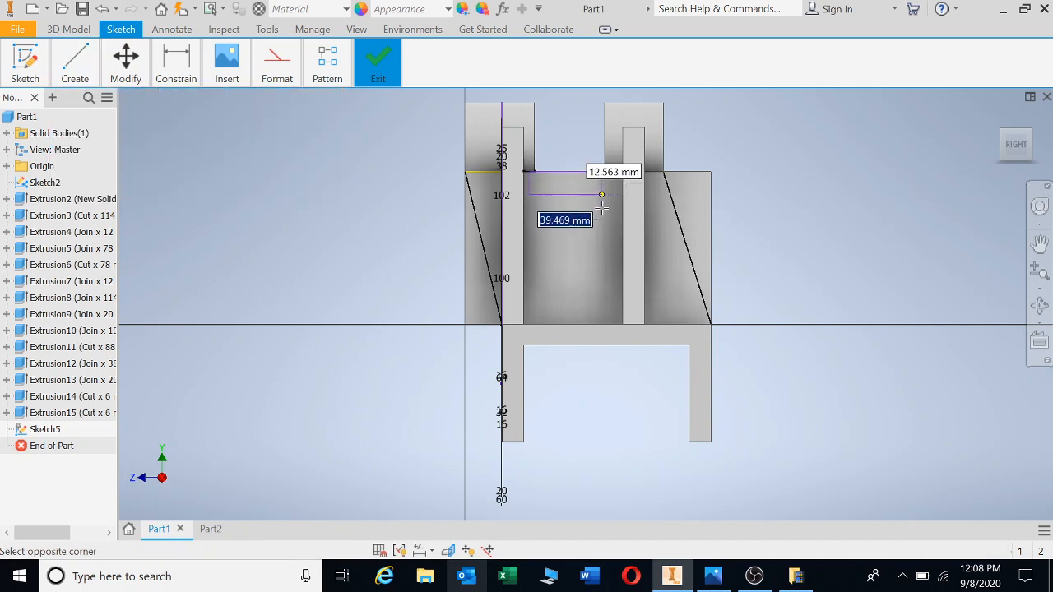
click(616, 263)
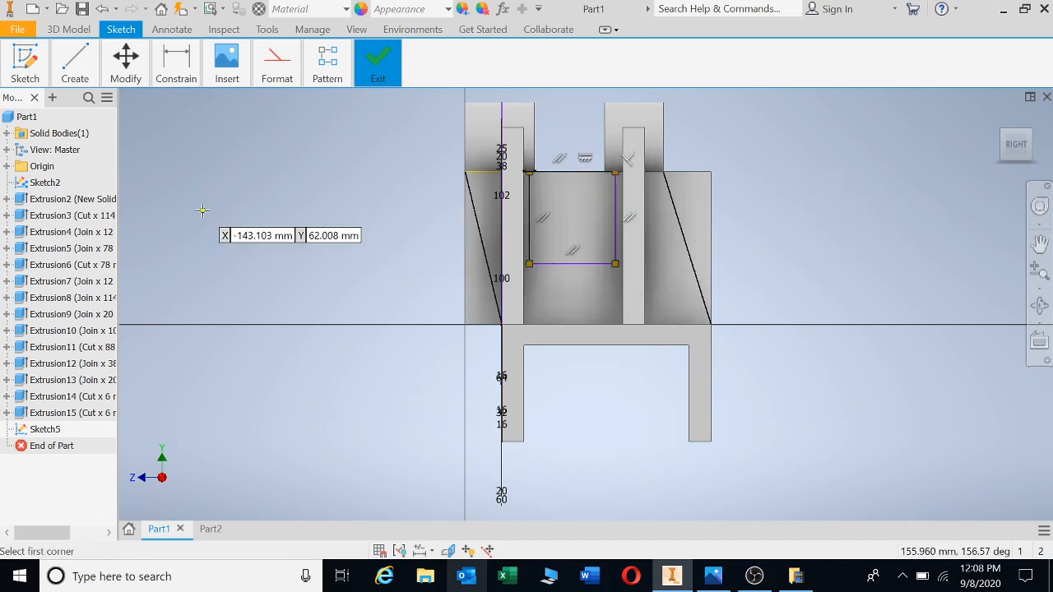
Dimension the rectangle's lower side 38 mm above the top of the base.
click(168, 55)
click(176, 111)
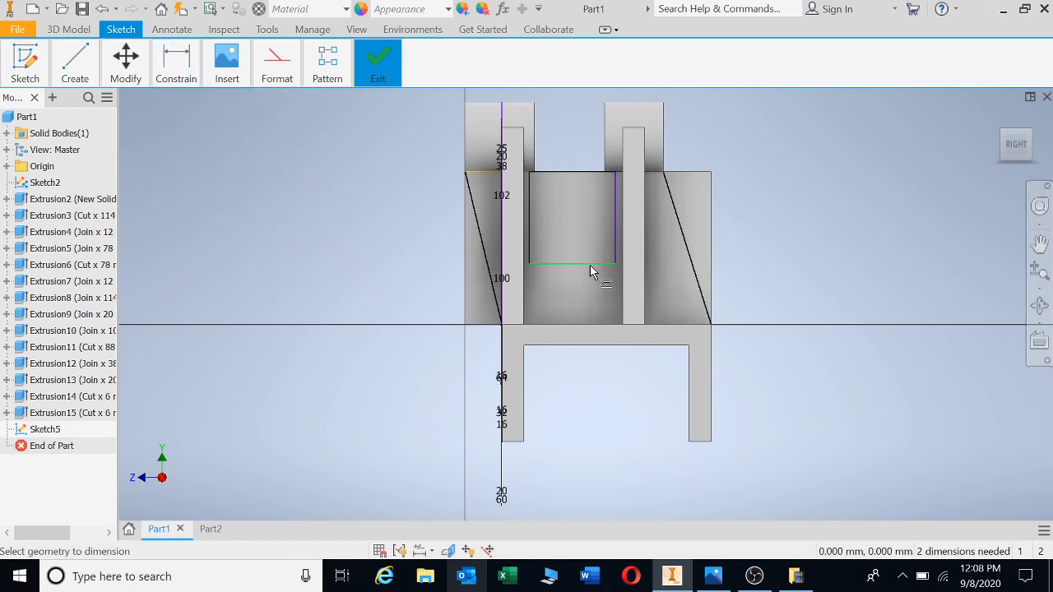
key(Escape)
click(578, 304)
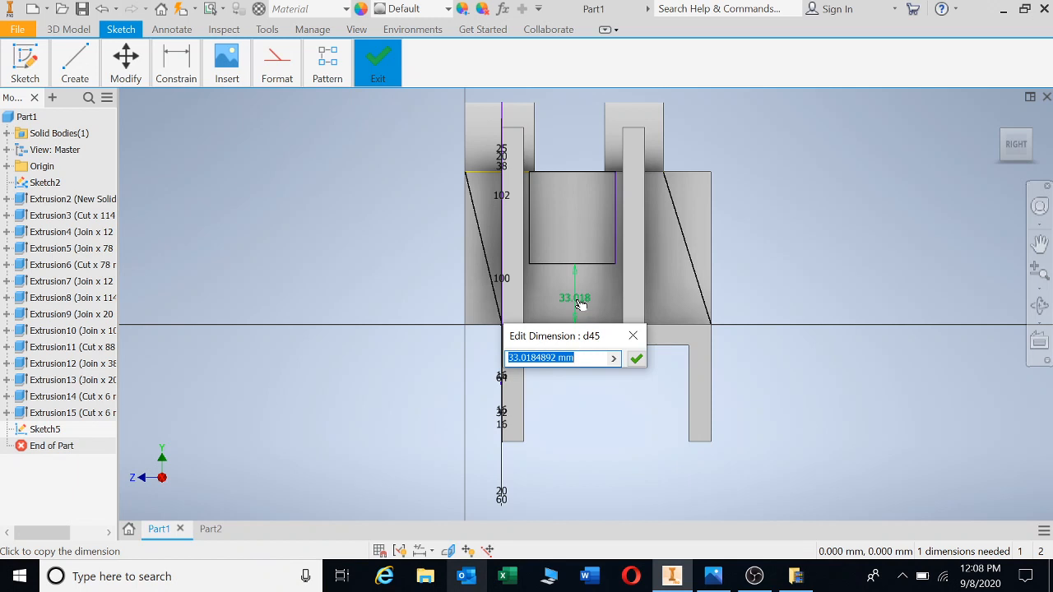
text(38)
key(Return)
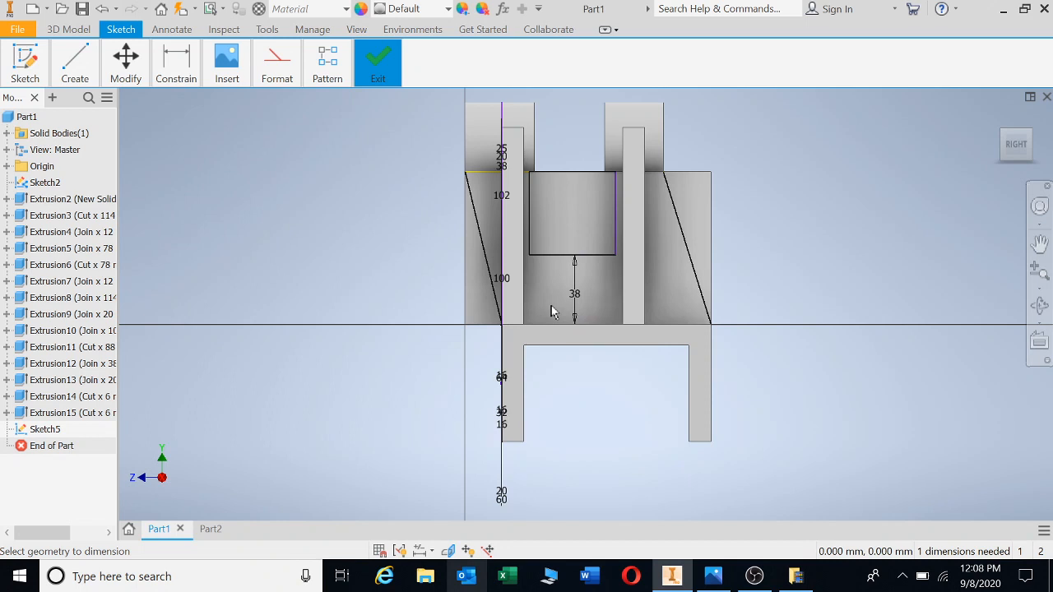
Try to dimension the offset between the rectangle's front side and the front boss's inner lower corner.
scroll(539, 199, down, 3)
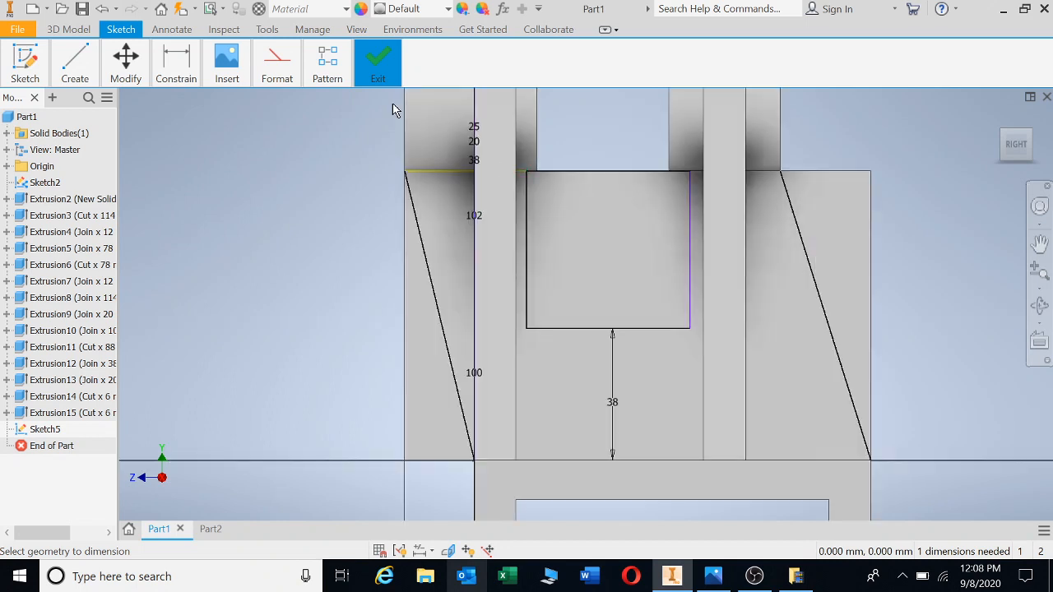
key(Escape)
mouse_move(175, 60)
click(176, 101)
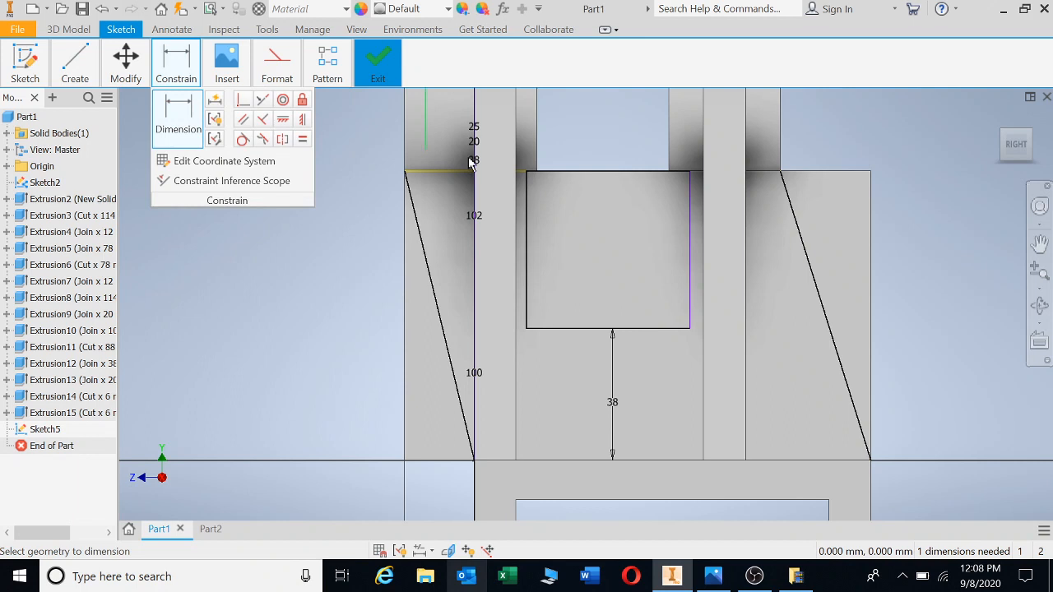
click(525, 189)
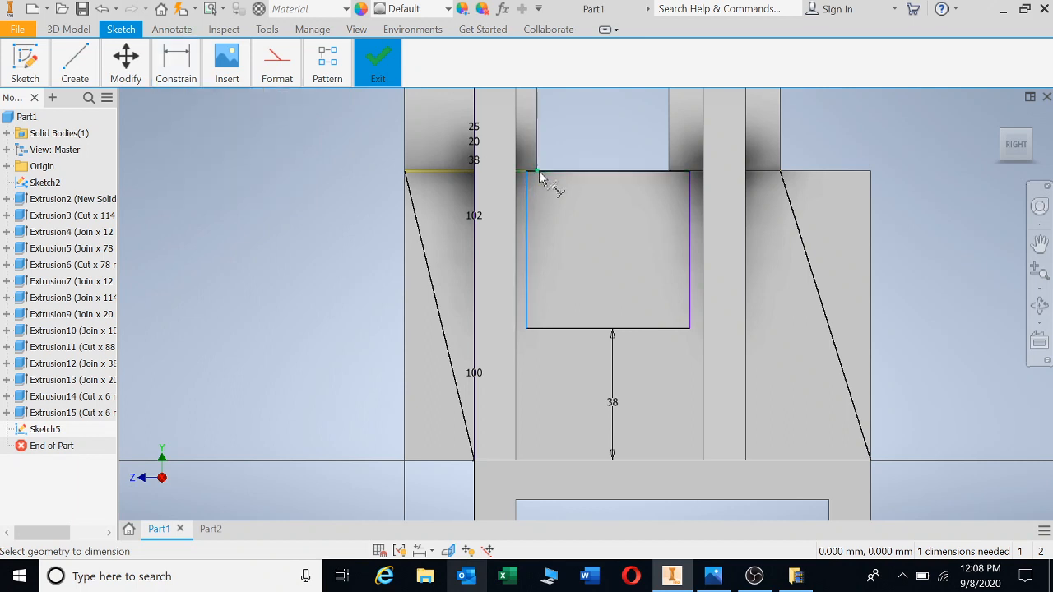
click(537, 172)
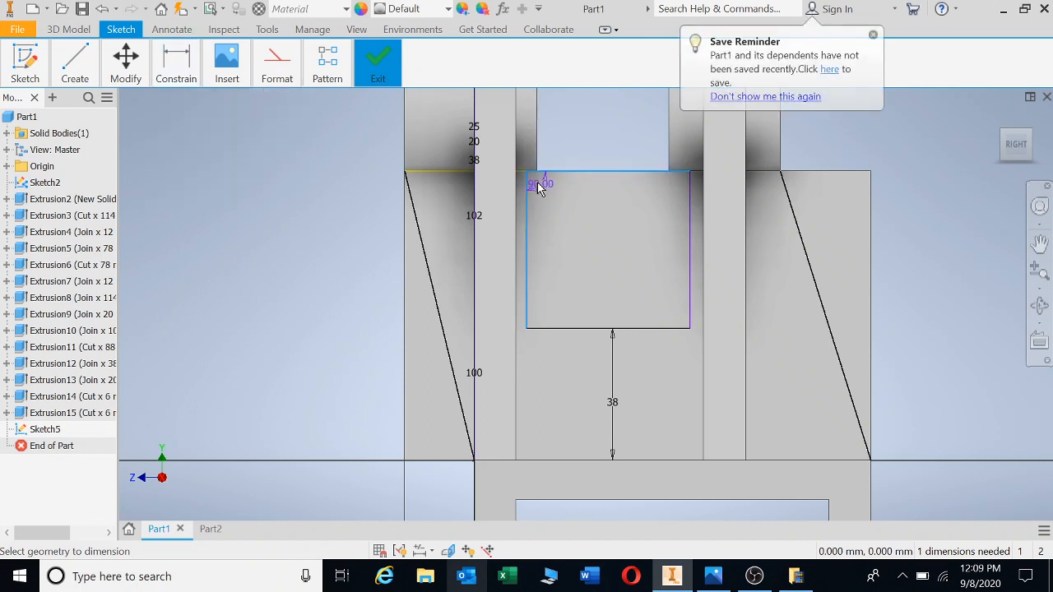
key(Escape)
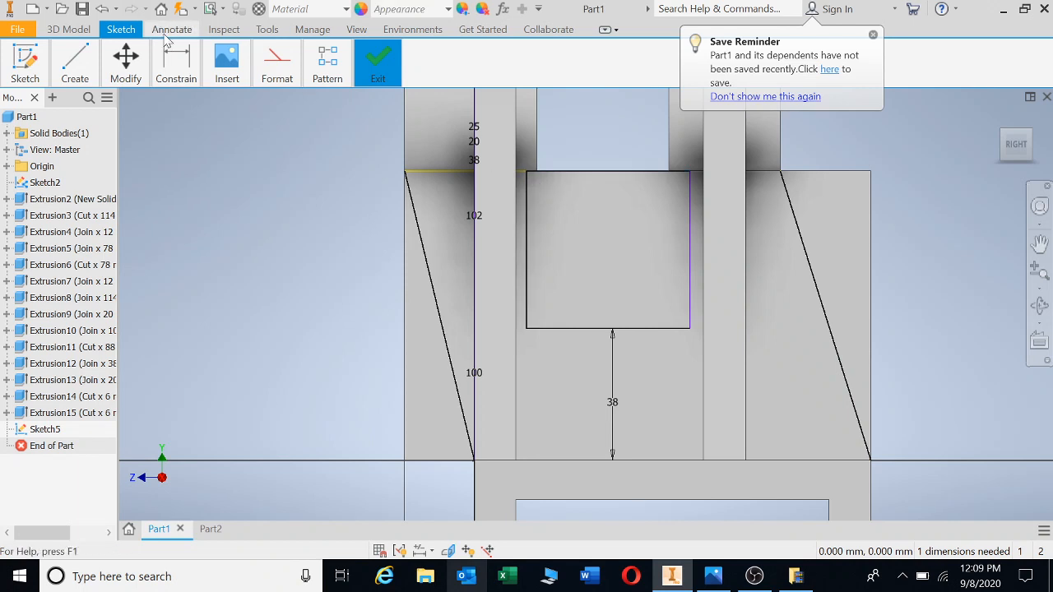
click(177, 66)
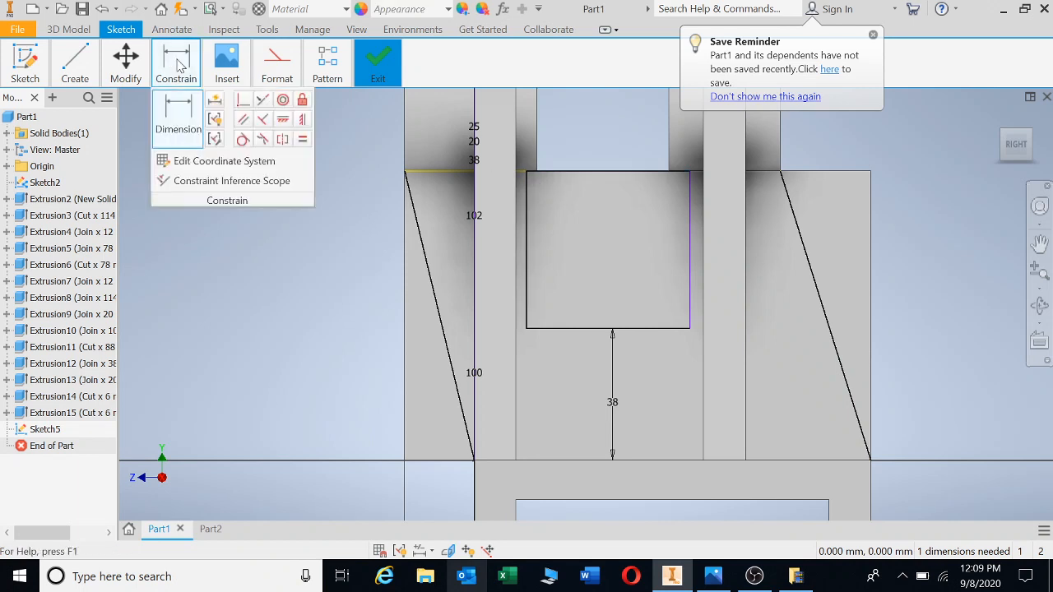
click(533, 217)
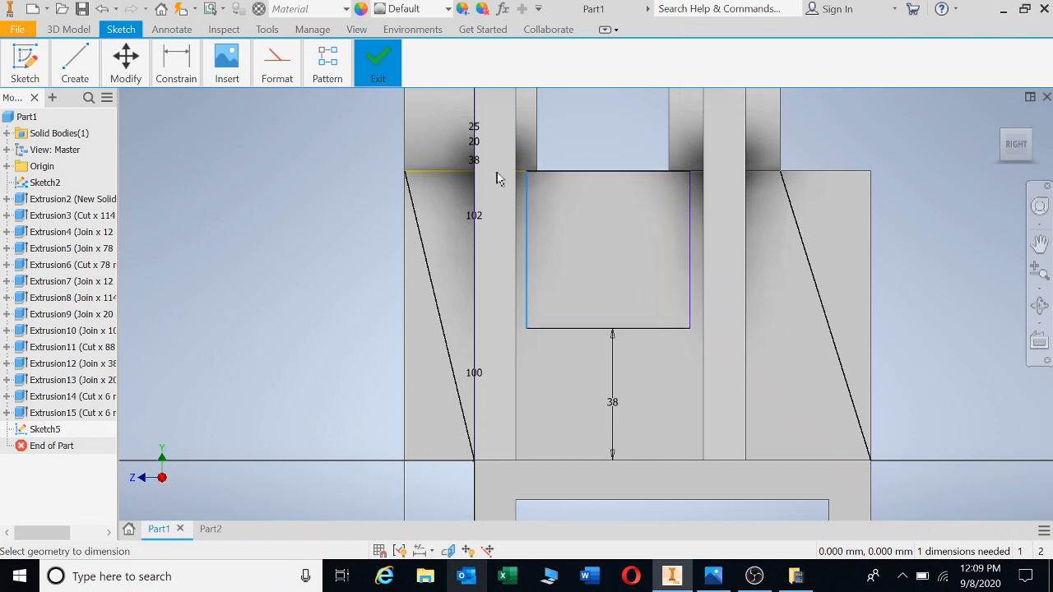
scroll(533, 173, down, 5)
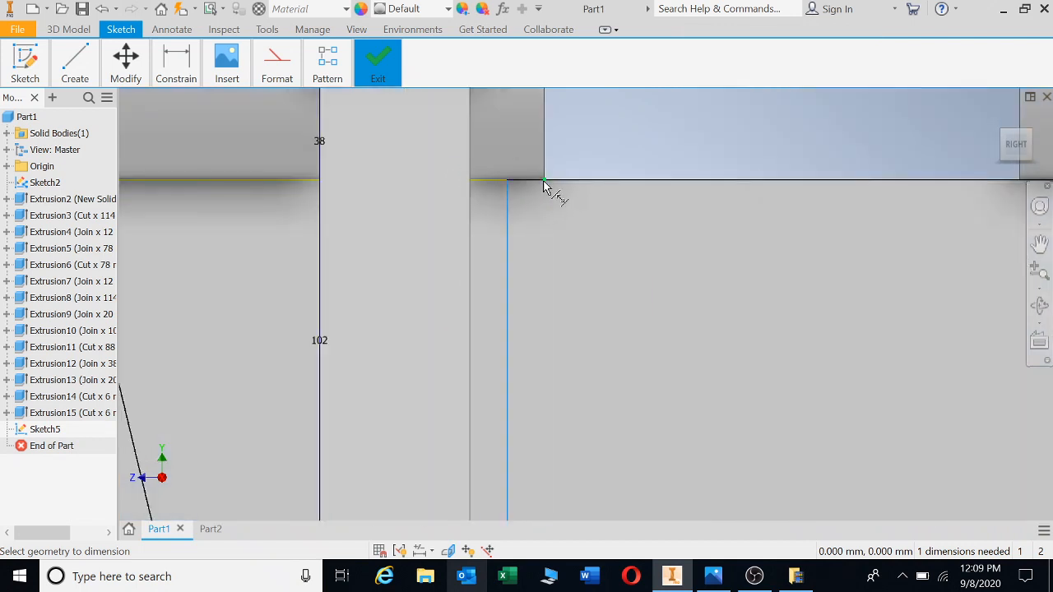
click(529, 224)
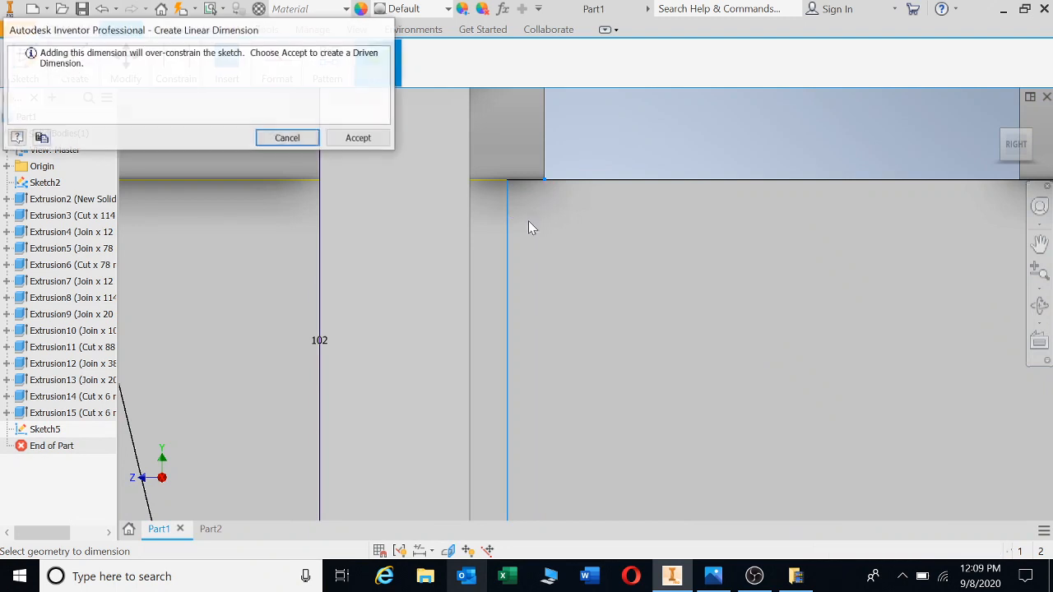
click(289, 140)
scroll(555, 230, up, 4)
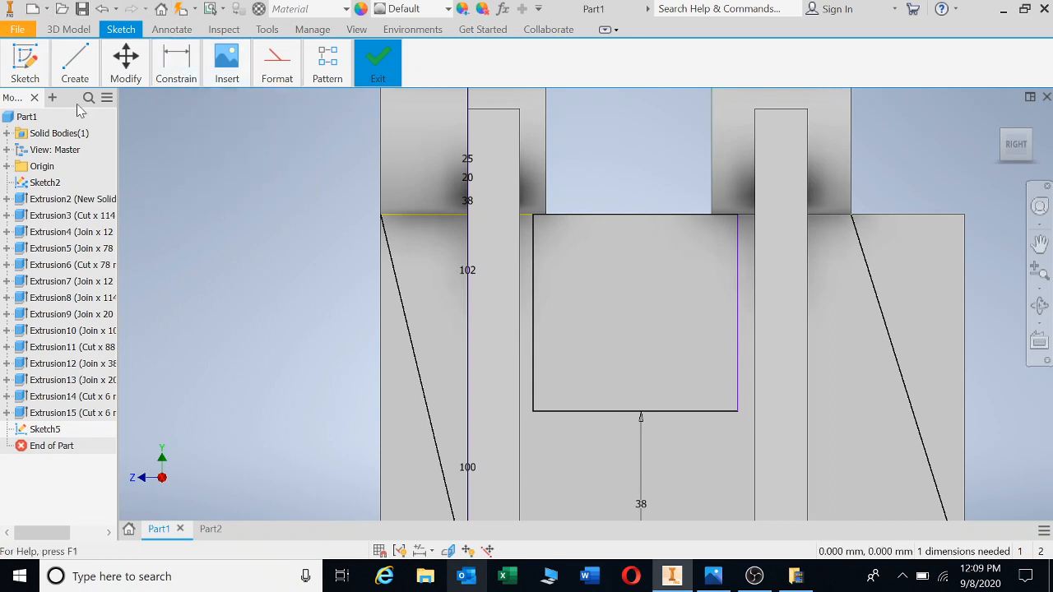
click(738, 258)
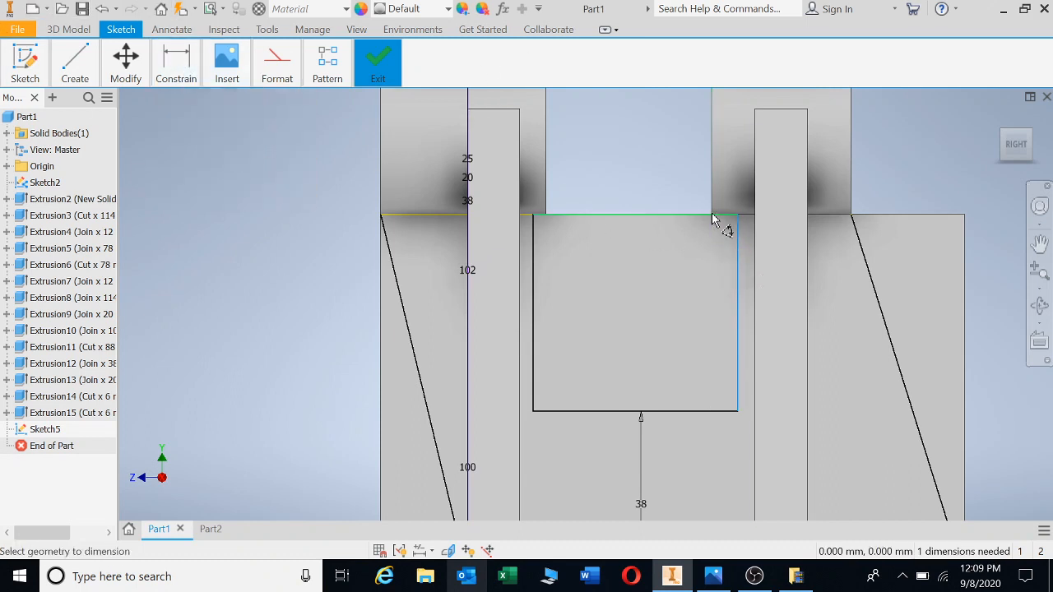
scroll(711, 221, down, 5)
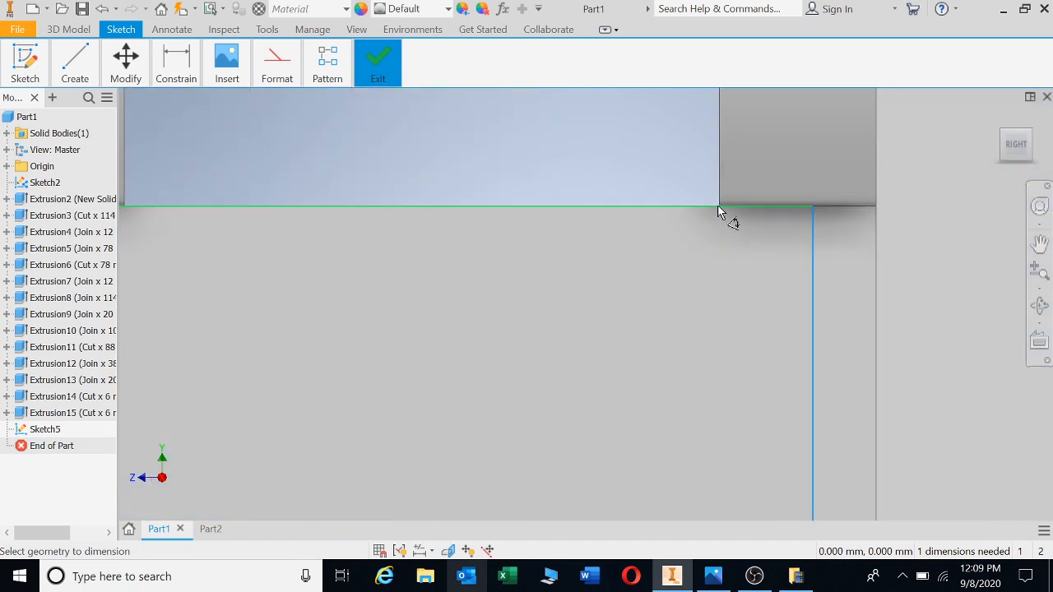
key(Escape)
scroll(523, 331, up, 5)
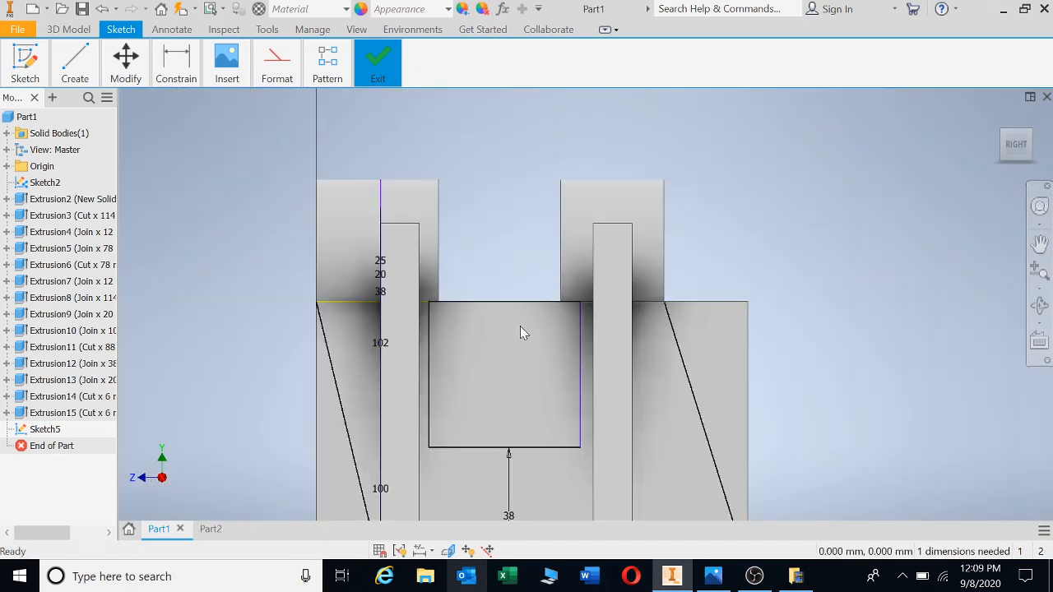
Dimension the rectangle's width between its two vertical sides, keeping it as drawn.
click(176, 65)
click(178, 115)
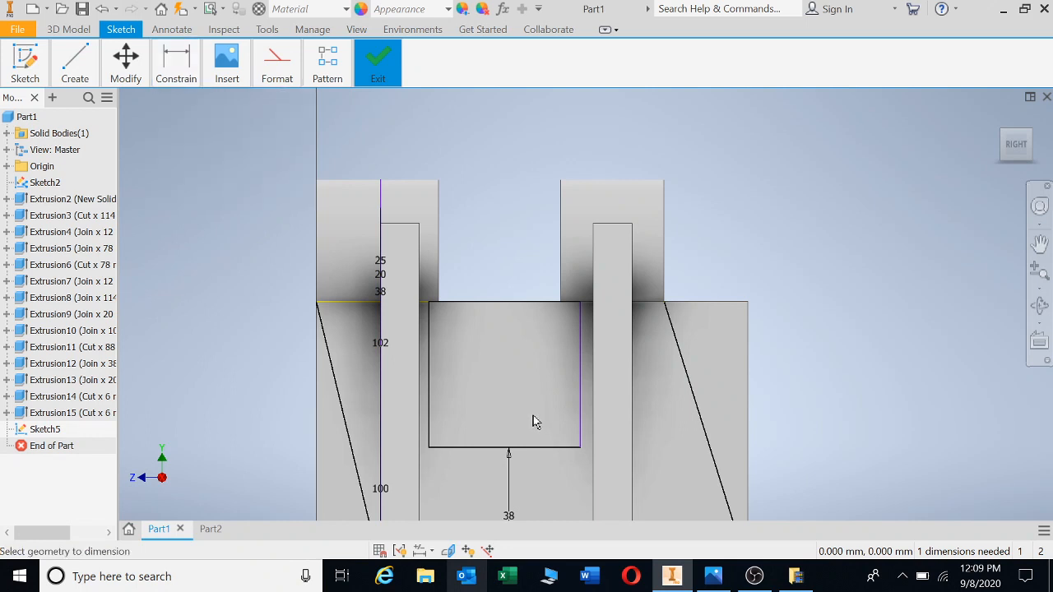
click(429, 379)
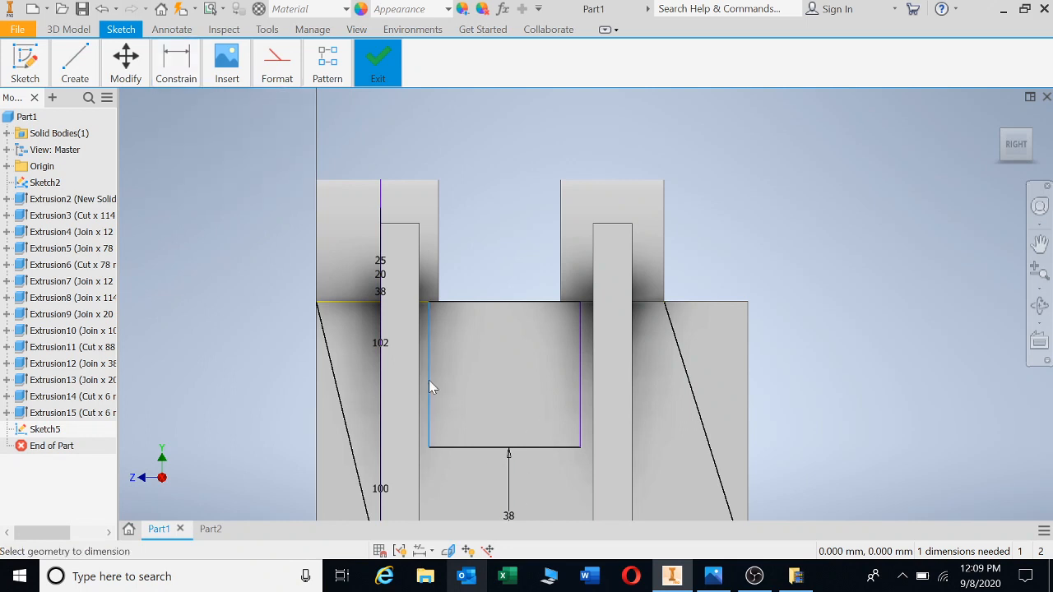
click(580, 373)
click(499, 367)
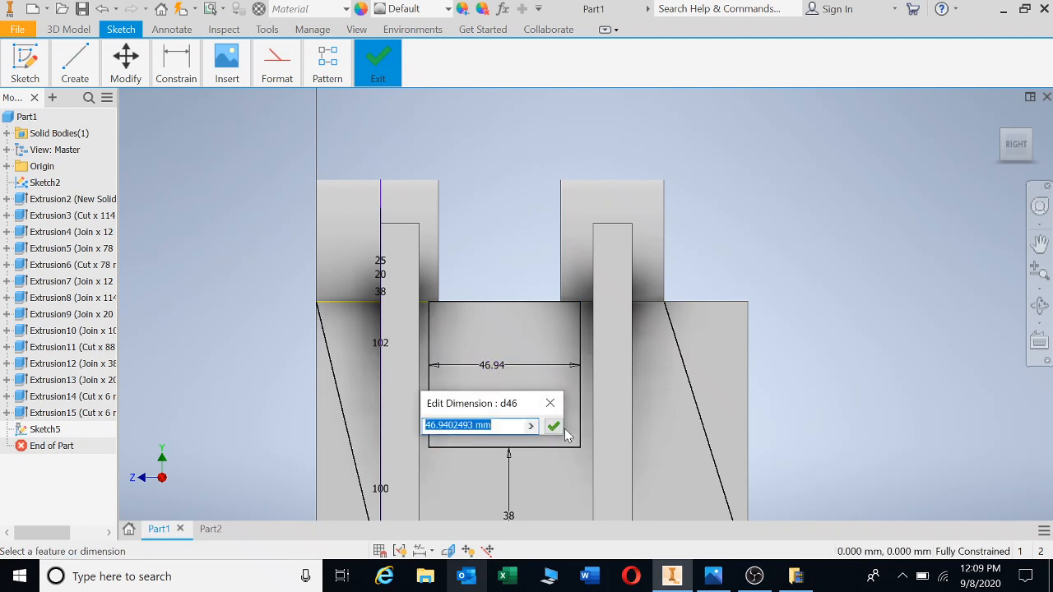
click(554, 427)
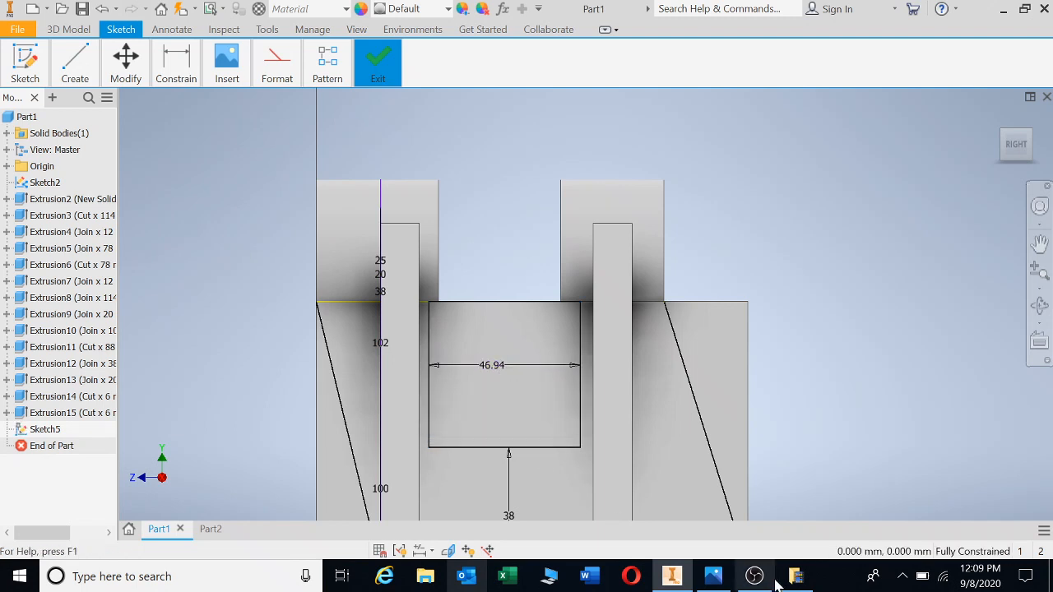
Check the notch between the bosses on the reference drawing in Photos and set the rectangle's width to 48 mm in Inventor.
click(712, 576)
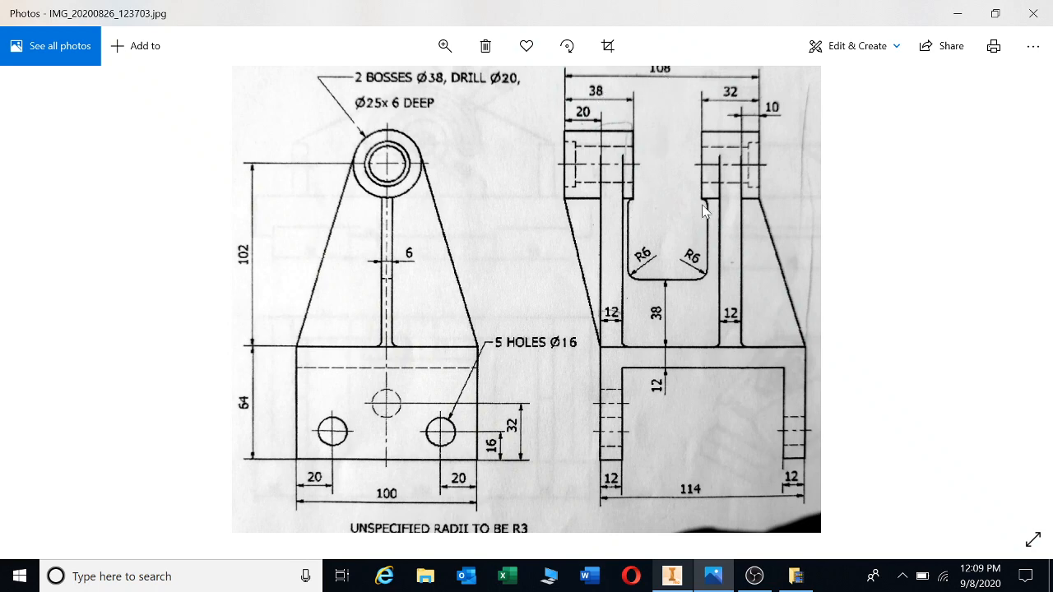
click(706, 582)
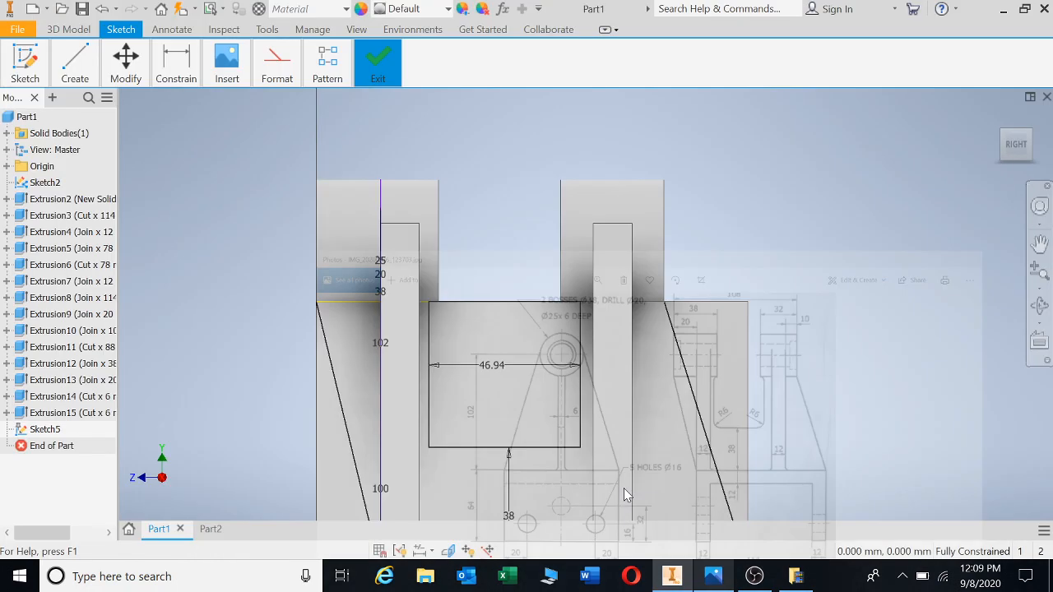
double_click(503, 366)
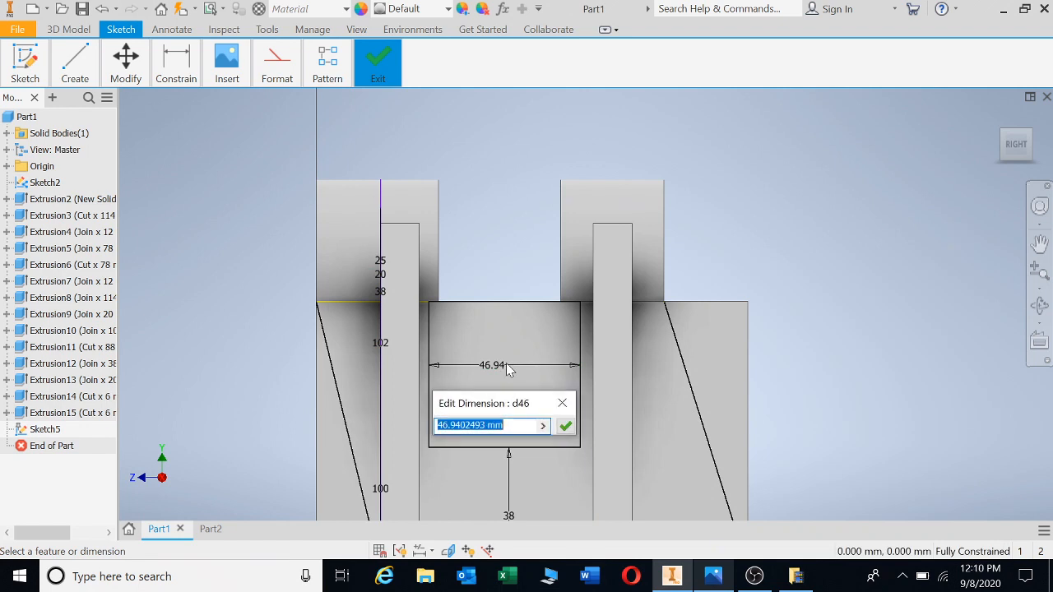
text(48)
key(Return)
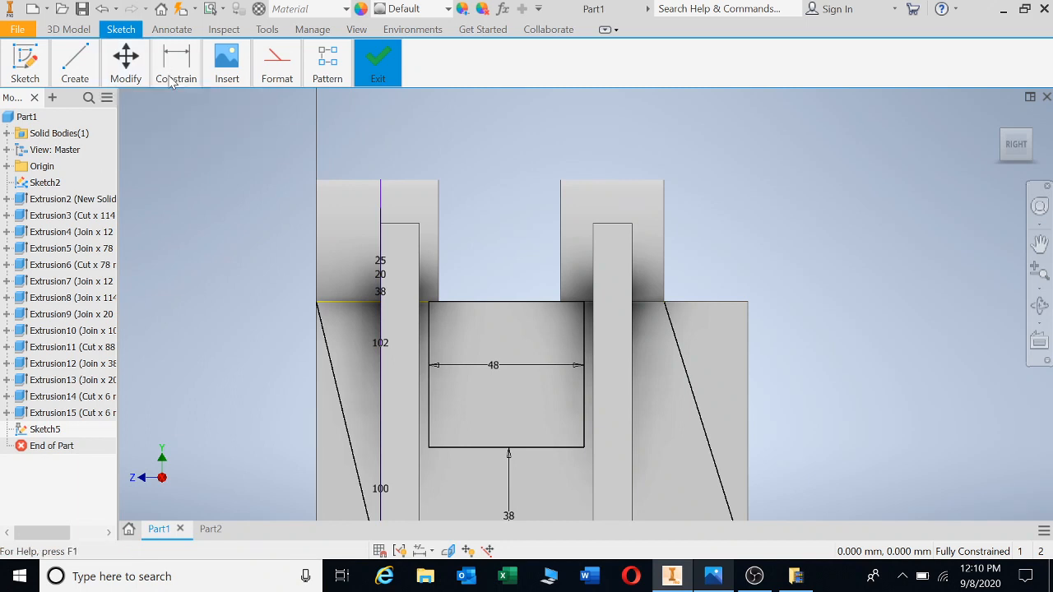
middle_drag(494, 292, 489, 203)
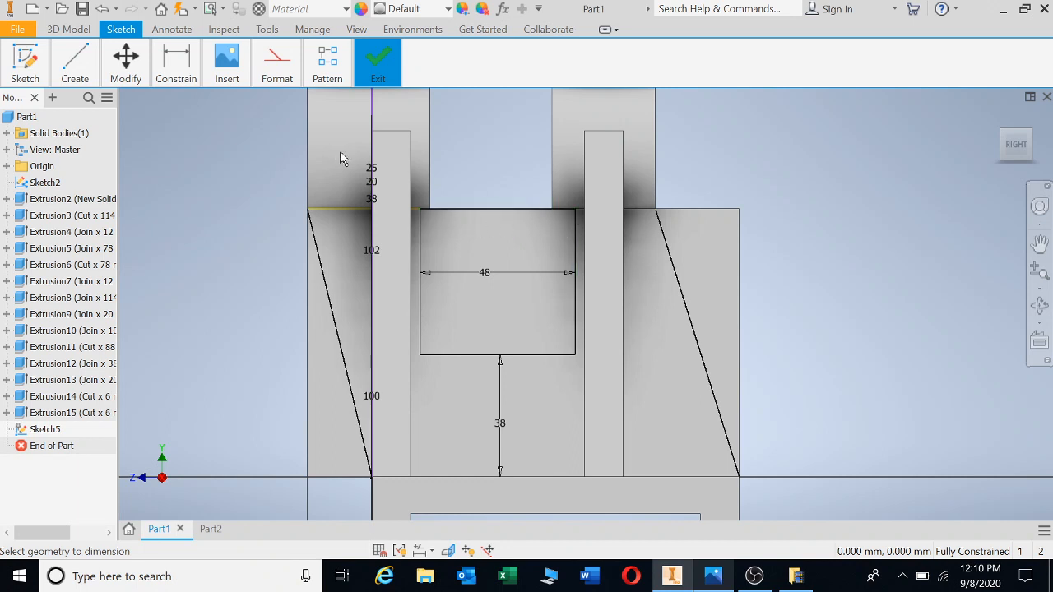
key(Escape)
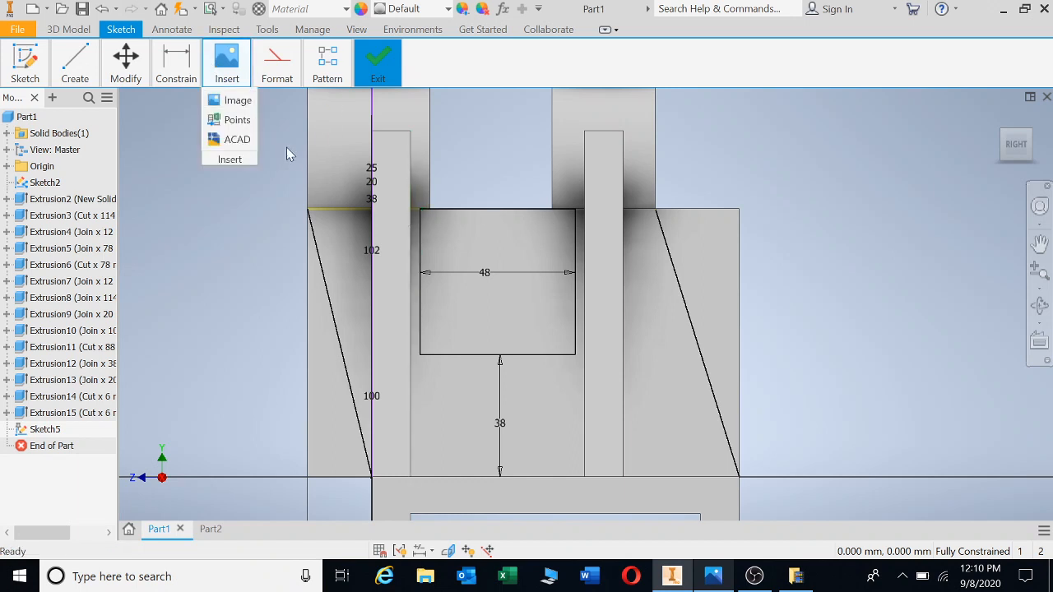
Extrude the rectangle 6 mm in the flipped direction as a cut to open the notch in the web plate between the ribs.
key(e)
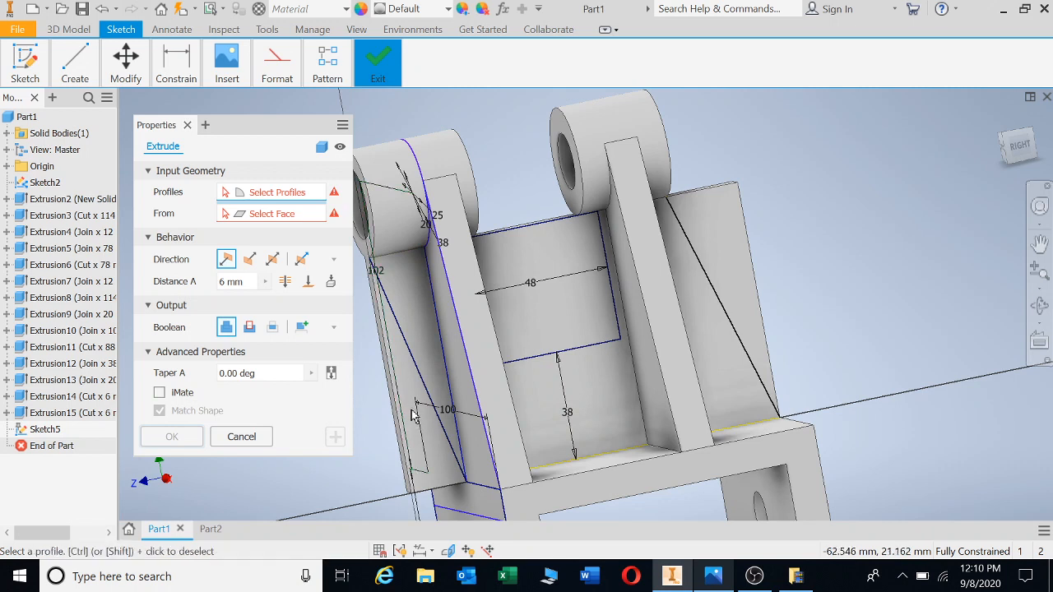
click(551, 251)
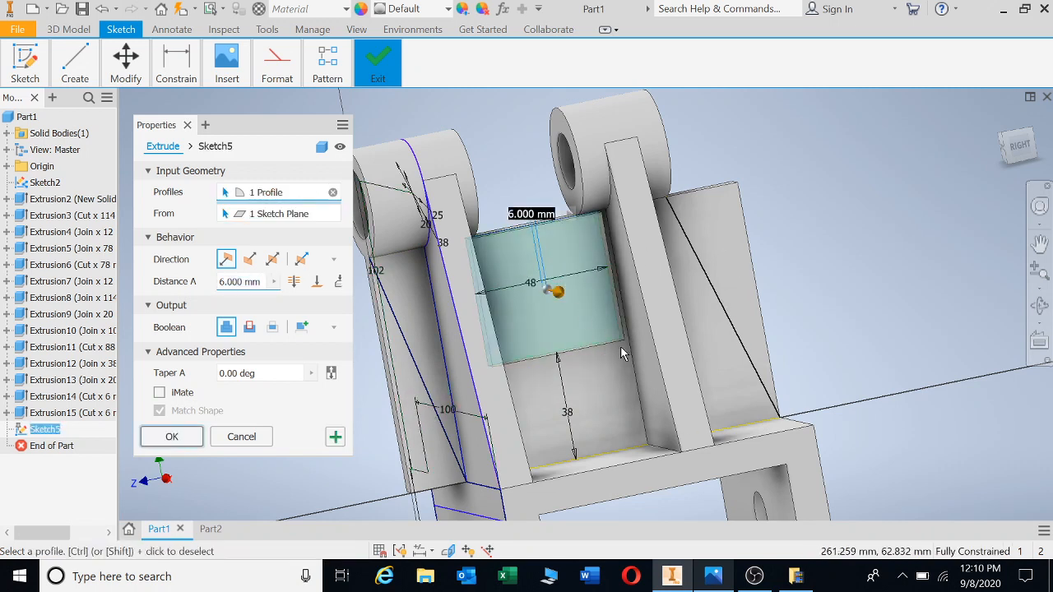
click(250, 259)
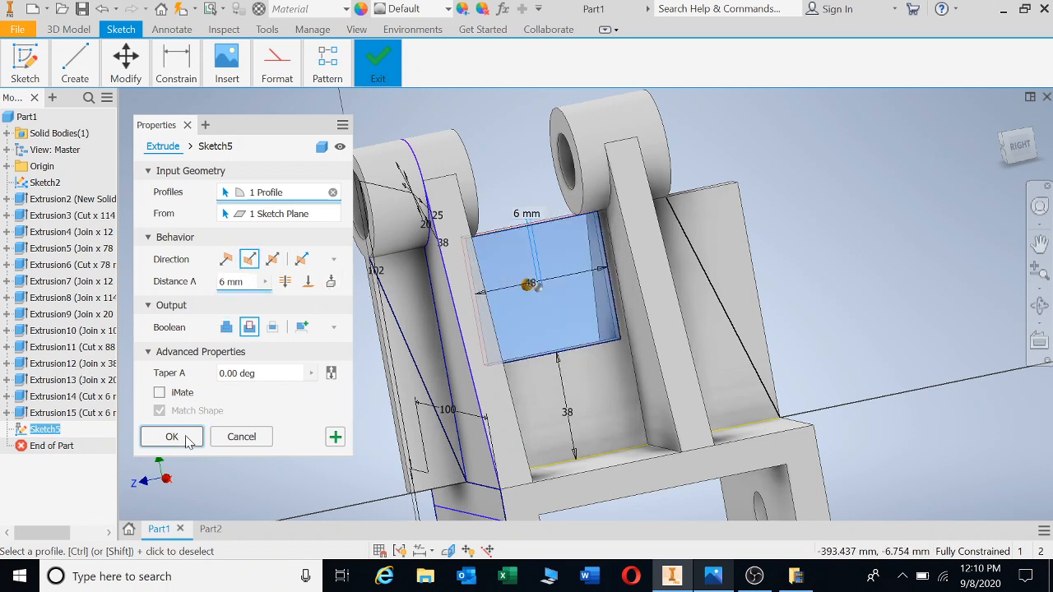
click(189, 438)
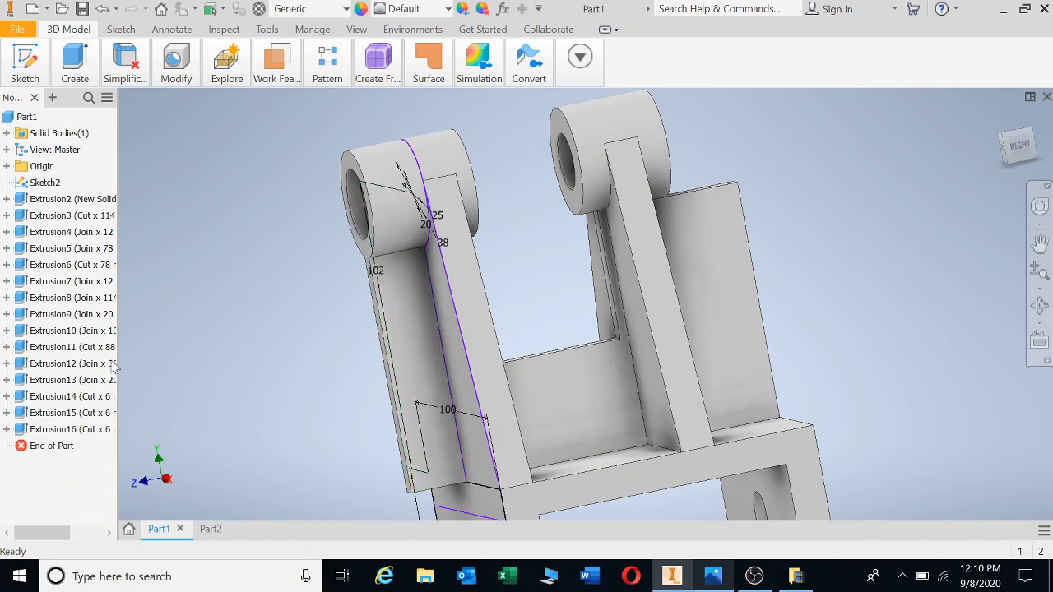
Reopen the web notch sketch and draw a vertical and a horizontal line closing the triangle outside the front slanted line.
click(8, 430)
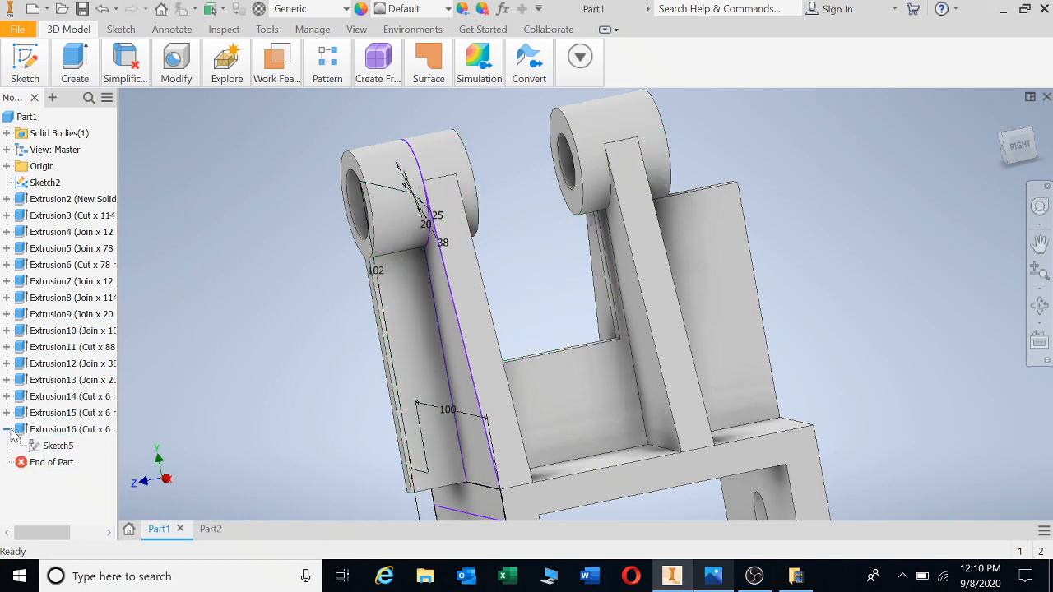
double_click(53, 446)
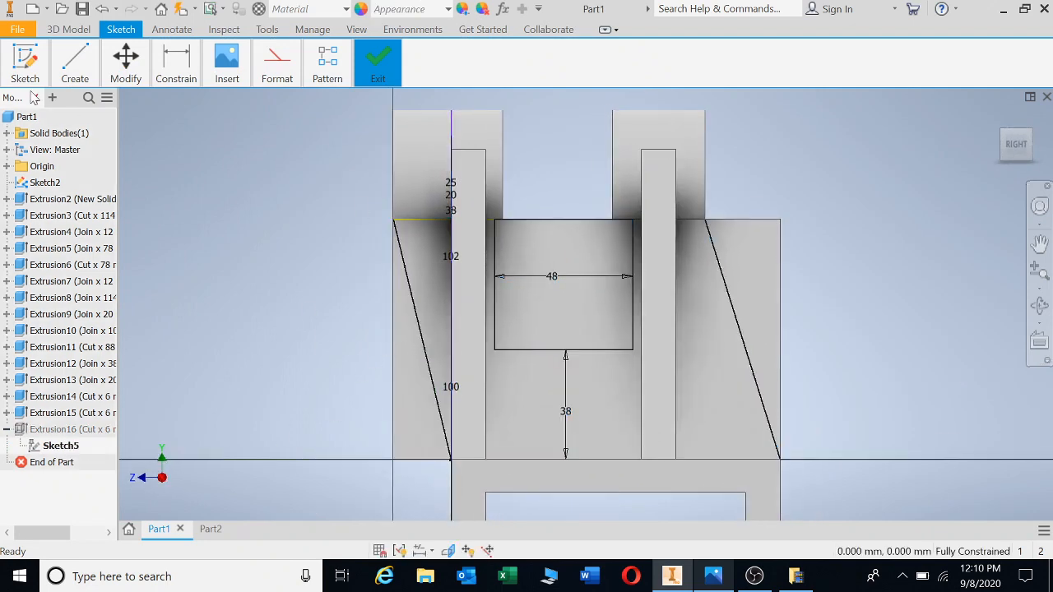
click(74, 59)
click(69, 105)
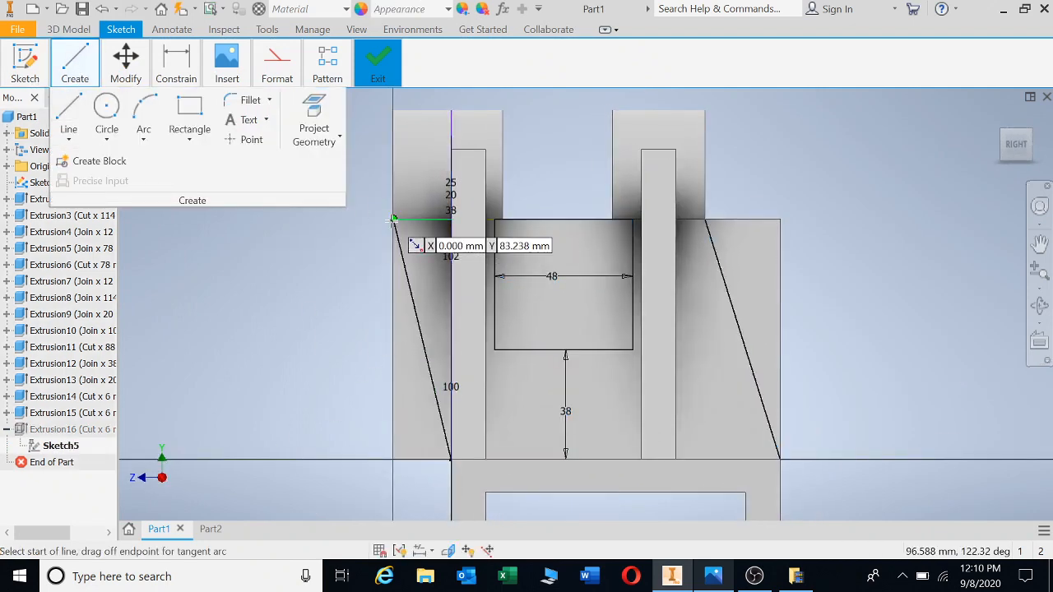
click(393, 220)
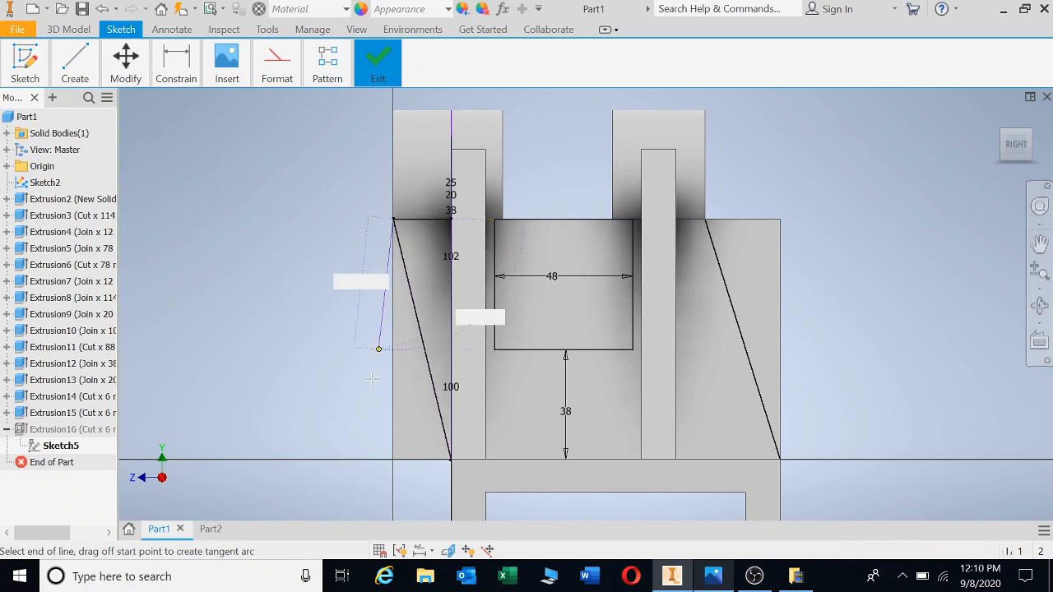
click(393, 459)
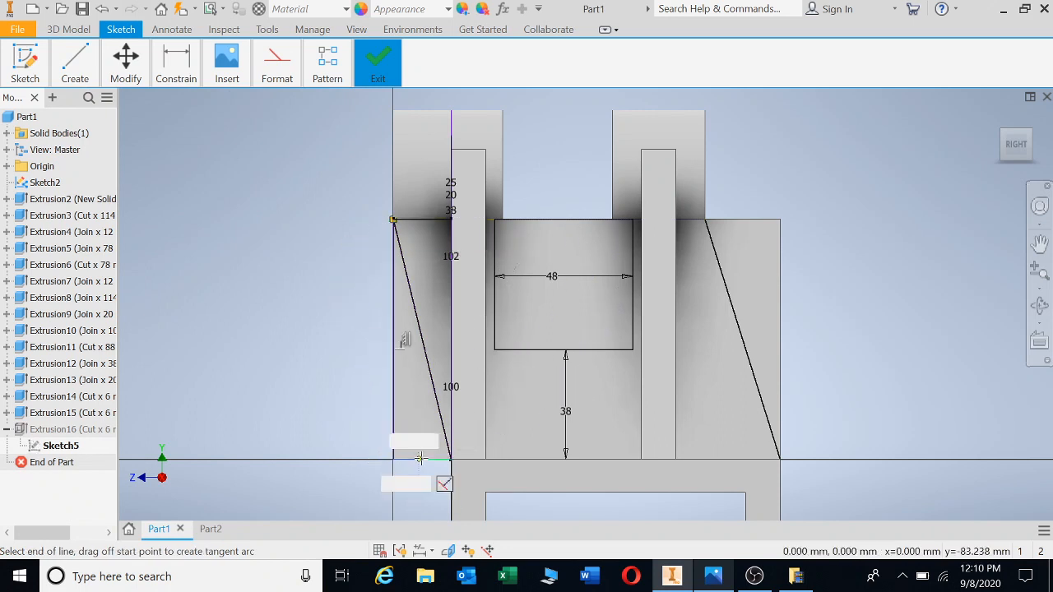
click(451, 459)
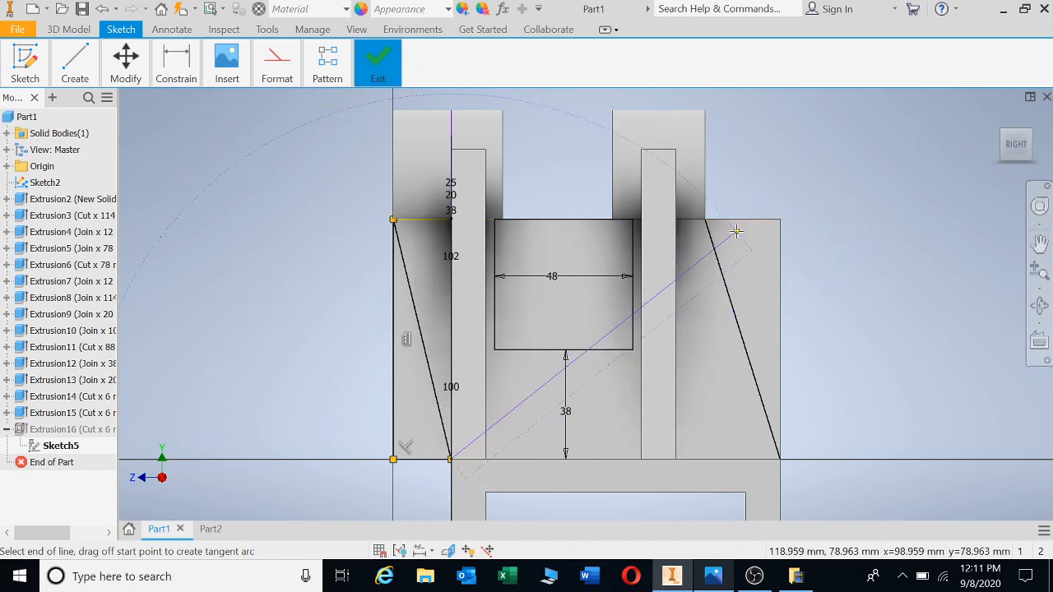
key(ctrl+z)
Close the triangle outside the rear slanted line with a horizontal upper line and a vertical outer line, finishing the sketch.
key(l)
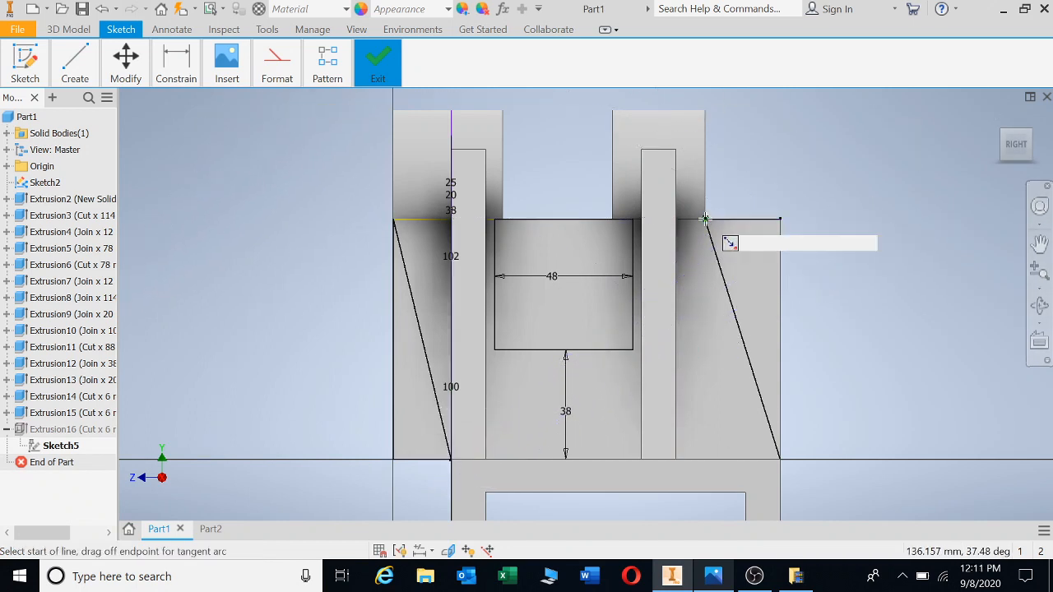
click(706, 218)
click(780, 219)
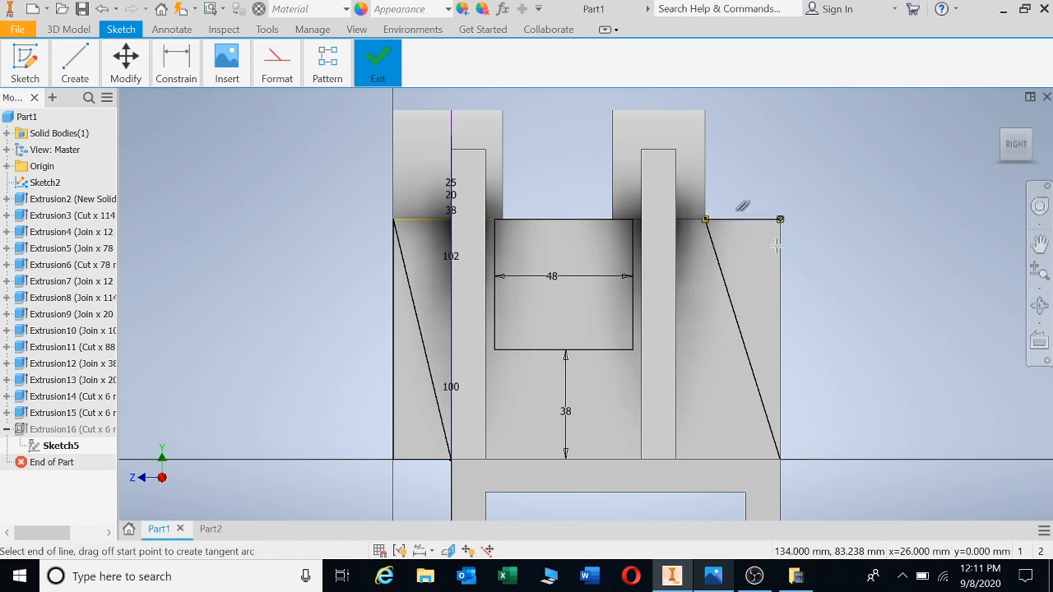
click(780, 460)
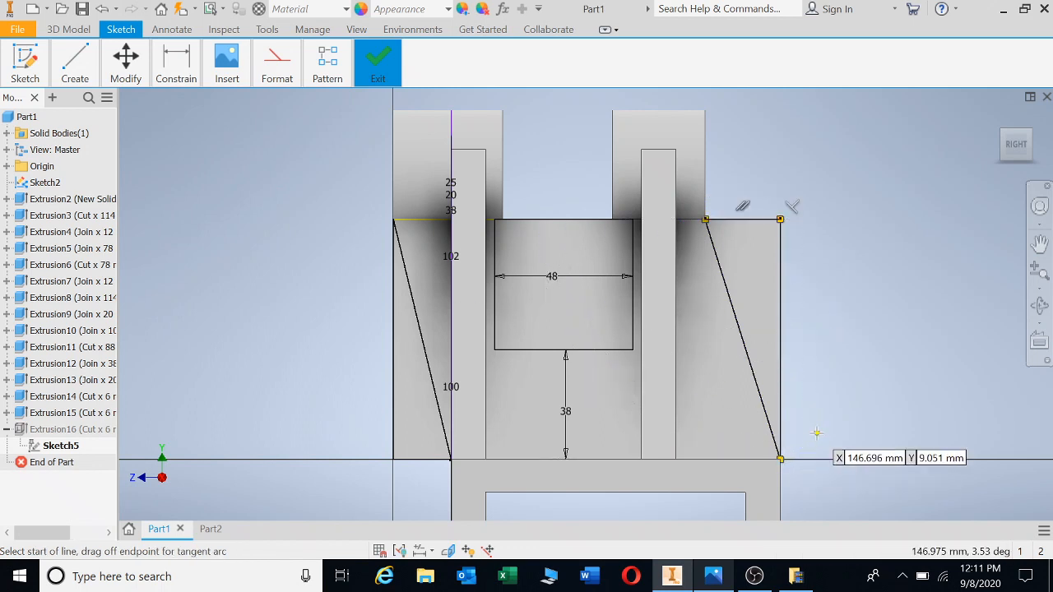
key(e)
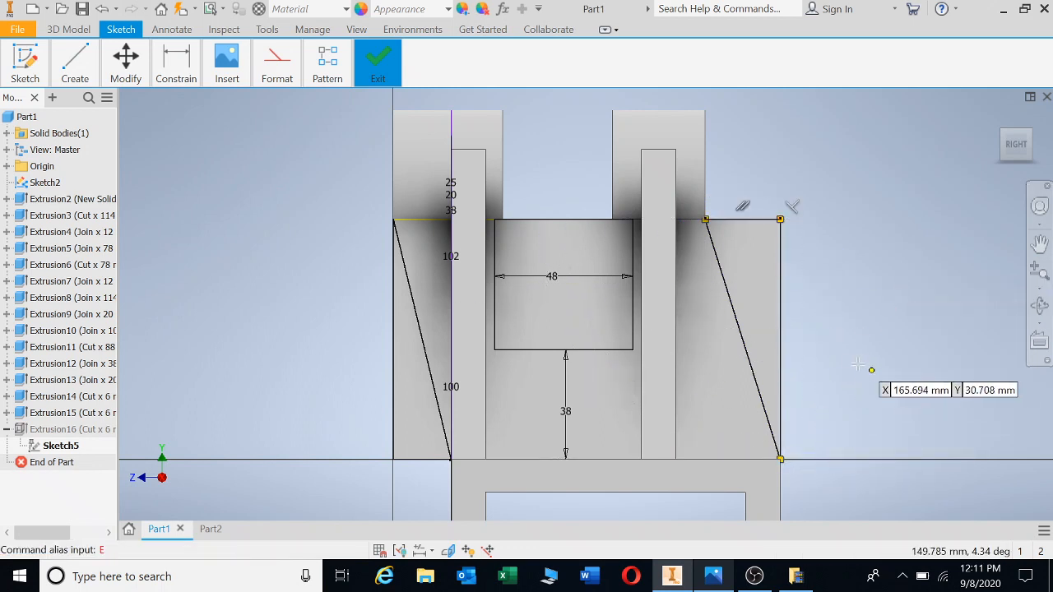
key(Escape)
right_click(856, 262)
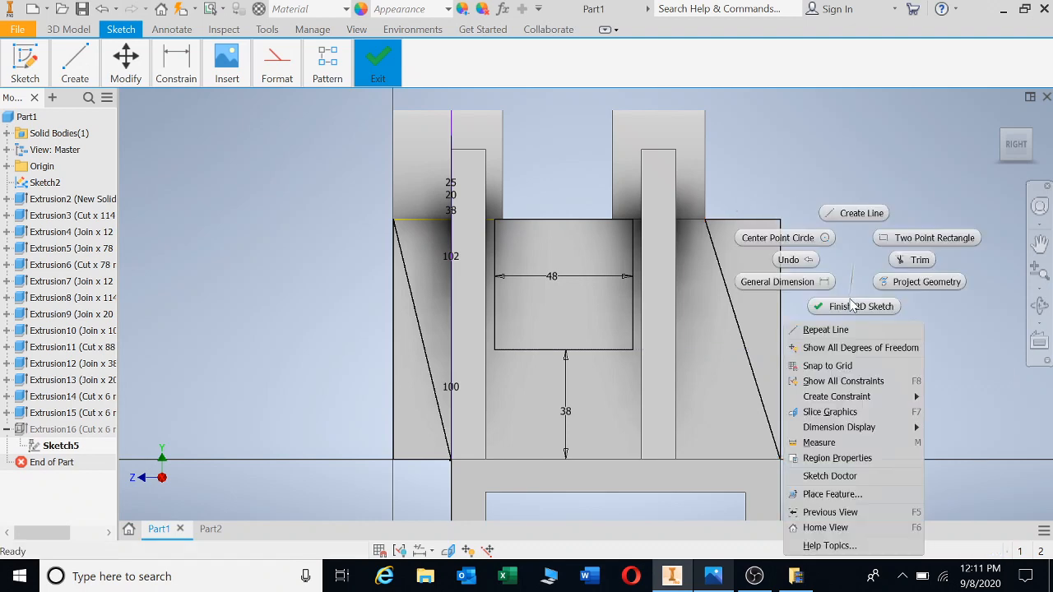
click(860, 308)
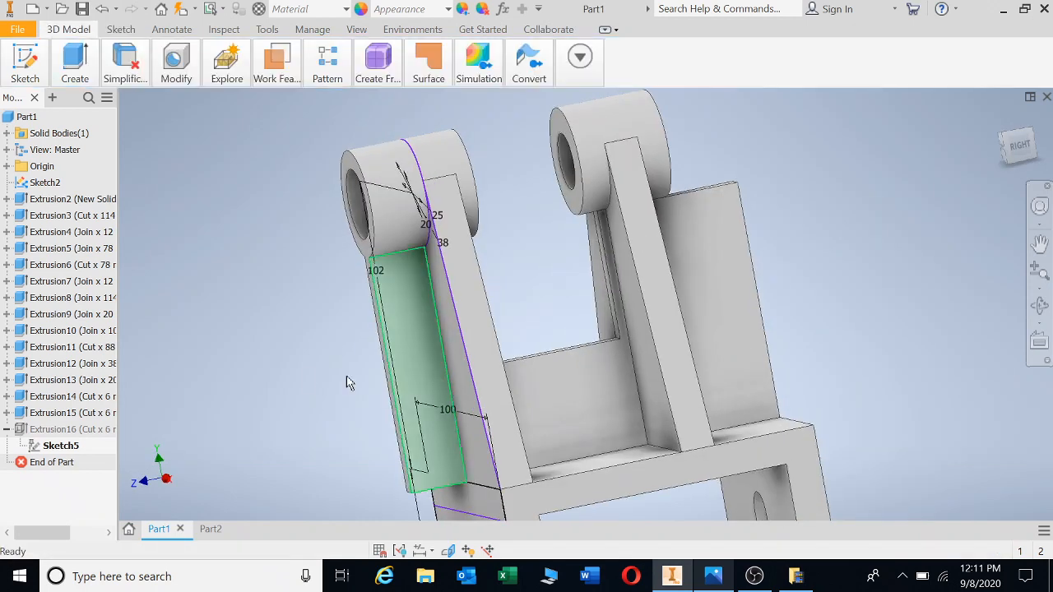
Share the web notch sketch so that its profiles can be reused for another feature.
key(e)
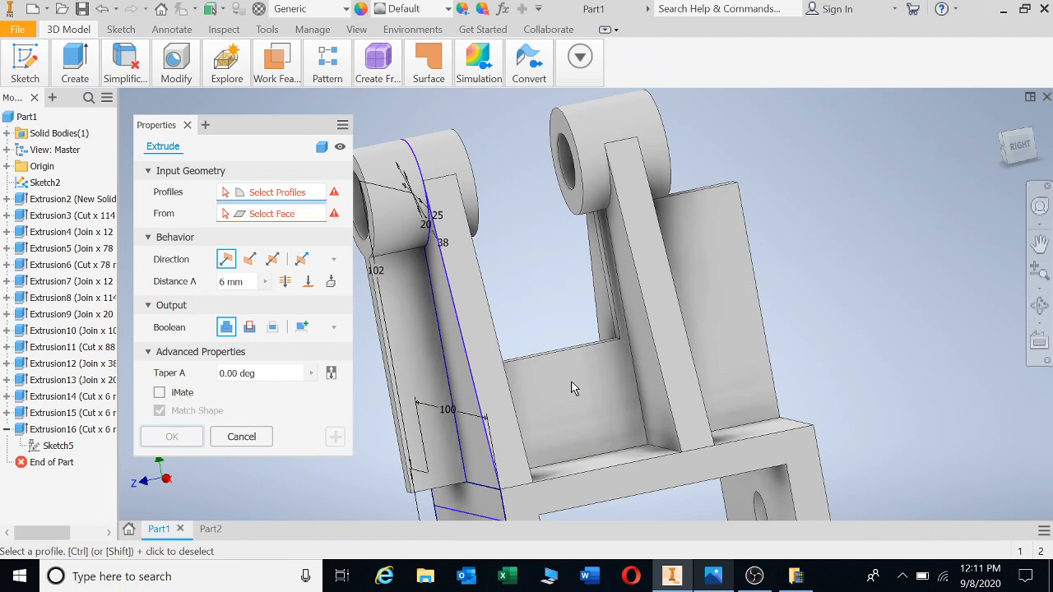
click(242, 437)
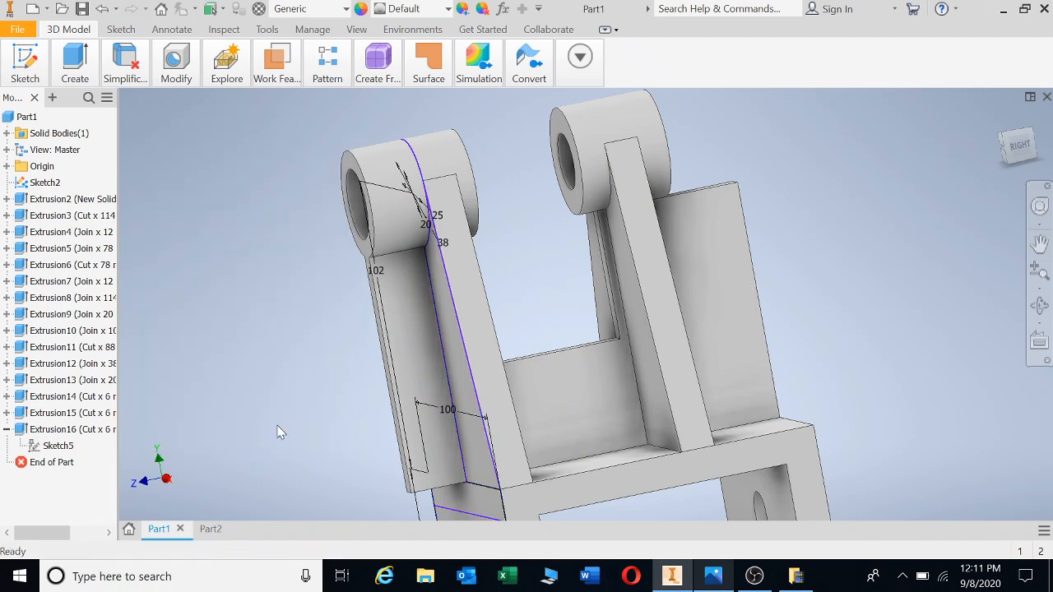
right_click(57, 446)
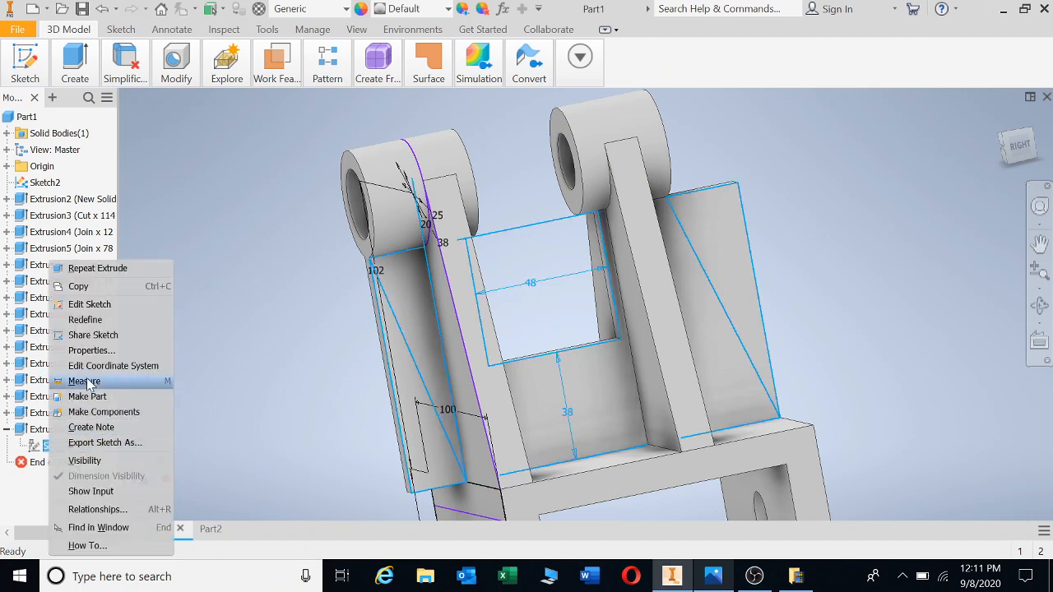
click(97, 336)
Extrude the two triangular profiles at the web plate's ends 6 mm as a cut to slant both ends.
key(e)
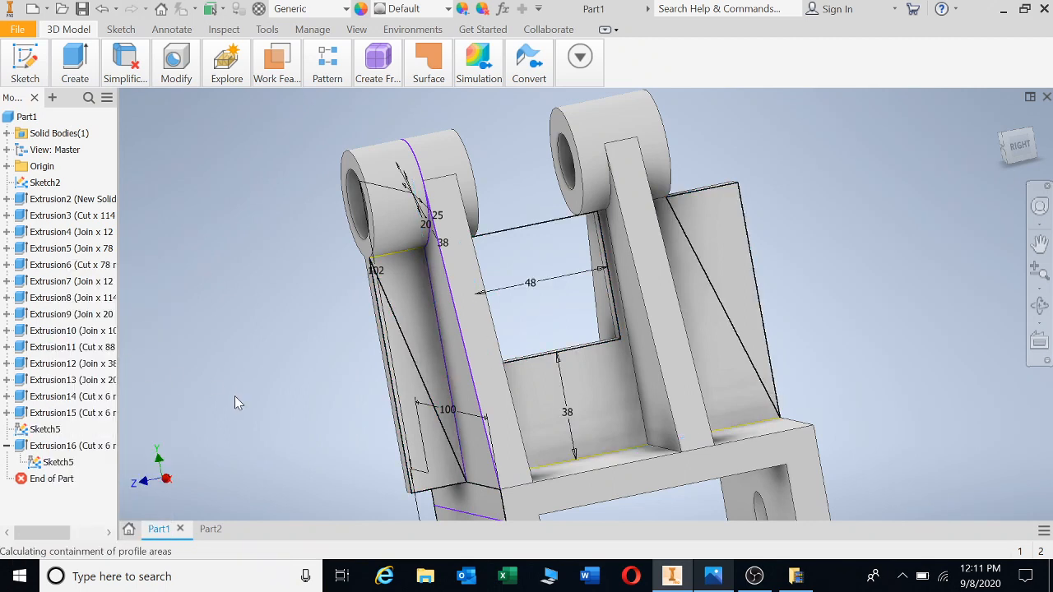
click(411, 380)
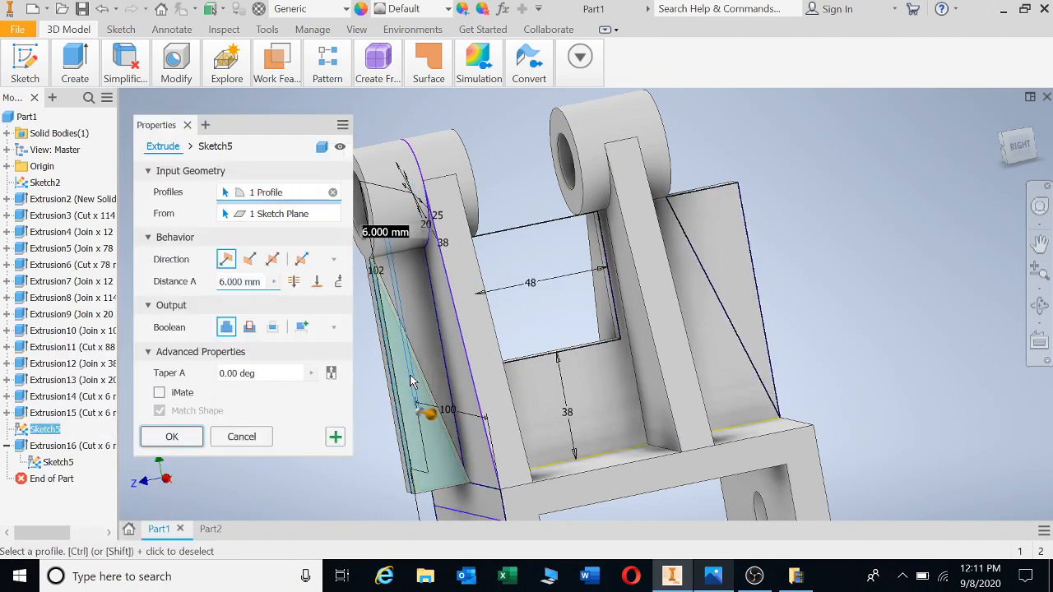
click(749, 277)
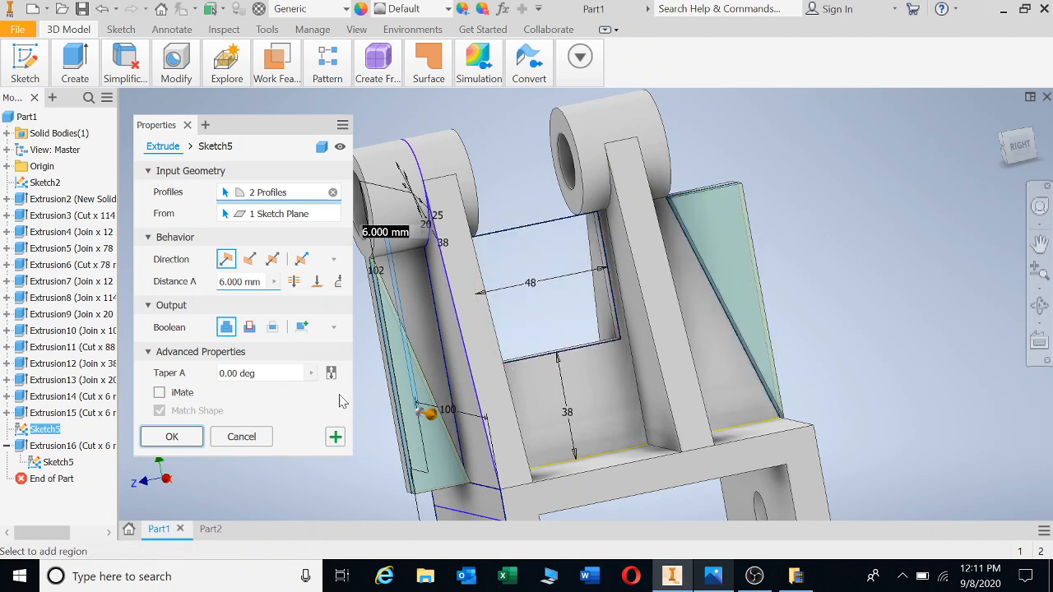
click(272, 327)
click(171, 436)
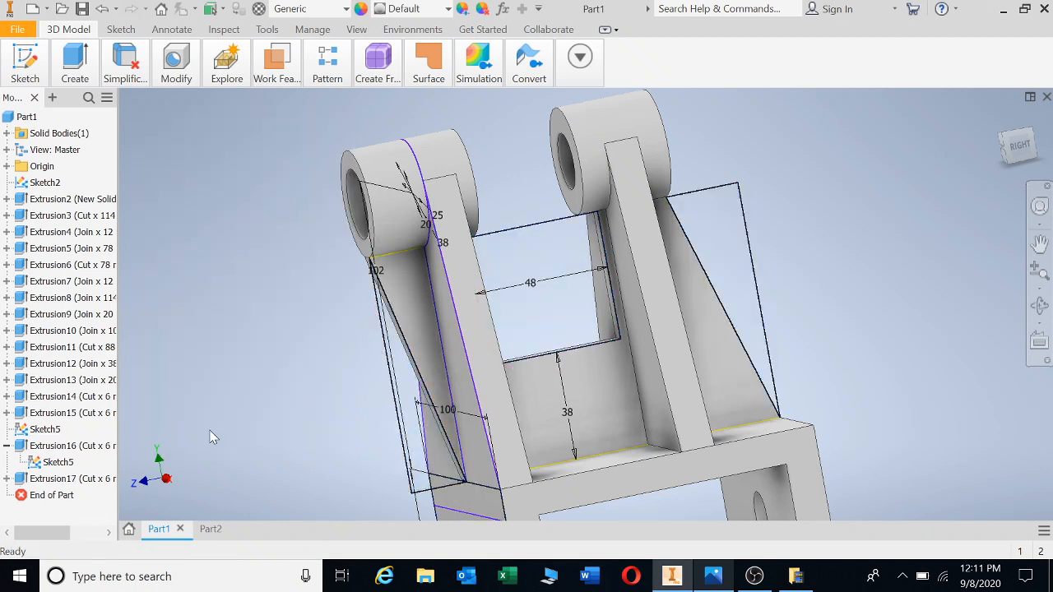
scroll(294, 416, down, 3)
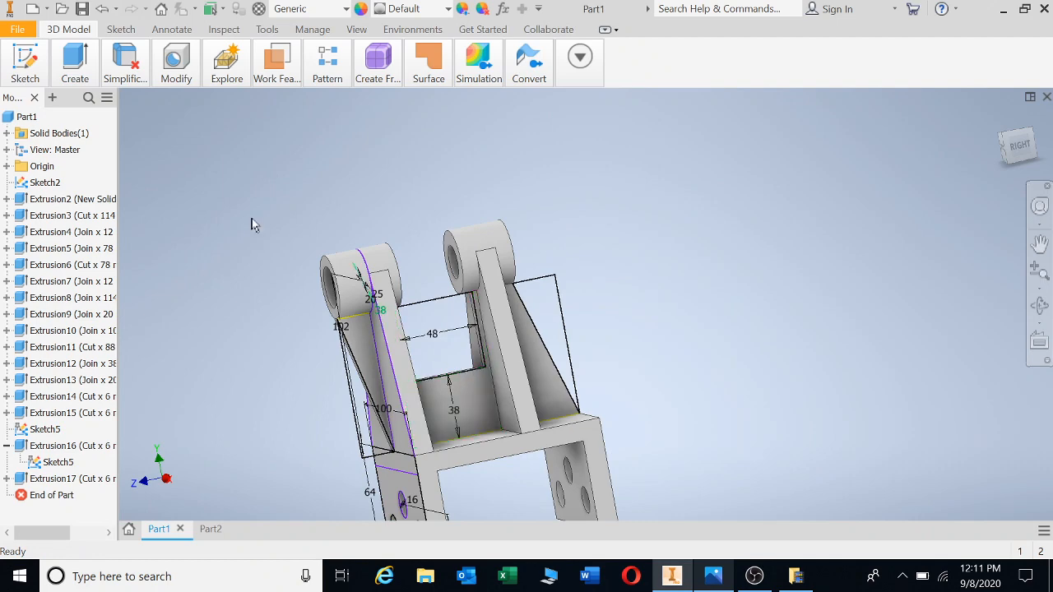
click(175, 67)
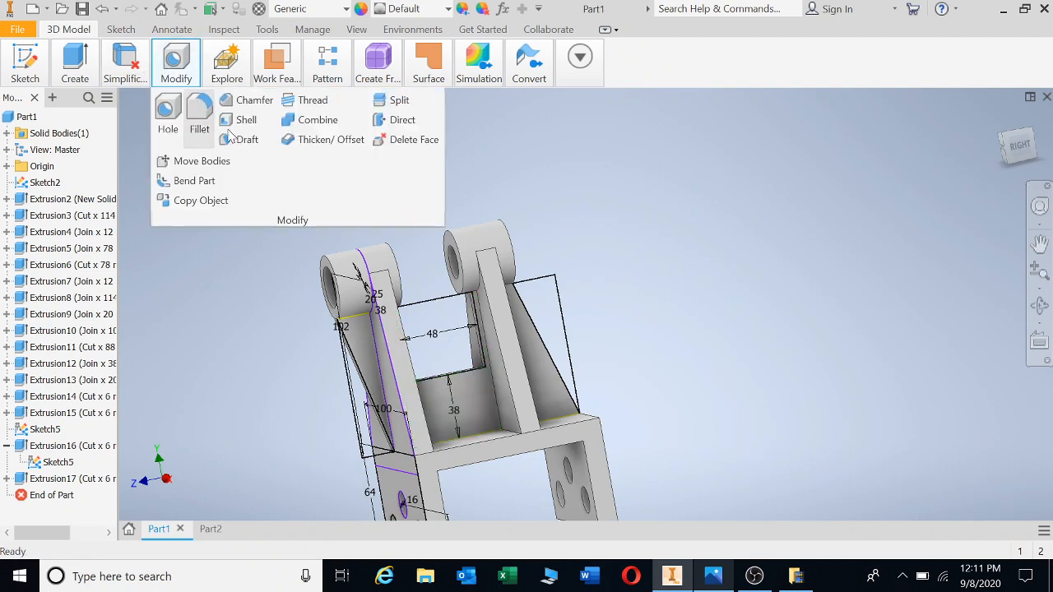
click(199, 115)
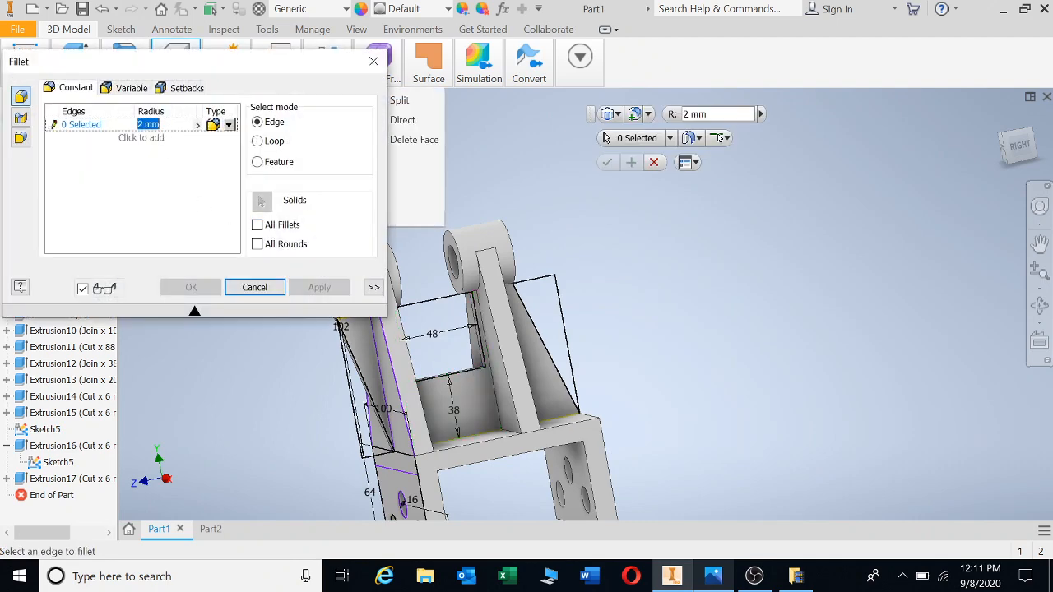
text(6)
scroll(510, 370, up, 5)
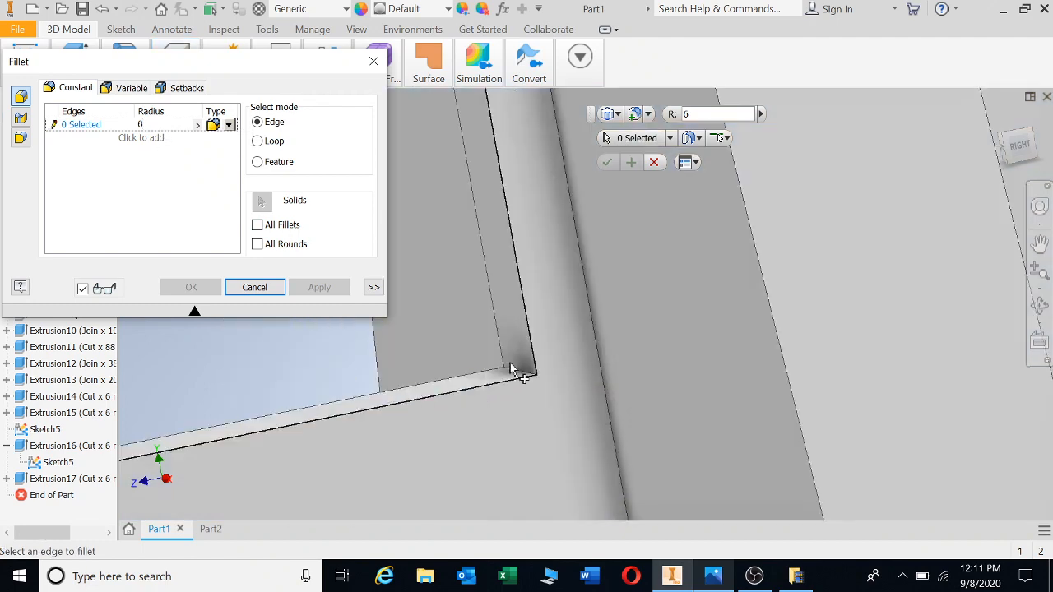
click(517, 374)
scroll(459, 411, down, 5)
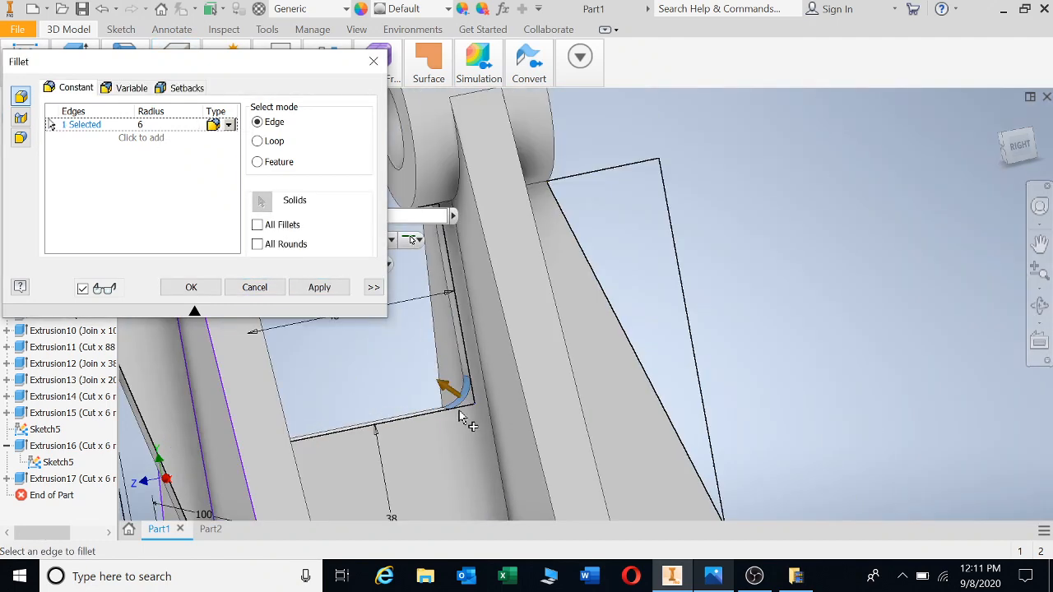
scroll(466, 274, up, 3)
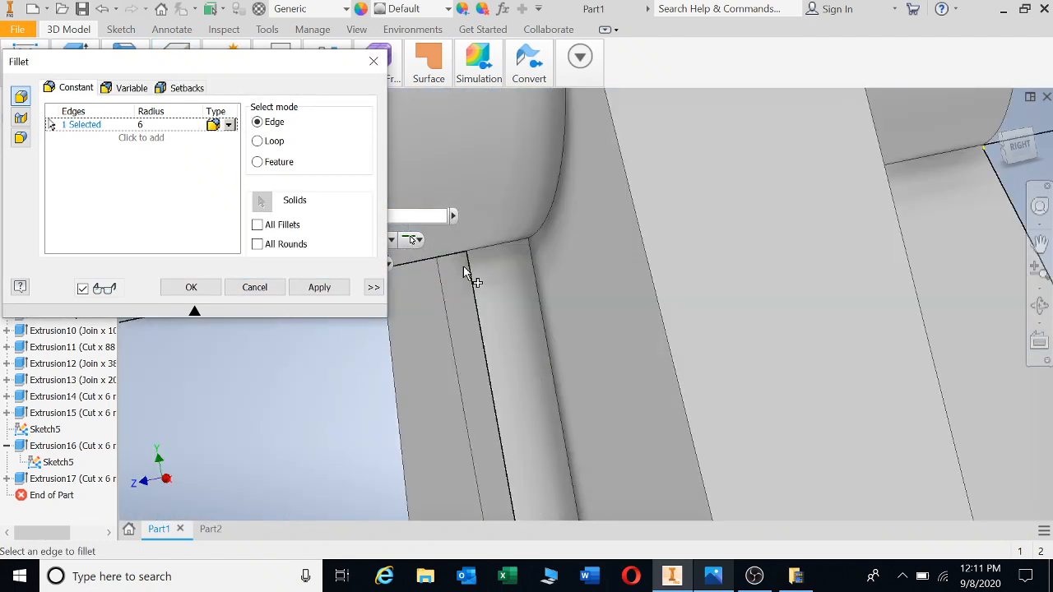
scroll(467, 252, up, 2)
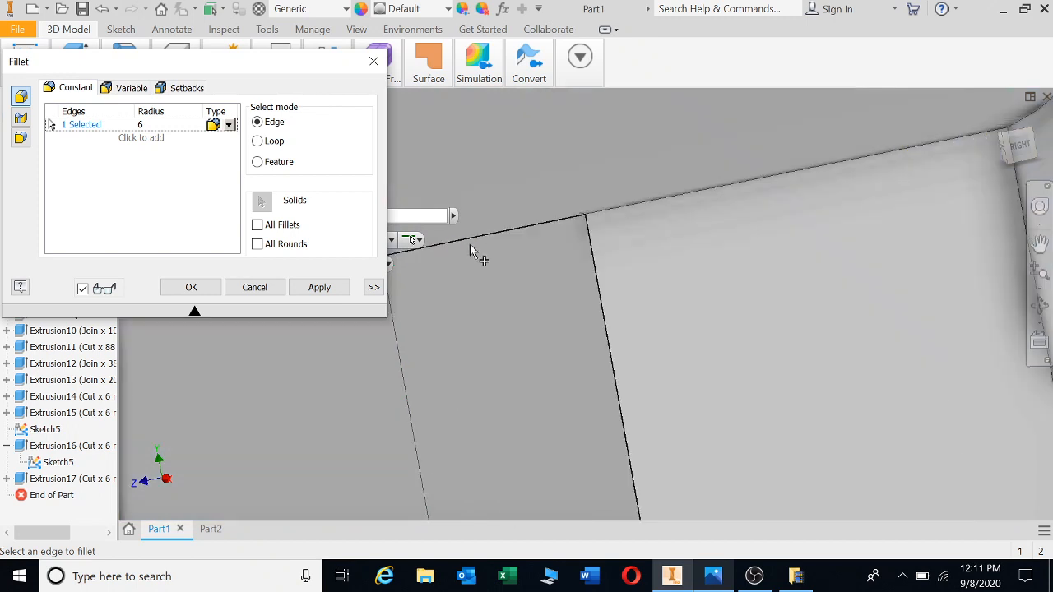
click(478, 238)
scroll(435, 387, down, 4)
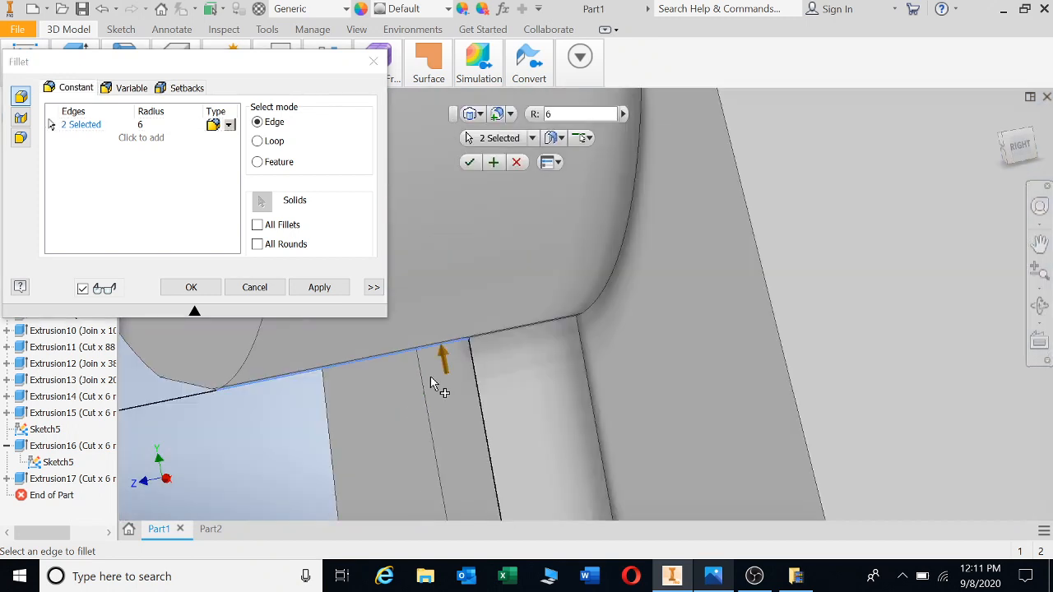
click(255, 287)
Examine the notched web plate, the bosses and the holes in the rear base leg from behind.
scroll(387, 449, down, 5)
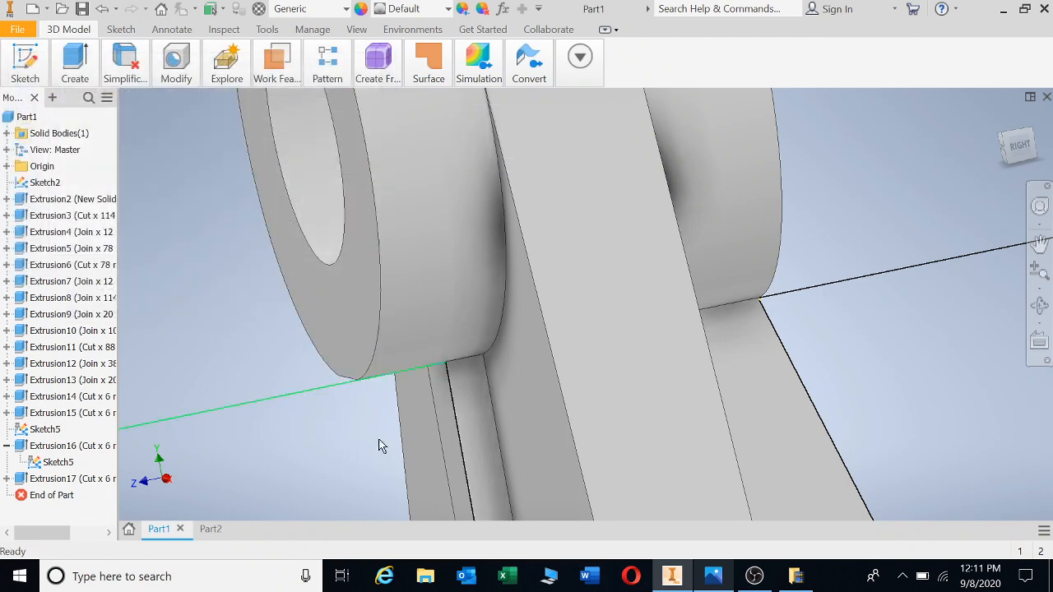
middle_drag(398, 451, 618, 402)
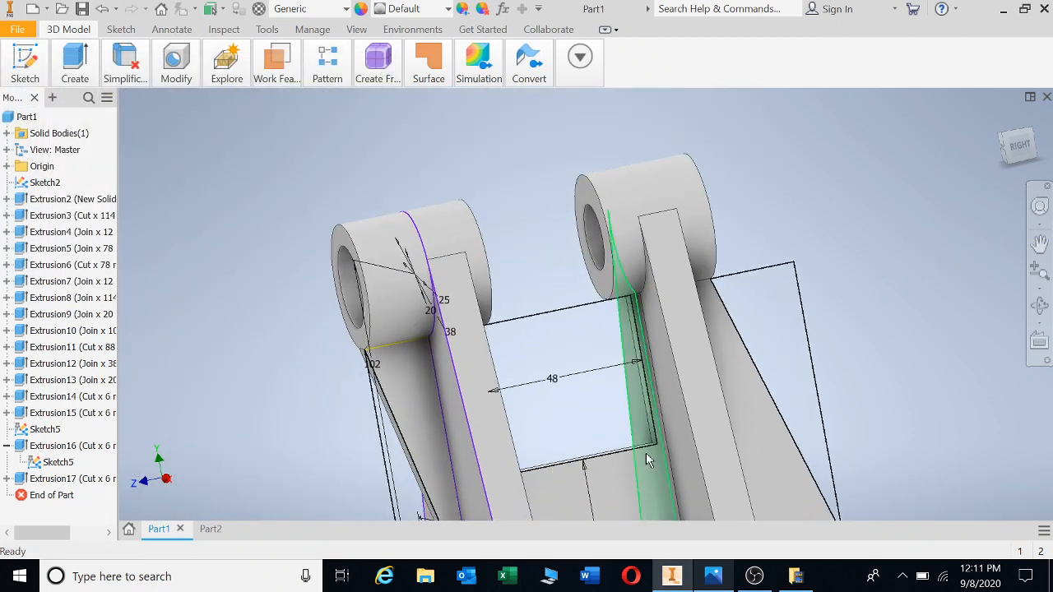
scroll(605, 365, down, 5)
middle_drag(605, 363, 532, 170)
click(1040, 305)
drag(626, 247, 540, 416)
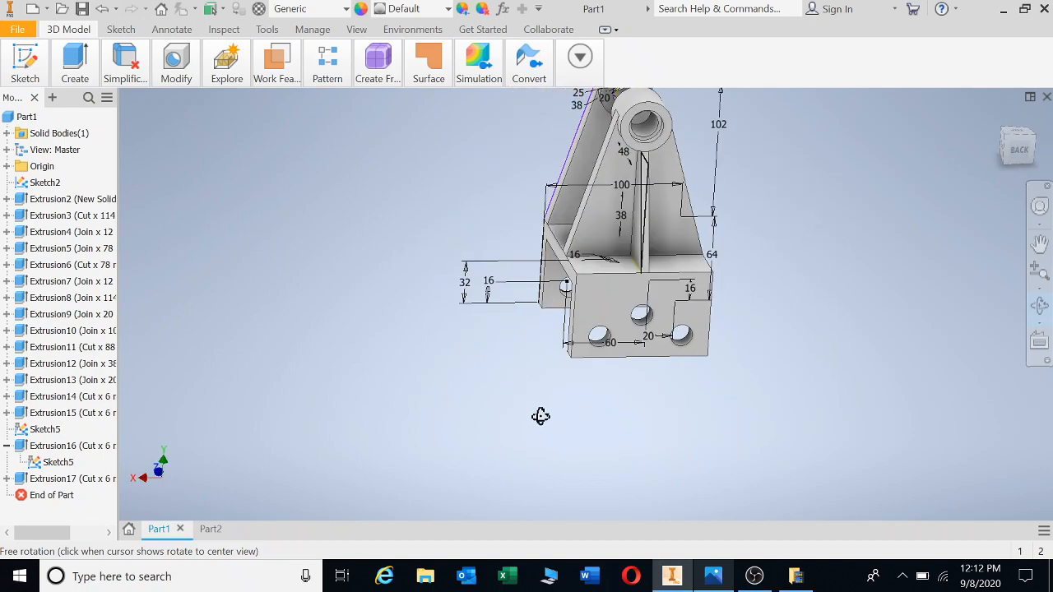
drag(620, 344, 566, 340)
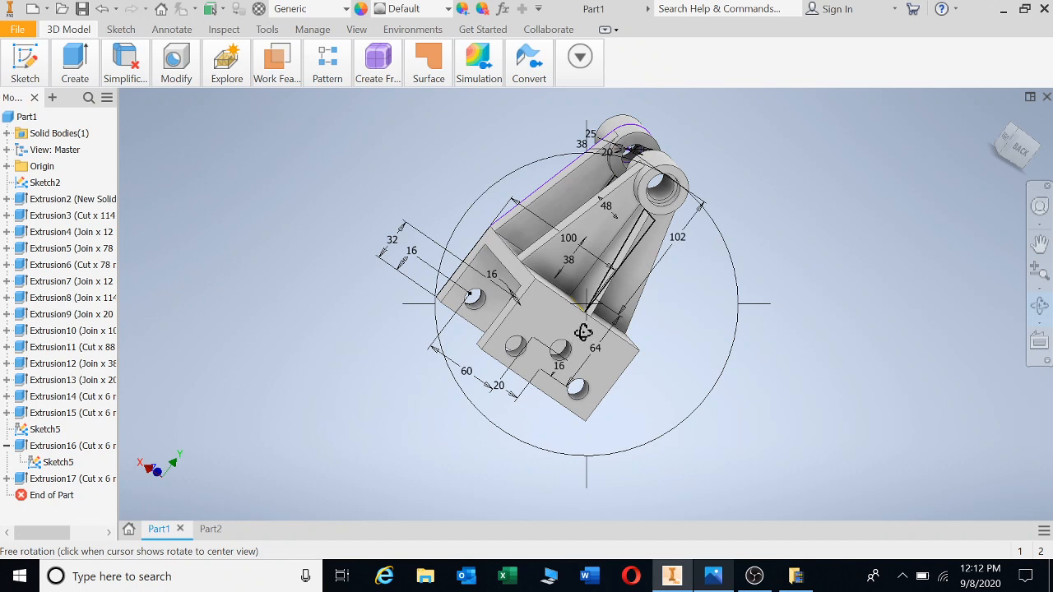
key(Escape)
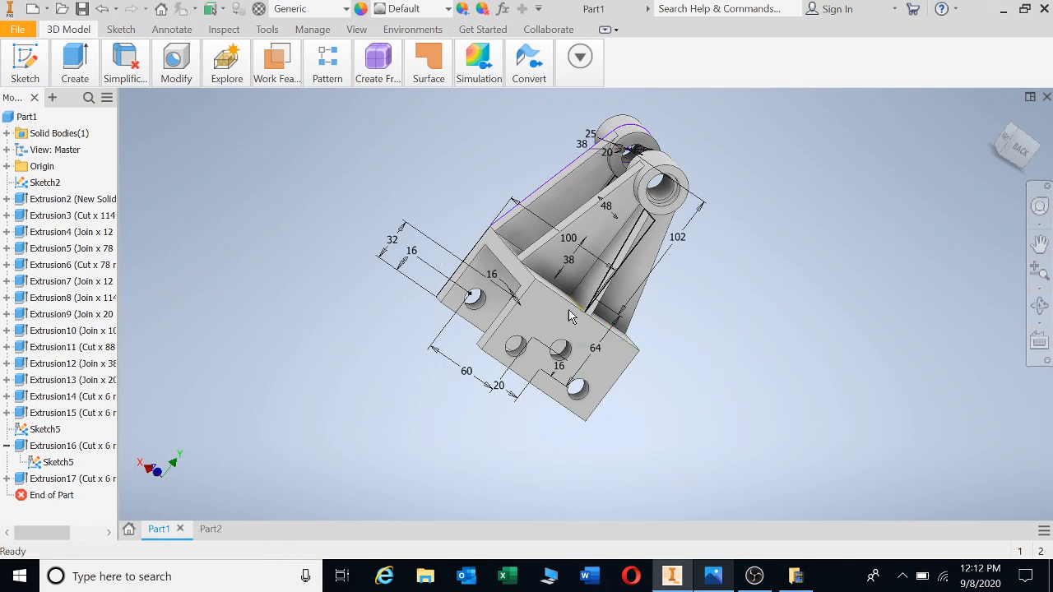
click(25, 62)
click(33, 115)
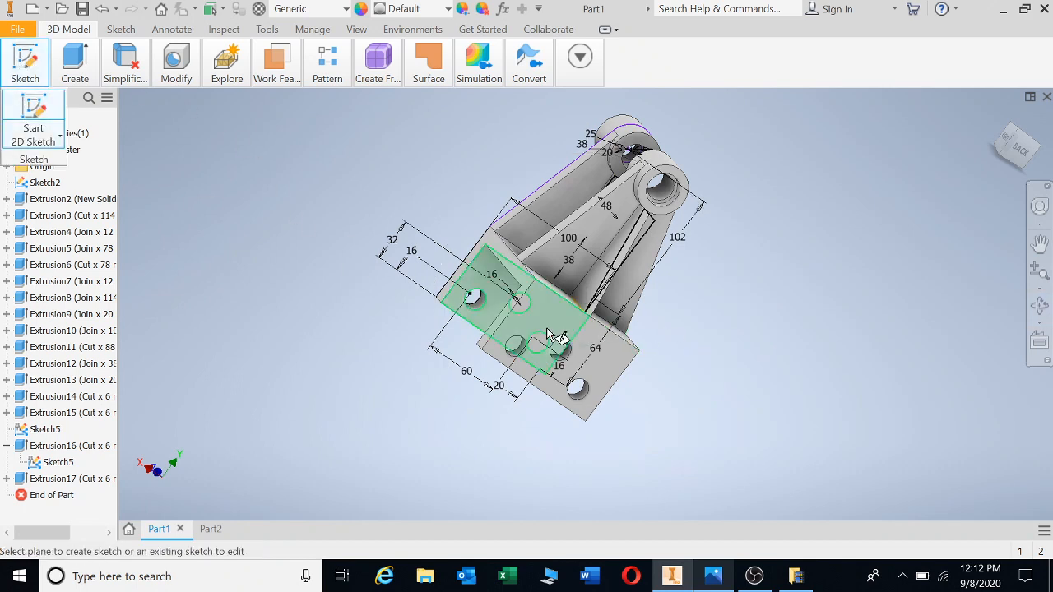
click(587, 337)
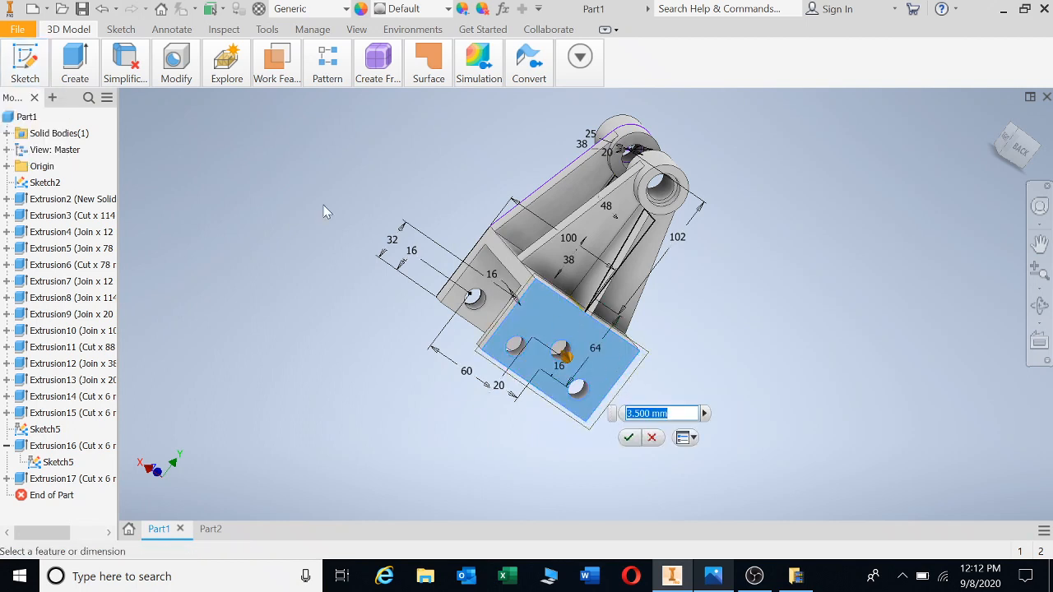
key(Escape)
click(6, 48)
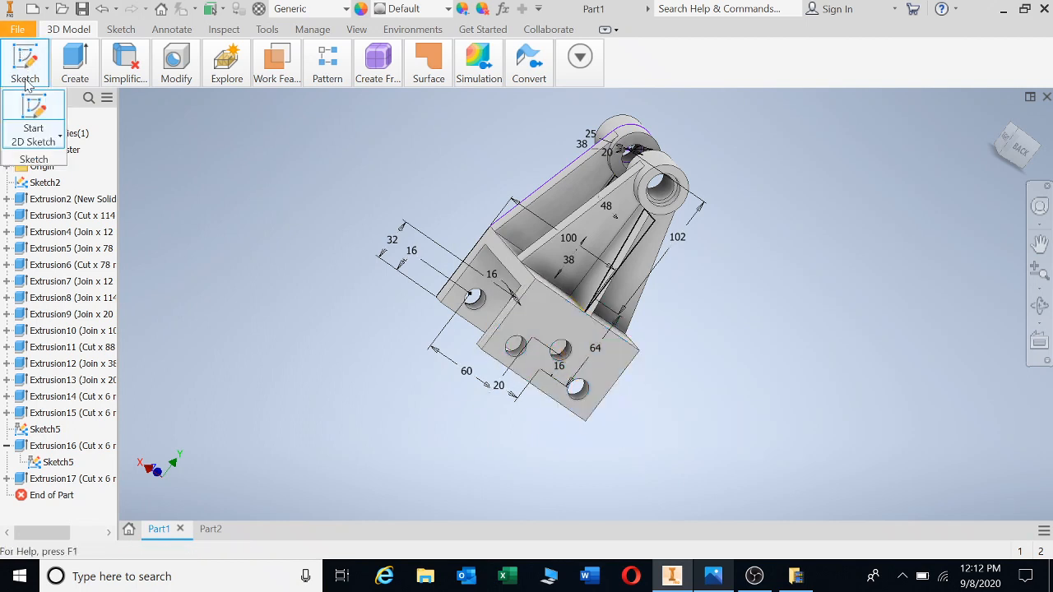
click(33, 115)
click(594, 349)
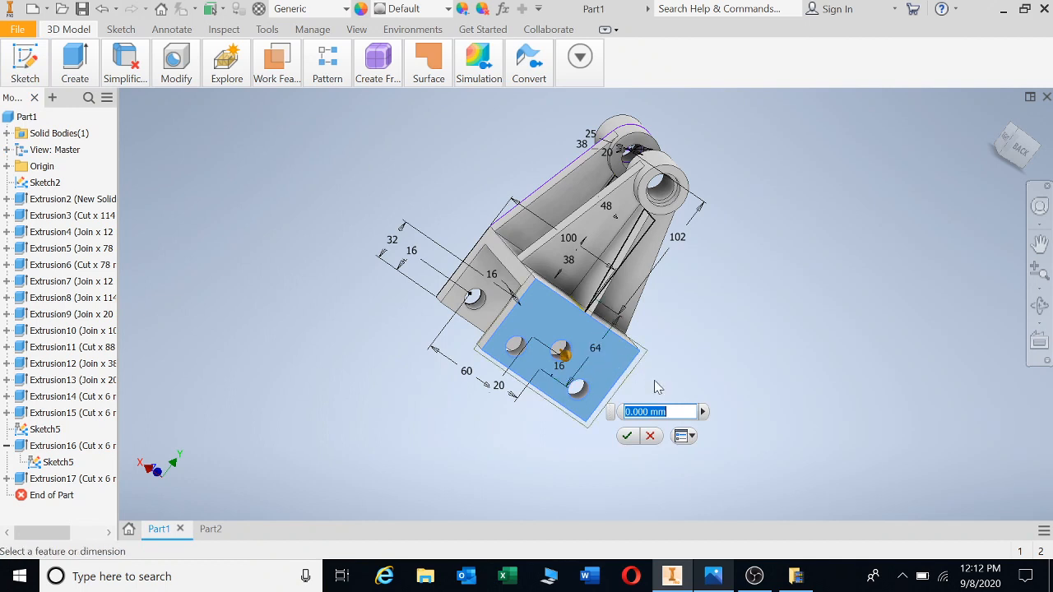
key(Escape)
Start a new sketch on the outer face of the base's rear leg.
click(25, 64)
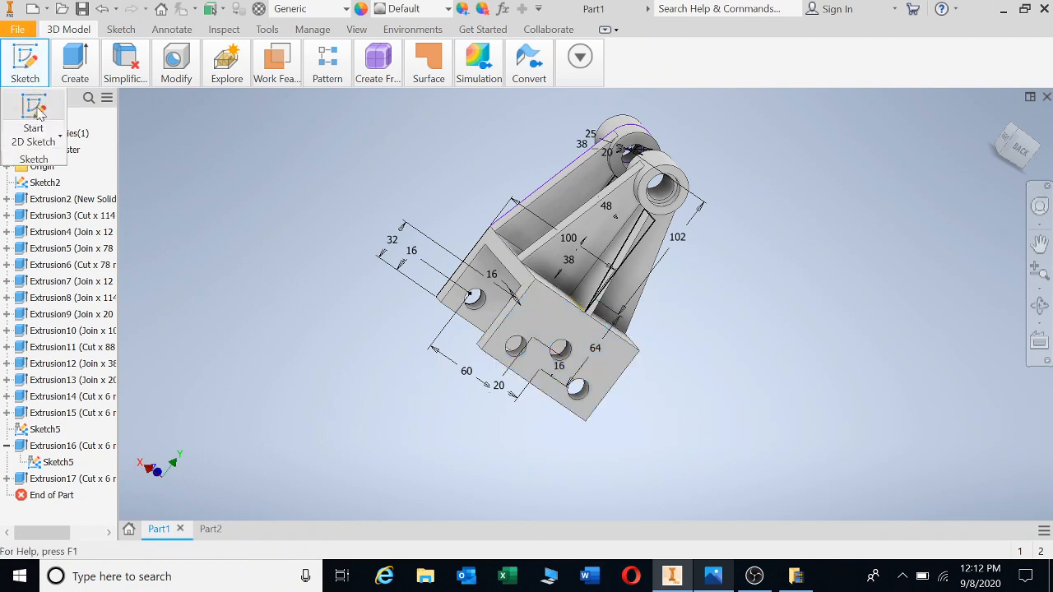
right_click(284, 205)
click(284, 250)
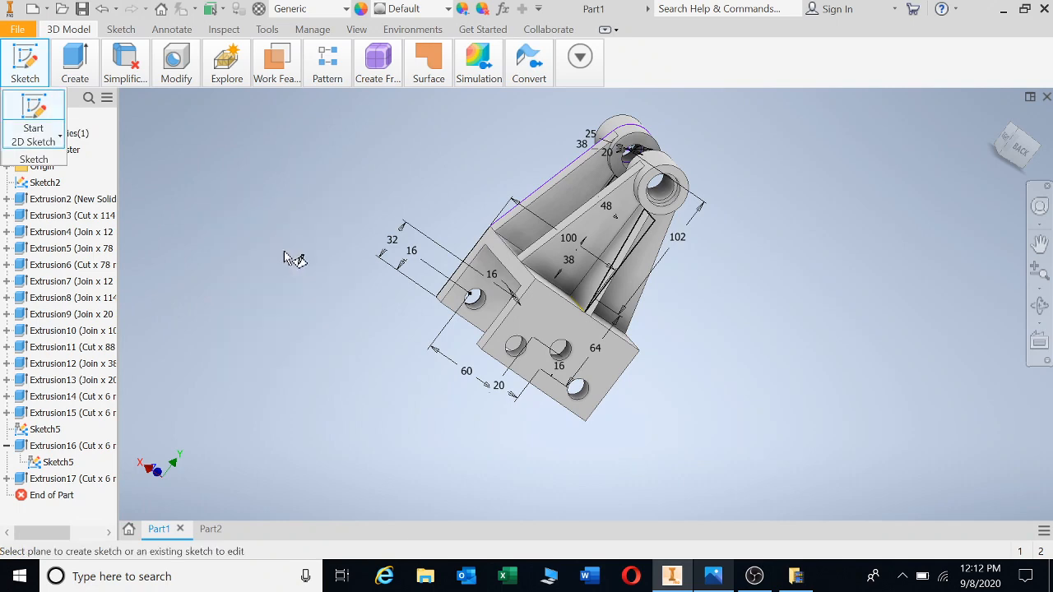
click(551, 320)
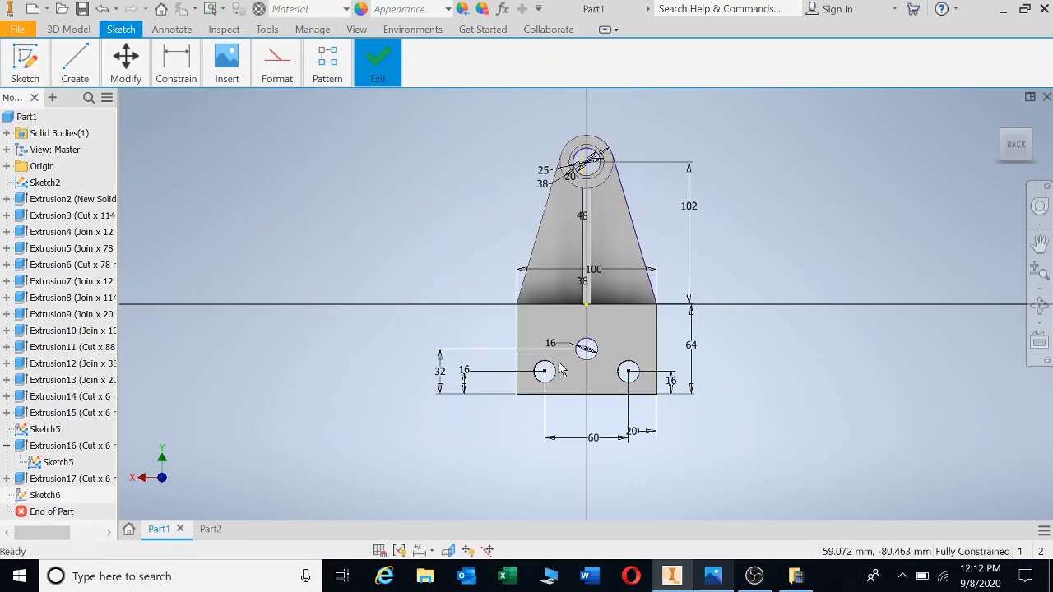
key(e)
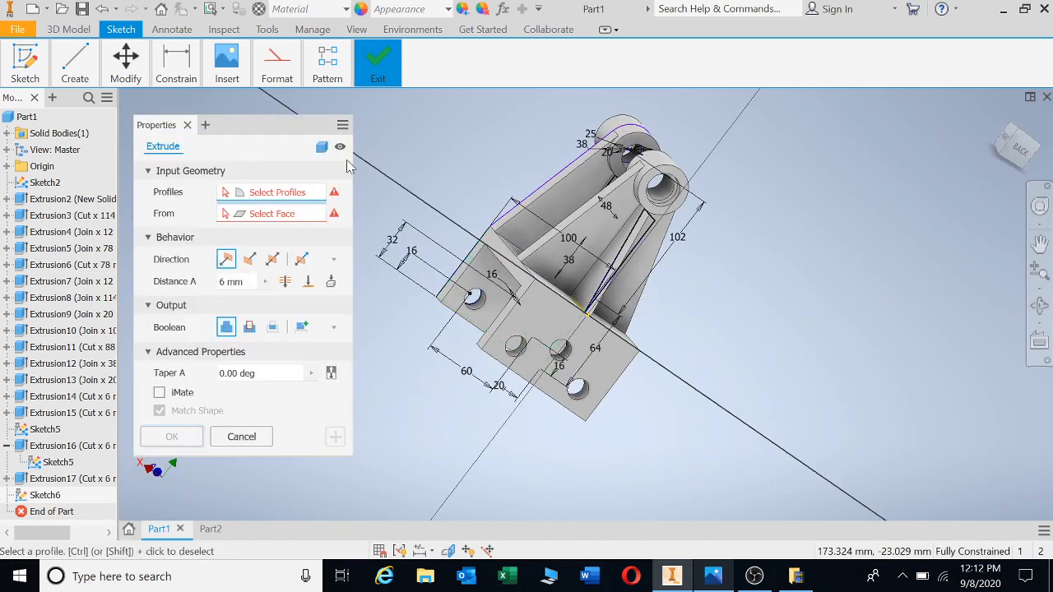
click(242, 437)
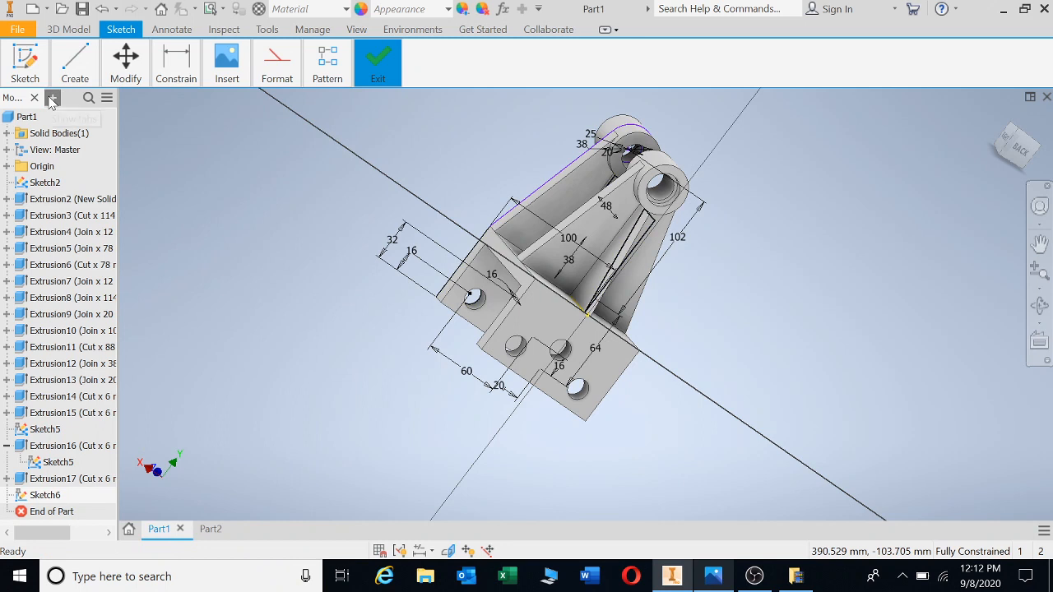
Draw a circle around the upper middle hole on the rear leg's face, larger than the hole.
click(87, 74)
click(106, 106)
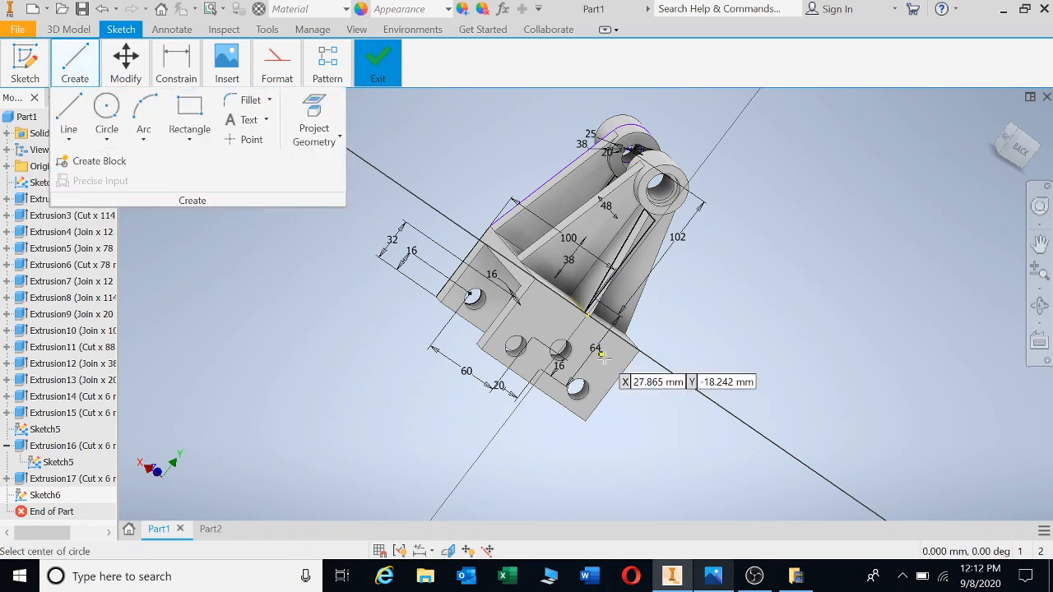
scroll(564, 353, up, 3)
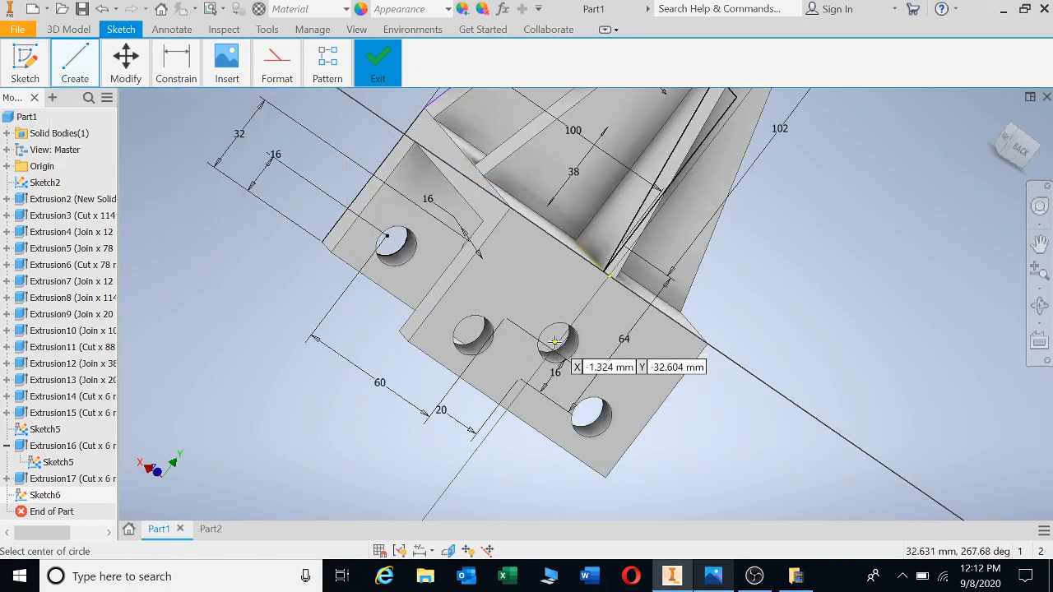
click(557, 340)
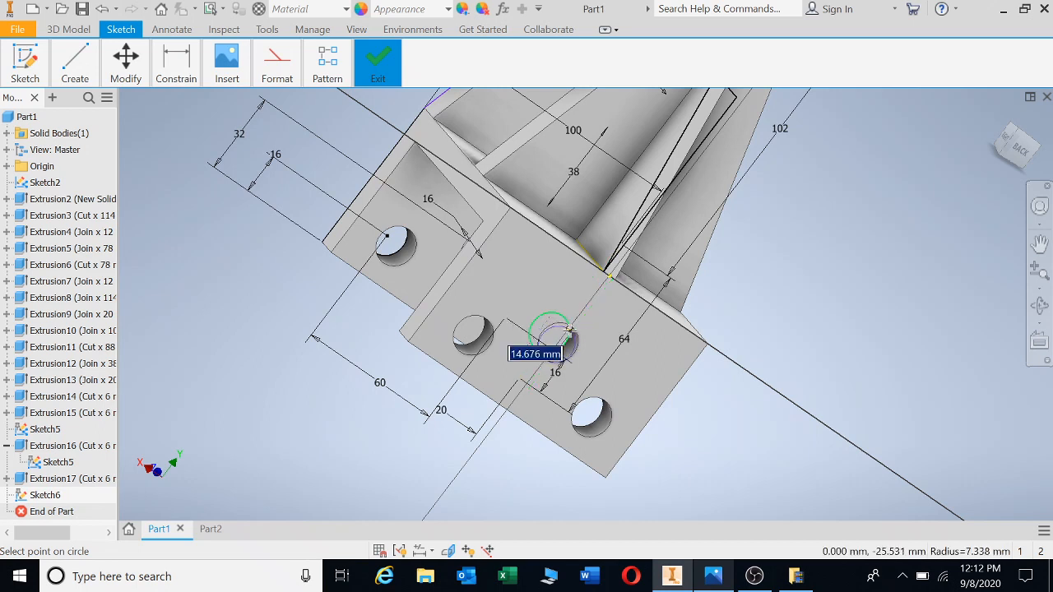
click(546, 369)
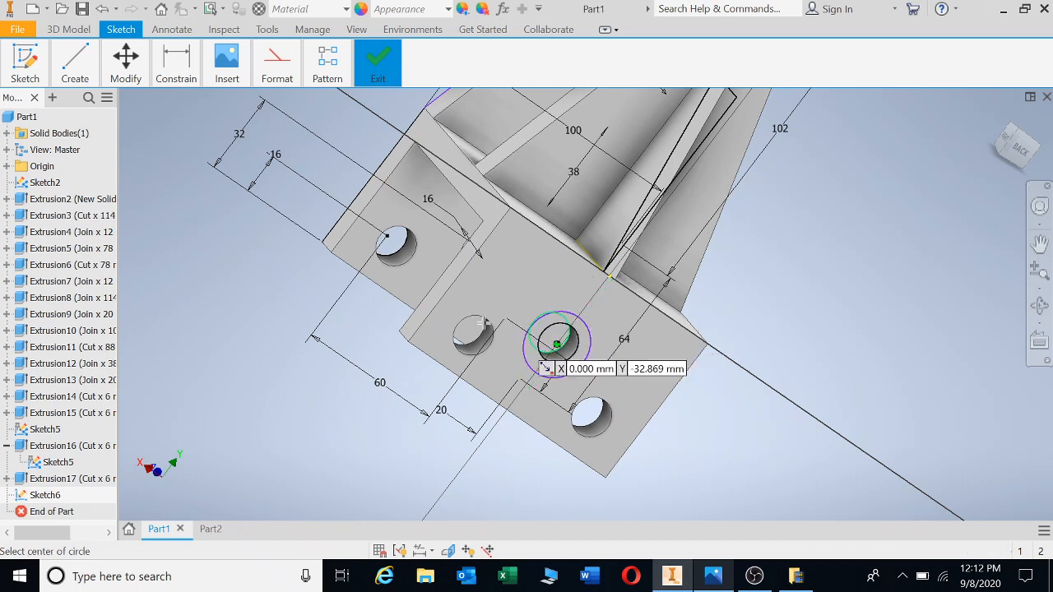
key(Escape)
Constrain the new circle concentric with the edge of the rear leg's middle hole.
click(177, 63)
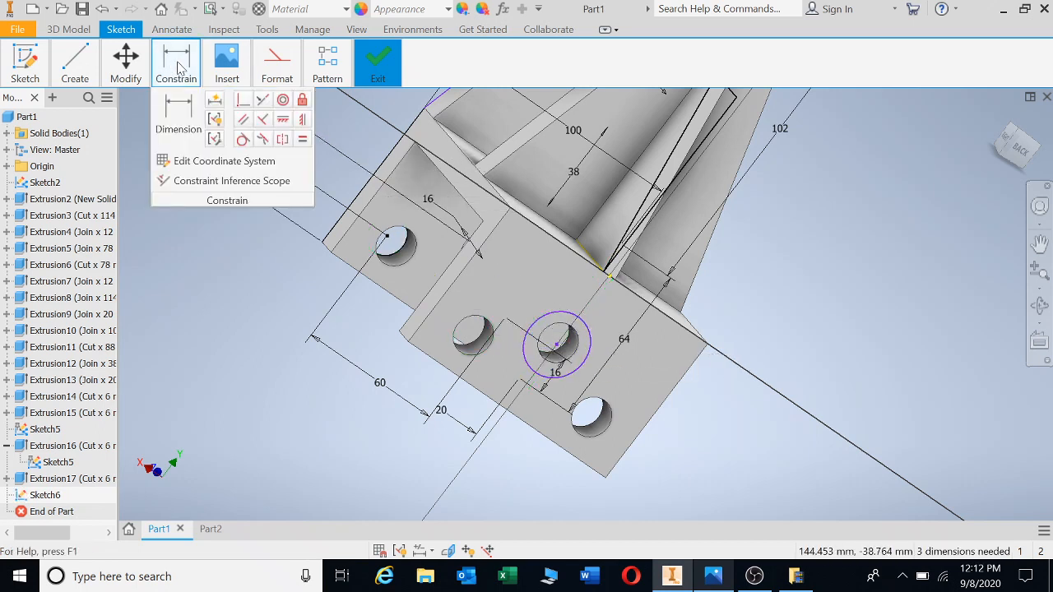
click(283, 100)
click(574, 332)
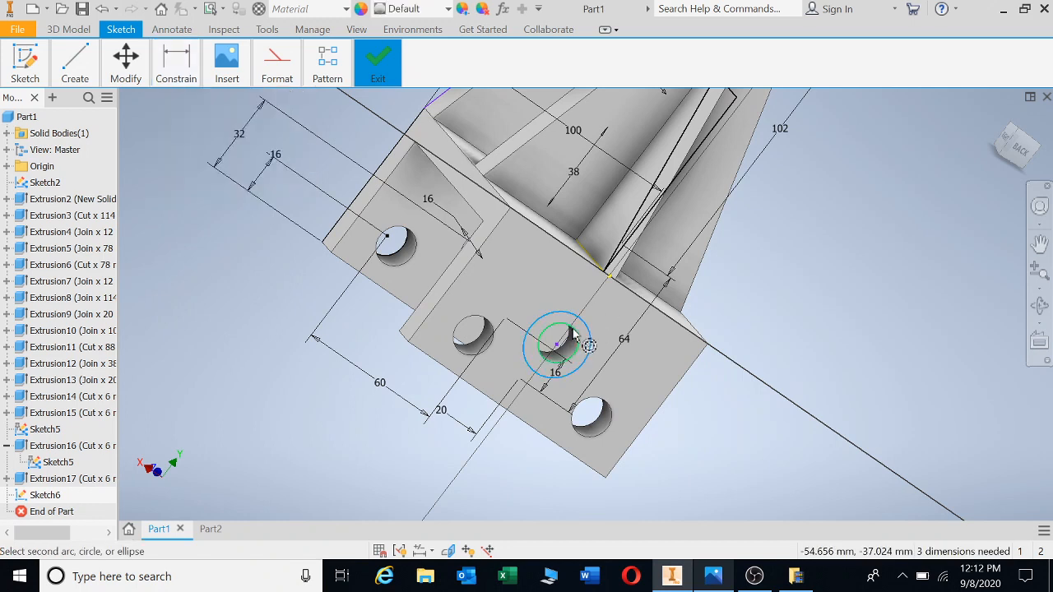
click(572, 334)
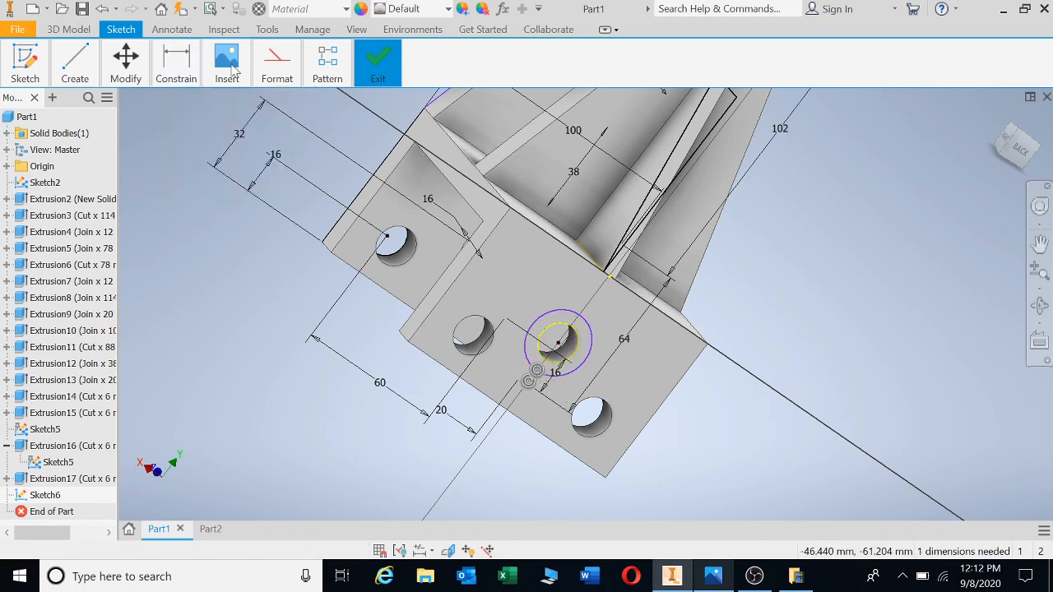
Make the new circle equal in size to the rear leg's middle hole with an Equal constraint.
click(177, 62)
click(302, 139)
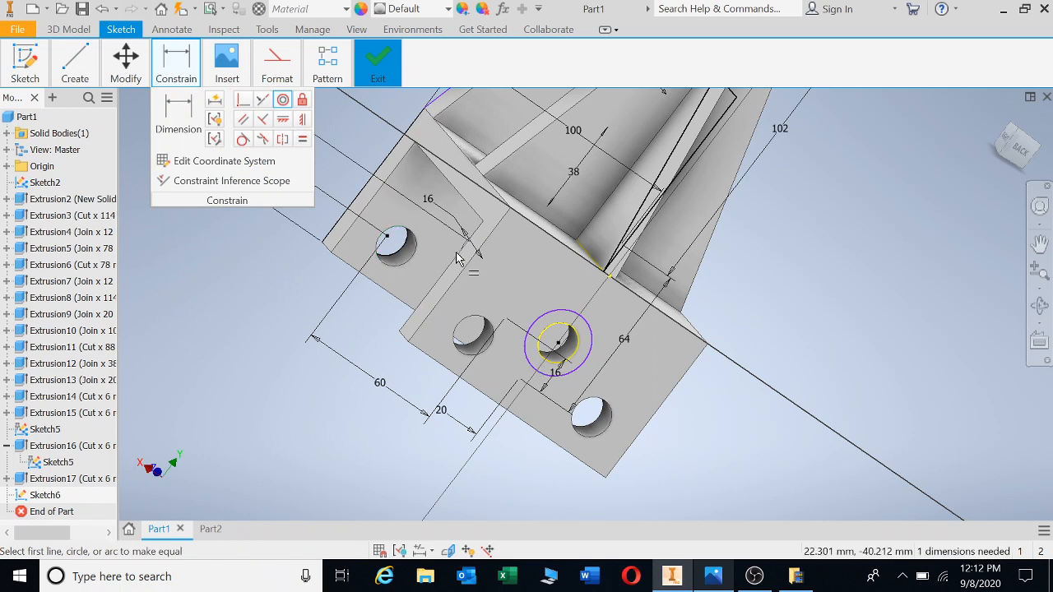
click(557, 321)
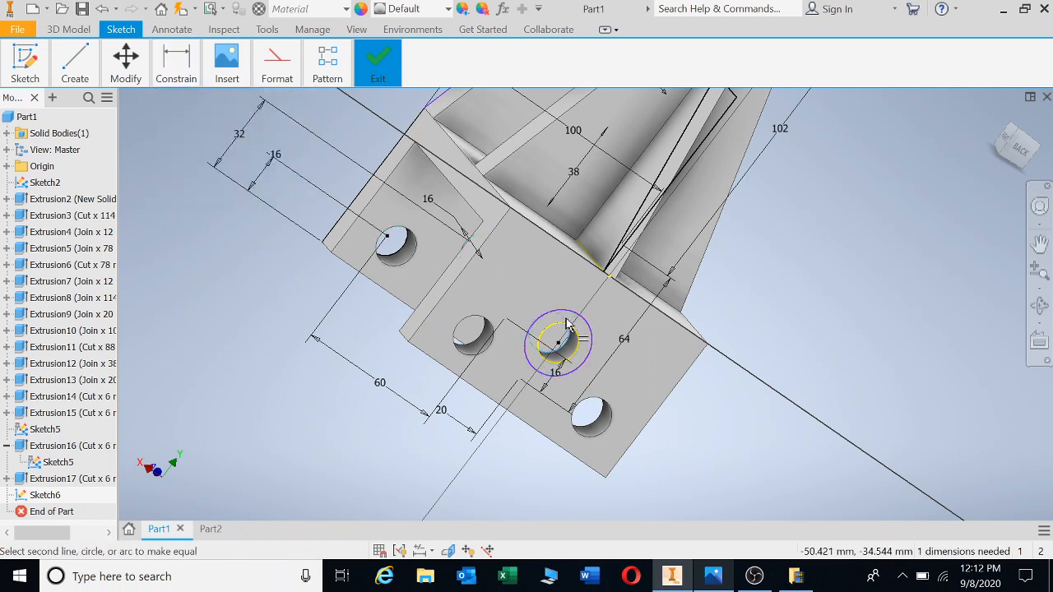
key(Escape)
click(176, 63)
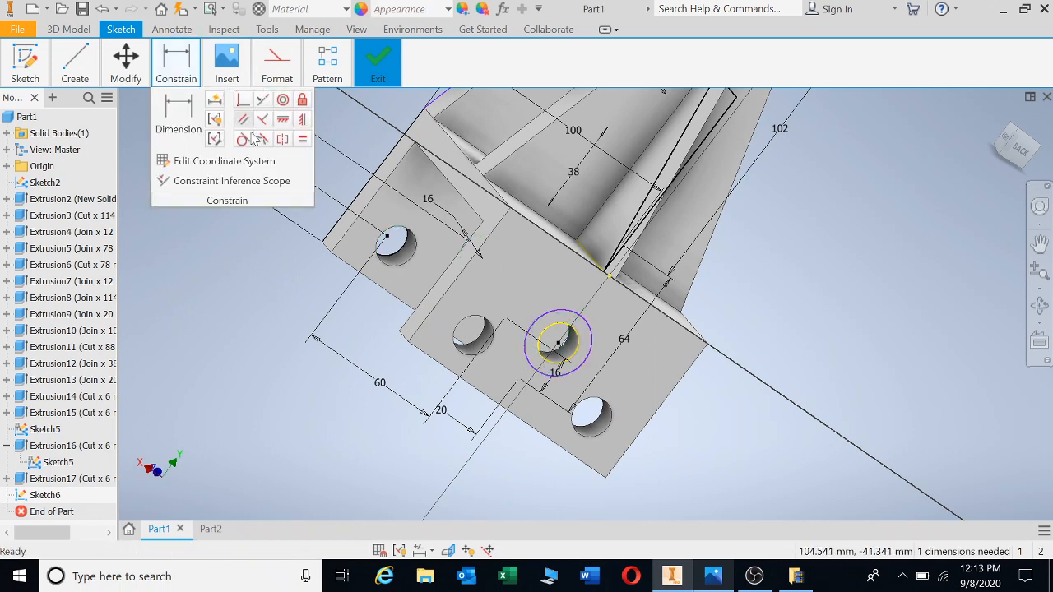
click(302, 139)
click(559, 325)
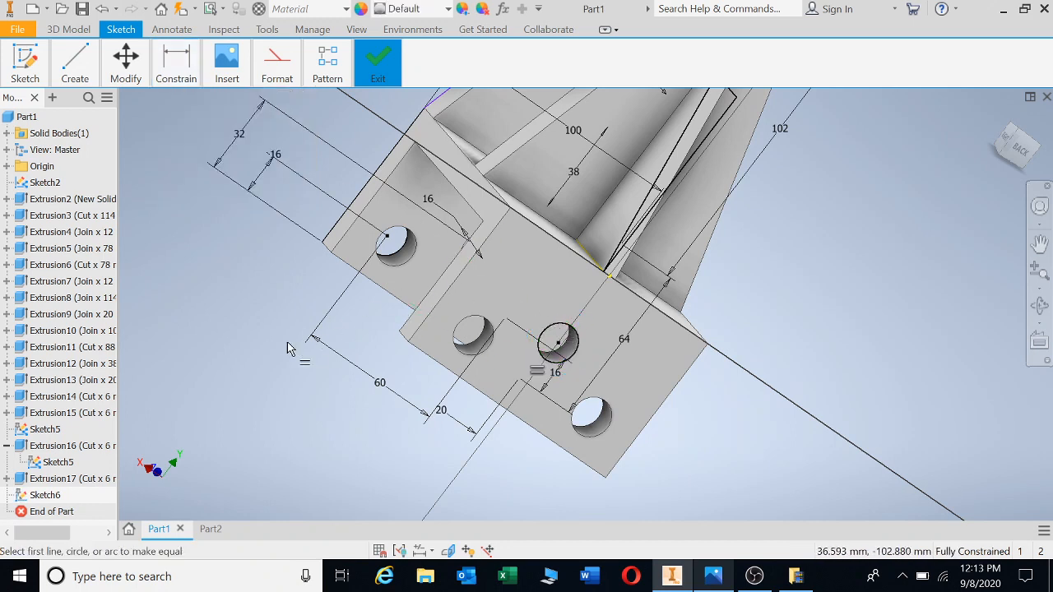
Extrude the circle 12 mm inward as a join to fill the rear leg's middle hole.
key(e)
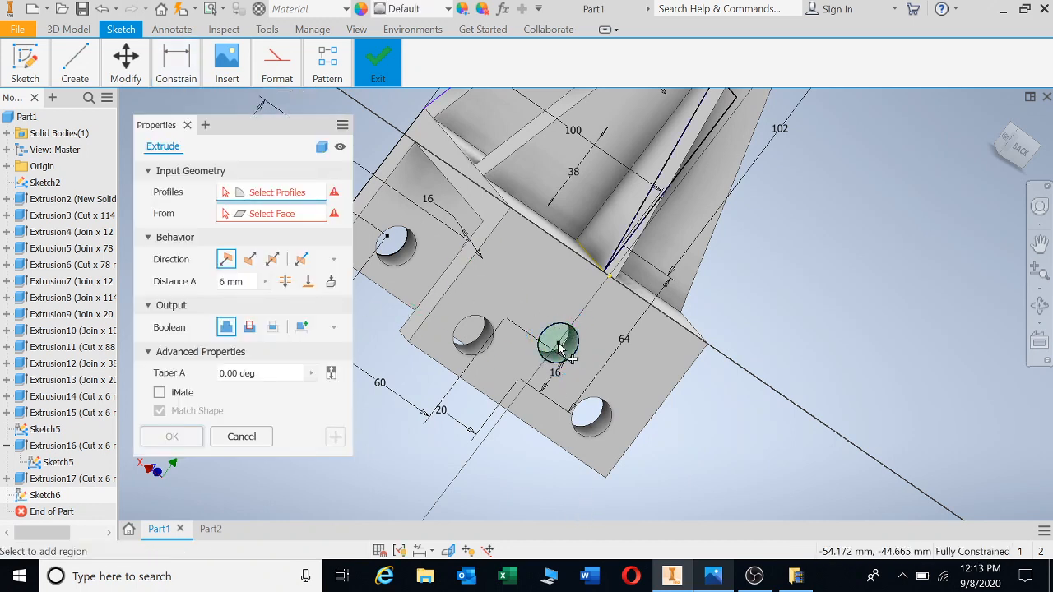
click(559, 349)
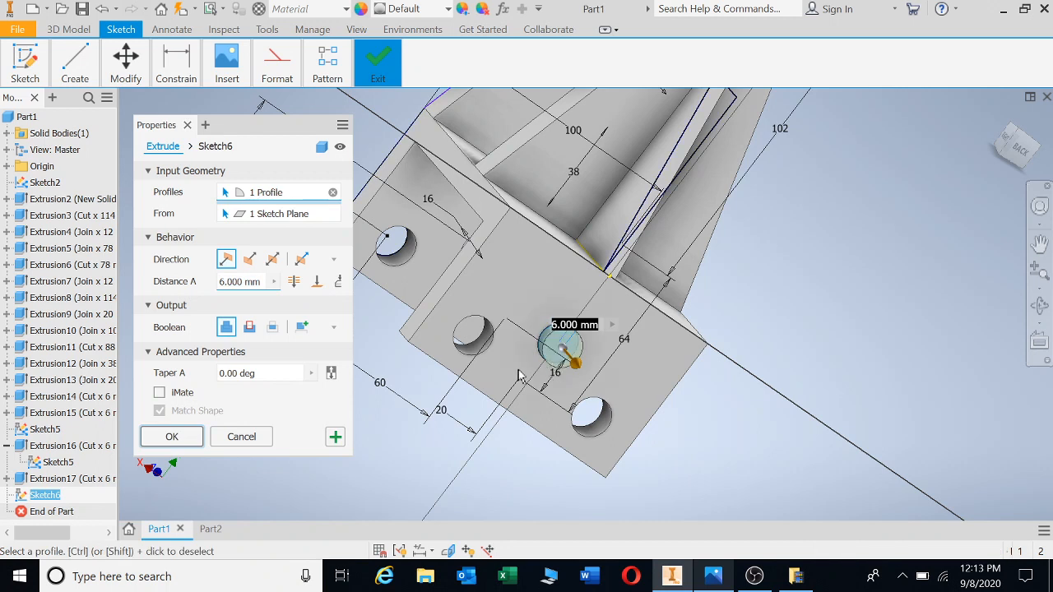
click(249, 260)
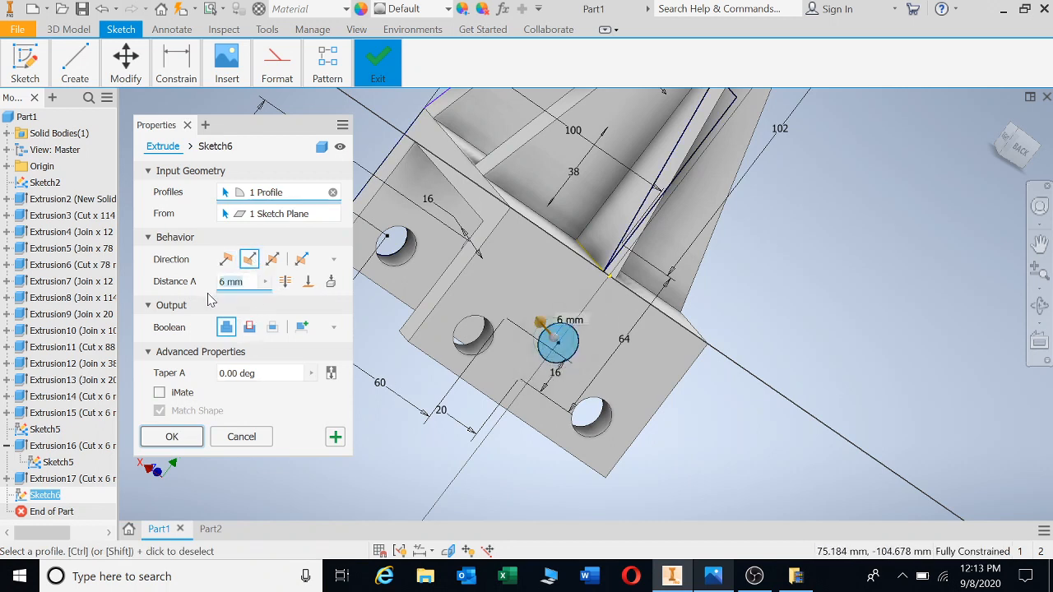
text(12)
click(172, 437)
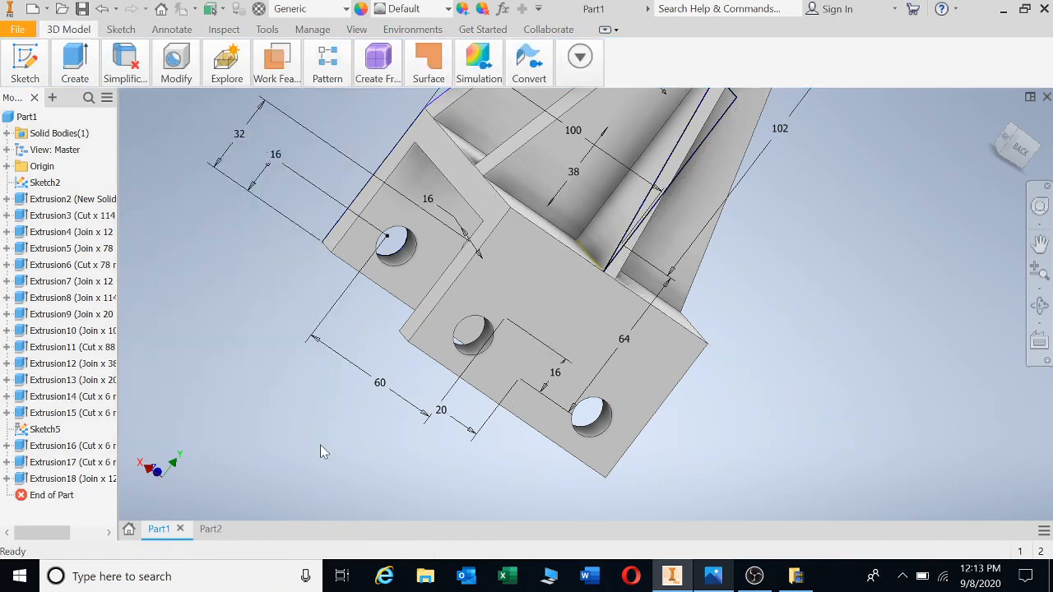
Check the finished bracket against the reference drawing and return the model to an isometric view.
click(714, 575)
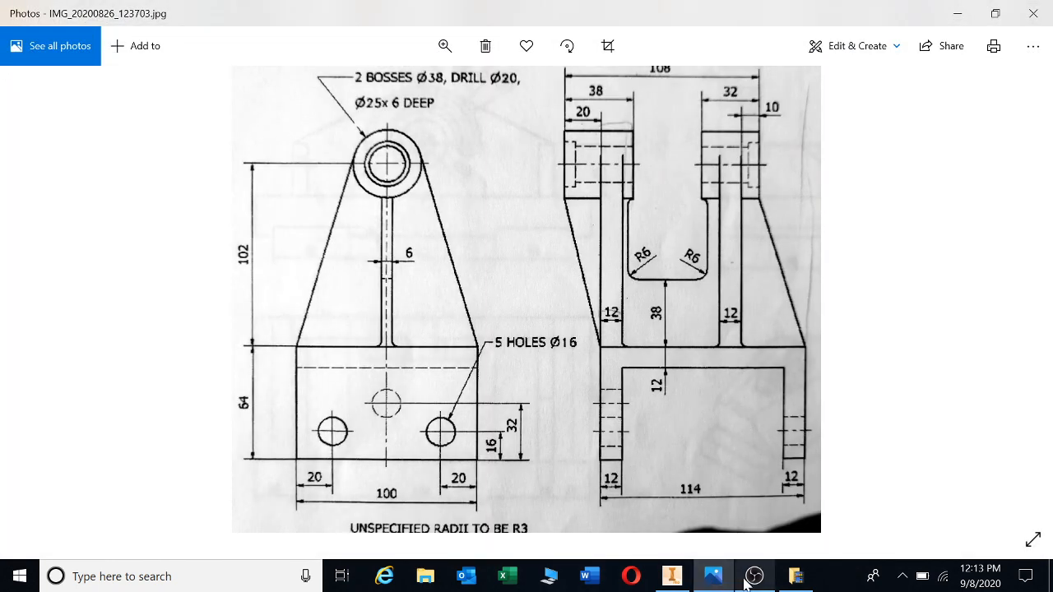
click(716, 580)
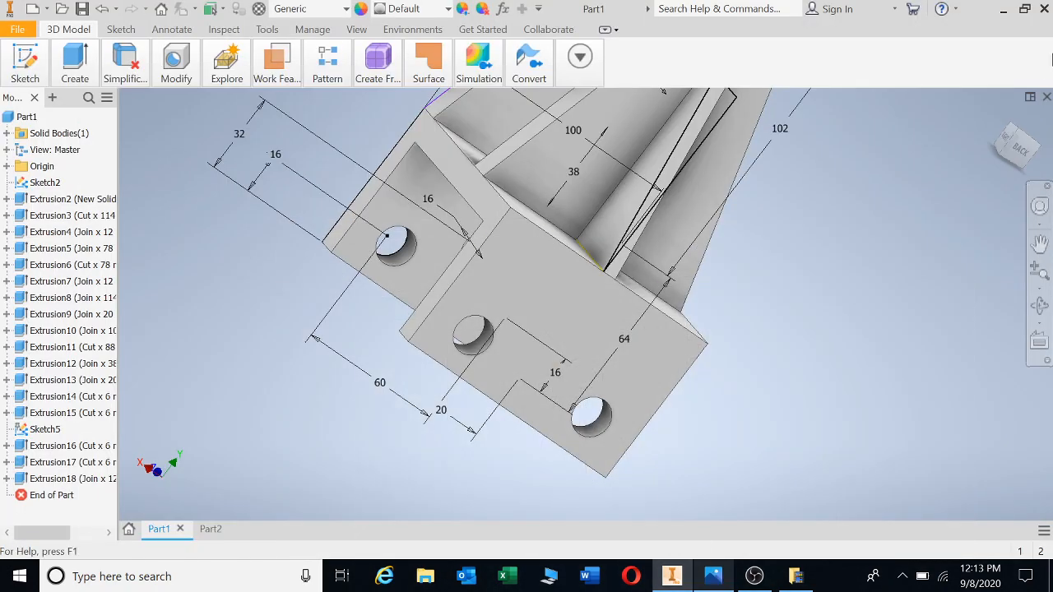
click(998, 118)
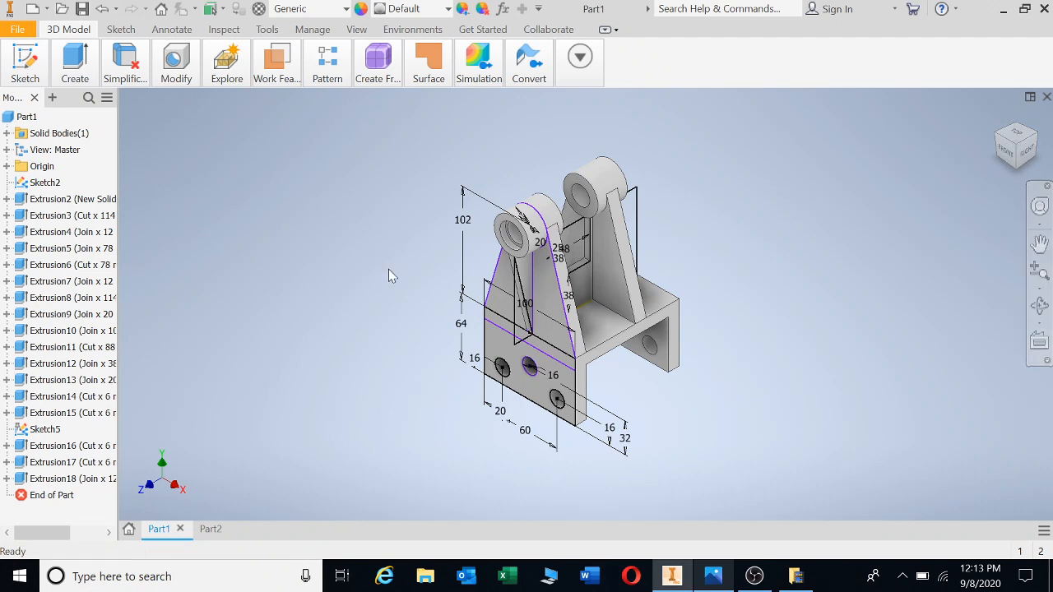
Save the part in Documents as "Boss drawing", declining to overwrite the existing Part1 file.
click(81, 9)
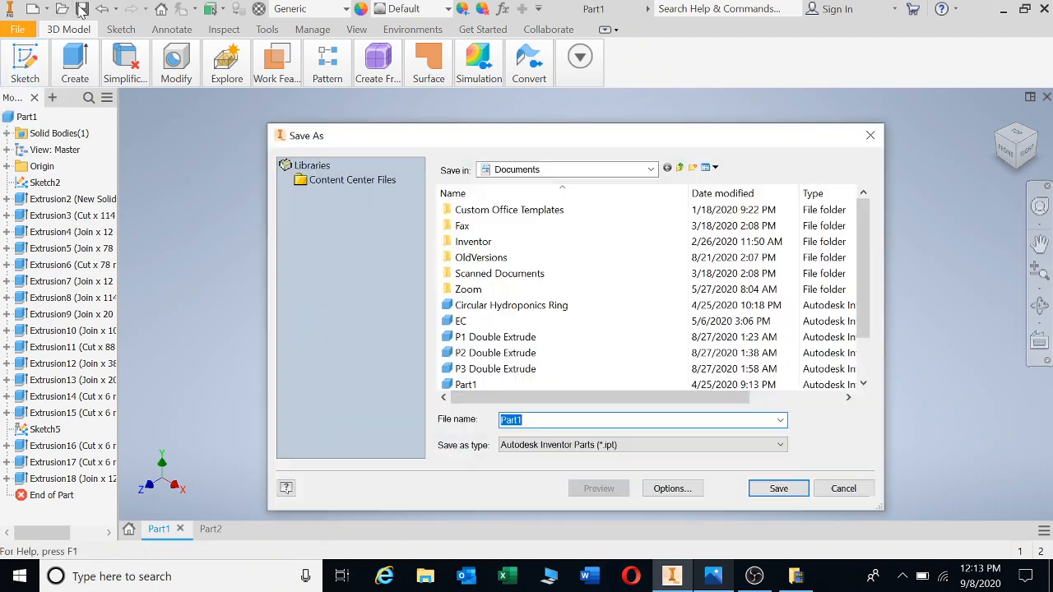
click(783, 490)
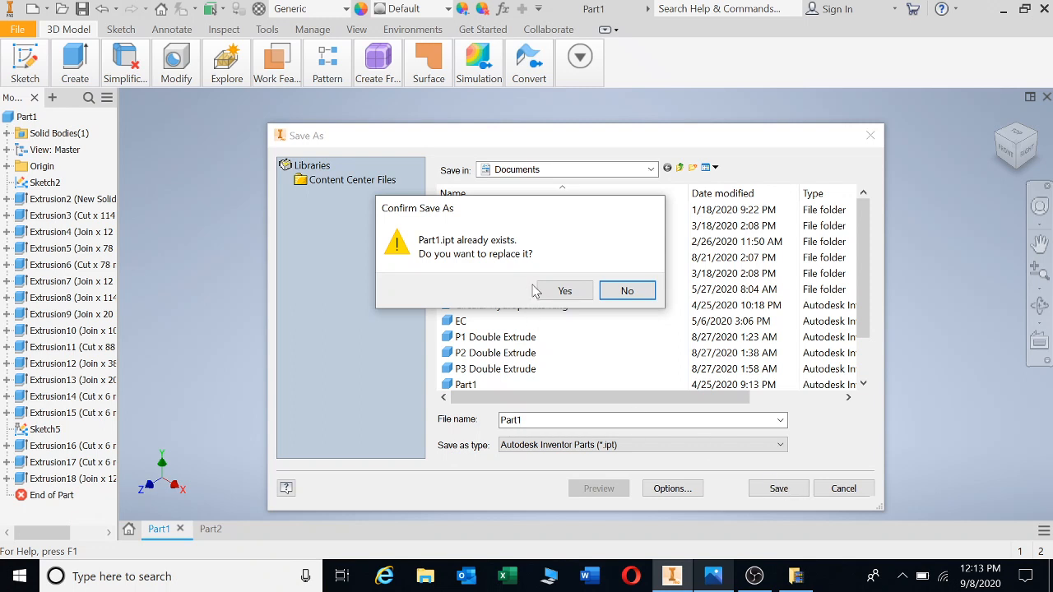
click(628, 291)
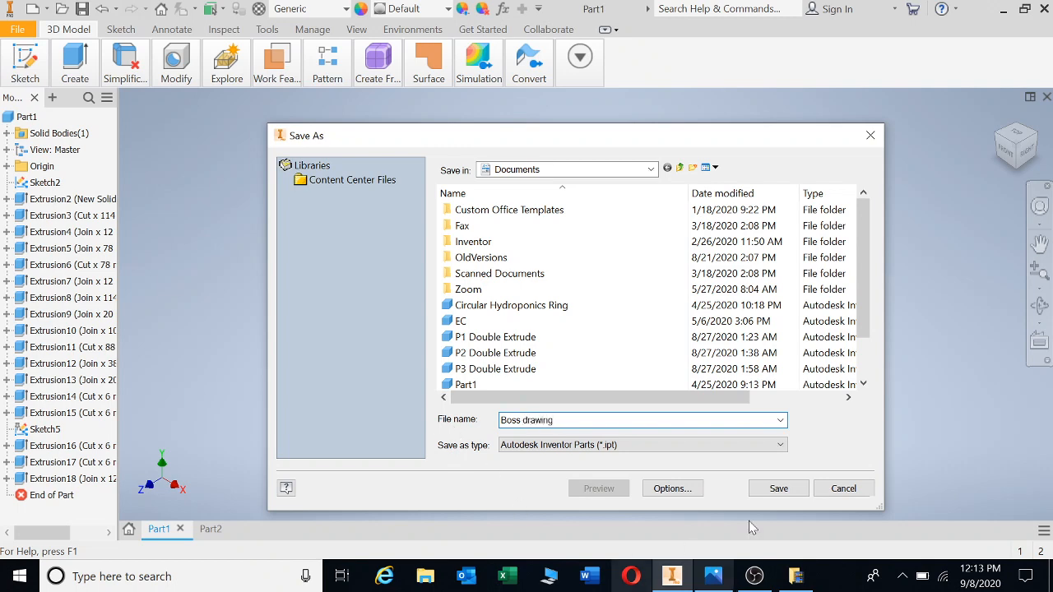
click(779, 489)
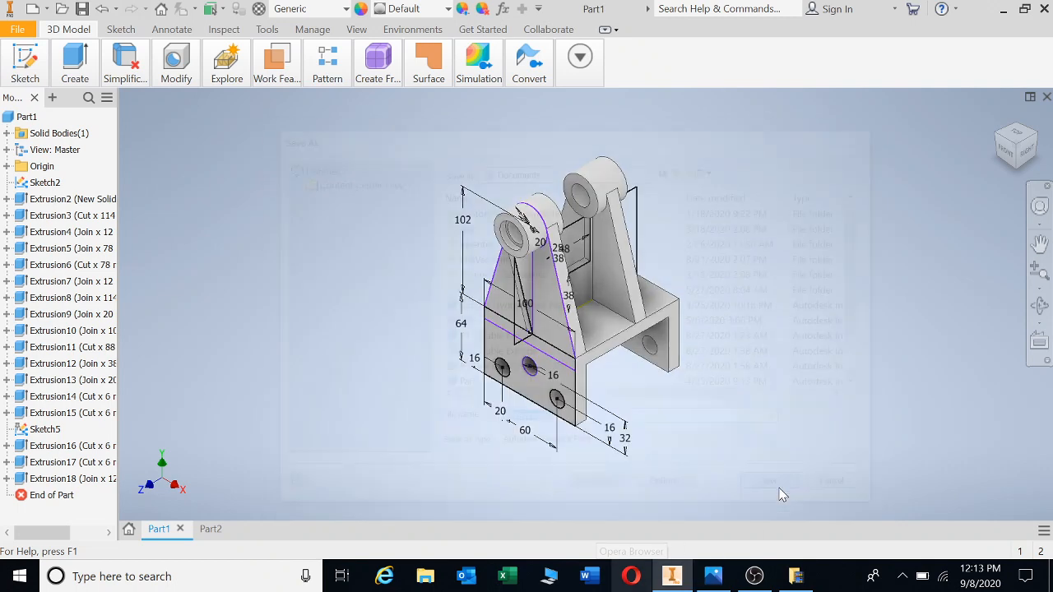
click(750, 578)
click(752, 578)
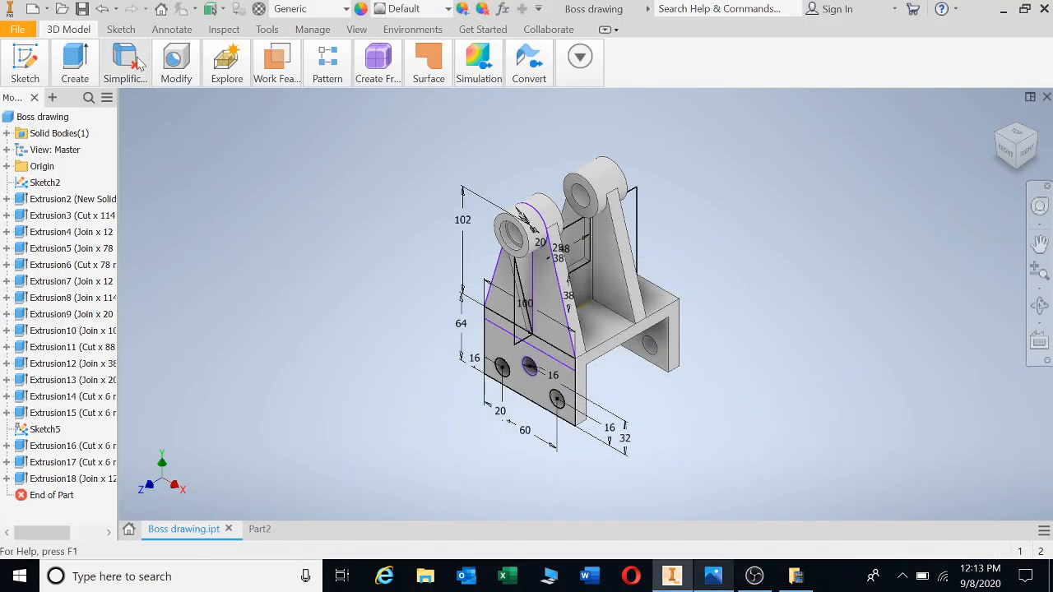
Undo the recent modelling operations until Extrusion14 is the last feature in the part.
click(102, 9)
click(104, 15)
click(105, 15)
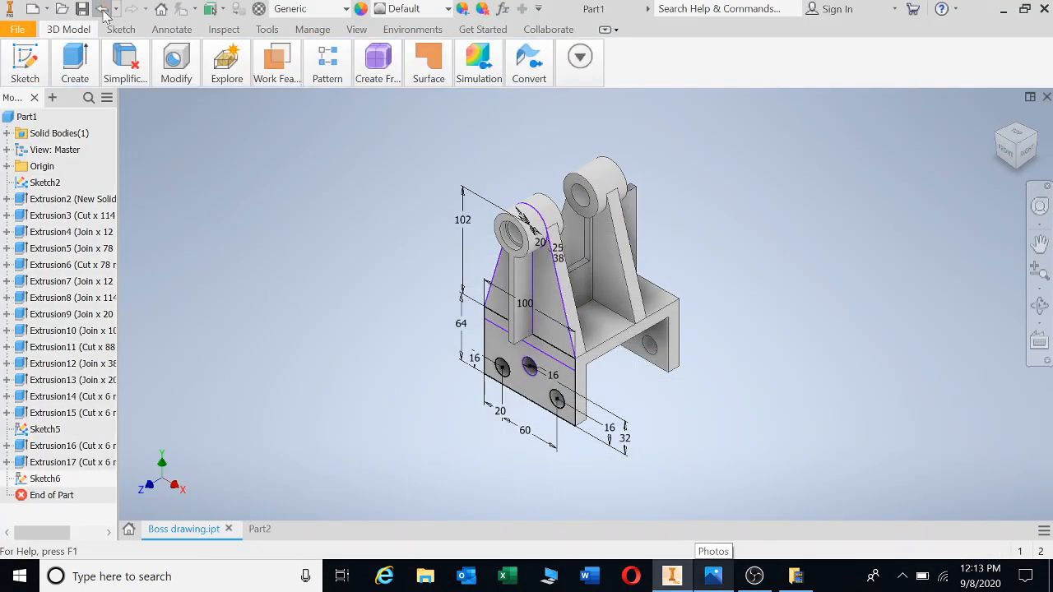
click(104, 15)
click(104, 14)
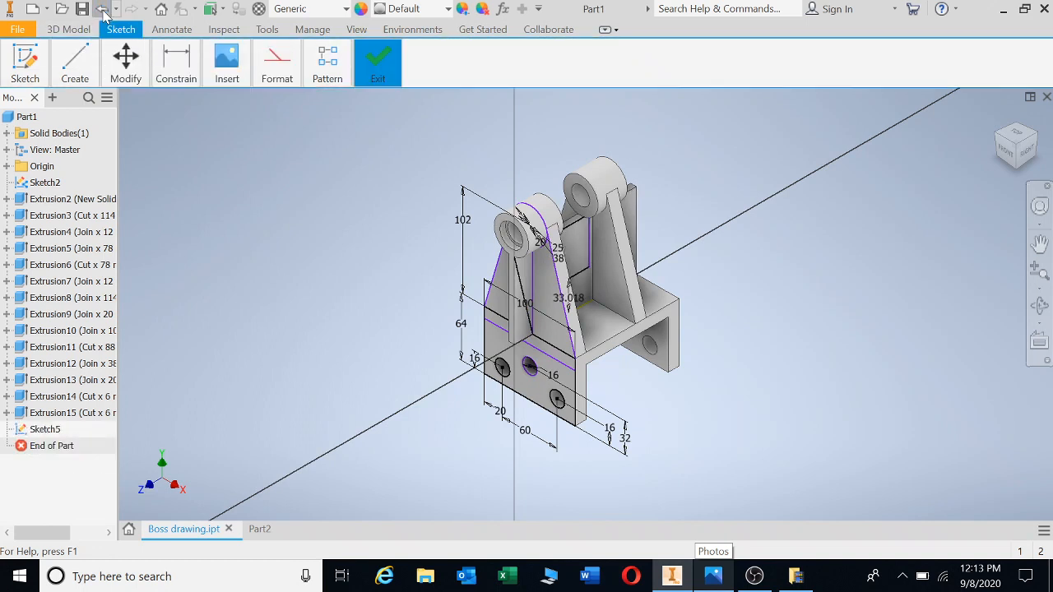
click(102, 9)
click(102, 9)
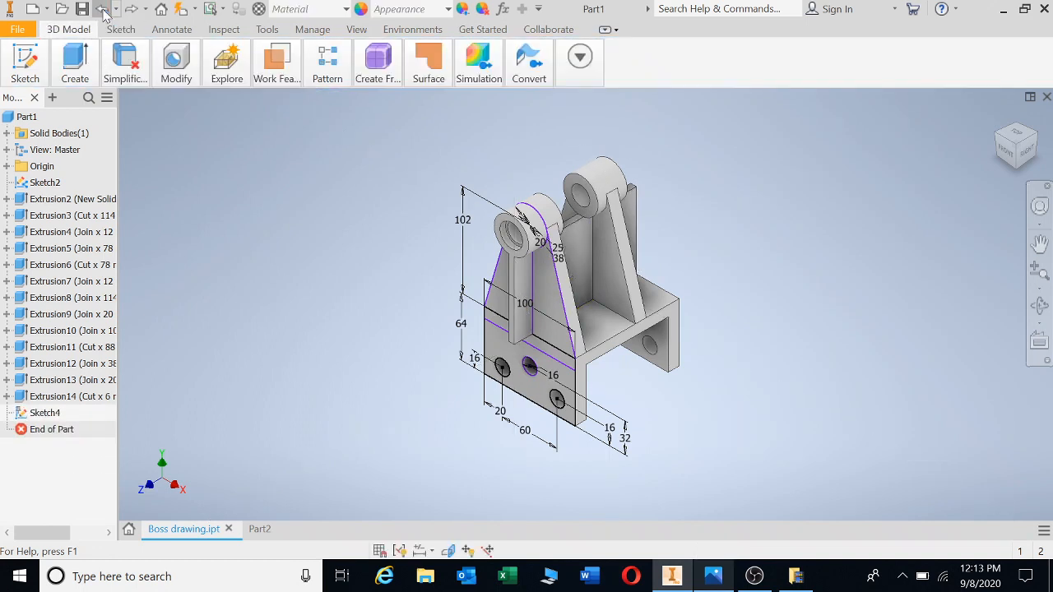
click(102, 9)
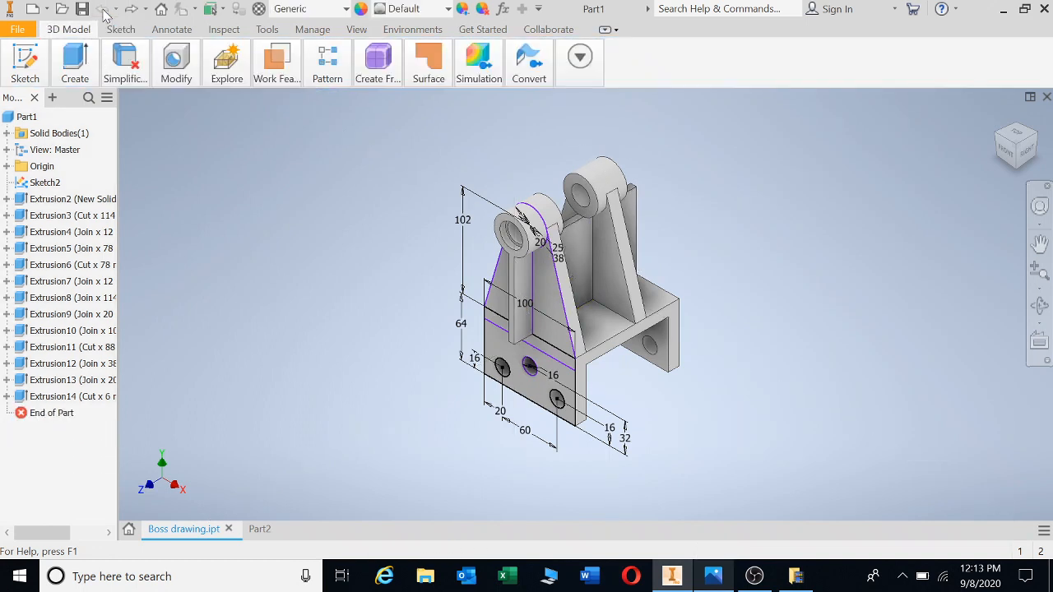
Delete the base block feature Extrusion2 and the 12 mm join feature Extrusion4 from the part.
right_click(49, 205)
click(90, 275)
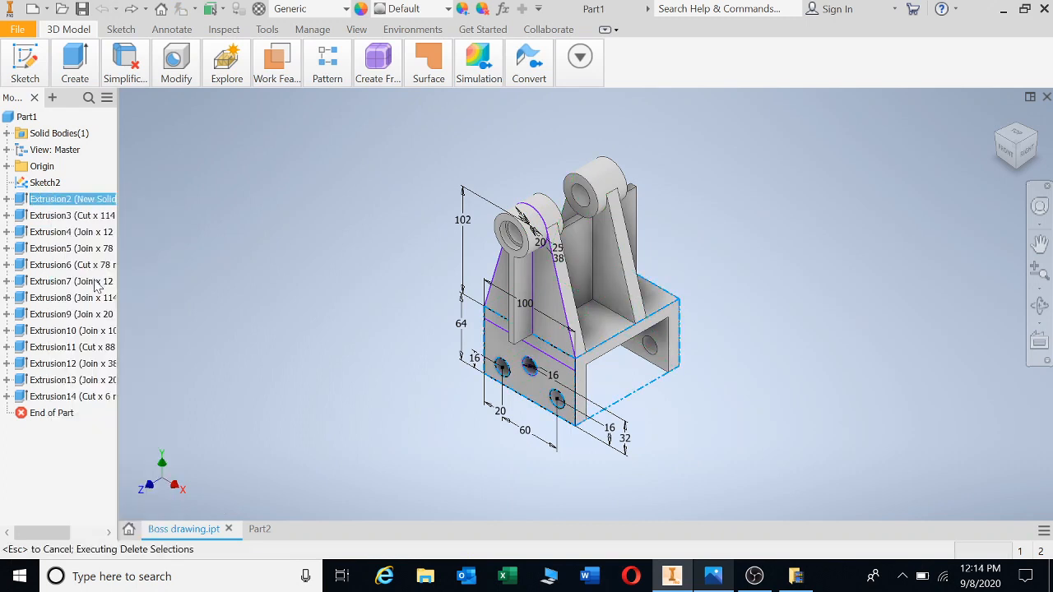
right_click(67, 215)
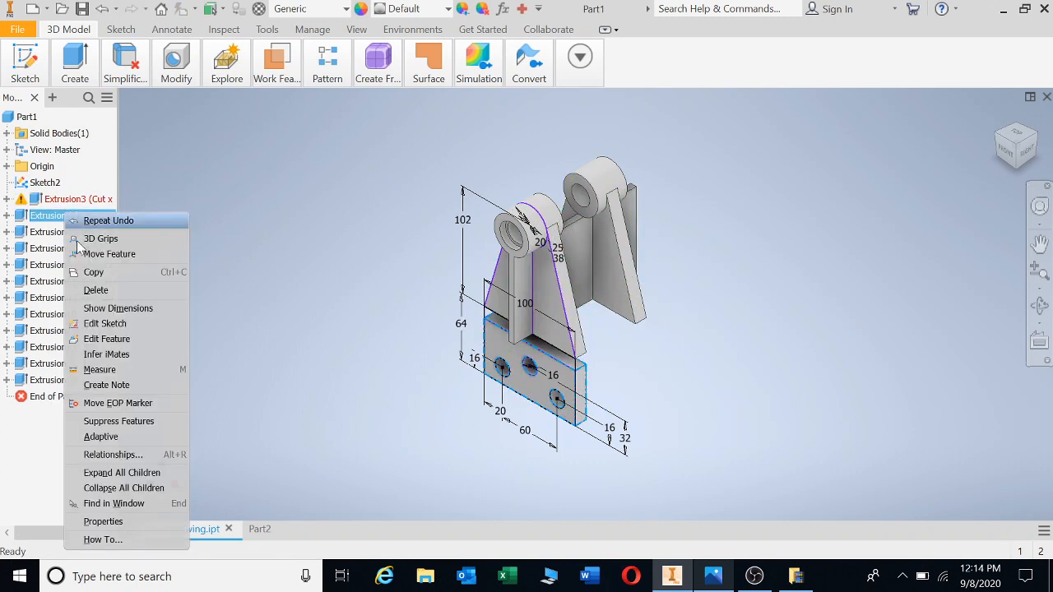
click(101, 295)
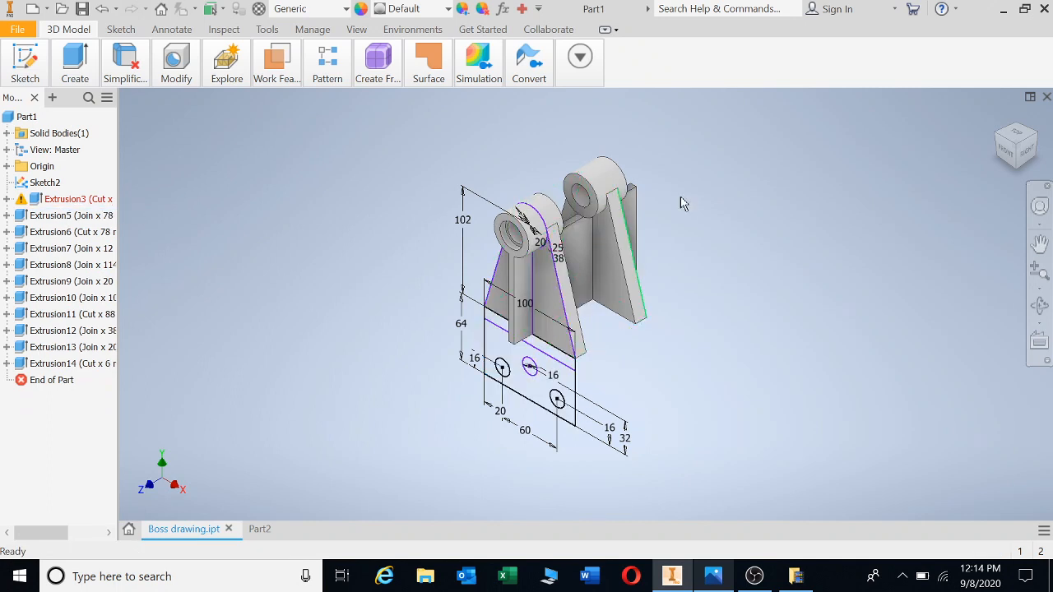
Delete the features Extrusion5 and Extrusion7 from the bracket part.
right_click(75, 218)
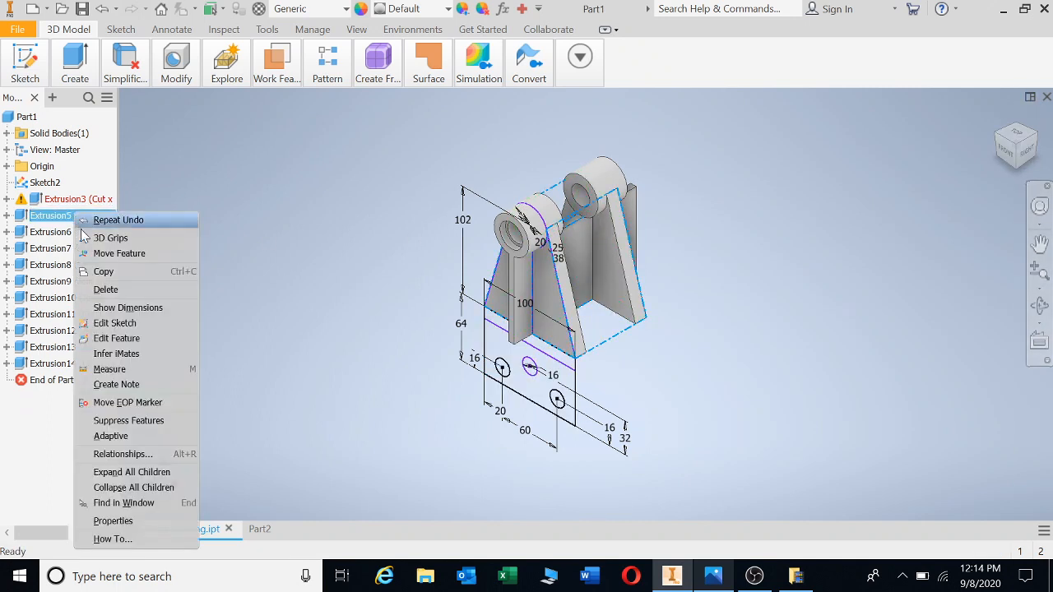
click(130, 288)
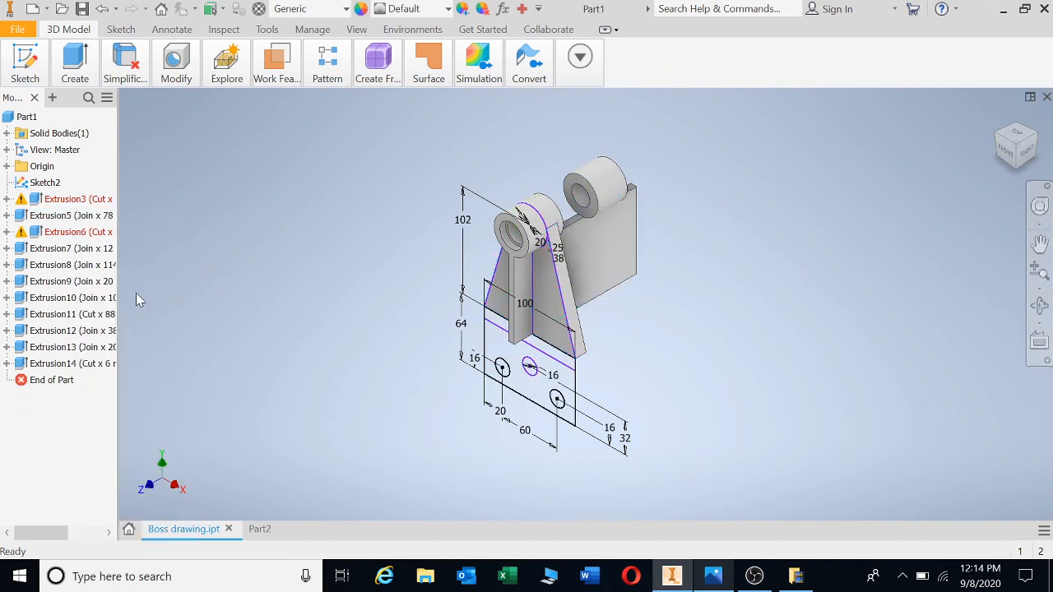
right_click(66, 230)
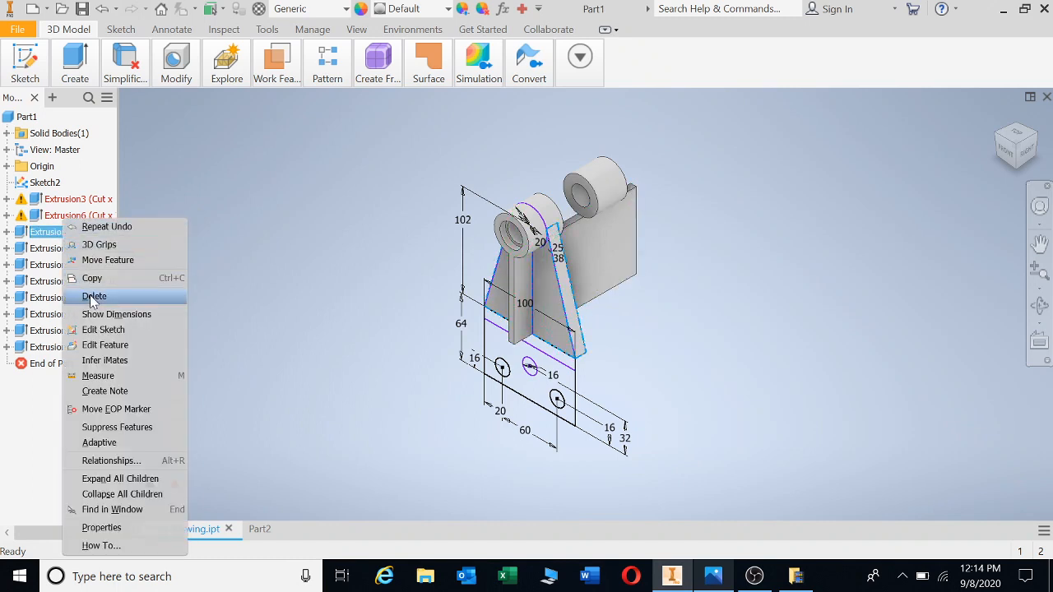
click(90, 296)
Delete Extrusion9 together with its dependent sketches and features, and delete Extrusion8.
right_click(60, 248)
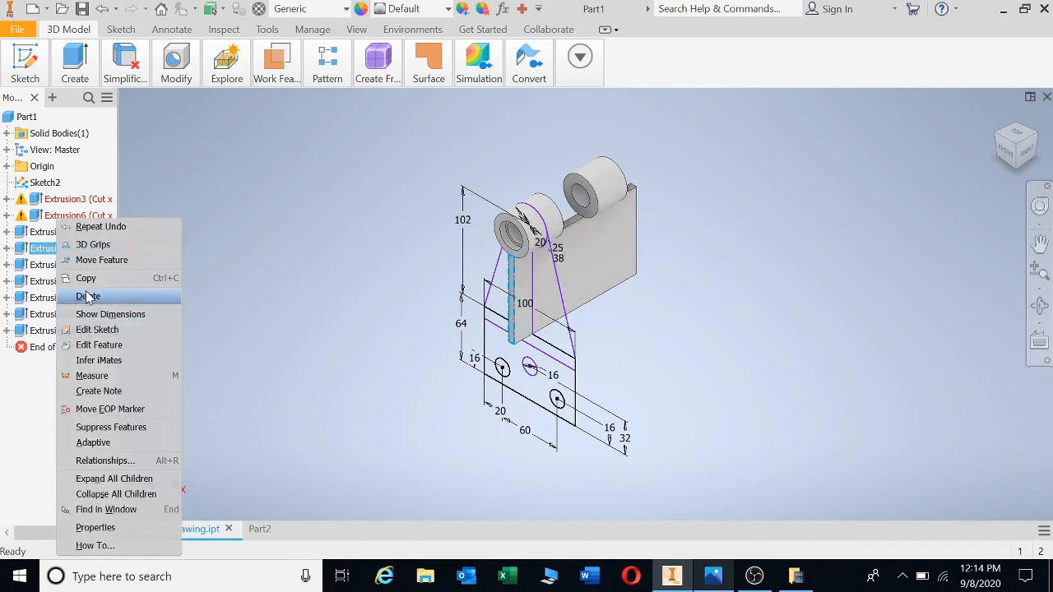
click(85, 296)
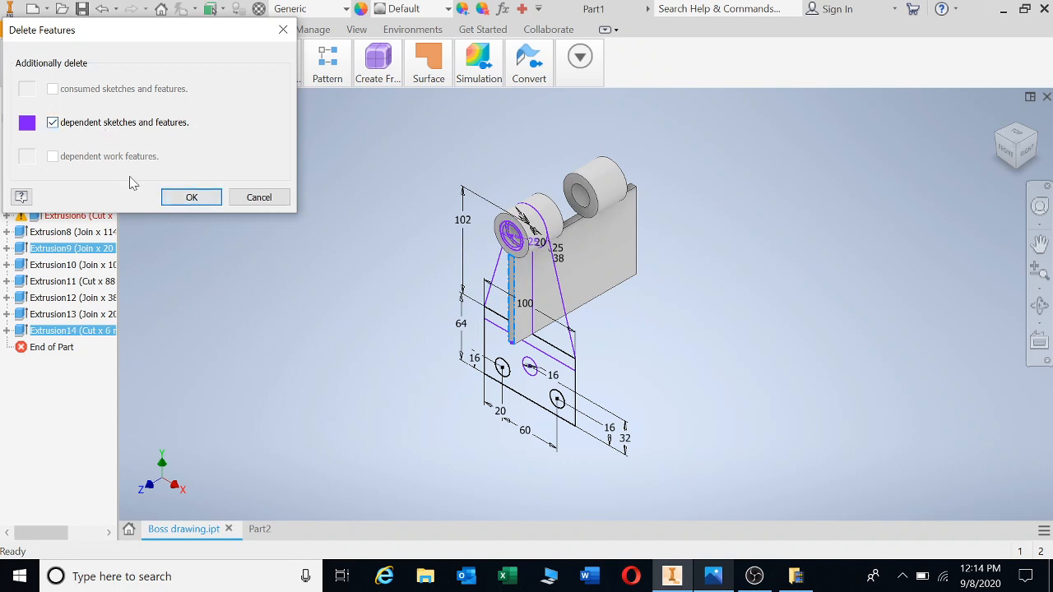
click(183, 198)
right_click(81, 232)
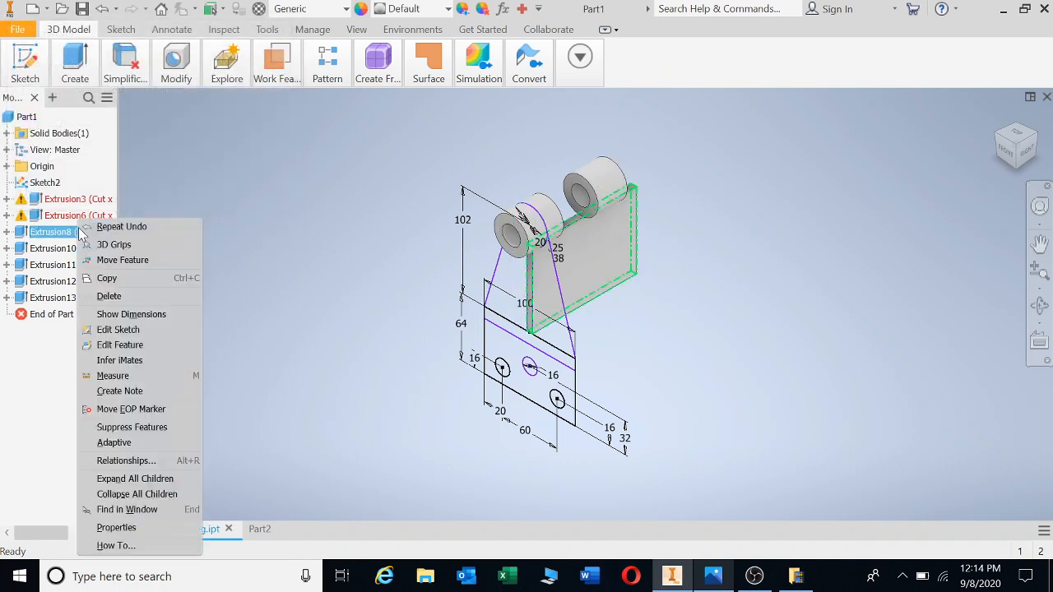
click(120, 294)
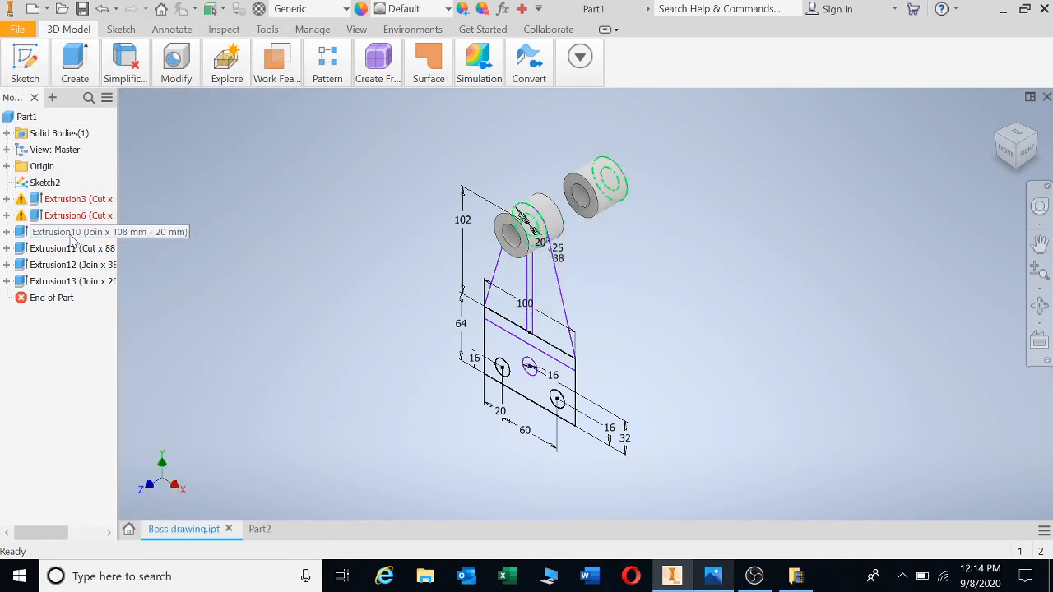
Select Extrusion10, Extrusion11, Extrusion12 and Extrusion13 together and delete them.
click(70, 234)
ctrl+click(68, 248)
ctrl+click(67, 265)
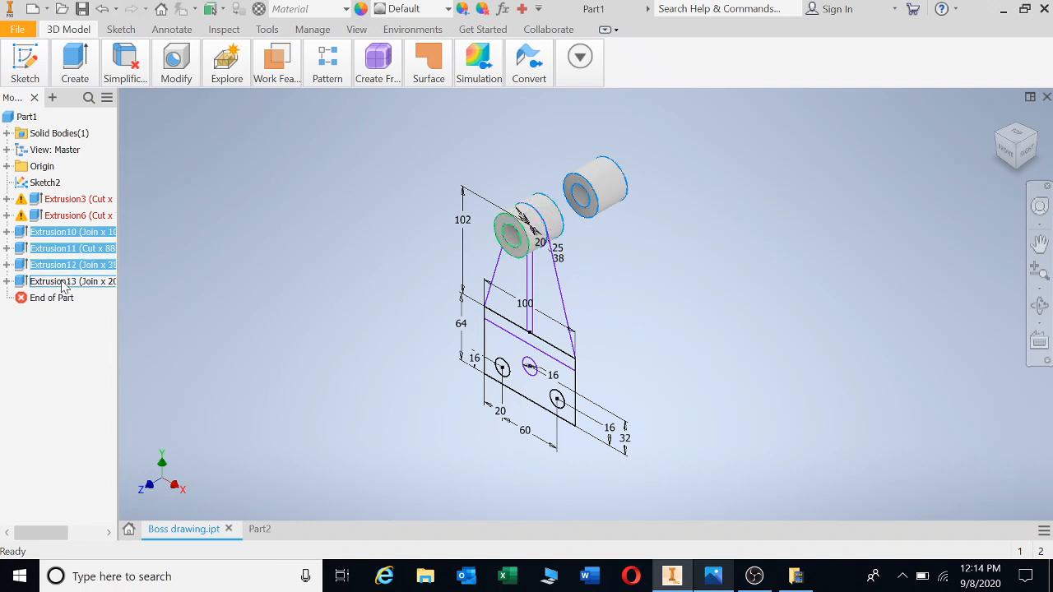
ctrl+click(66, 281)
right_click(66, 281)
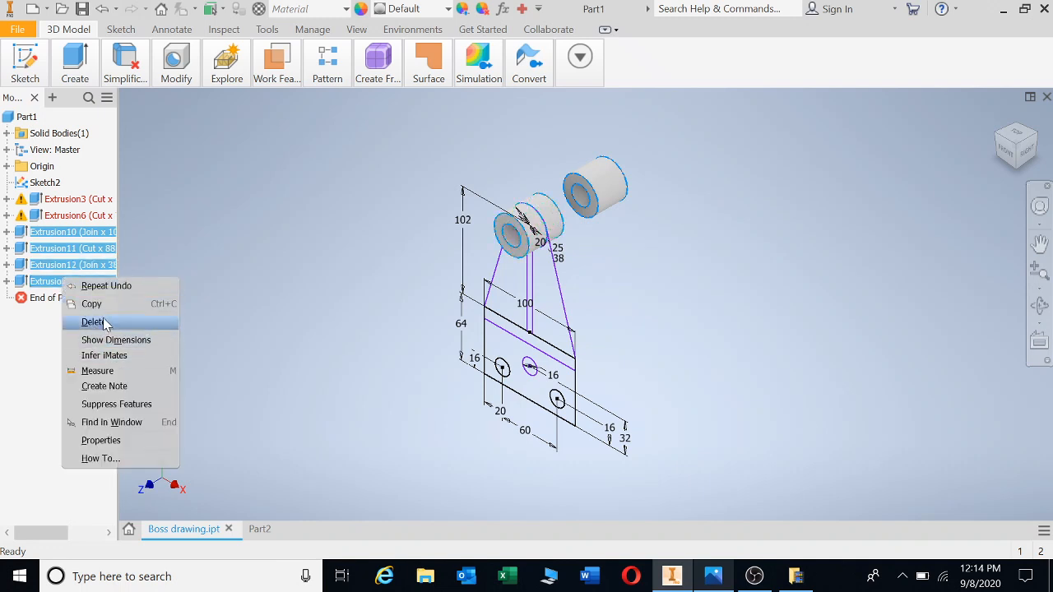
click(106, 326)
Delete the two remaining failed cut features, Extrusion3 and Extrusion6.
click(70, 200)
ctrl+click(75, 216)
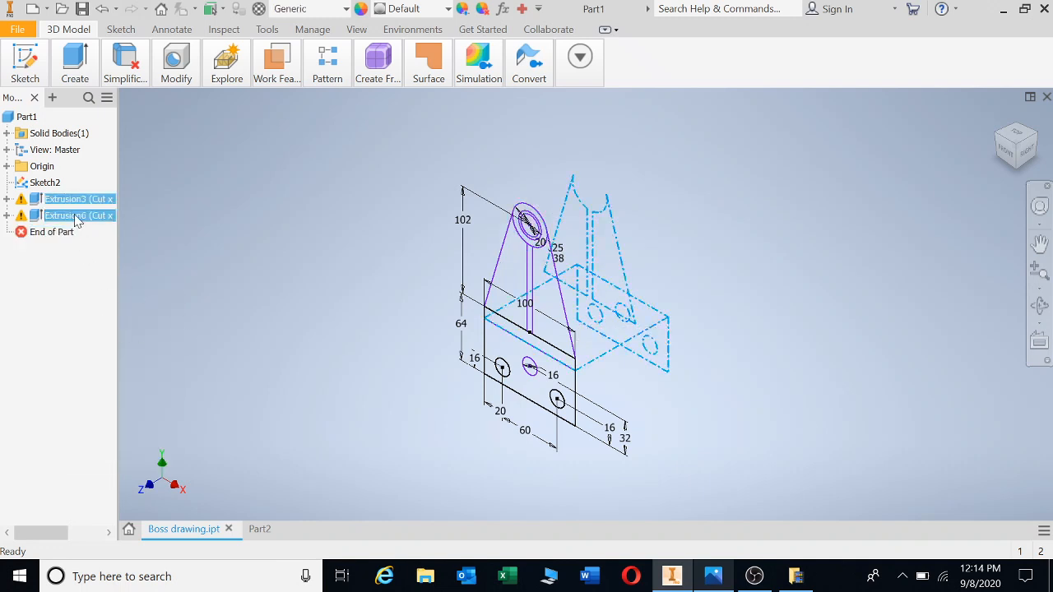
right_click(76, 215)
click(106, 239)
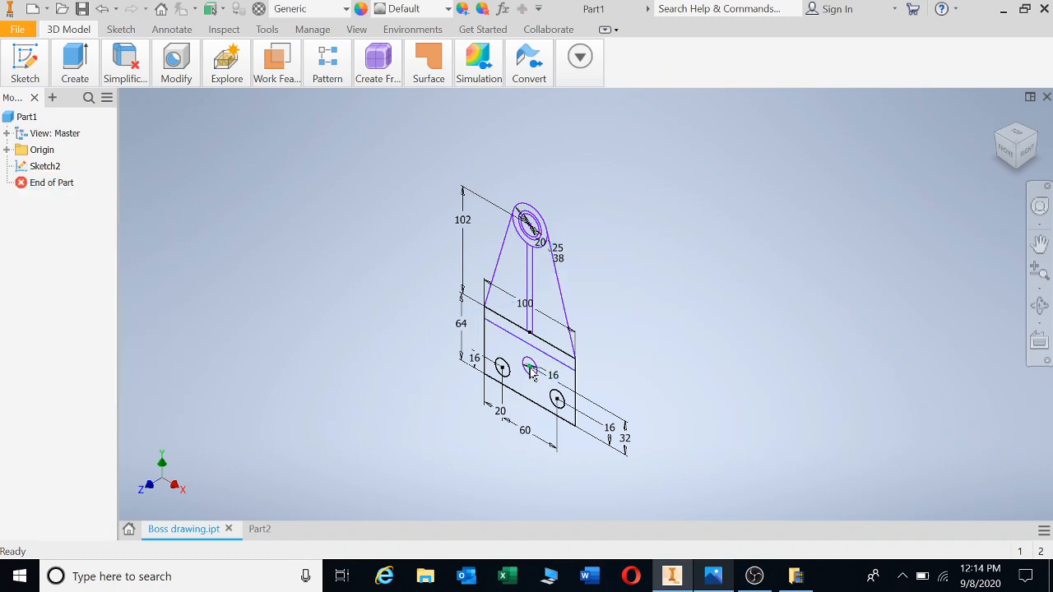
Close the Boss drawing.ipt part so that only the empty Part2 stays open.
scroll(621, 355, down, 4)
middle_drag(620, 352, 654, 333)
scroll(651, 334, up, 2)
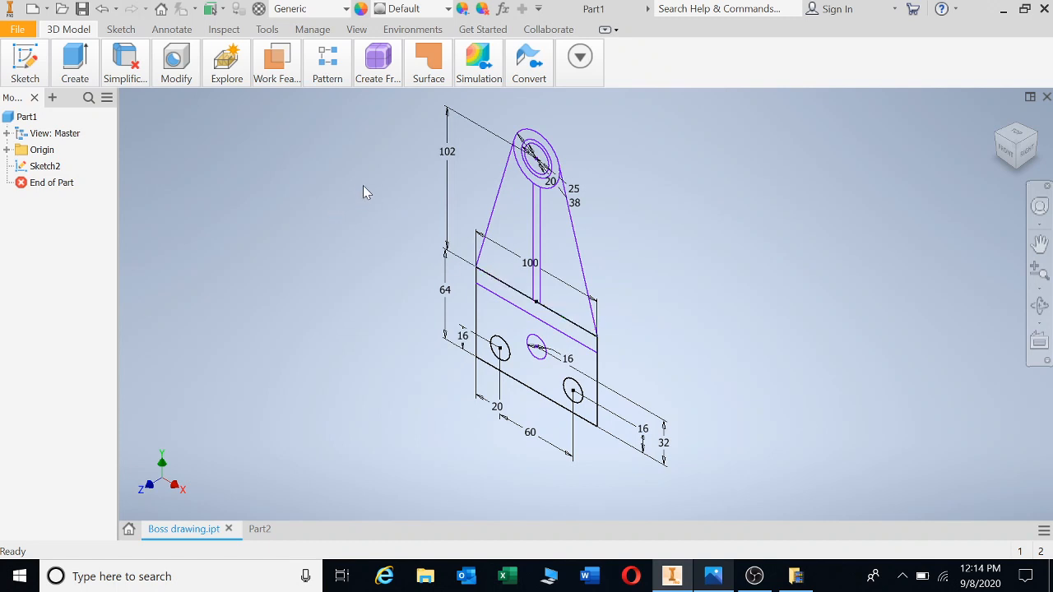
click(1046, 97)
click(492, 327)
Start a 2D sketch on the XY plane and draw a rectangle about 22 by 12 mm, down and left from the origin.
click(25, 65)
click(33, 115)
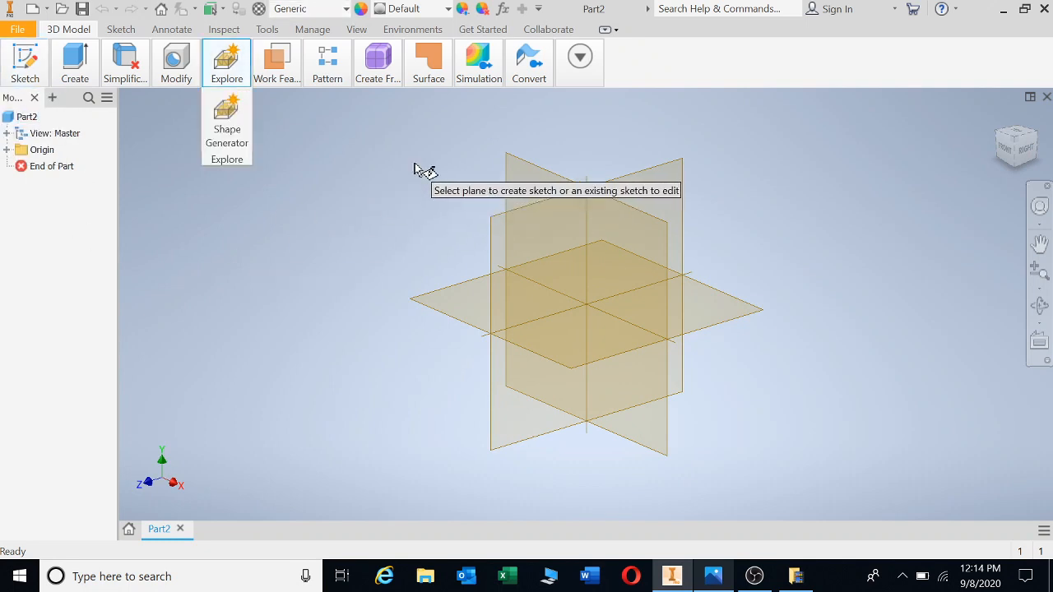
click(527, 173)
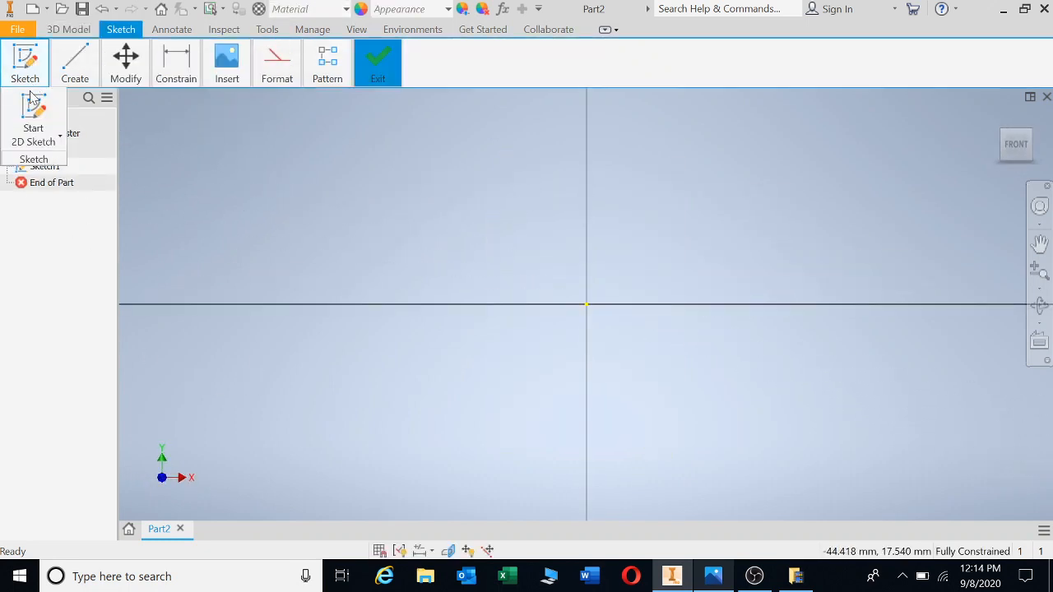
click(75, 64)
click(189, 132)
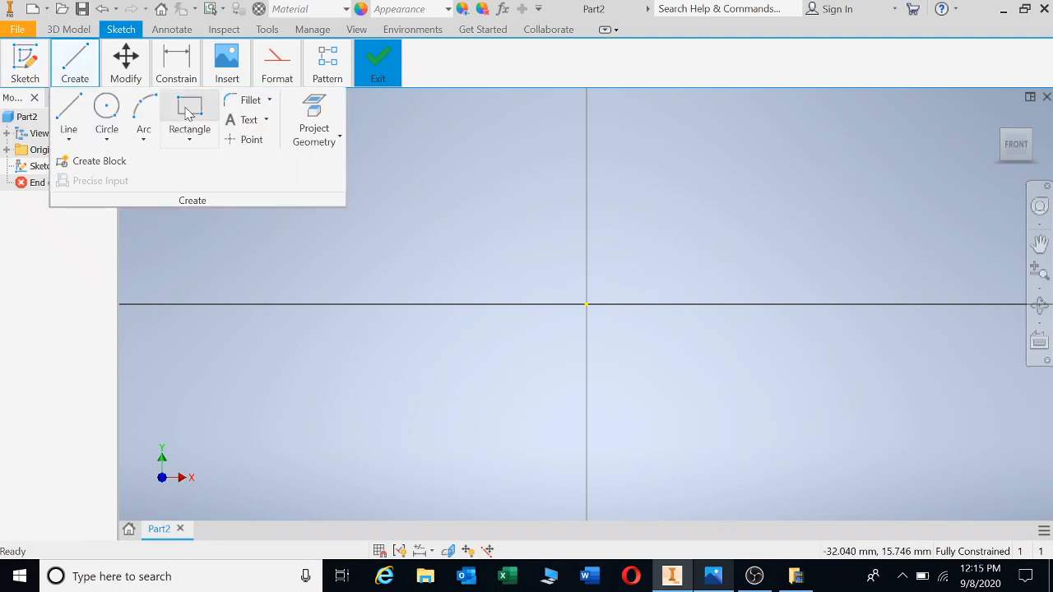
click(585, 304)
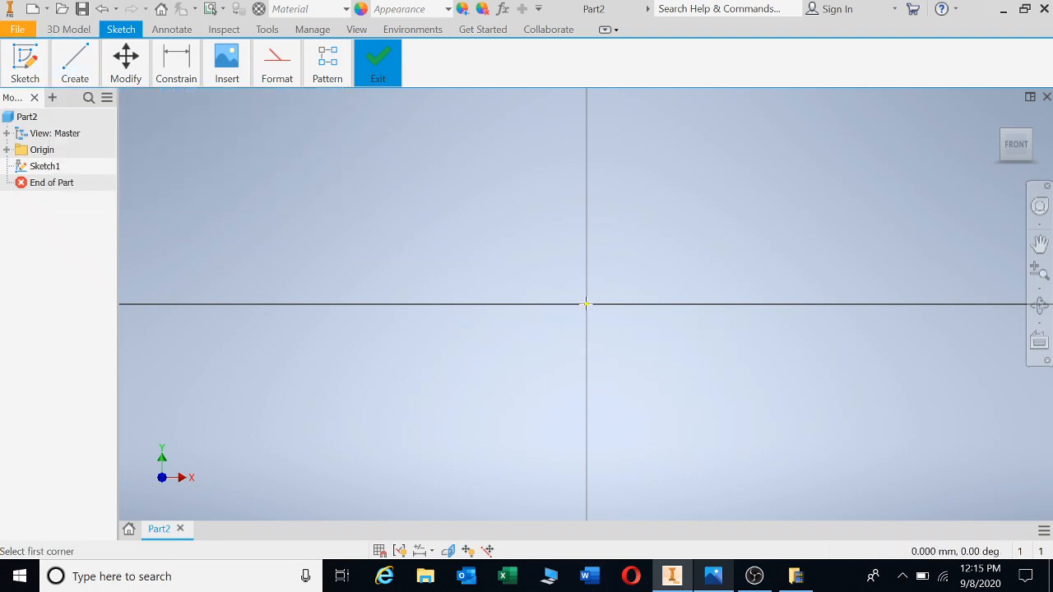
click(315, 459)
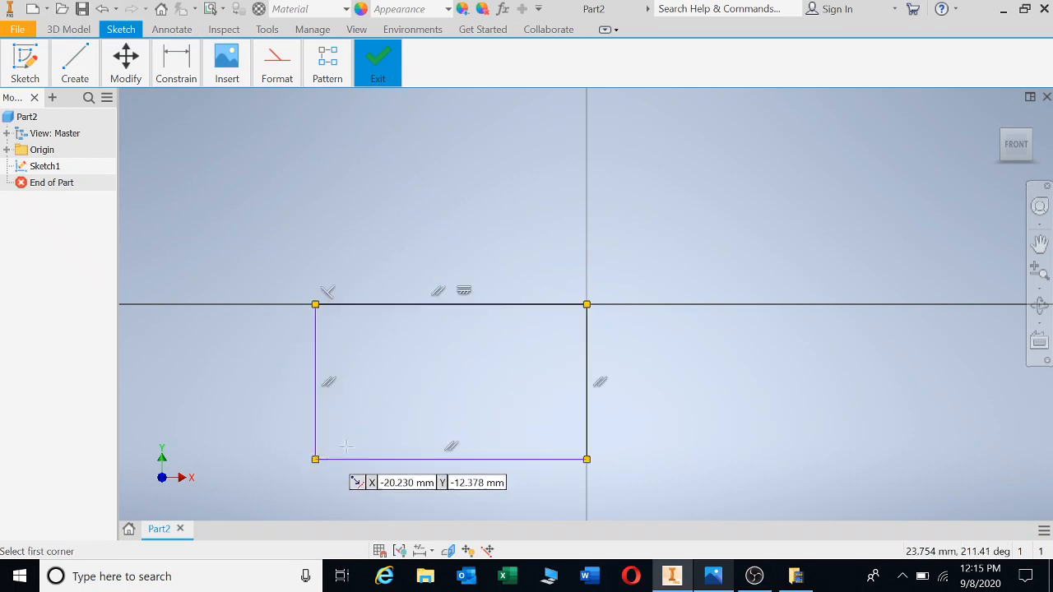
Draw a smaller rectangle about 17 by 3 mm inside the first one, resting on its lower edge.
click(341, 458)
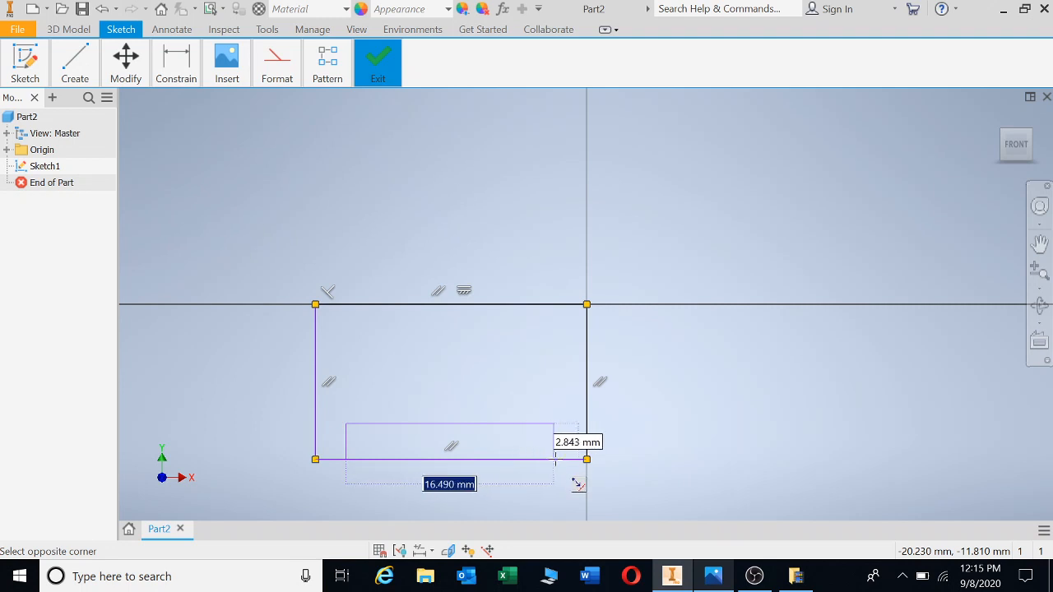
click(578, 482)
key(Escape)
Dimension the outer rectangle's width as 114 mm and fit the sketch in view.
click(185, 81)
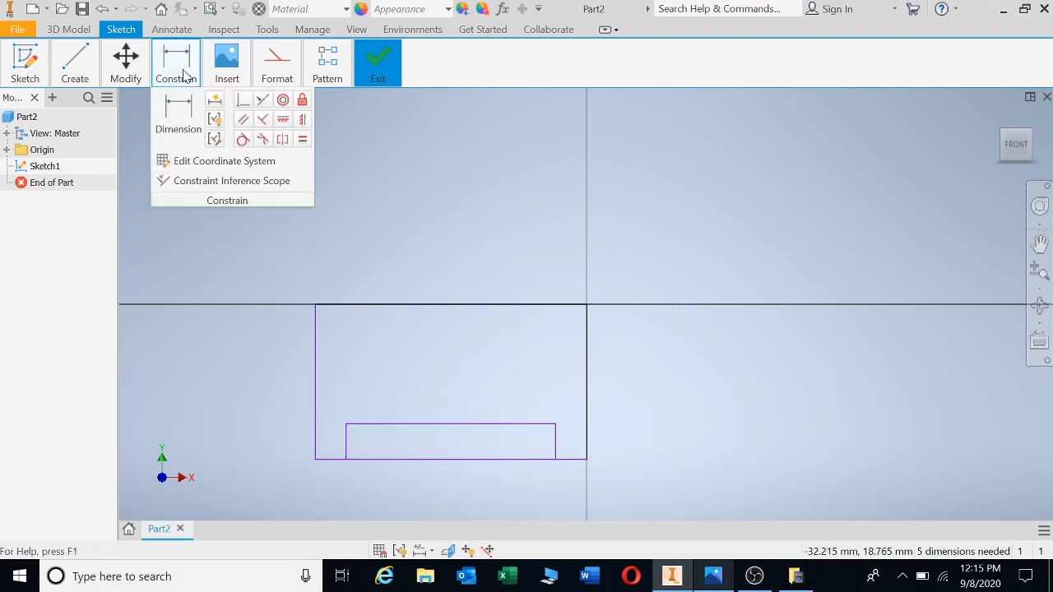
click(177, 115)
click(441, 306)
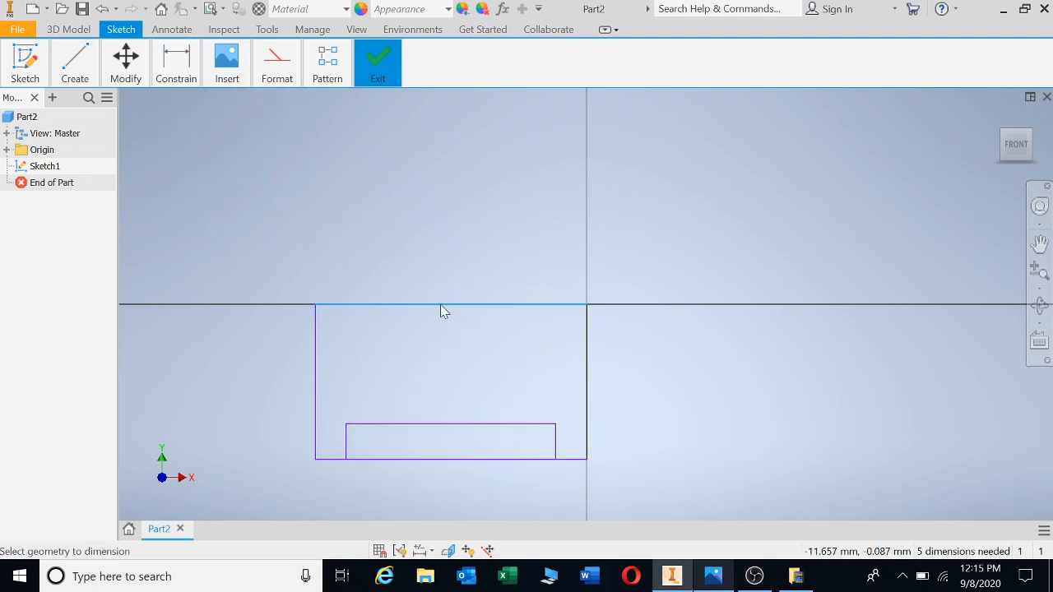
click(437, 228)
text(11)
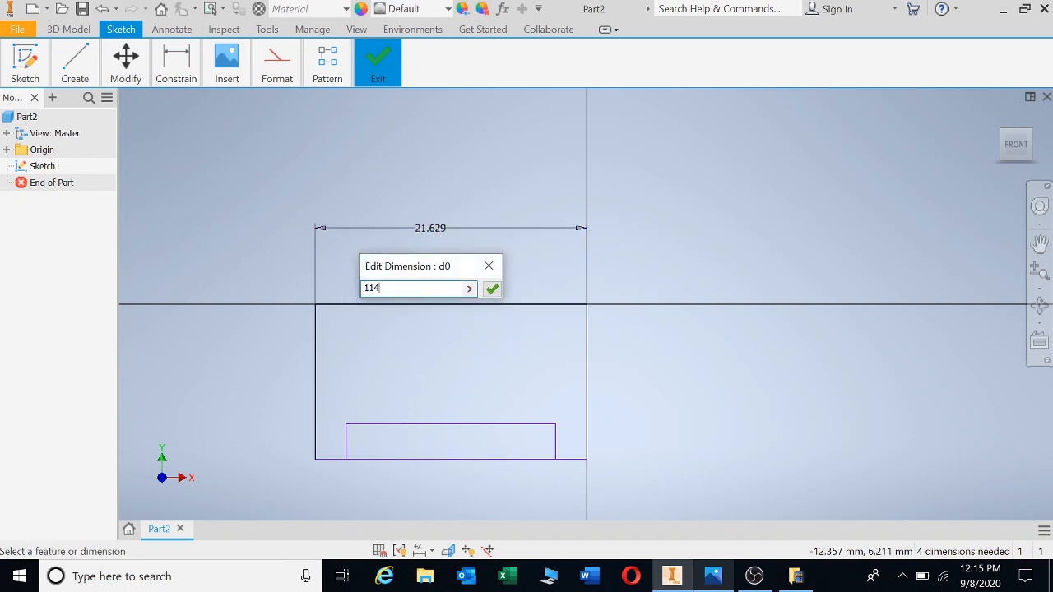
text(4)
key(Return)
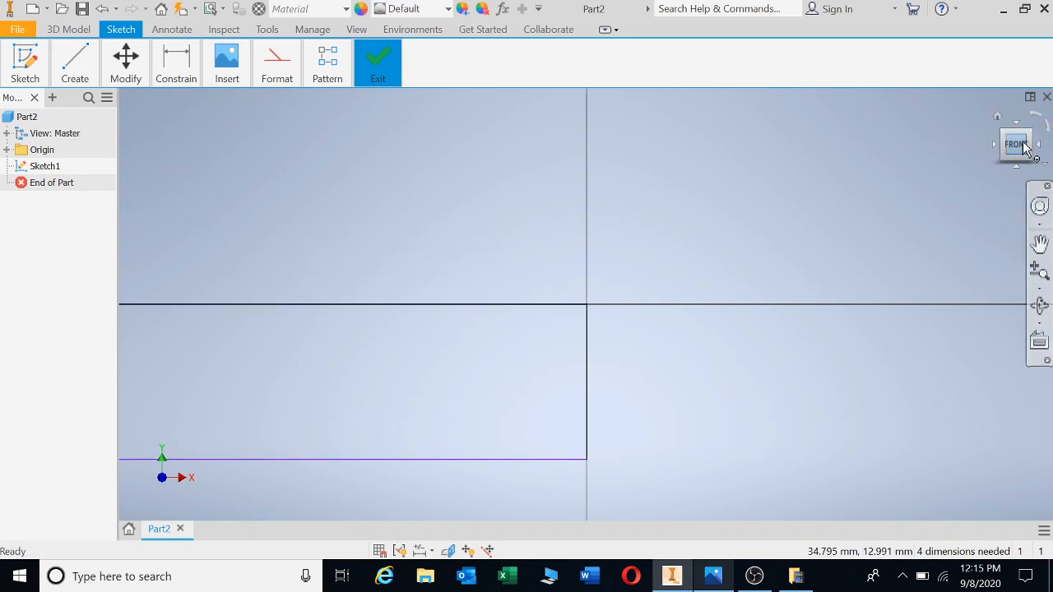
click(1024, 147)
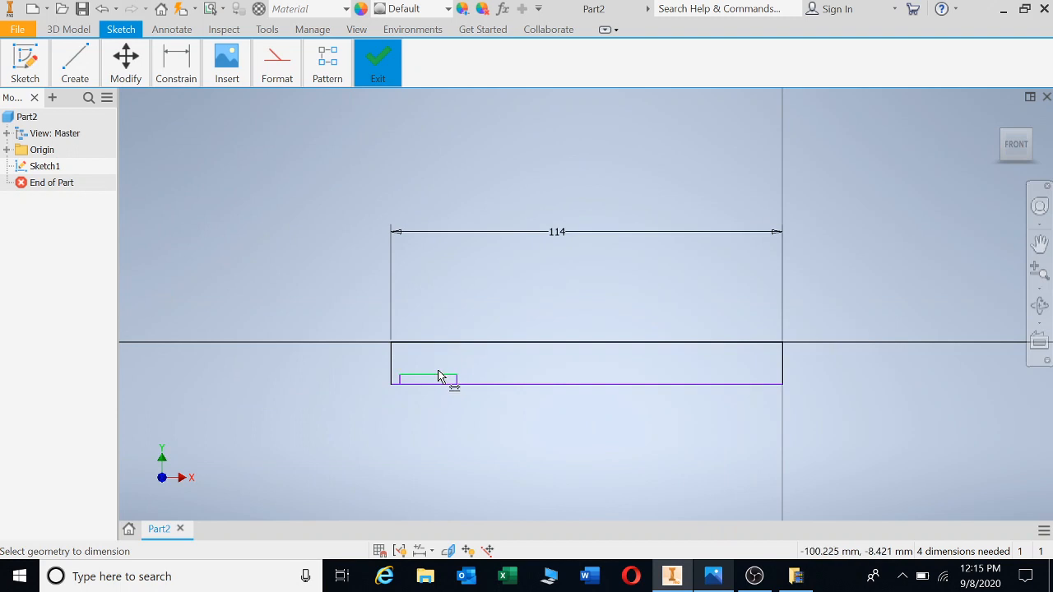
Dimension the inner rectangle's width with the expression 114-12-12.
click(438, 376)
click(467, 318)
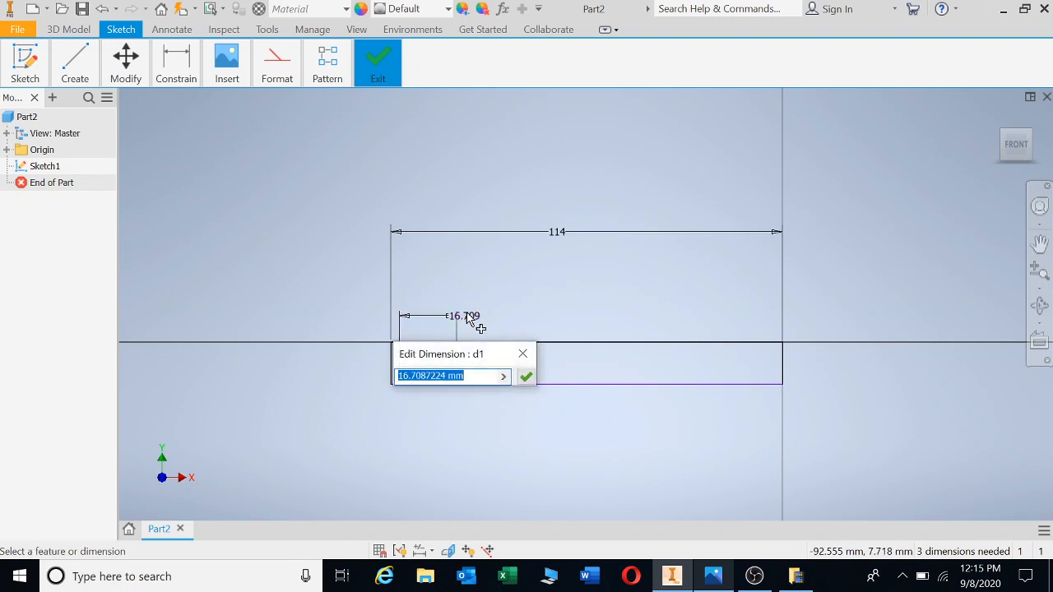
text(114-12-12)
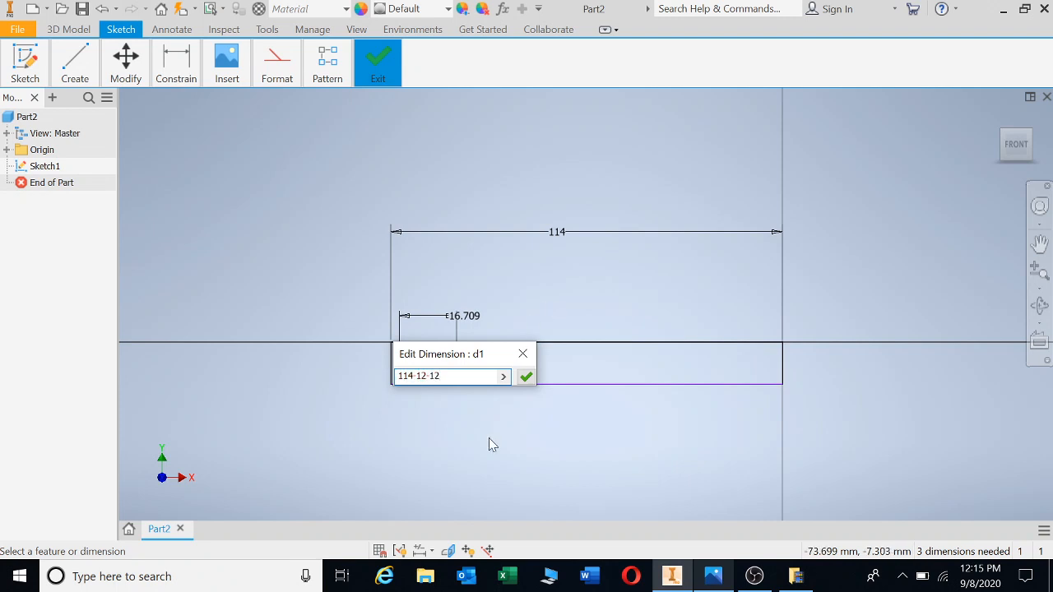
click(525, 376)
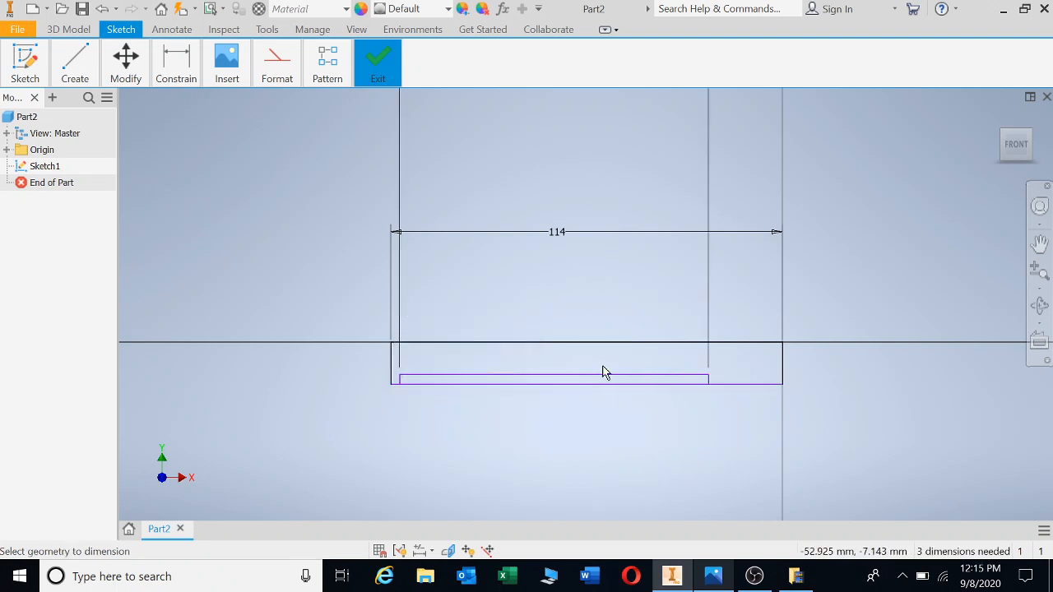
Center the inner rectangle by making its lower edge's midpoint coincident with the midpoint of the outer rectangle's lower edge.
click(176, 65)
click(244, 102)
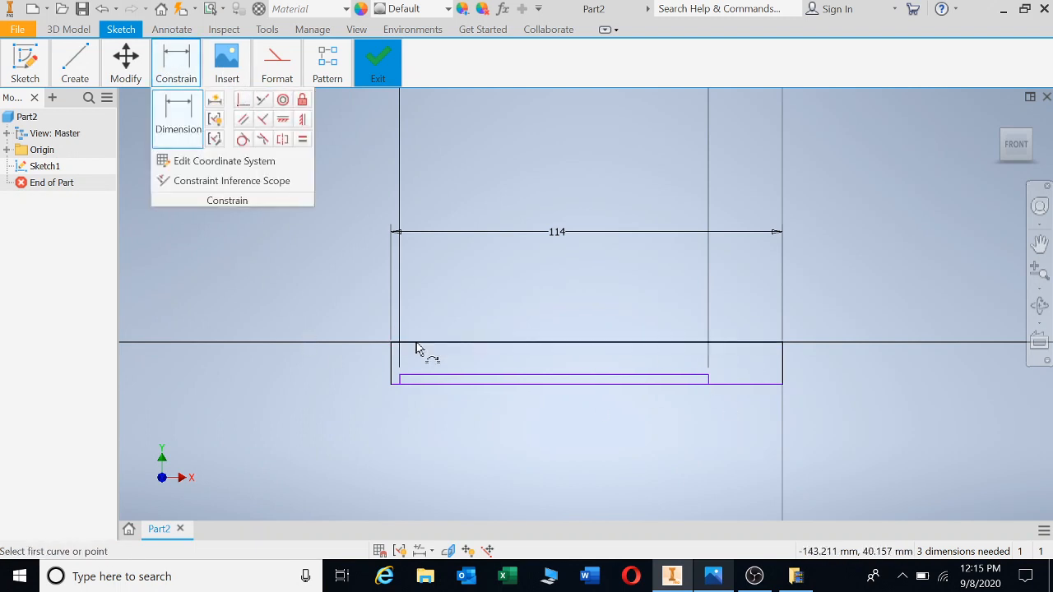
click(556, 385)
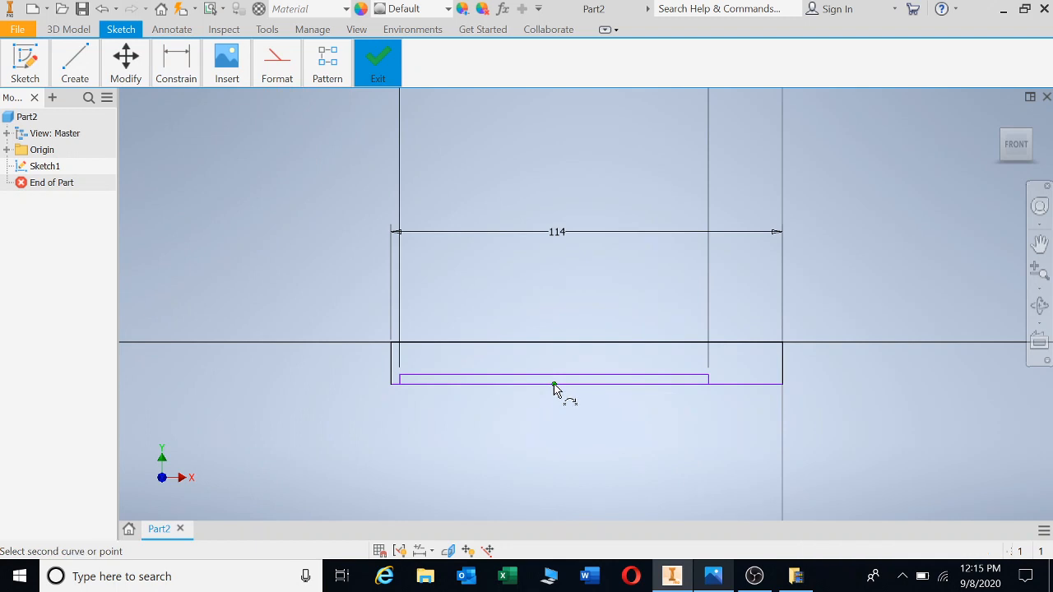
click(587, 385)
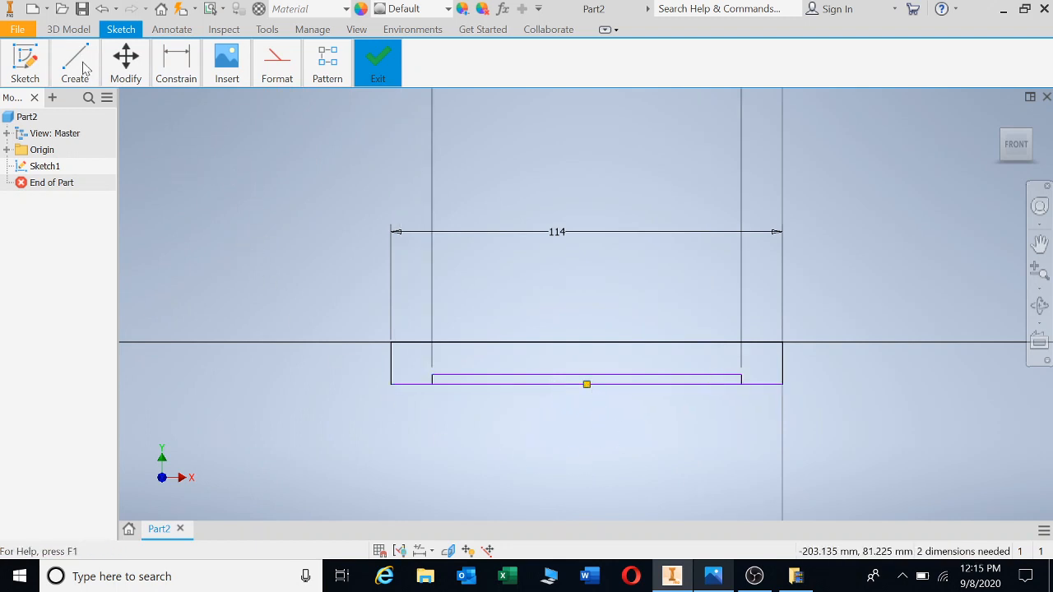
click(171, 29)
click(176, 62)
click(68, 29)
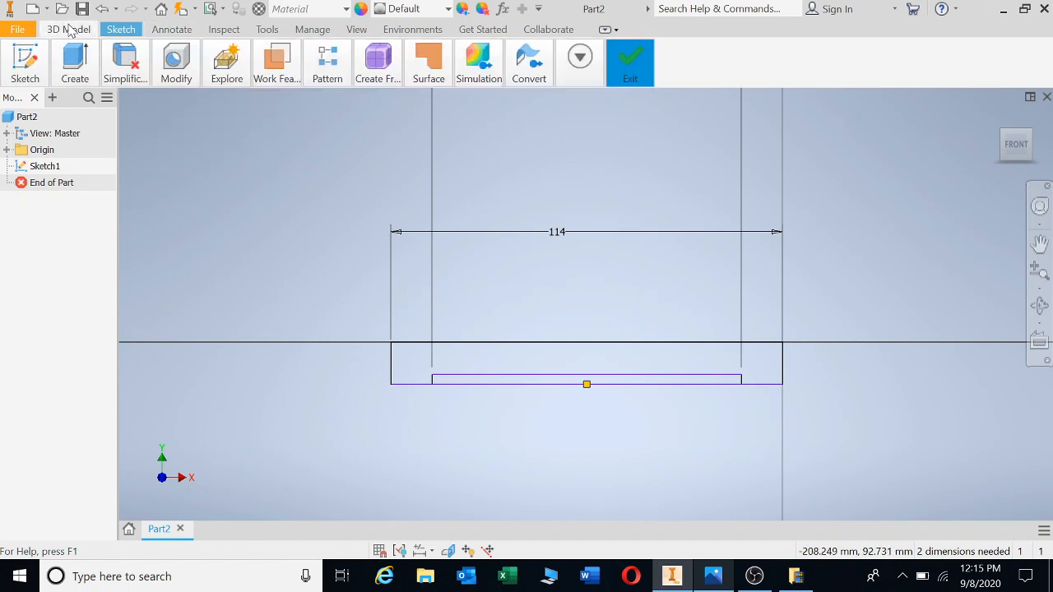
click(121, 29)
Dimension the outer rectangle's height as 64 mm, checking the value in the reference drawing.
click(186, 65)
click(178, 113)
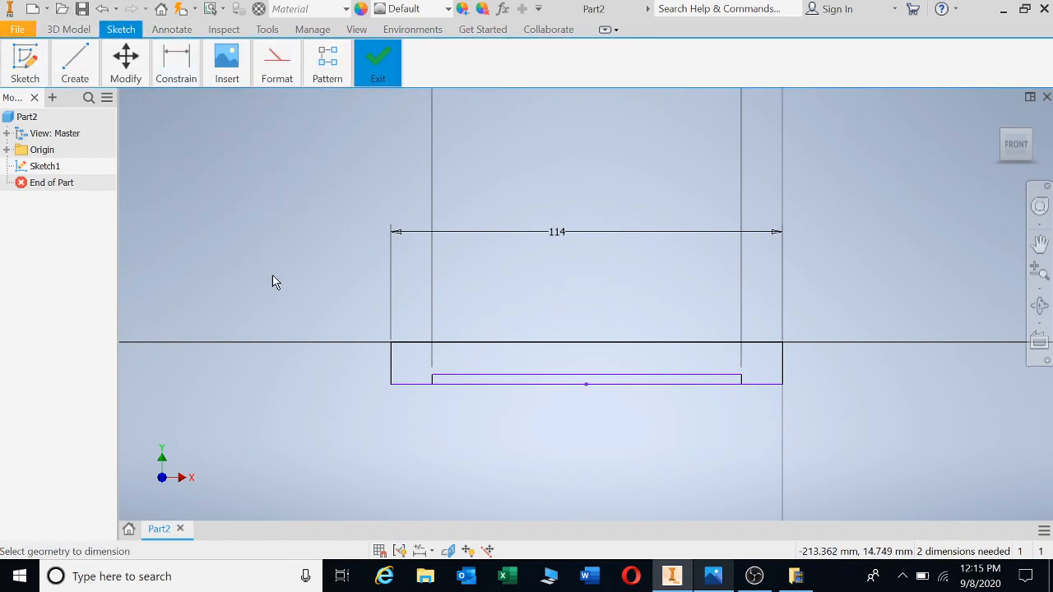
click(394, 357)
click(356, 354)
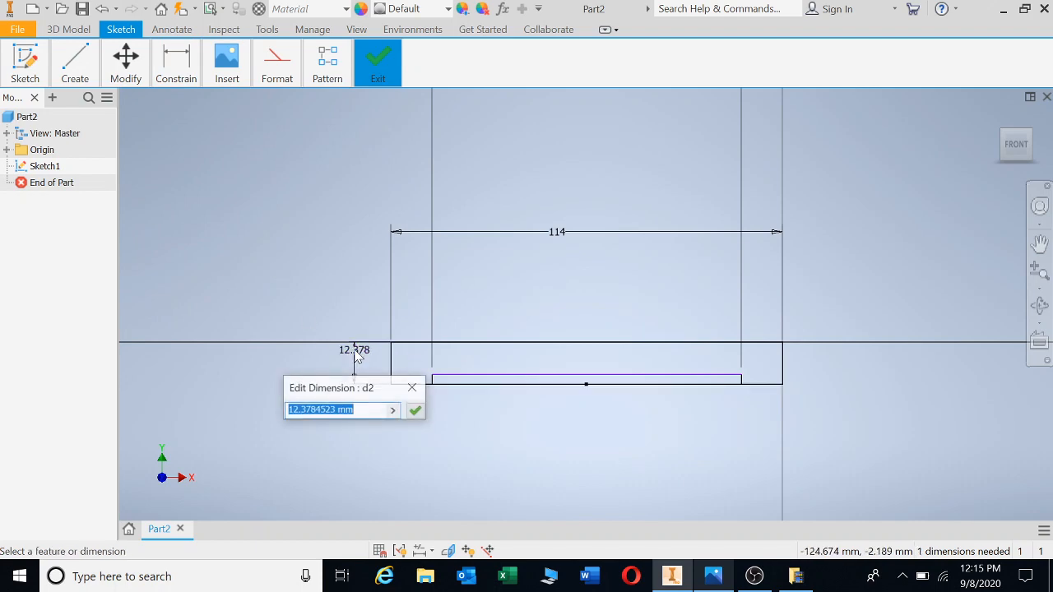
click(755, 576)
click(713, 575)
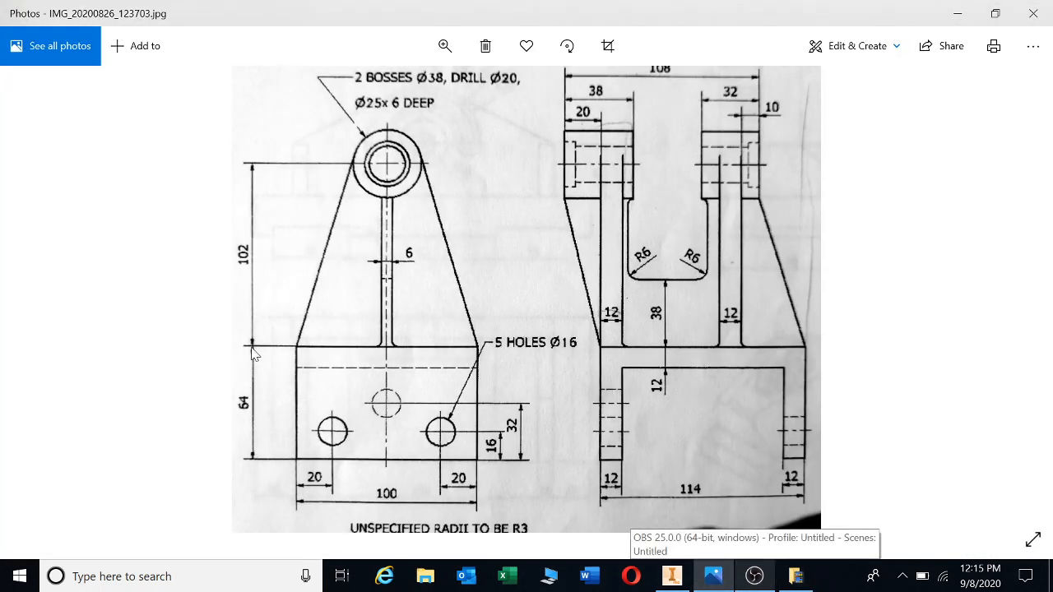
click(672, 576)
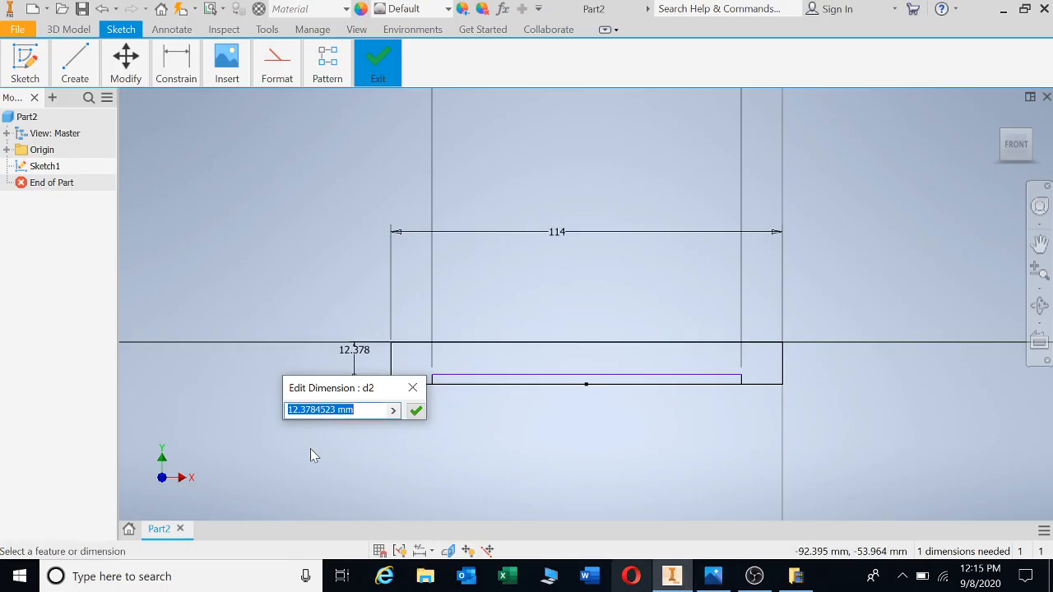
text(64)
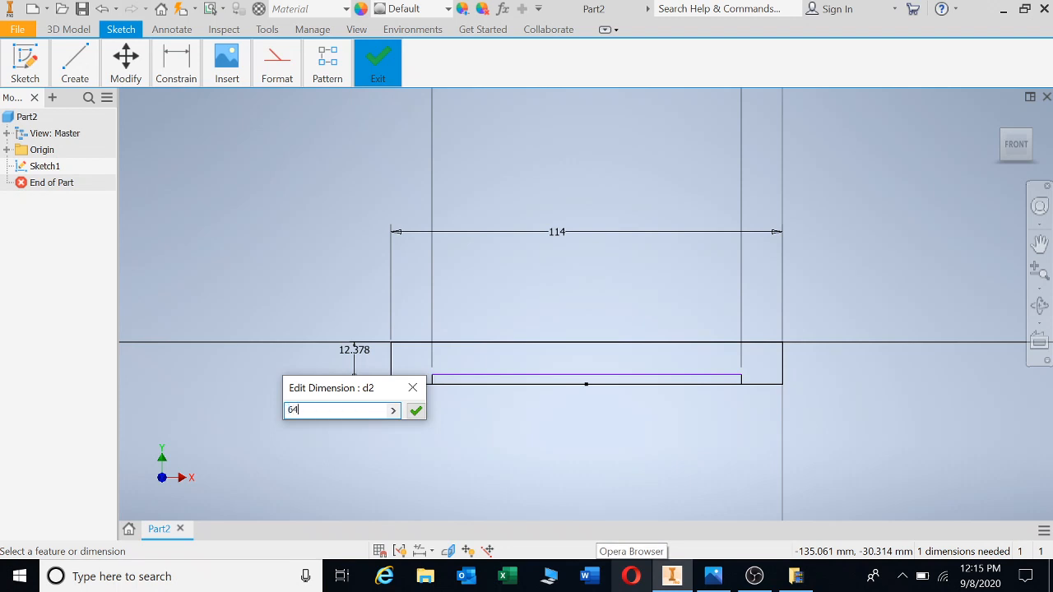
key(Return)
Dimension the inner rectangle's height with the expression 64-12.
scroll(647, 449, down, 5)
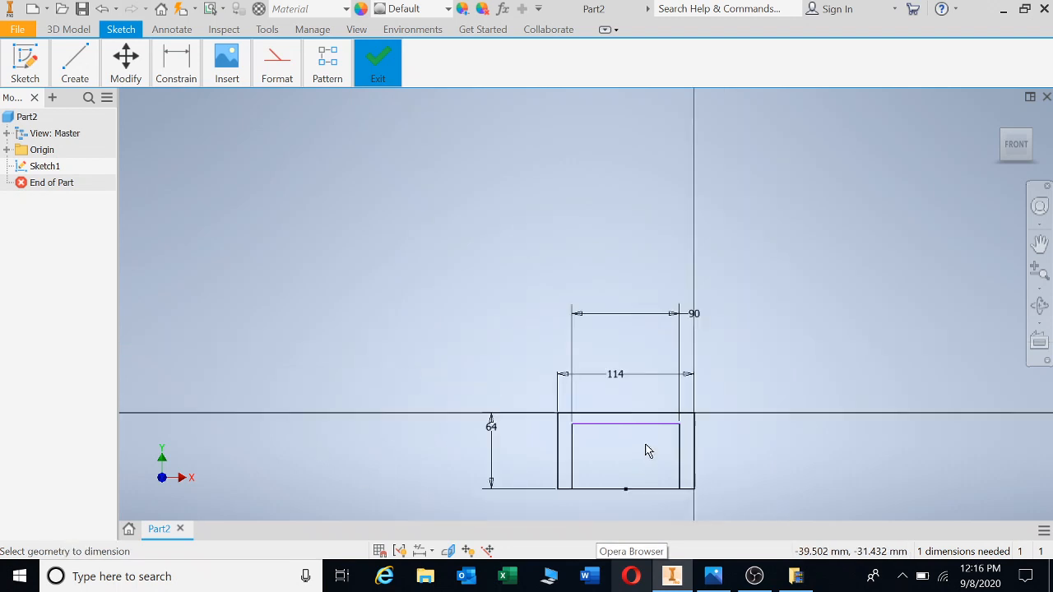
scroll(638, 471, up, 3)
middle_drag(638, 471, 613, 421)
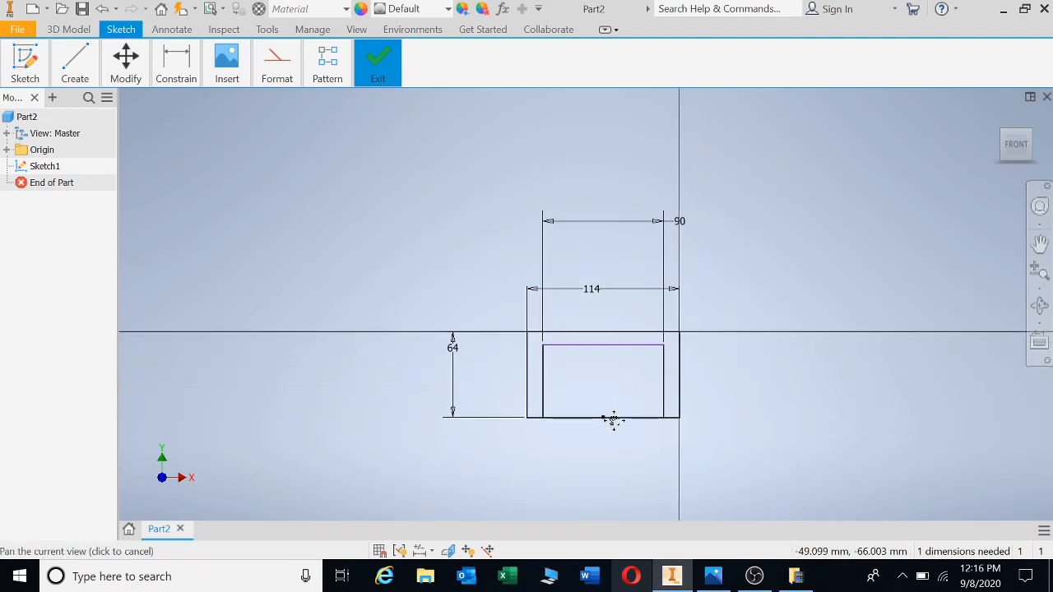
click(544, 372)
click(497, 384)
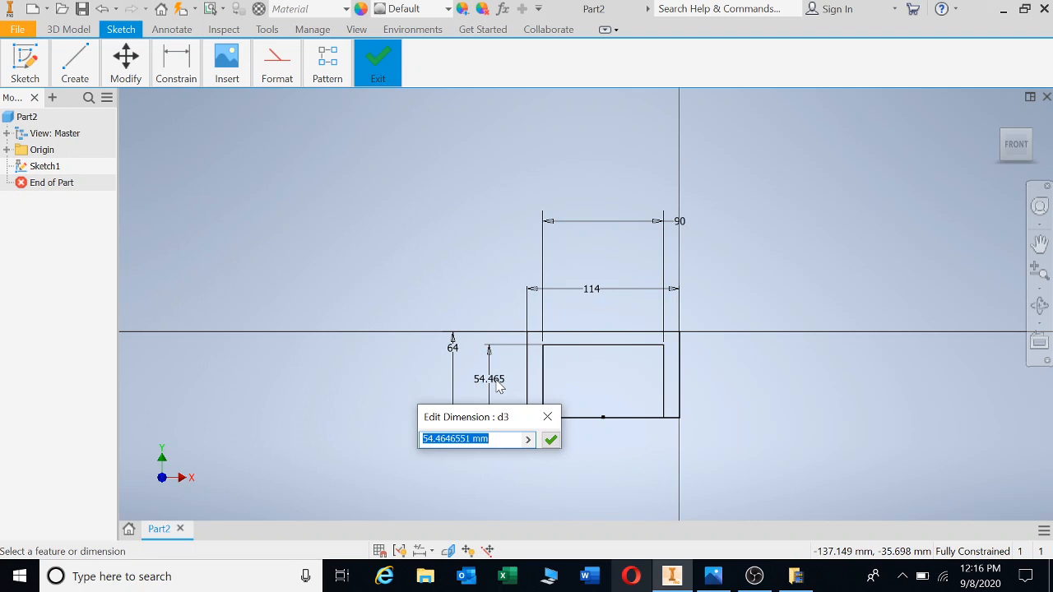
text(64-12)
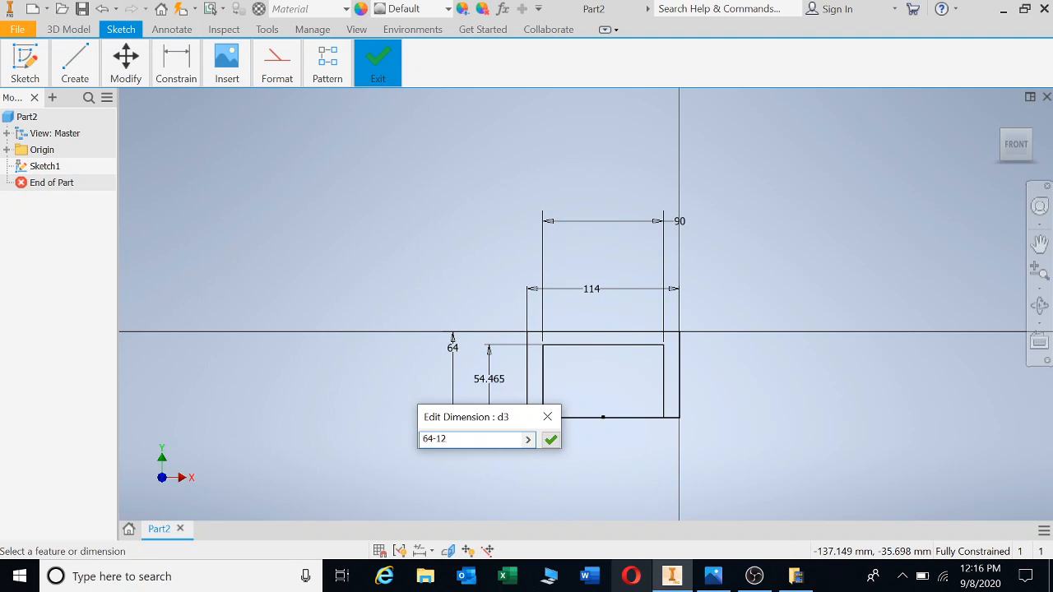
key(Return)
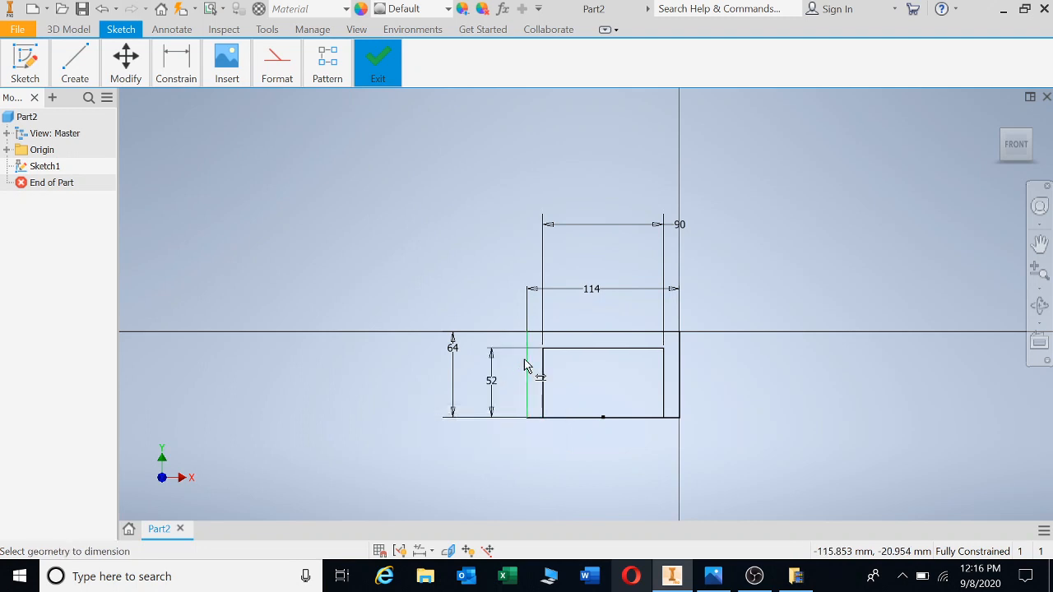
Remove the lower edge segments between the two legs to leave a closed inverted-U profile.
mouse_move(156, 72)
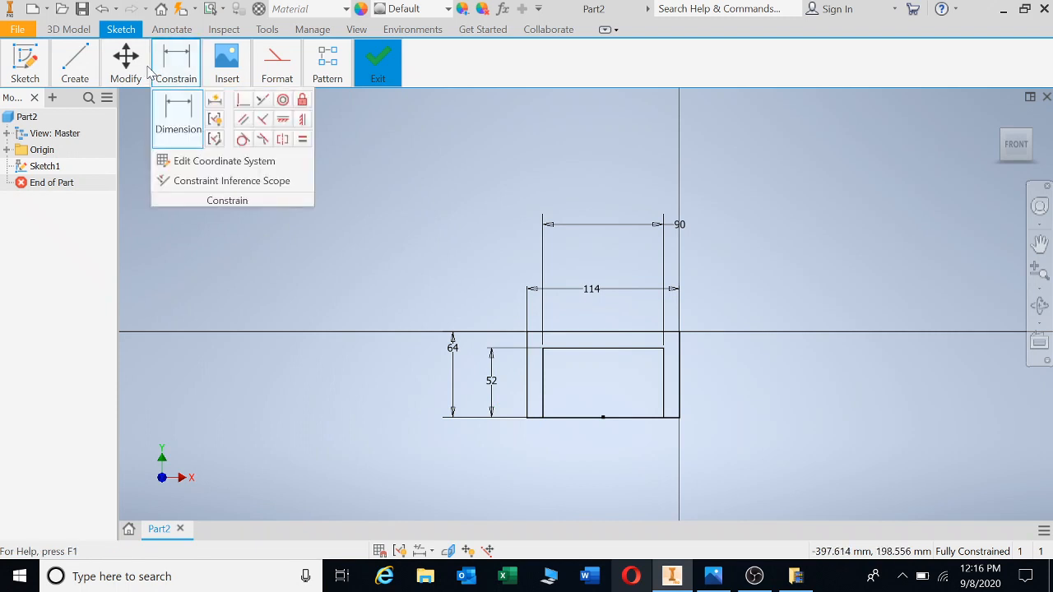
mouse_move(126, 66)
click(176, 100)
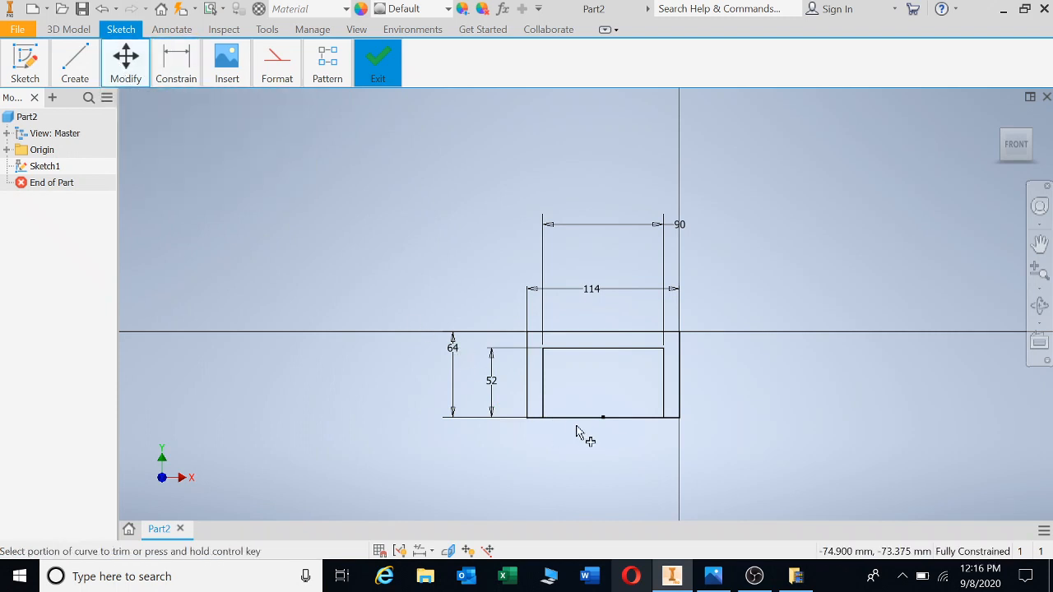
click(640, 422)
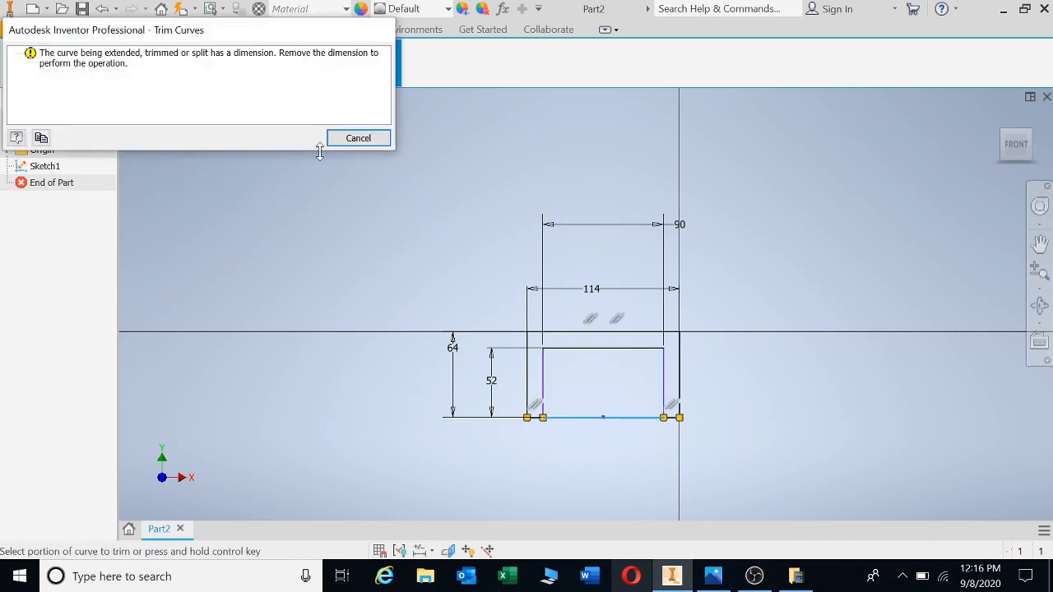
click(358, 138)
key(Escape)
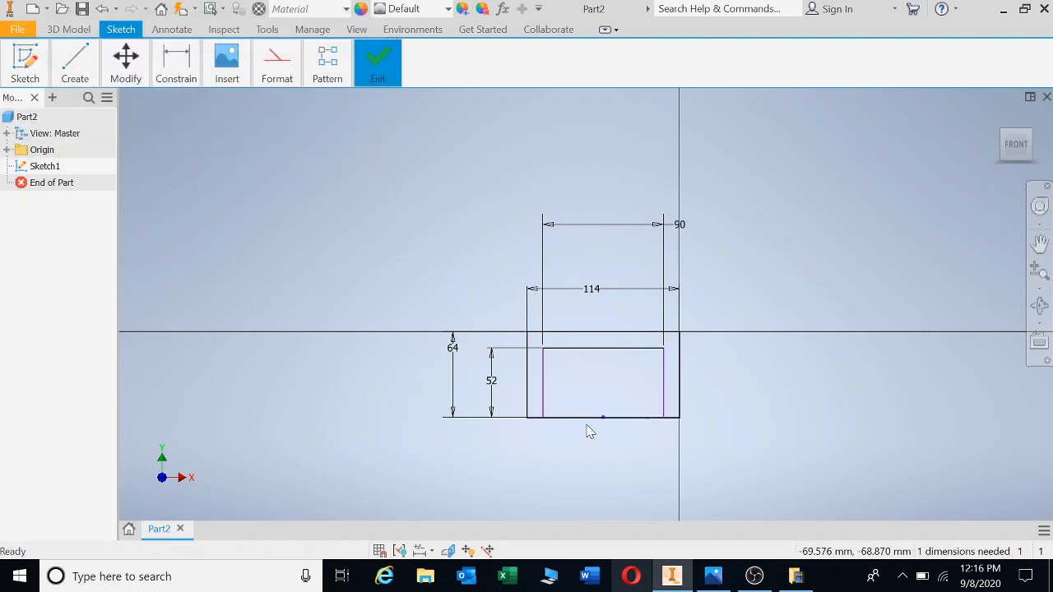
key(Delete)
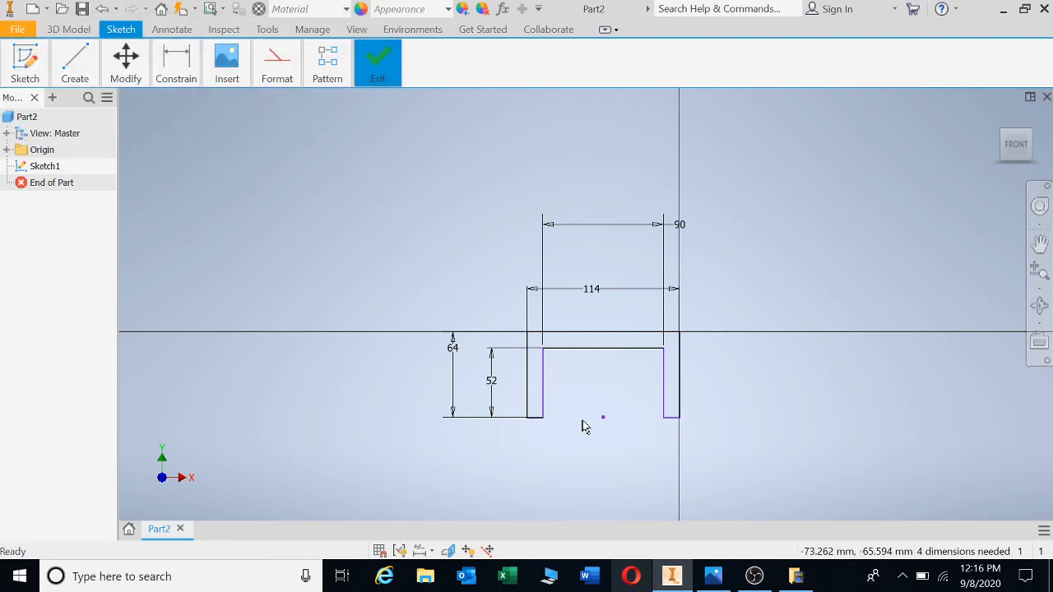
Extrude the inverted-U profile 100 mm in the flipped direction, taking the depth from the reference drawing.
key(e)
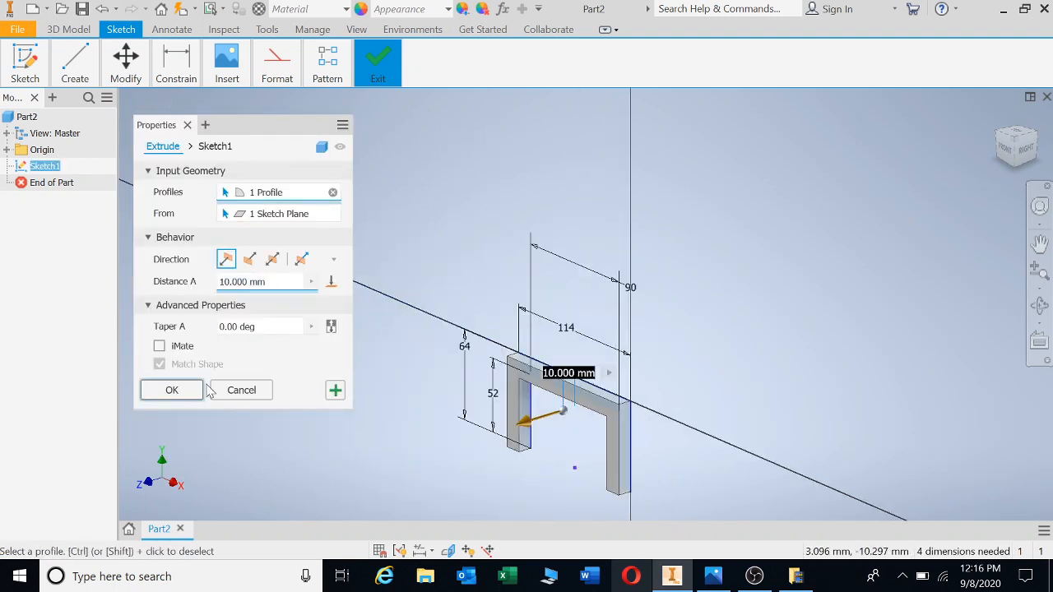
click(250, 260)
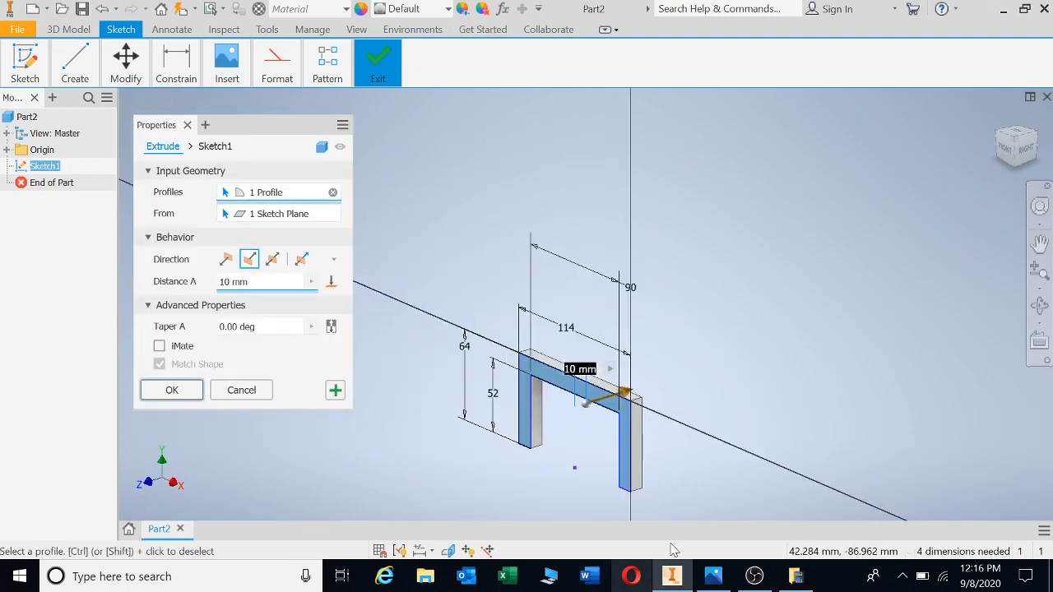
click(712, 578)
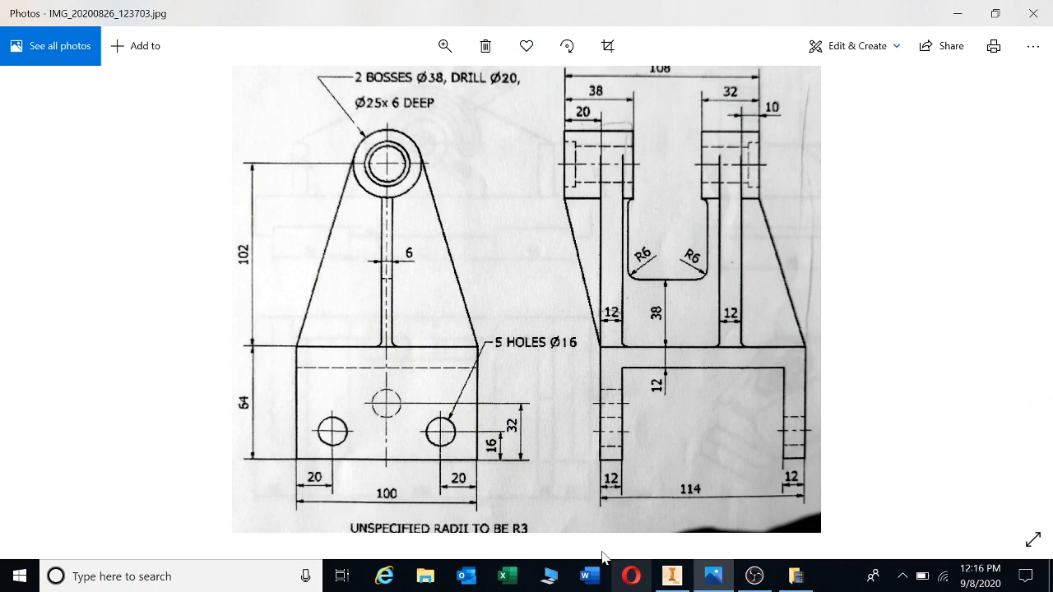
click(672, 576)
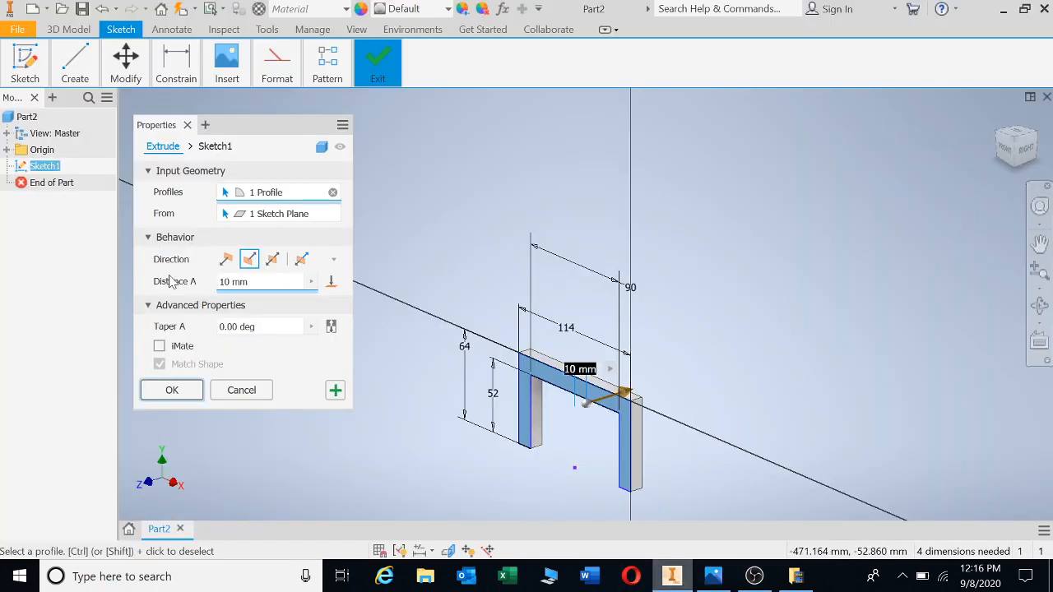
click(228, 282)
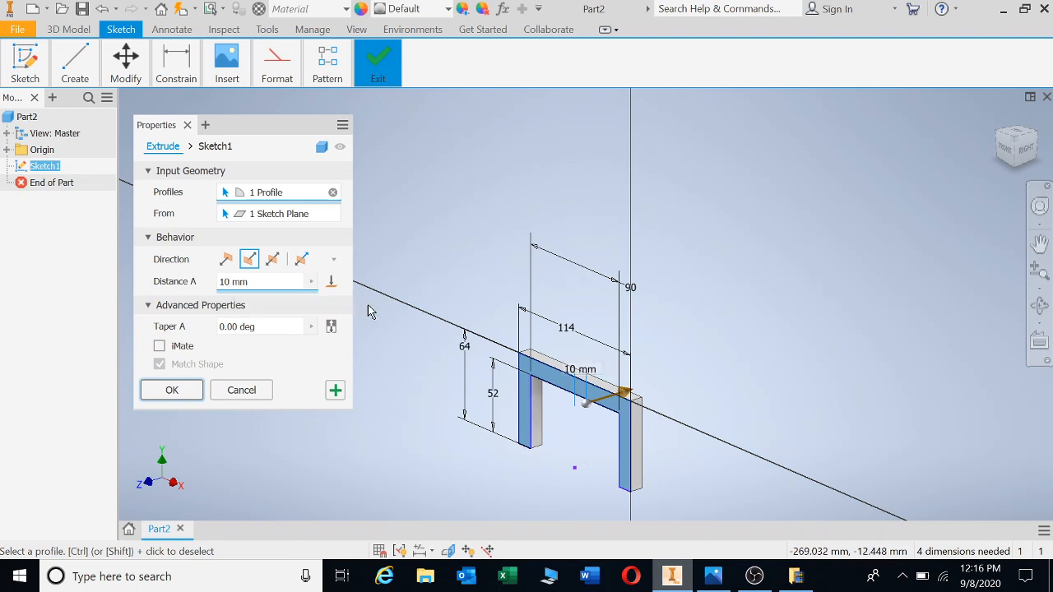
text(0)
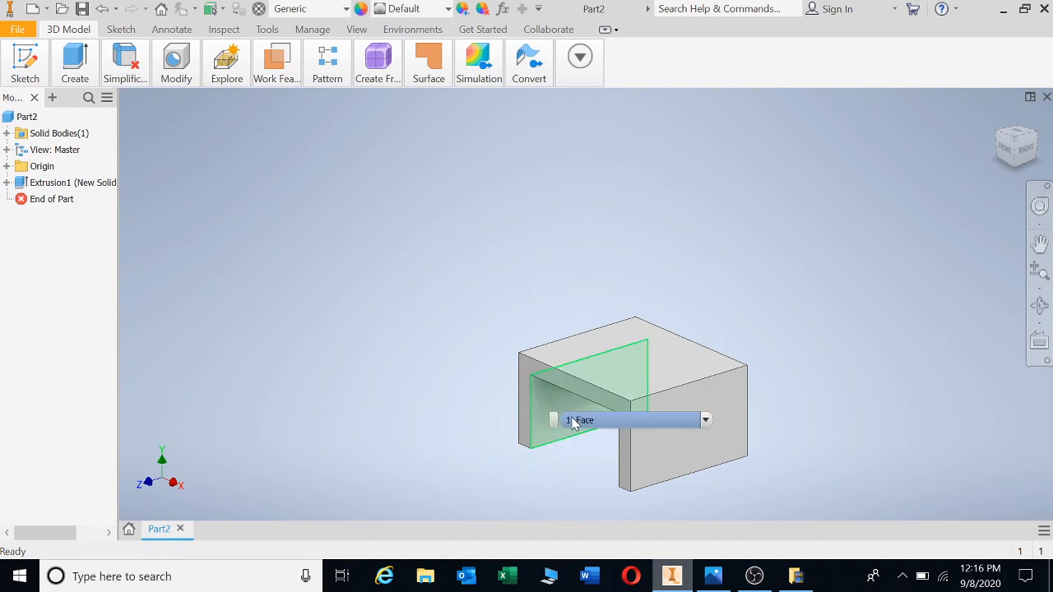
mouse_move(25, 66)
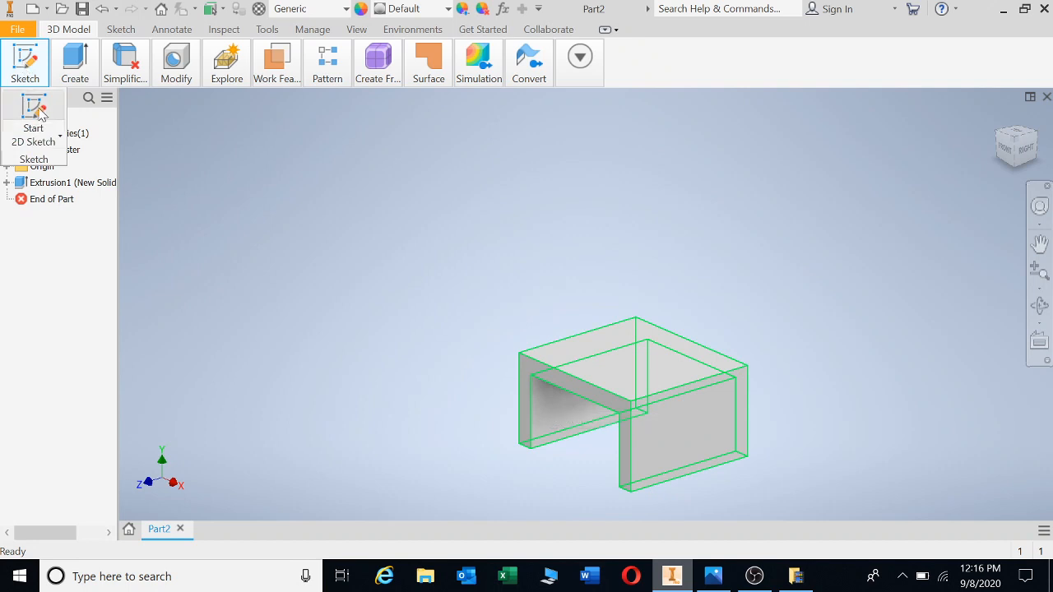
click(50, 140)
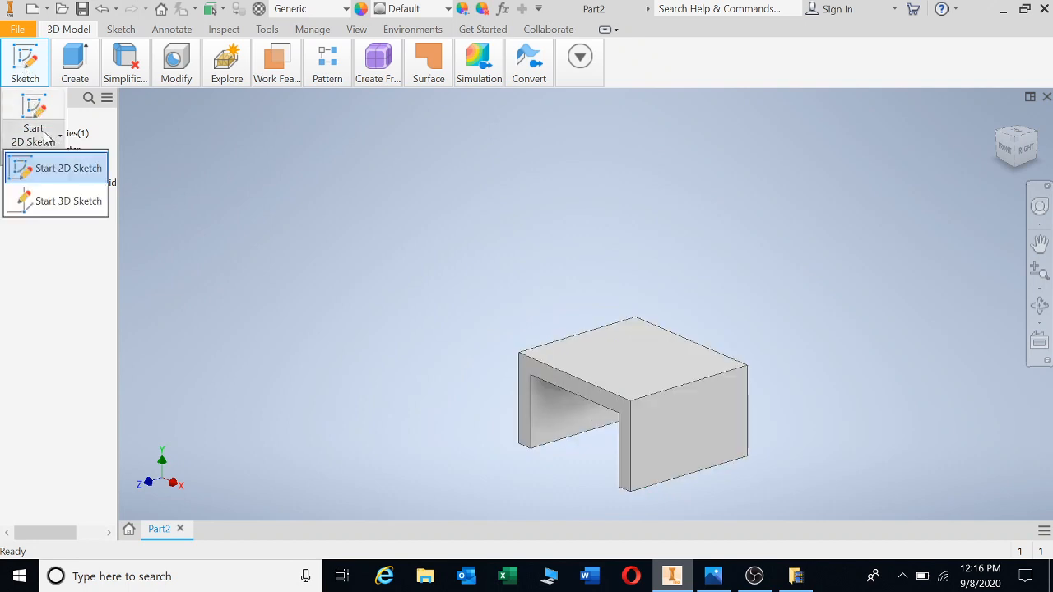
click(46, 169)
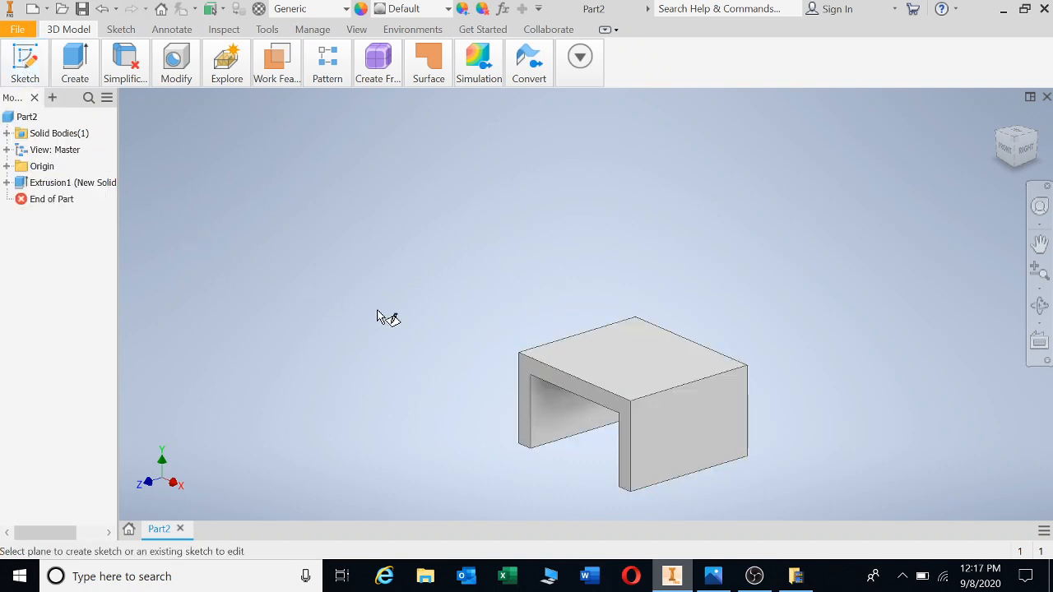
click(534, 372)
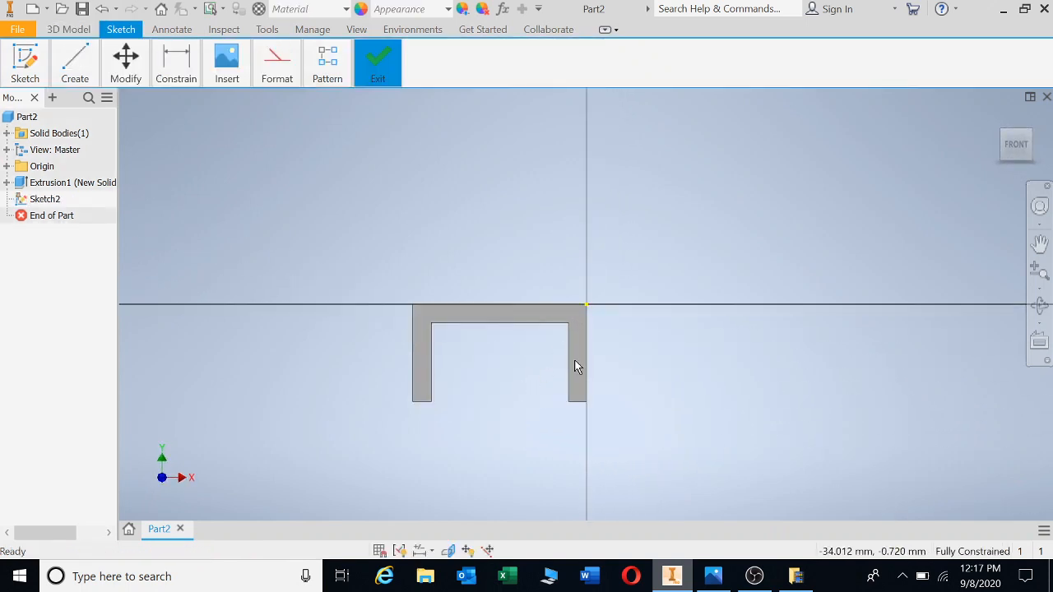
click(709, 578)
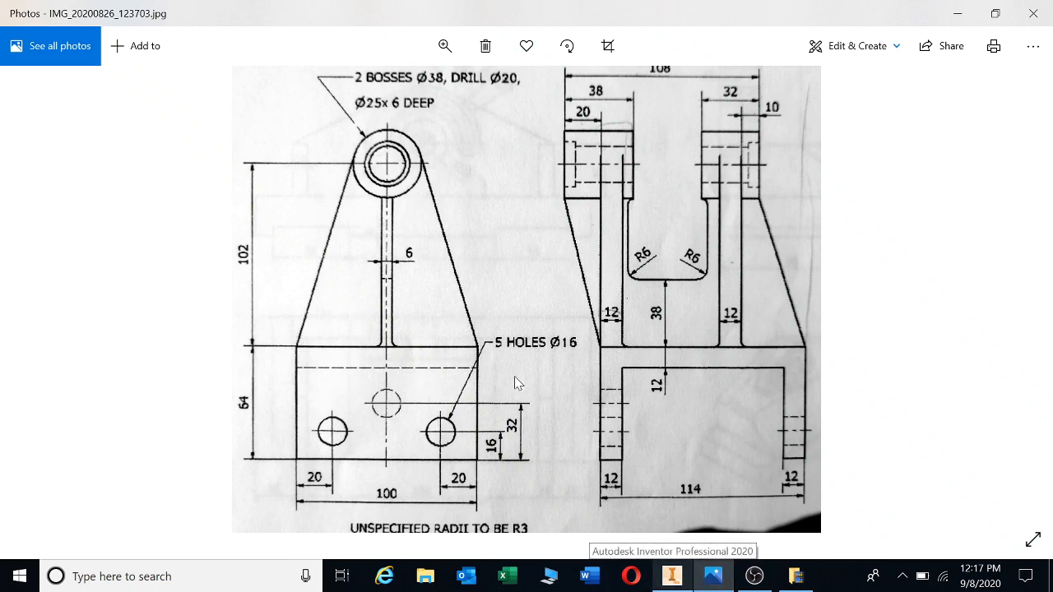
click(712, 575)
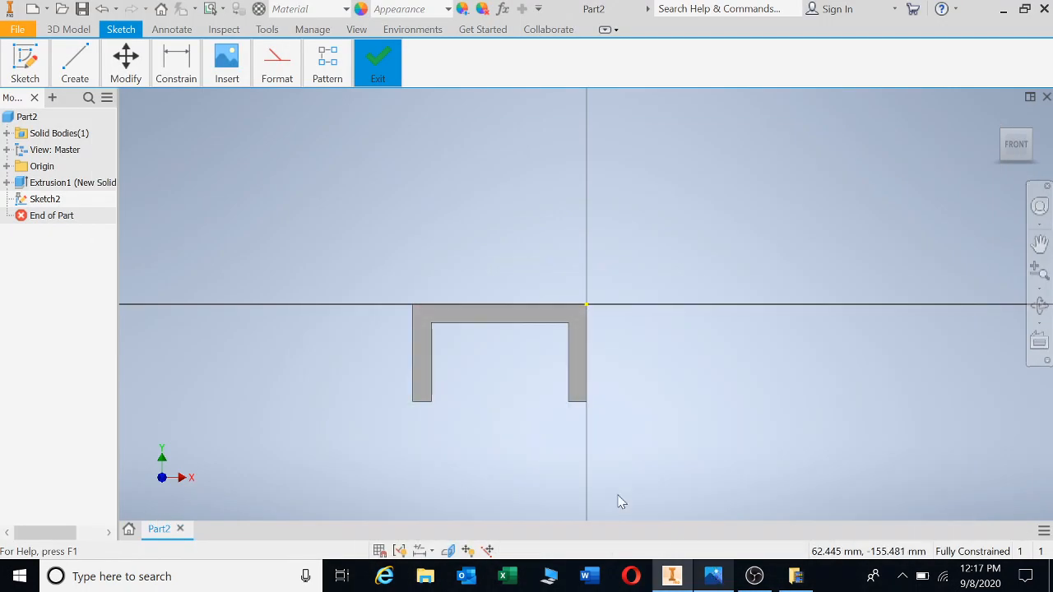
click(997, 145)
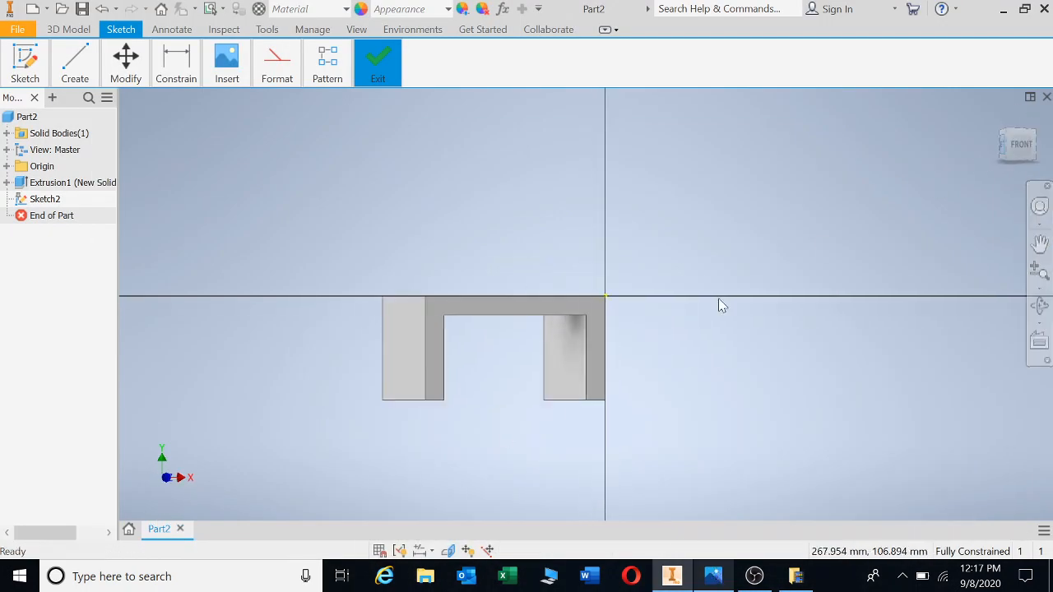
click(12, 71)
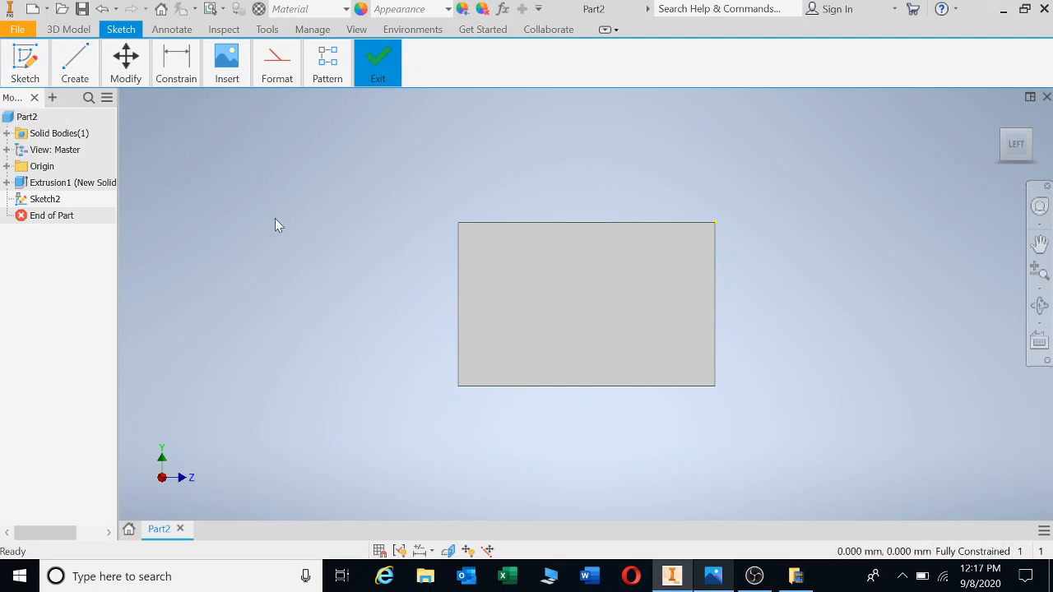
right_click(249, 190)
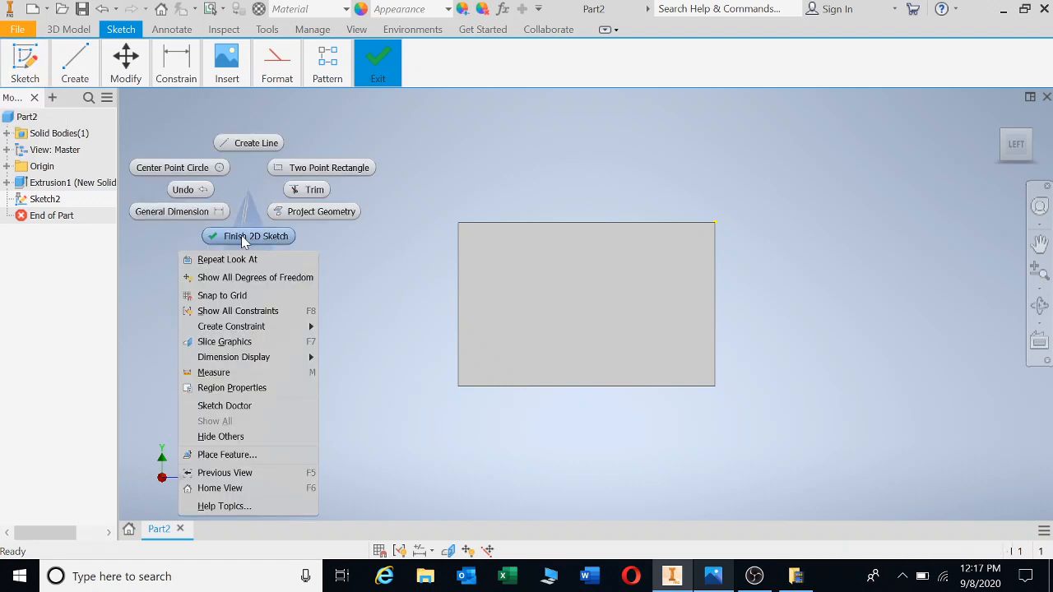
click(244, 239)
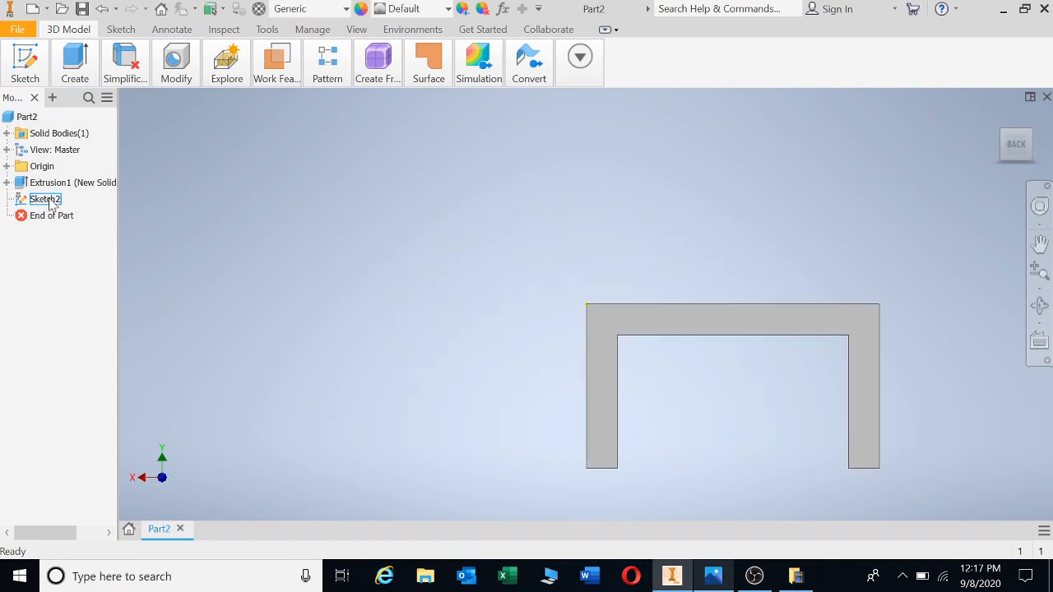
right_click(44, 200)
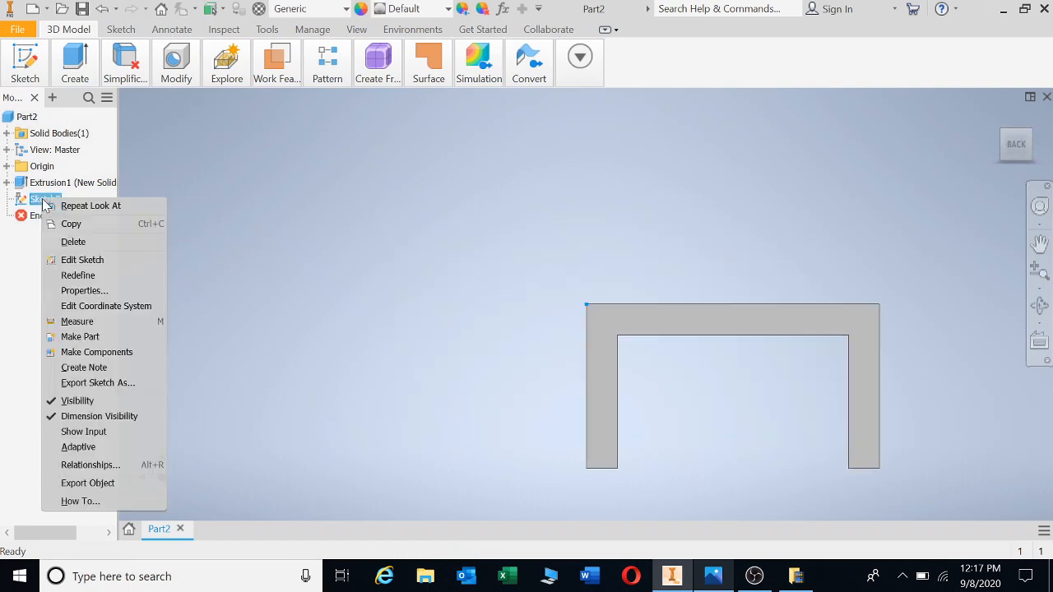
click(70, 245)
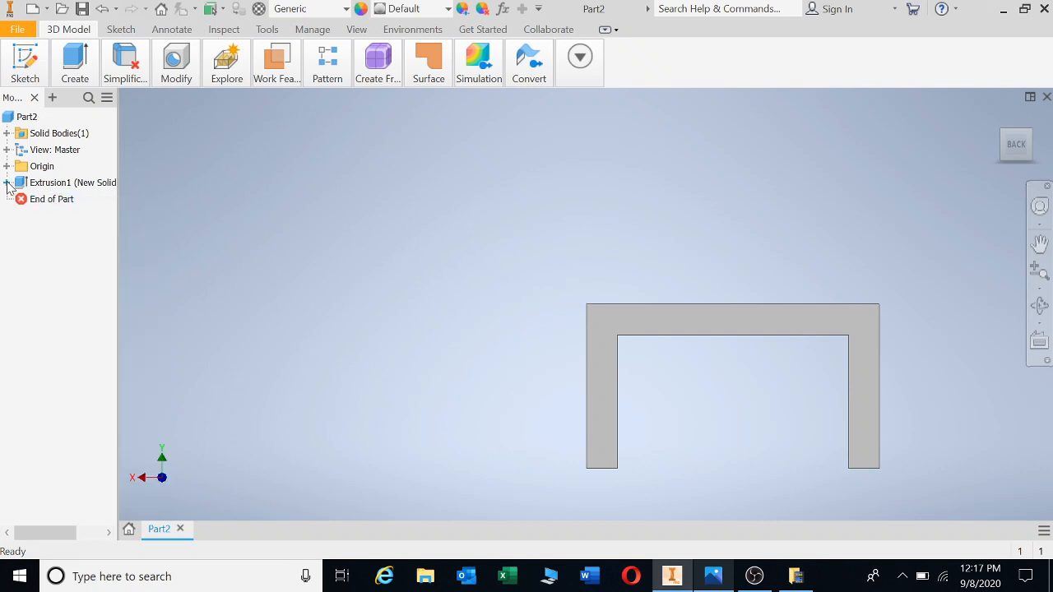
Start a 2D sketch on the right side face of the extruded U-shaped base.
click(6, 182)
click(54, 202)
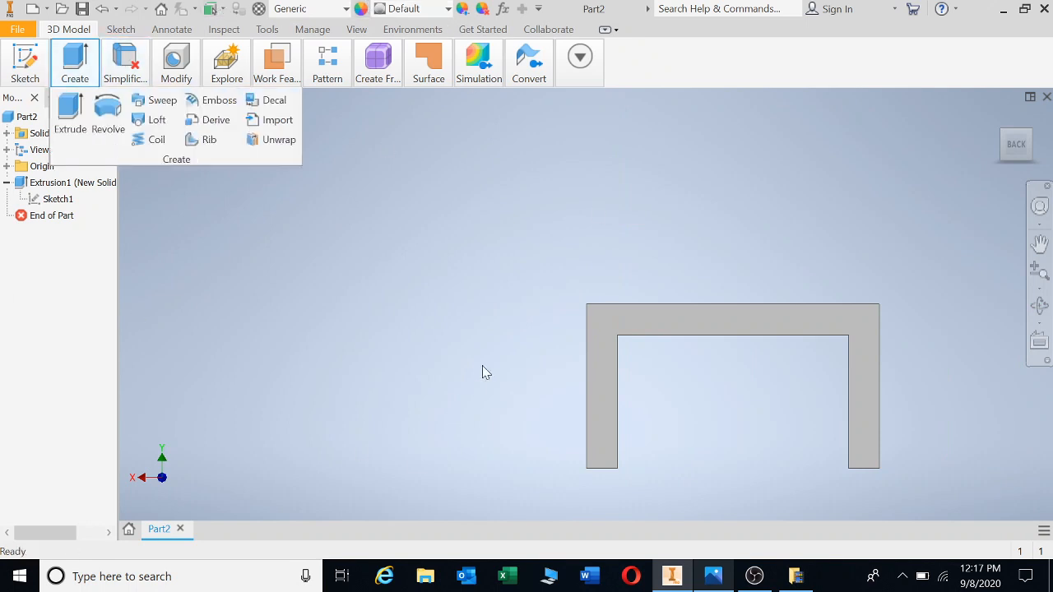
click(994, 144)
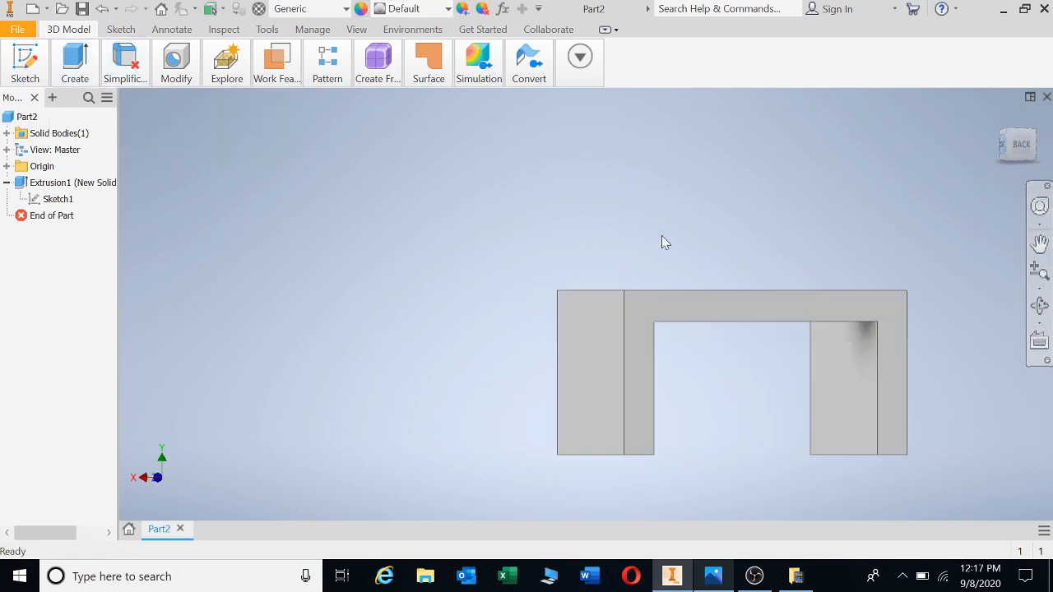
mouse_move(25, 58)
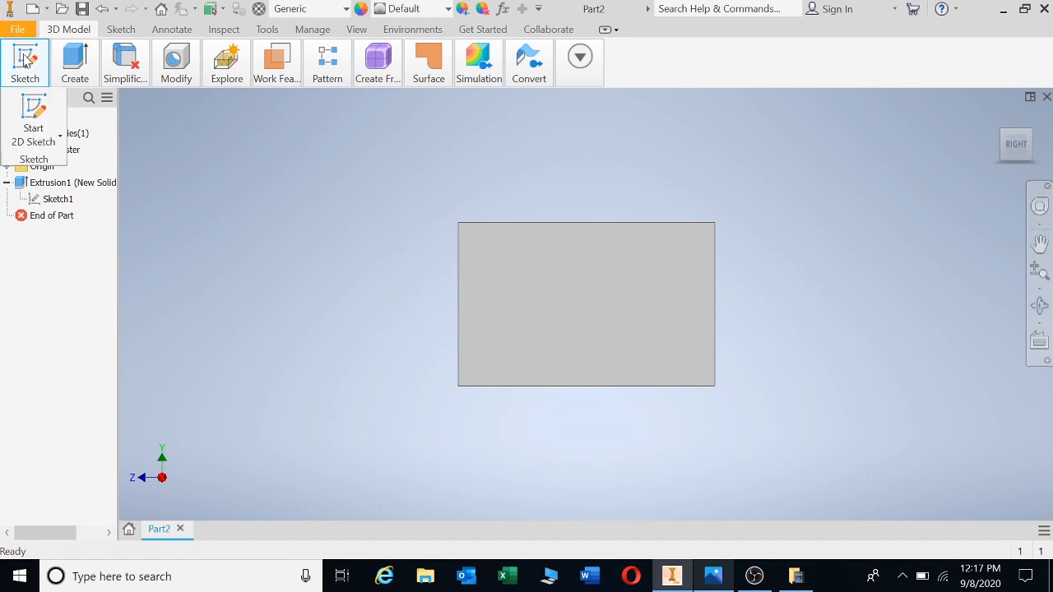
click(32, 113)
click(606, 290)
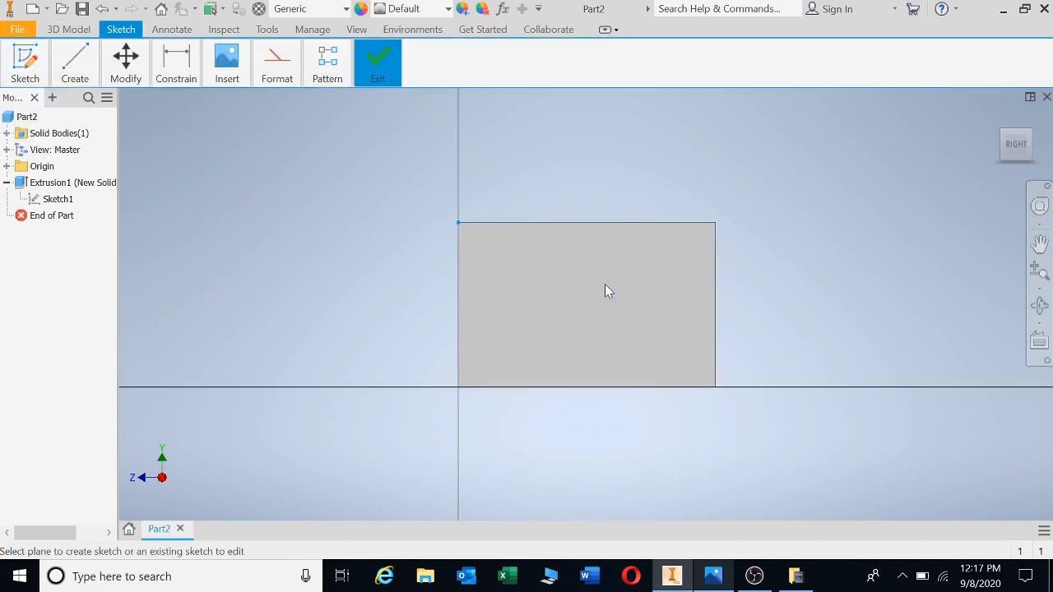
Consult the reference drawing and sketch a narrow upright rectangle about 136 mm tall standing on the side face's upper edge.
click(754, 576)
click(713, 575)
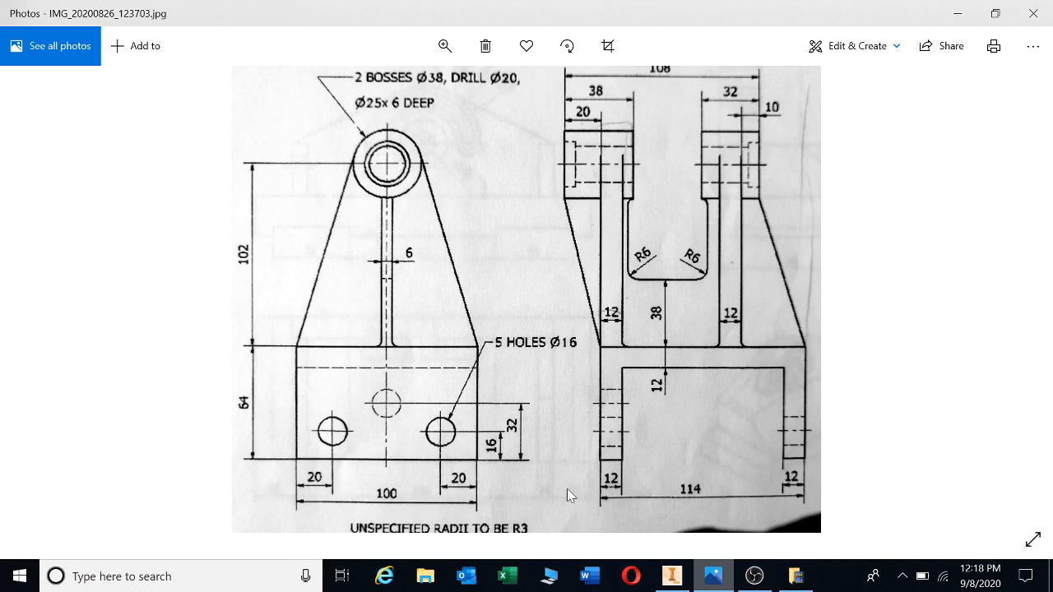
click(714, 579)
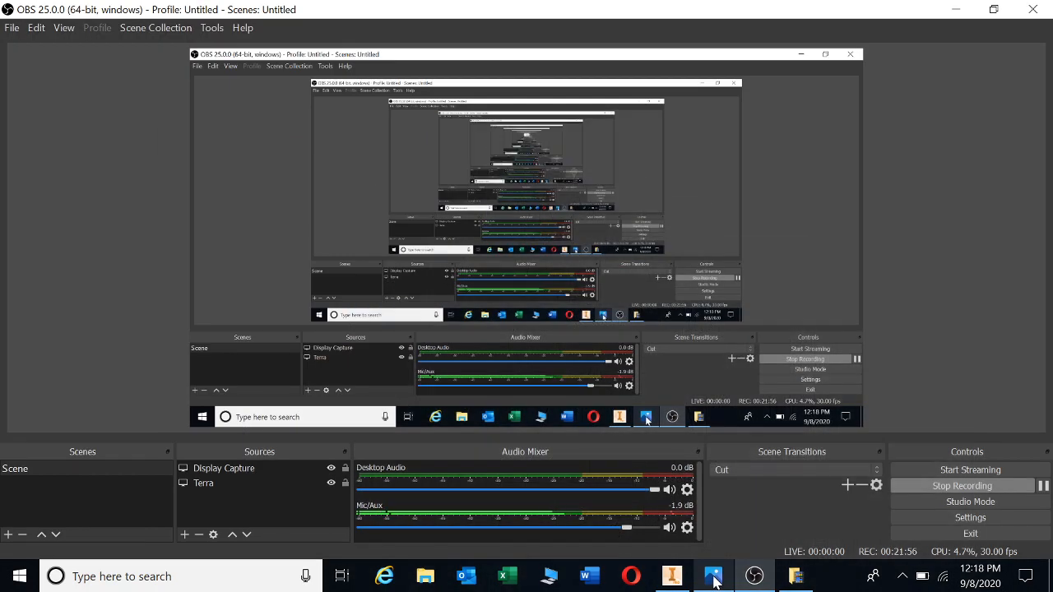
click(678, 582)
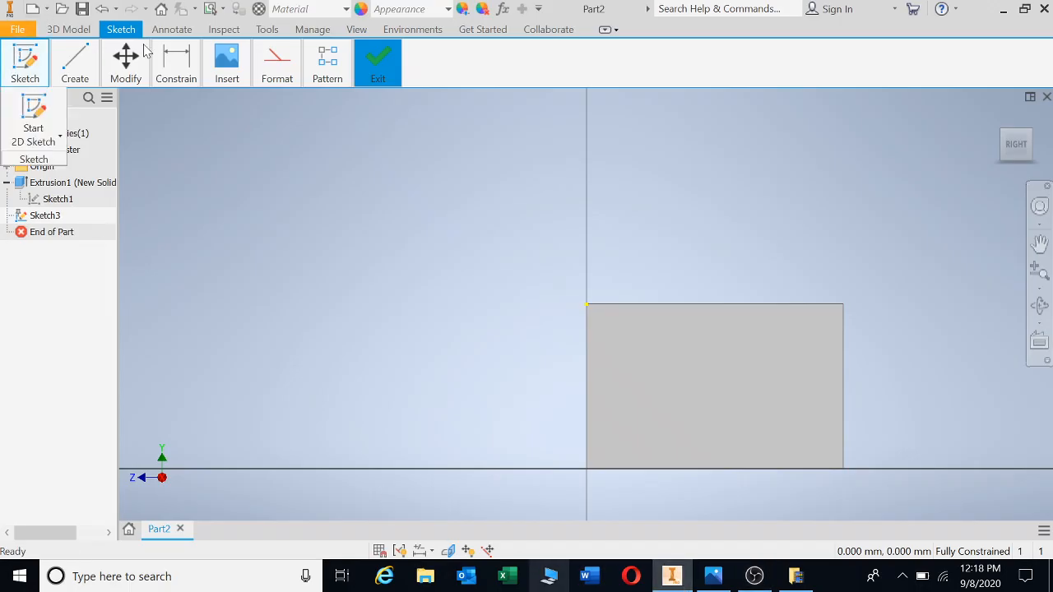
click(79, 64)
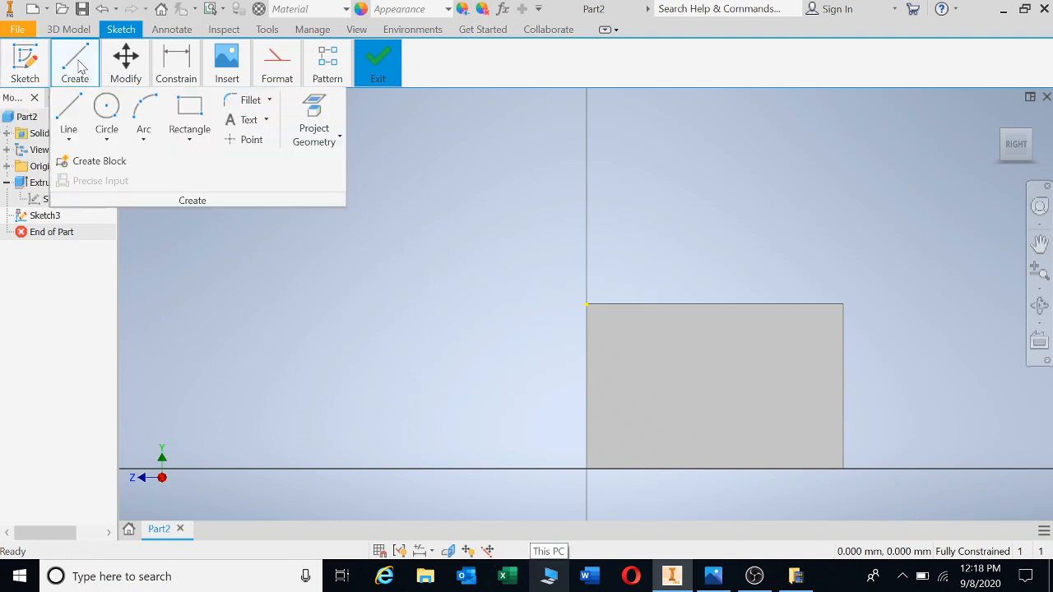
click(190, 111)
scroll(780, 290, down, 3)
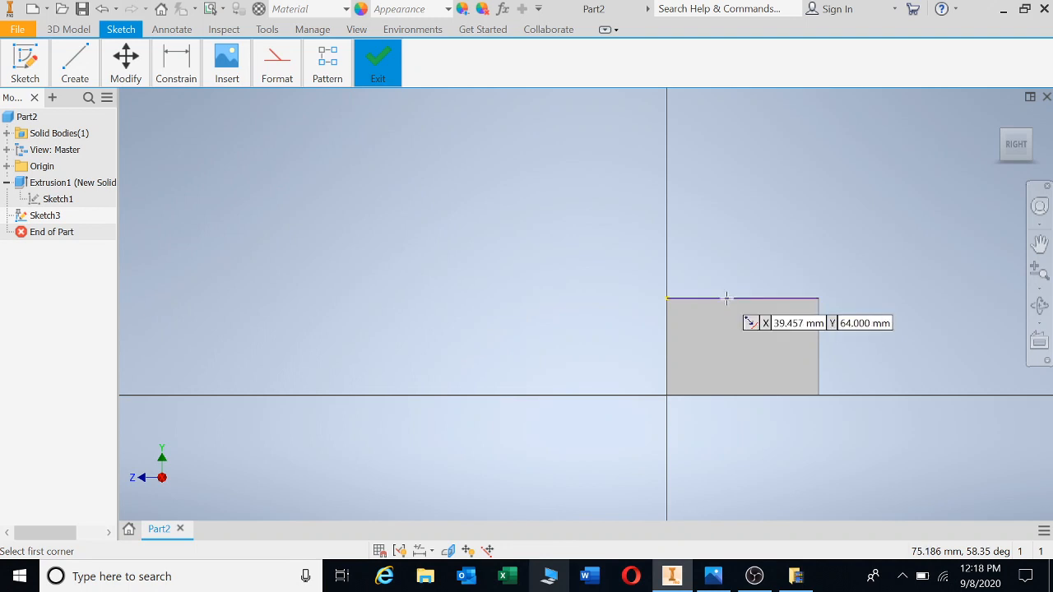
click(727, 297)
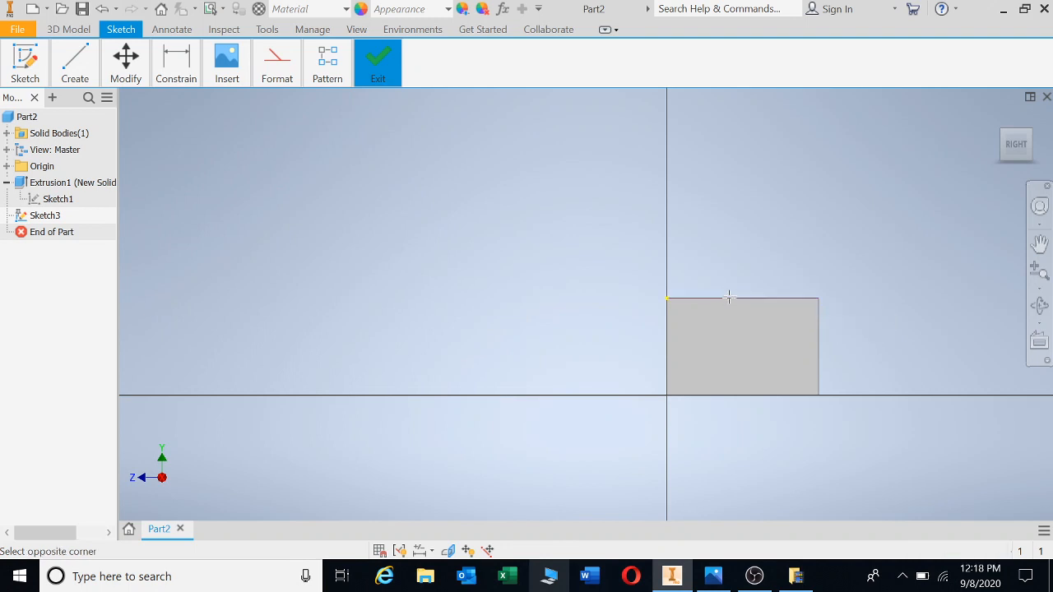
click(749, 92)
mouse_move(691, 233)
middle_down()
mouse_move(625, 271)
mouse_move(464, 310)
middle_up()
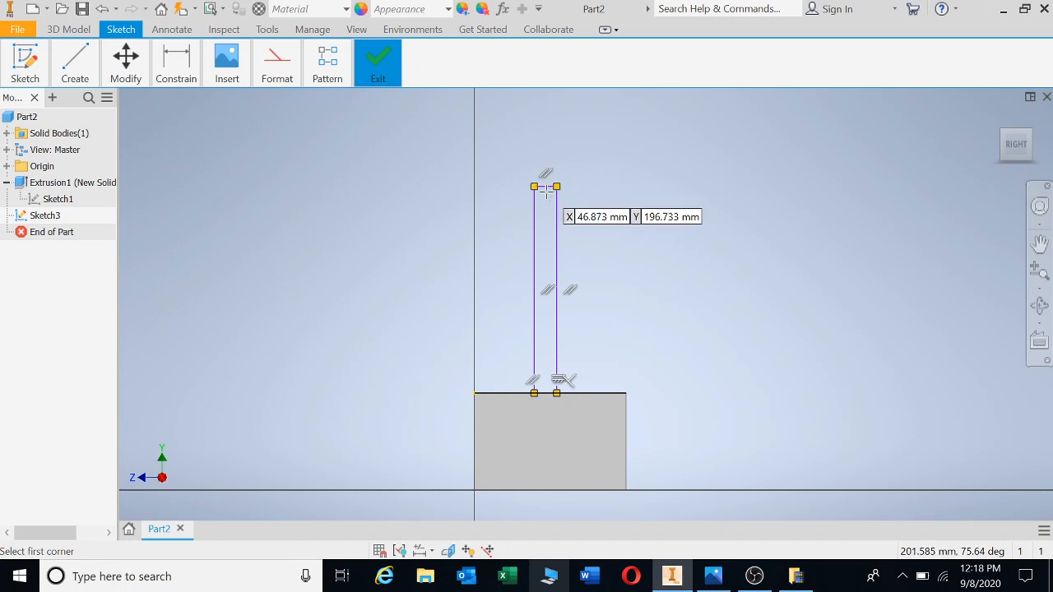
Sketch three concentric circles, about 17, 12 and 7 mm in diameter, centred on the midpoint of the rectangle's upper edge.
scroll(540, 189, down, 5)
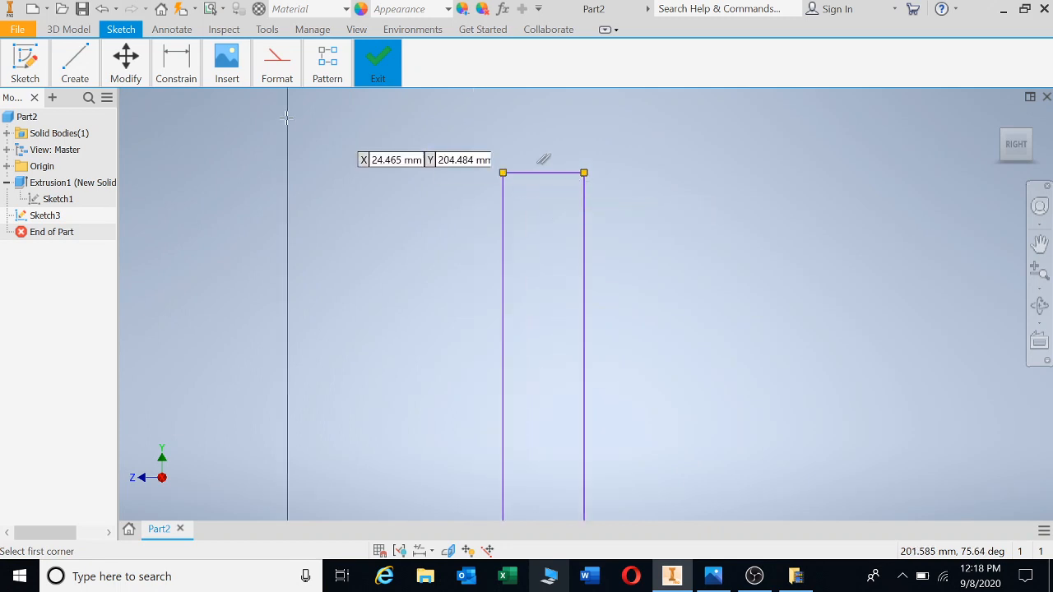
click(82, 73)
click(107, 109)
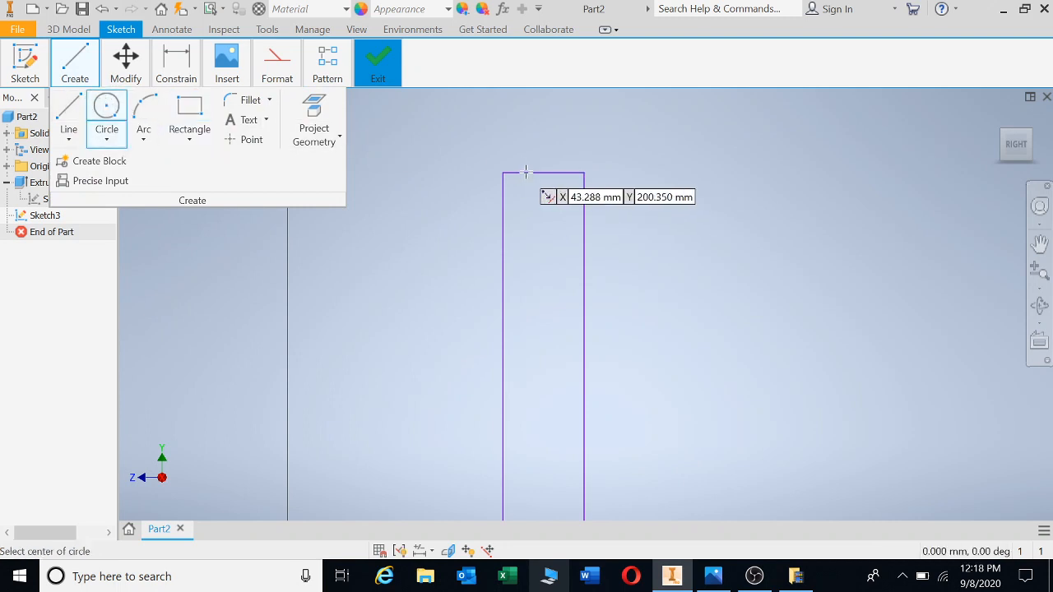
click(112, 115)
click(112, 115)
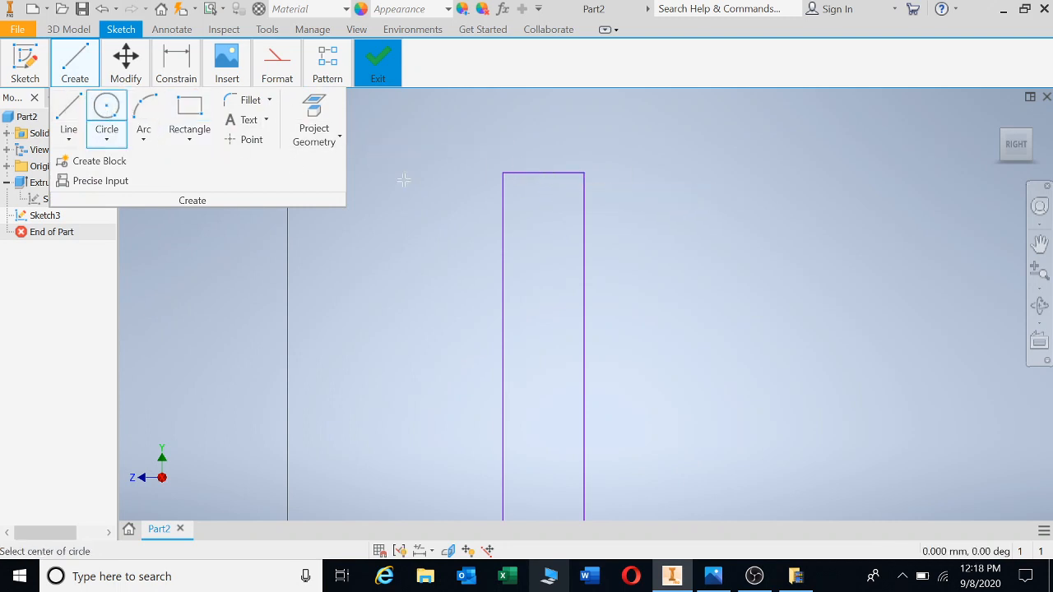
click(547, 178)
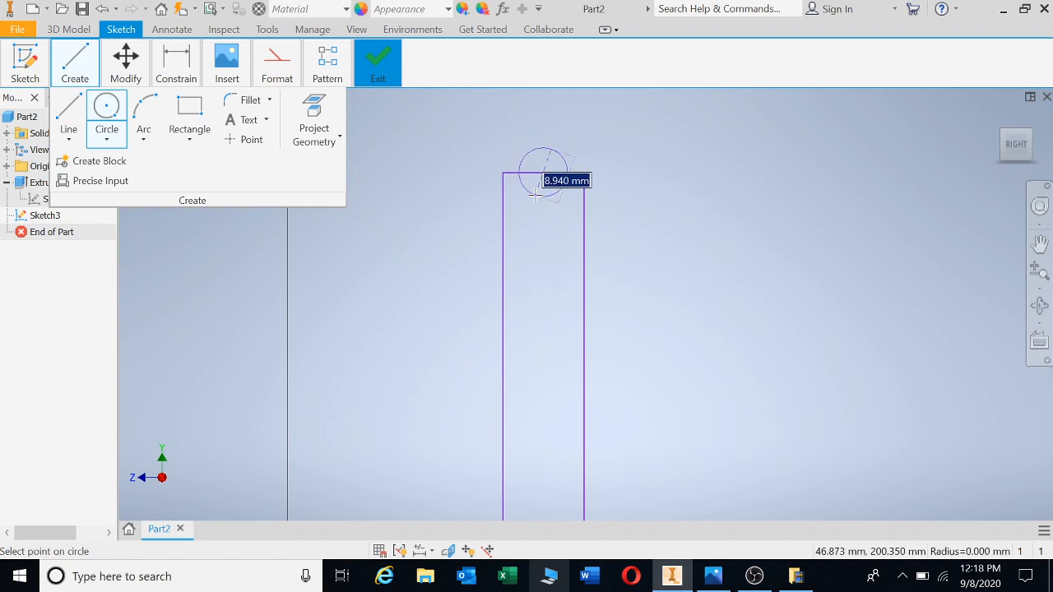
click(539, 127)
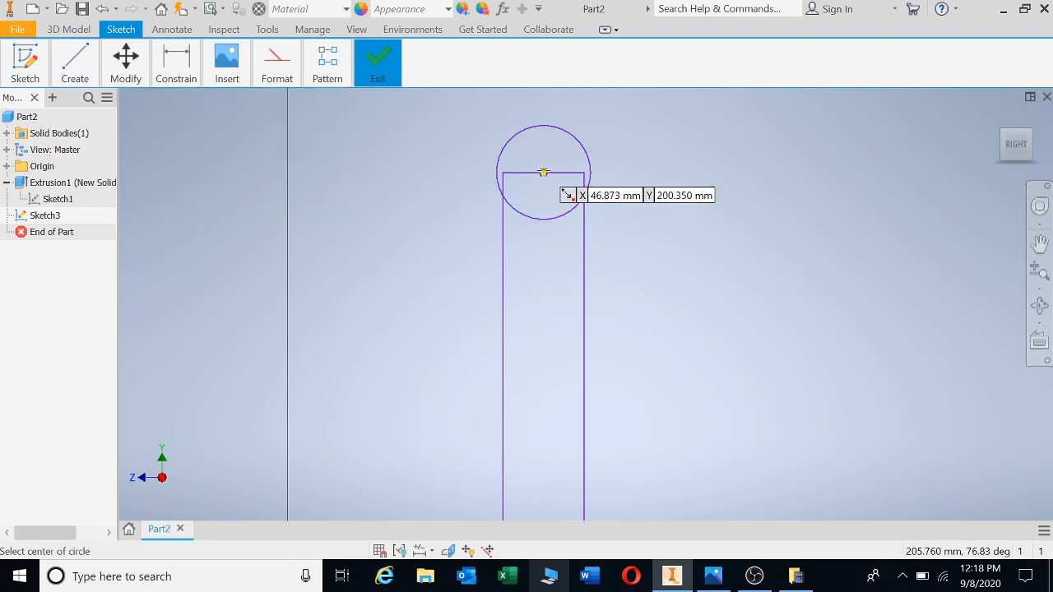
click(543, 173)
click(569, 194)
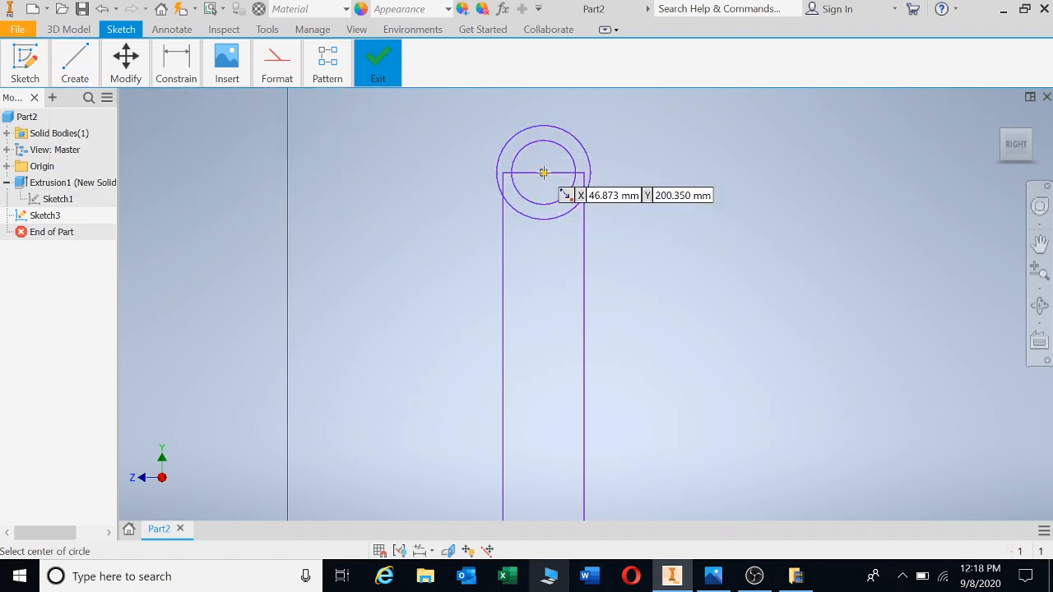
click(543, 172)
click(538, 154)
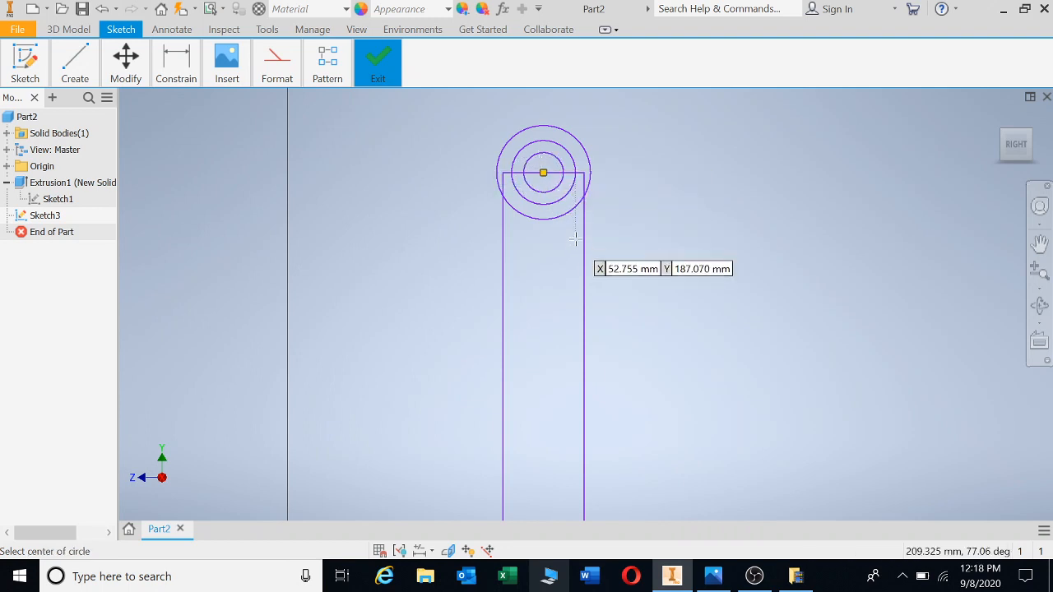
Make the midpoint of the rectangle's lower edge coincident with the midpoint of the base's upper edge.
scroll(578, 236, up, 4)
mouse_move(583, 232)
middle_down()
mouse_move(569, 117)
mouse_move(576, 177)
middle_up()
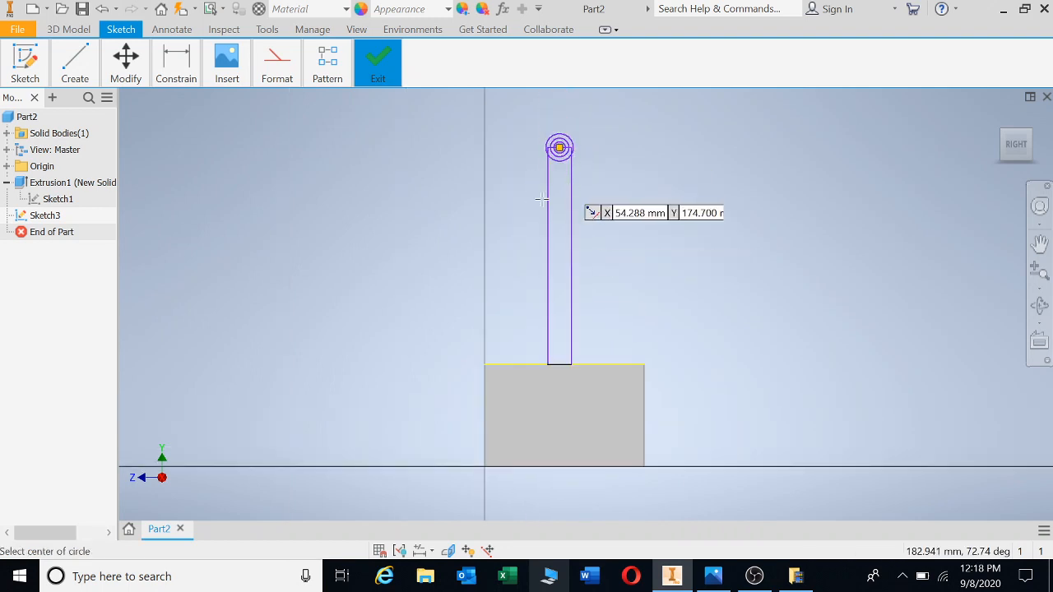
click(169, 75)
click(242, 104)
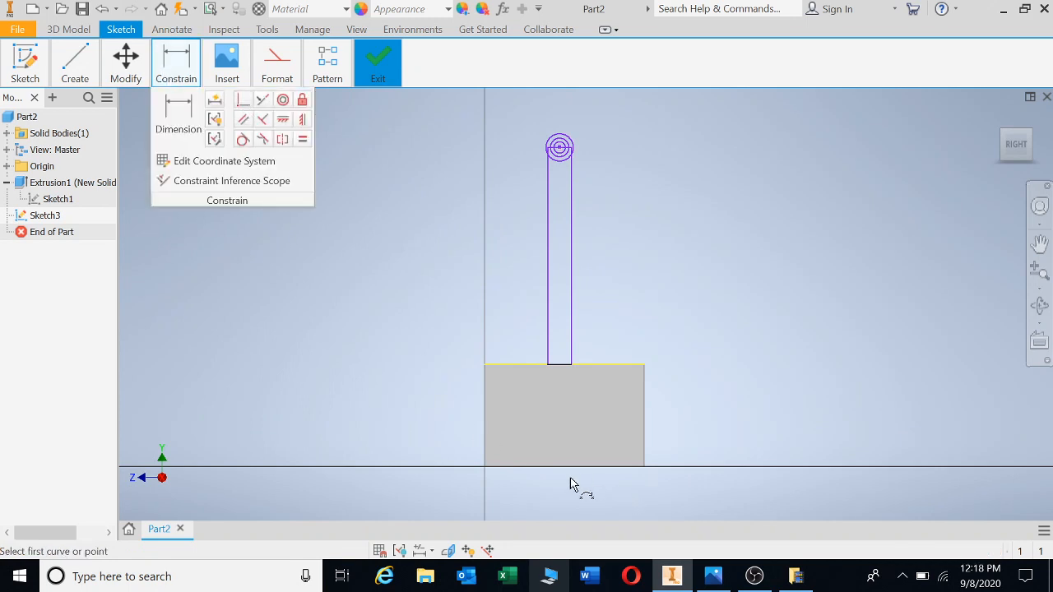
click(560, 364)
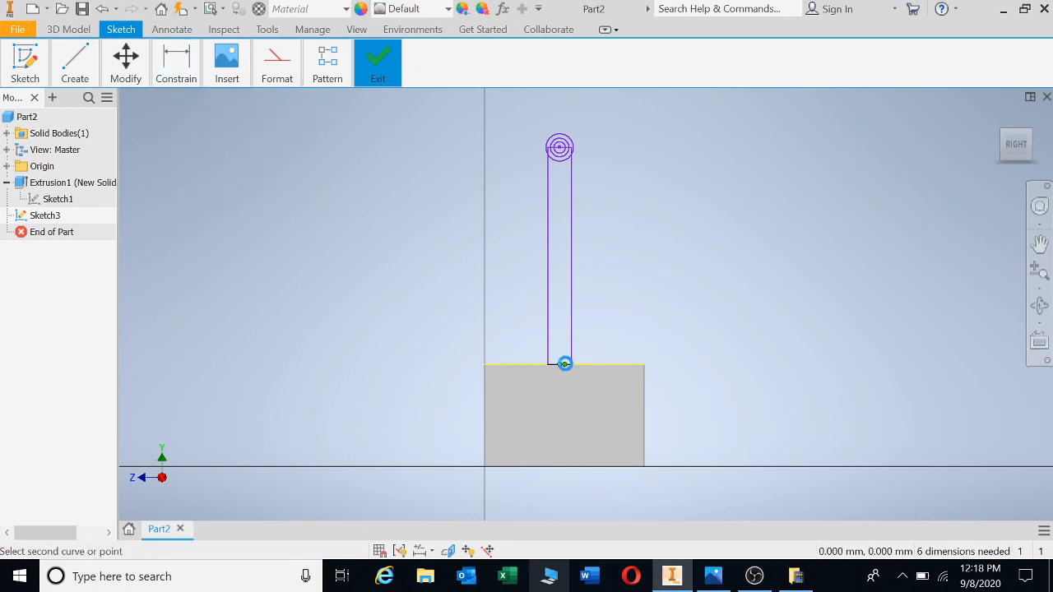
click(566, 365)
Dimension the upright rectangle's width as 6 mm.
click(176, 66)
click(179, 115)
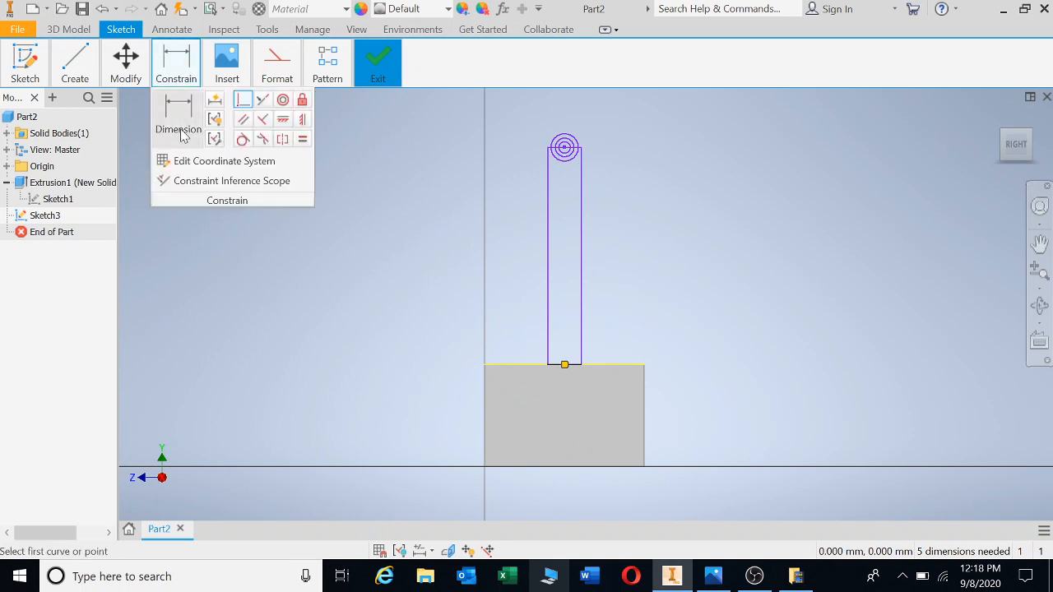
click(549, 234)
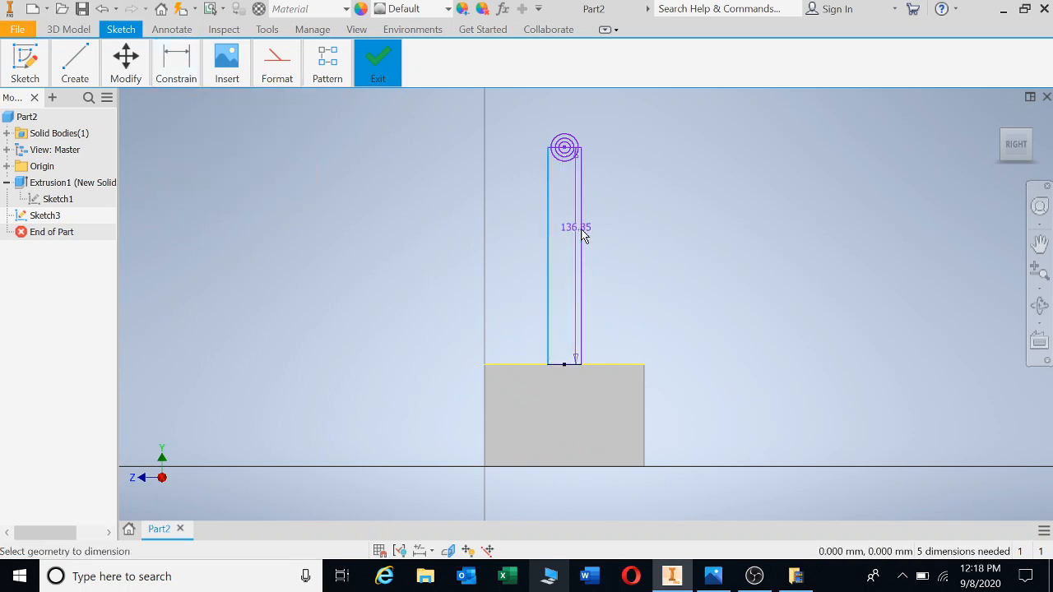
click(581, 228)
click(650, 230)
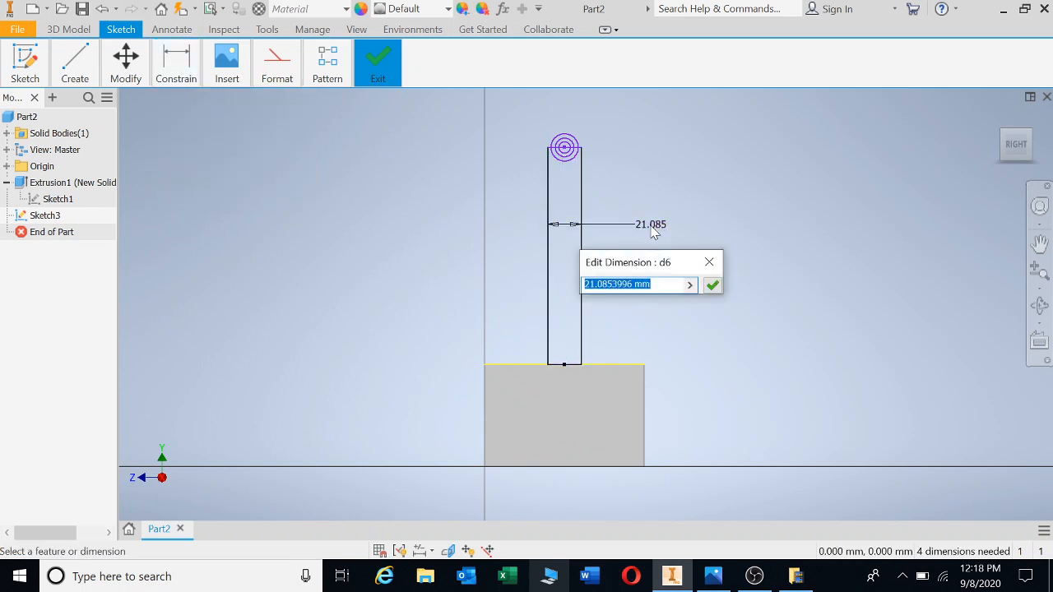
text(6)
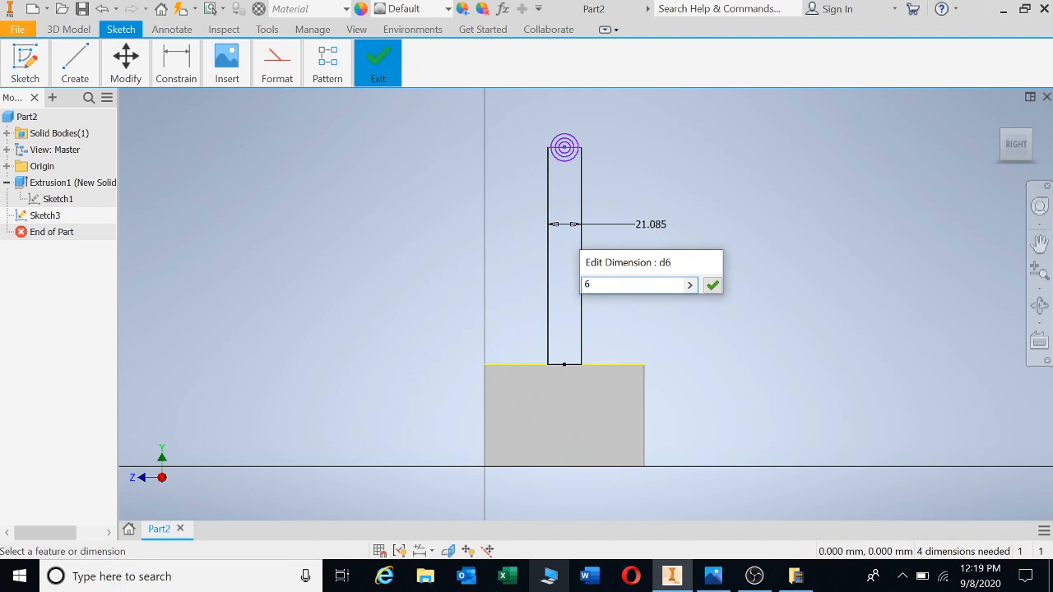
key(Return)
Dimension the outer circle's diameter as 38 mm and the middle circle's diameter as 25 mm.
click(176, 62)
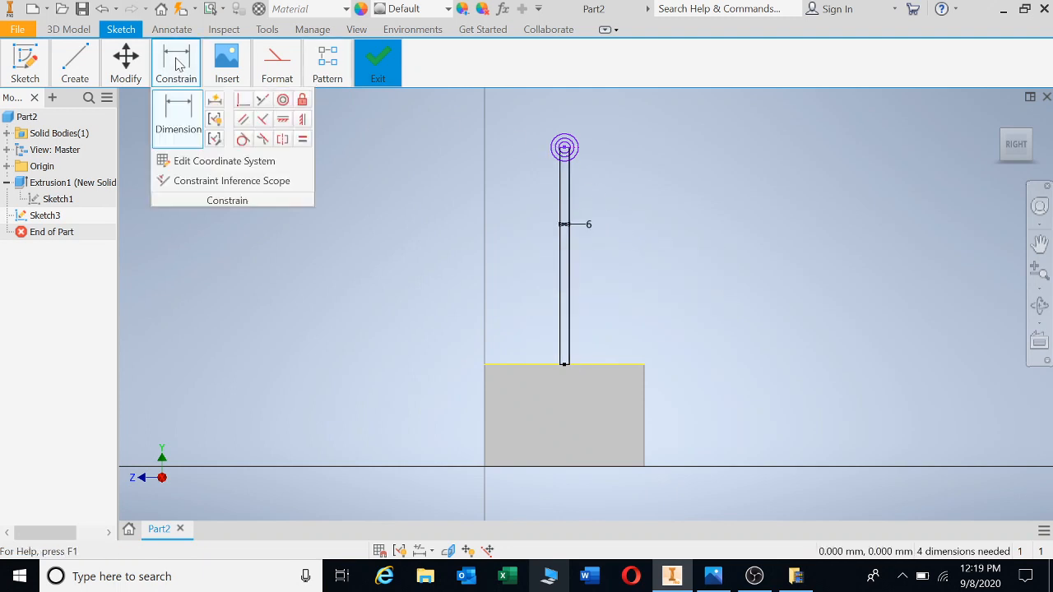
click(576, 146)
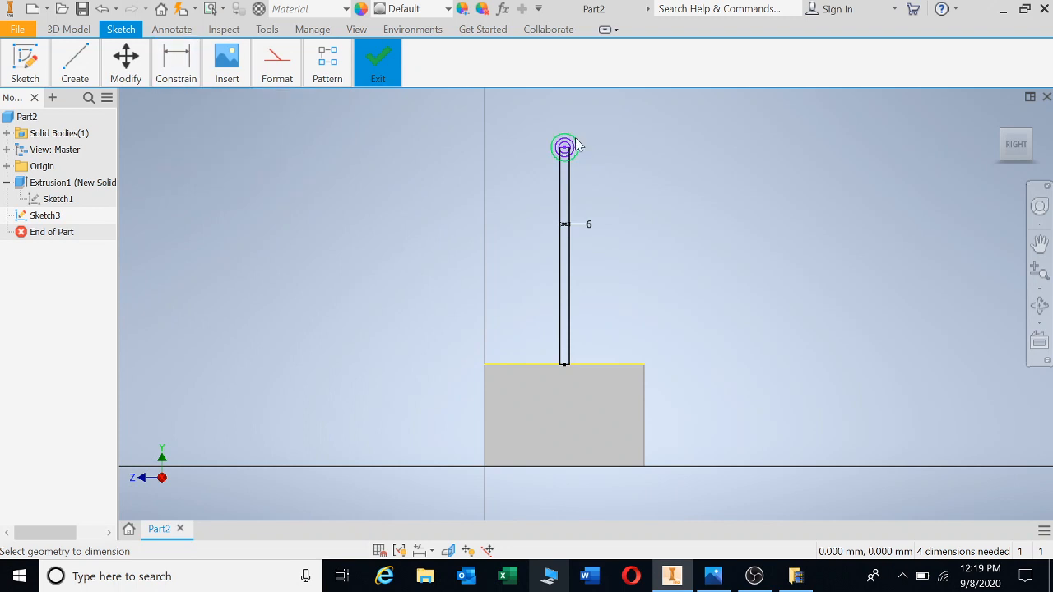
click(608, 134)
text(38)
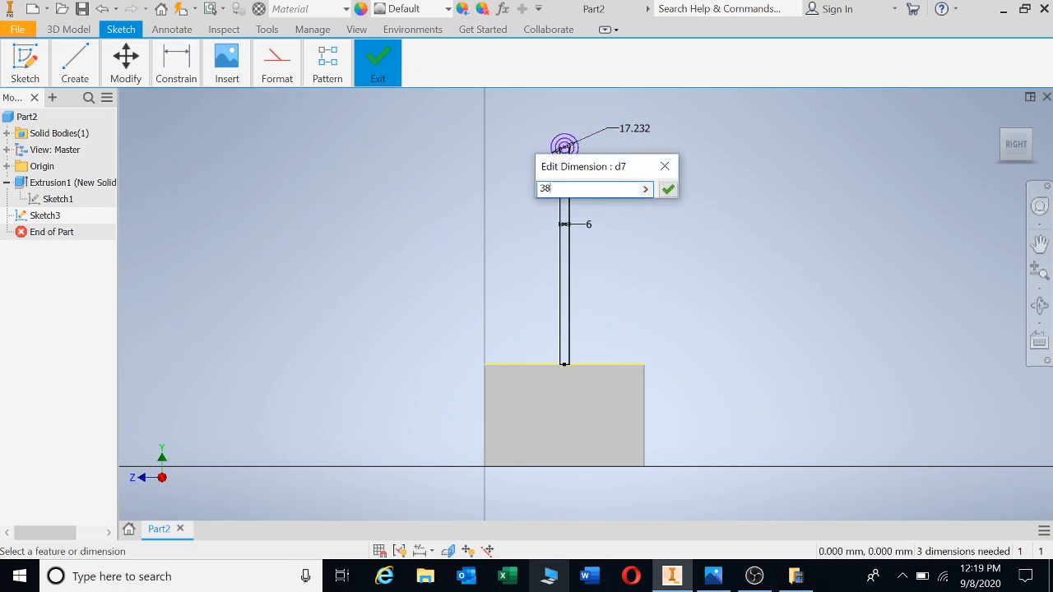
key(Return)
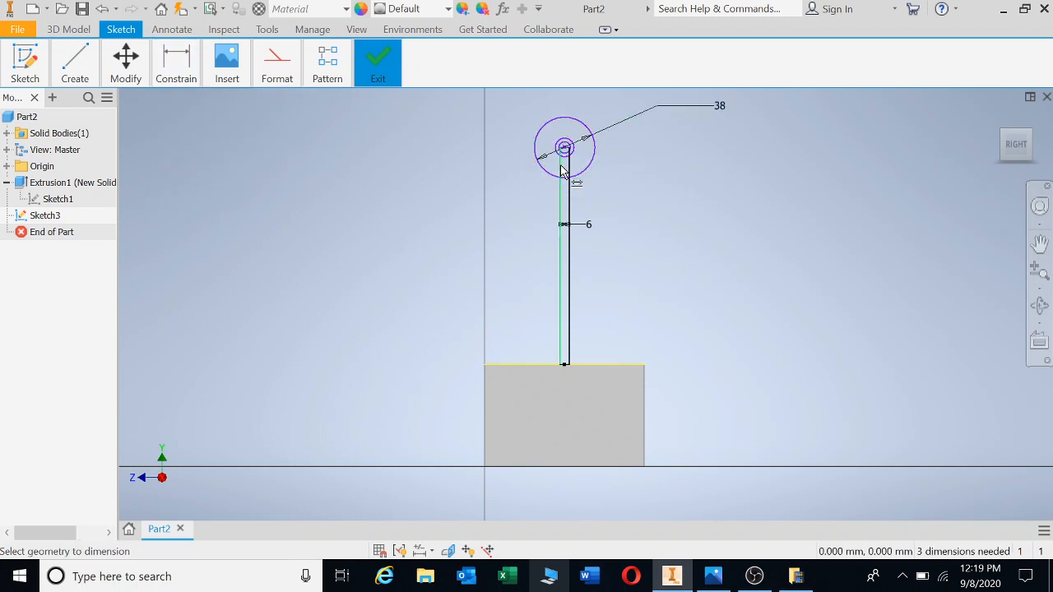
click(575, 149)
click(653, 189)
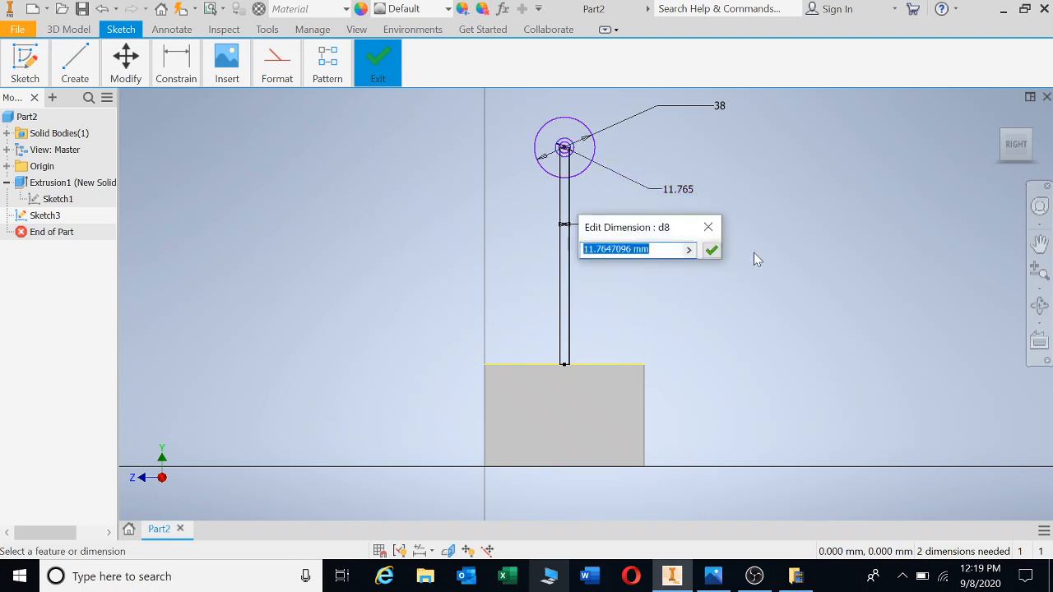
text(25)
key(Return)
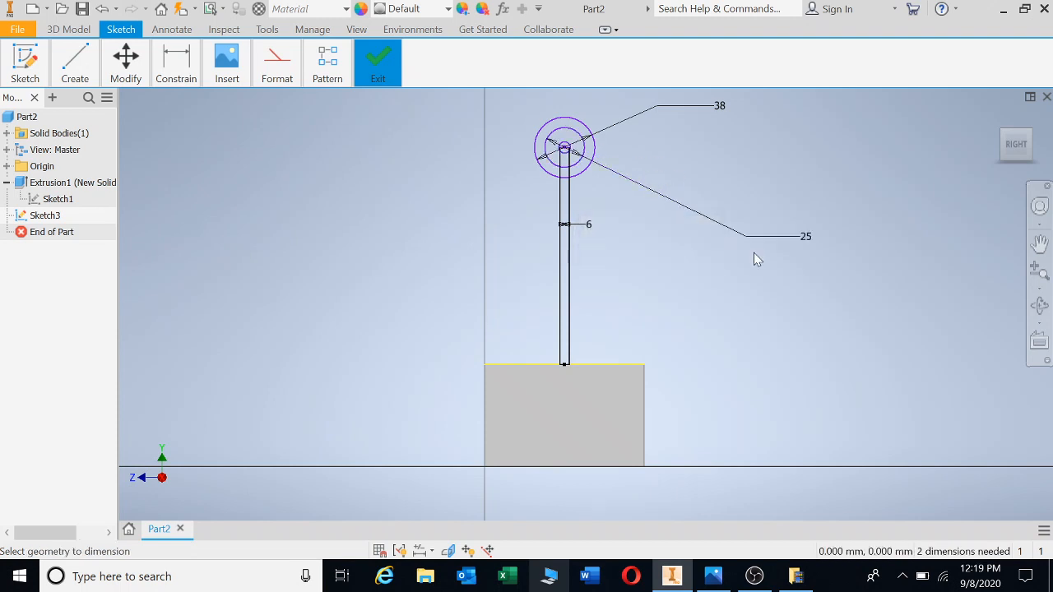
Dimension the innermost circle's diameter as 20 mm.
click(564, 148)
key(Escape)
scroll(535, 181, up, 3)
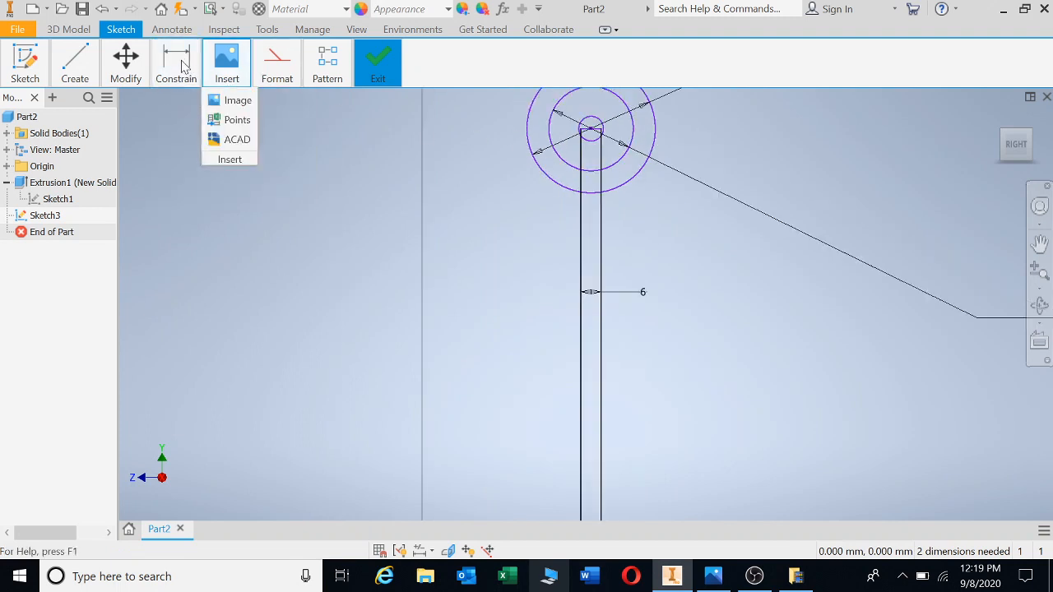
mouse_move(176, 66)
click(183, 107)
click(591, 129)
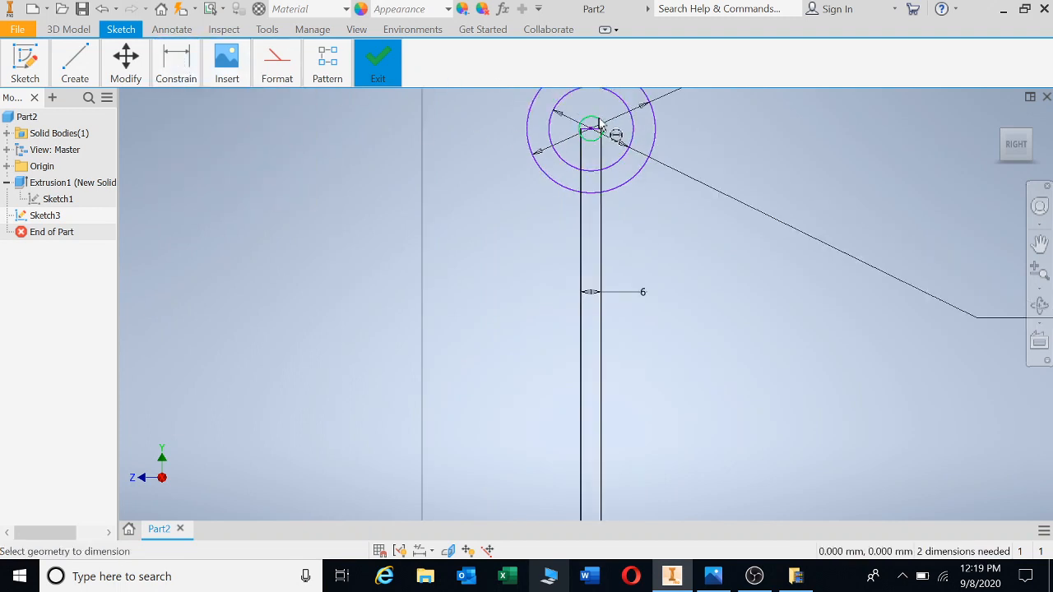
click(774, 124)
text(20)
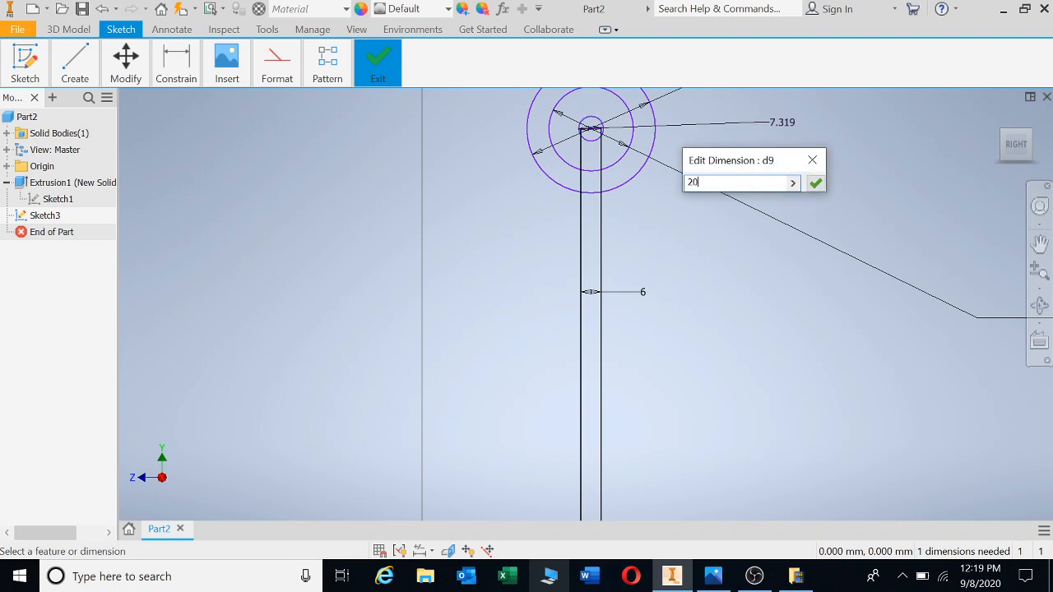
key(Return)
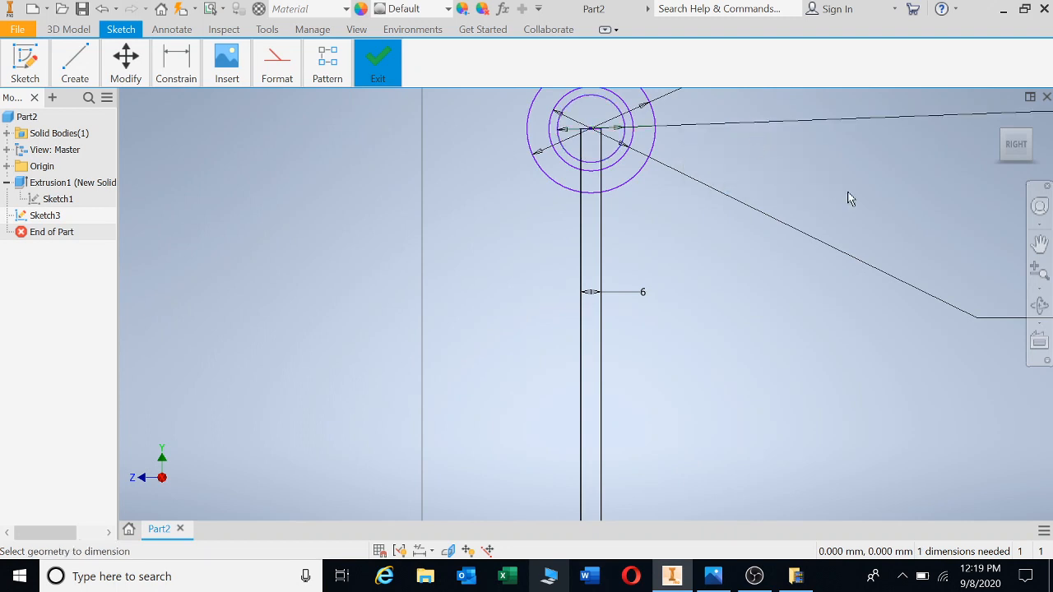
Dimension the height from the base's upper edge to the circles' centre as 102 mm.
click(1017, 150)
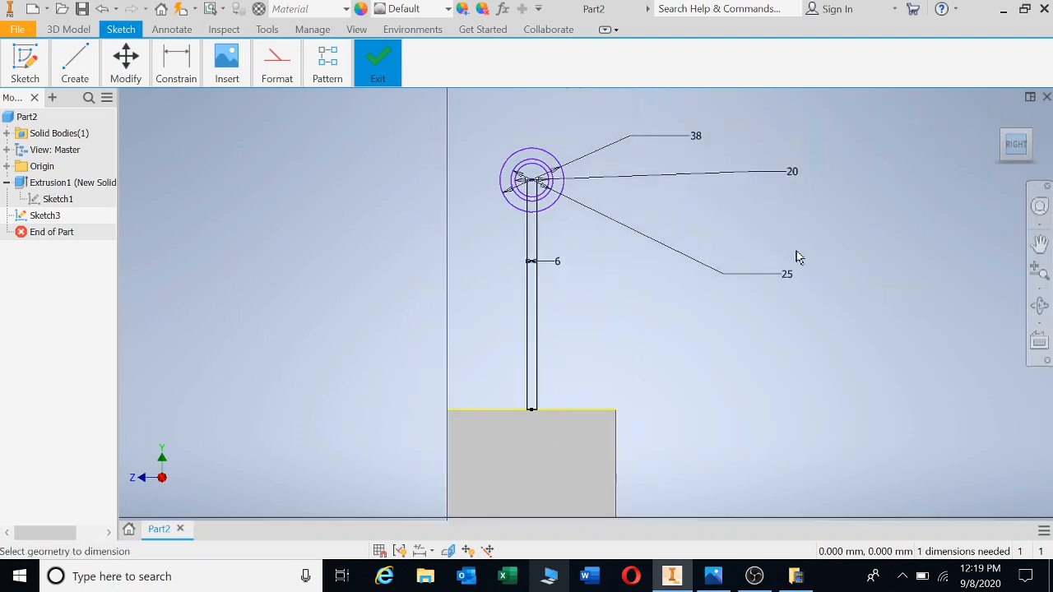
click(186, 70)
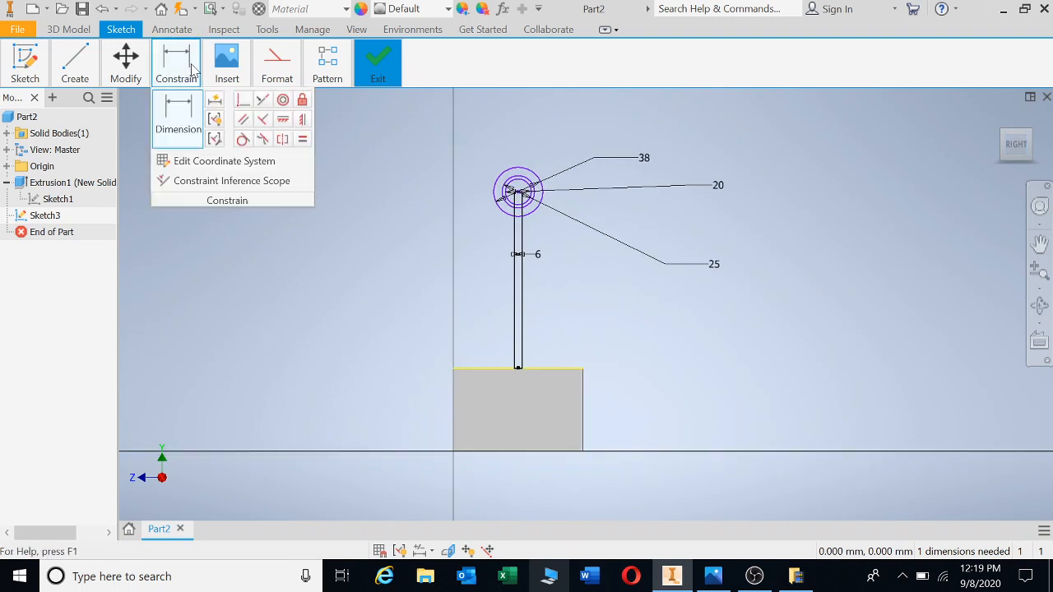
click(486, 369)
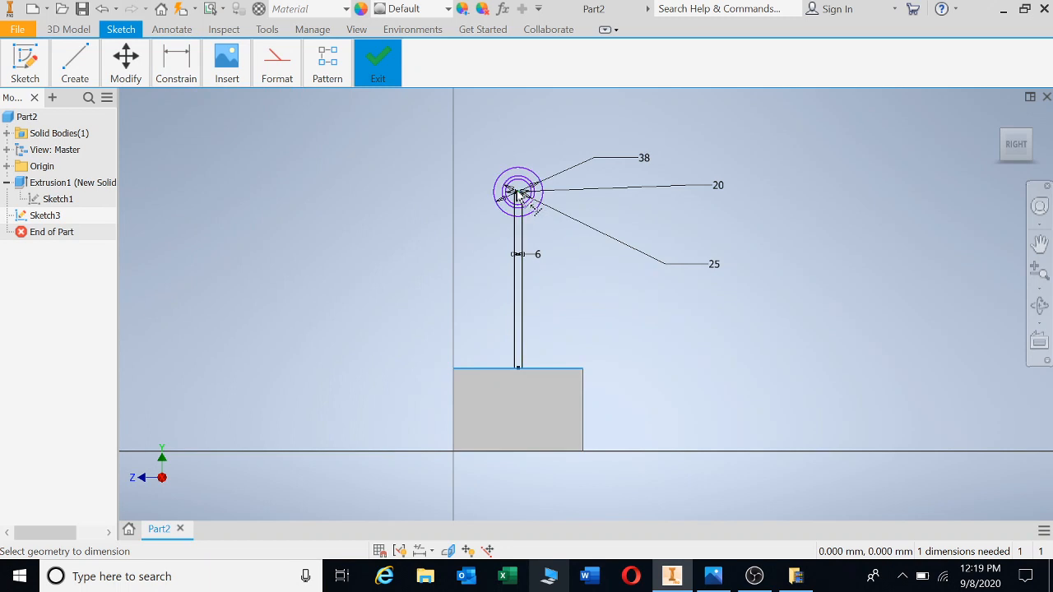
click(517, 195)
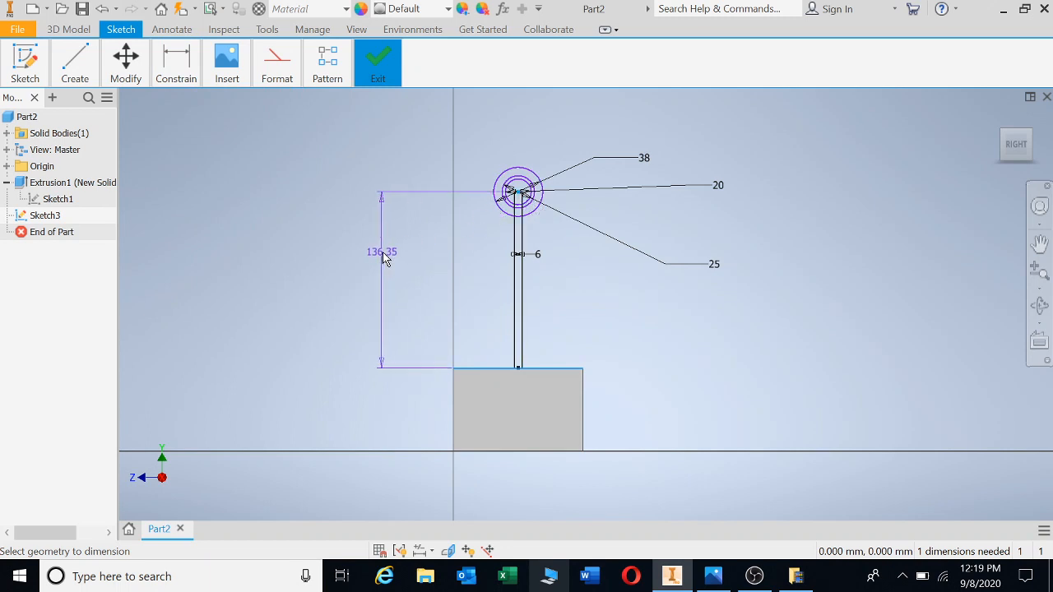
click(384, 257)
text(102)
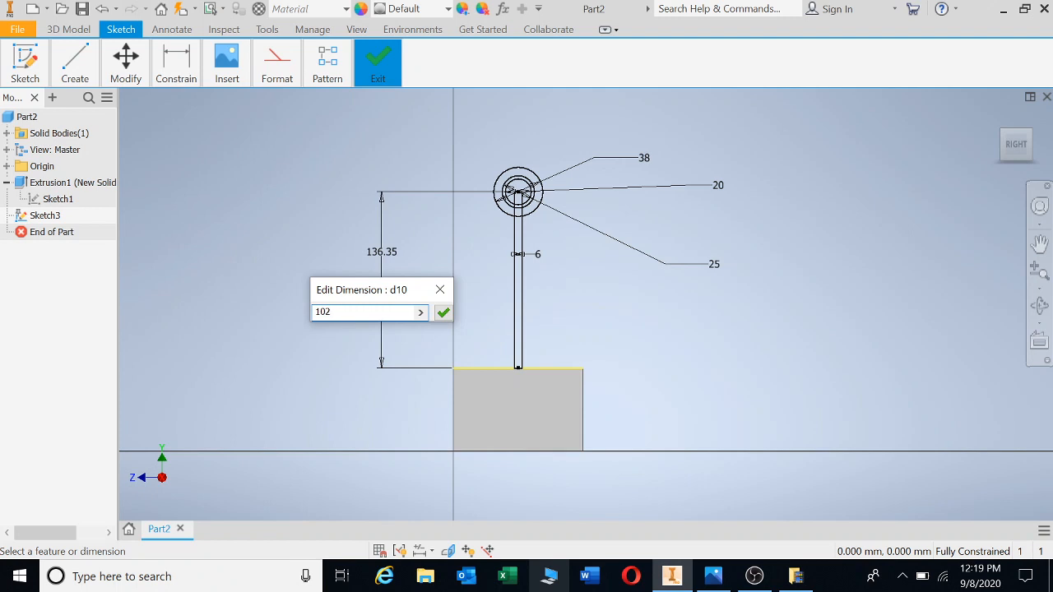
key(Return)
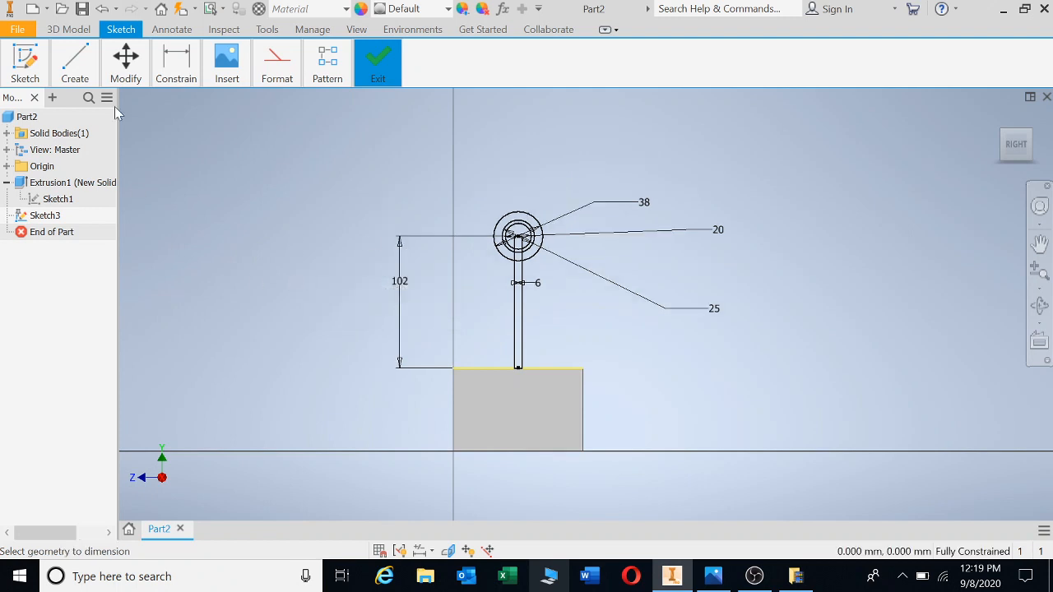
Sketch a slanted line about 167 mm long at about 76° from the base's upper-left corner, extending past the boss circles.
mouse_move(75, 61)
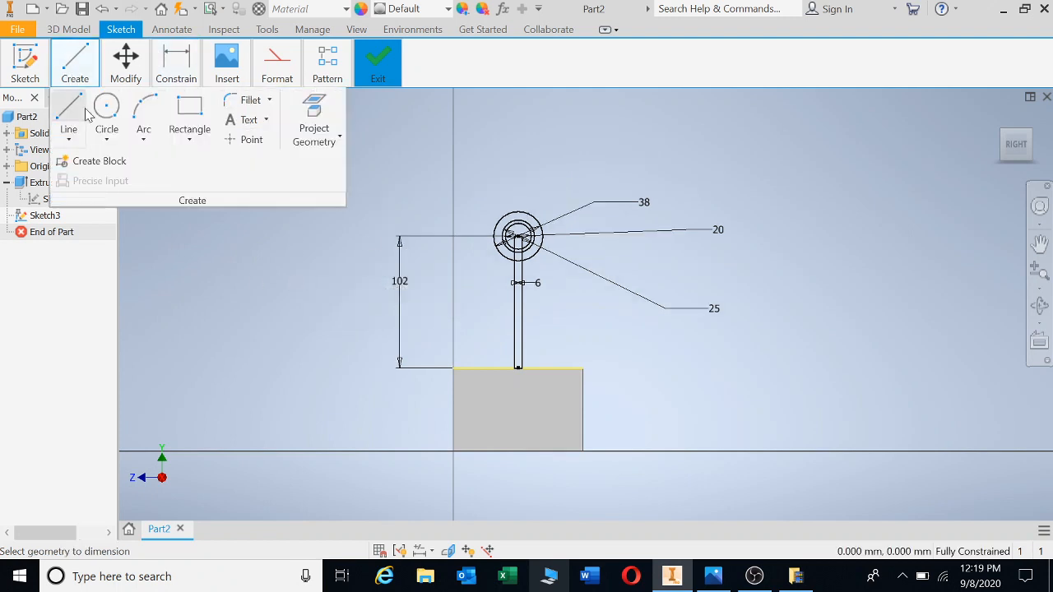
click(68, 111)
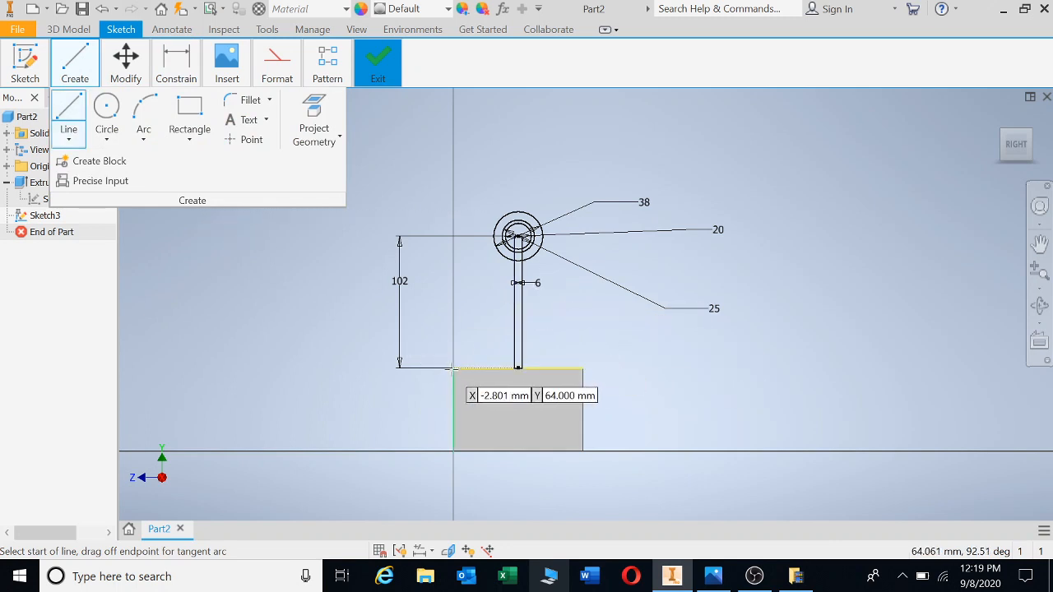
mouse_move(91, 82)
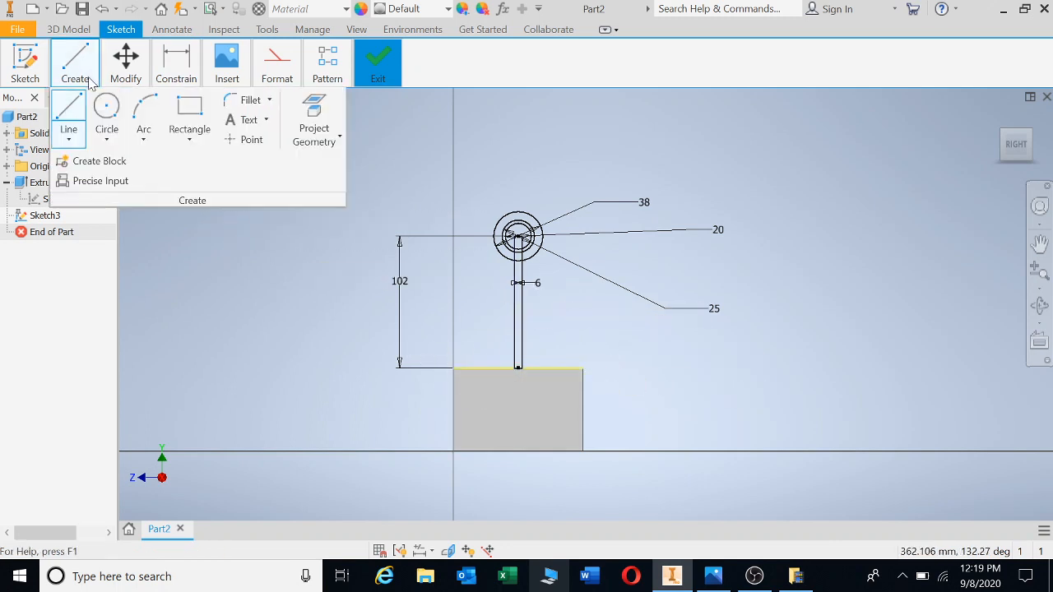
scroll(473, 367, up, 5)
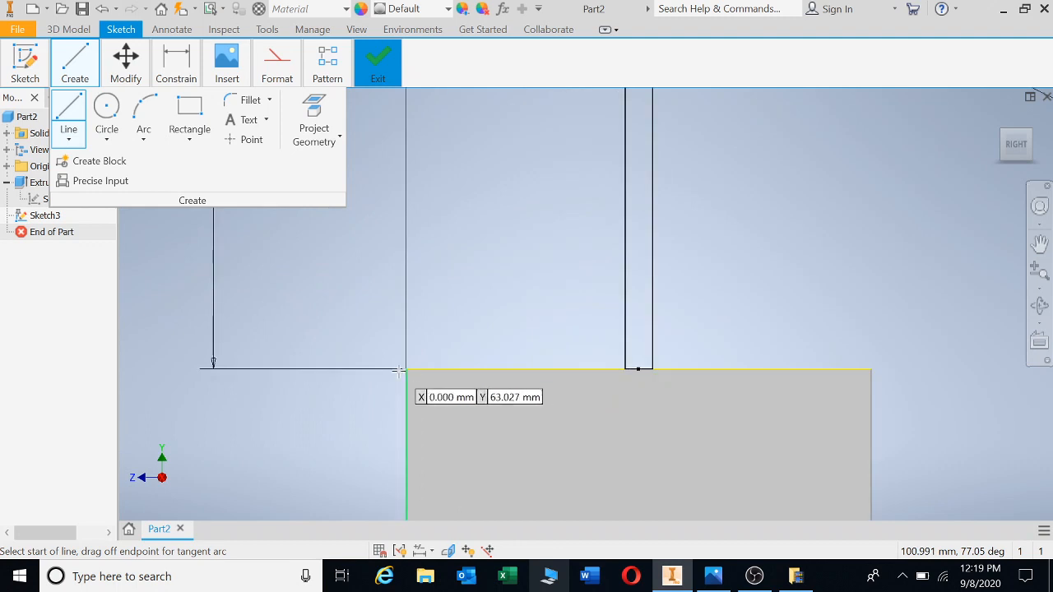
click(405, 368)
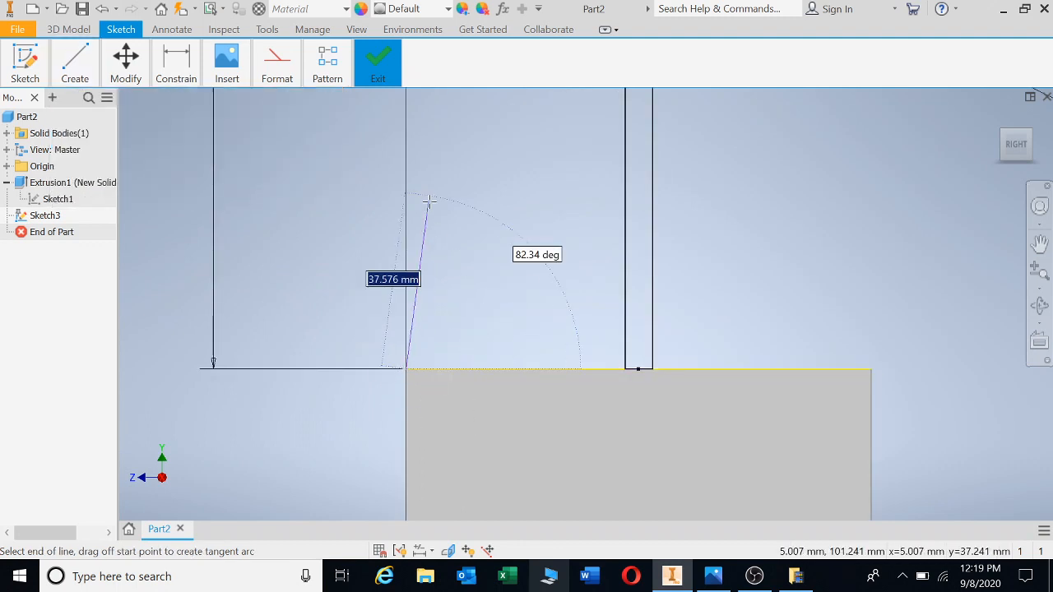
scroll(512, 142, down, 3)
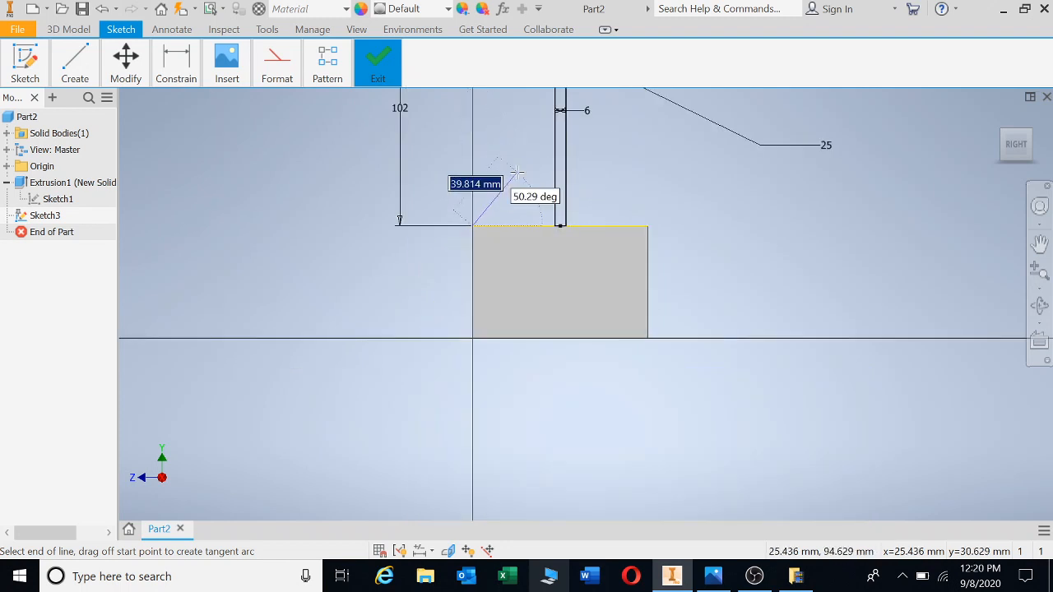
scroll(468, 219, up, 4)
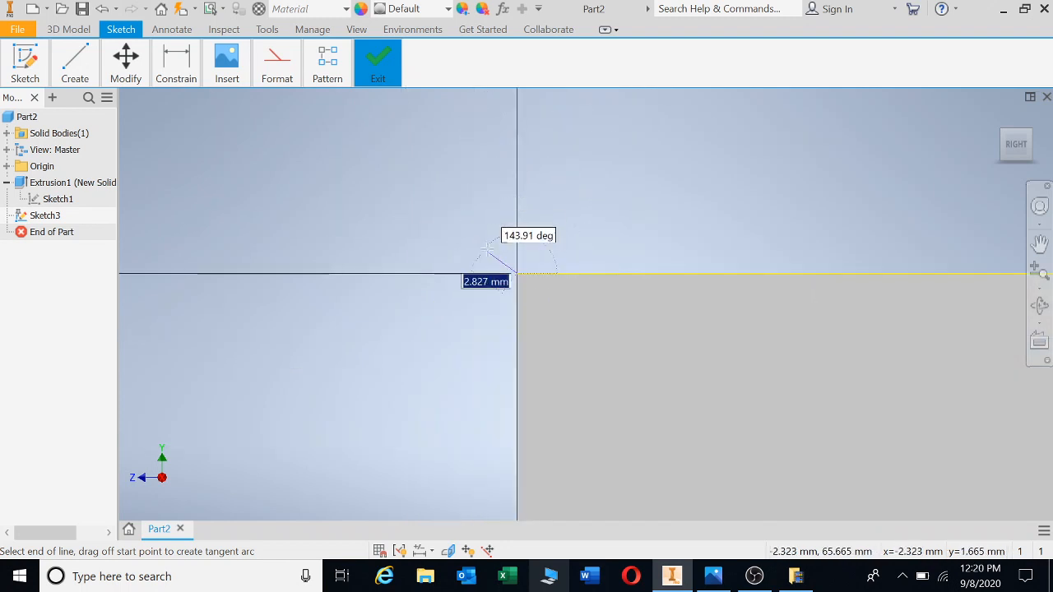
mouse_move(516, 269)
middle_down()
mouse_move(513, 294)
mouse_move(565, 200)
mouse_move(616, 181)
mouse_move(573, 267)
mouse_move(519, 468)
mouse_move(463, 418)
middle_up()
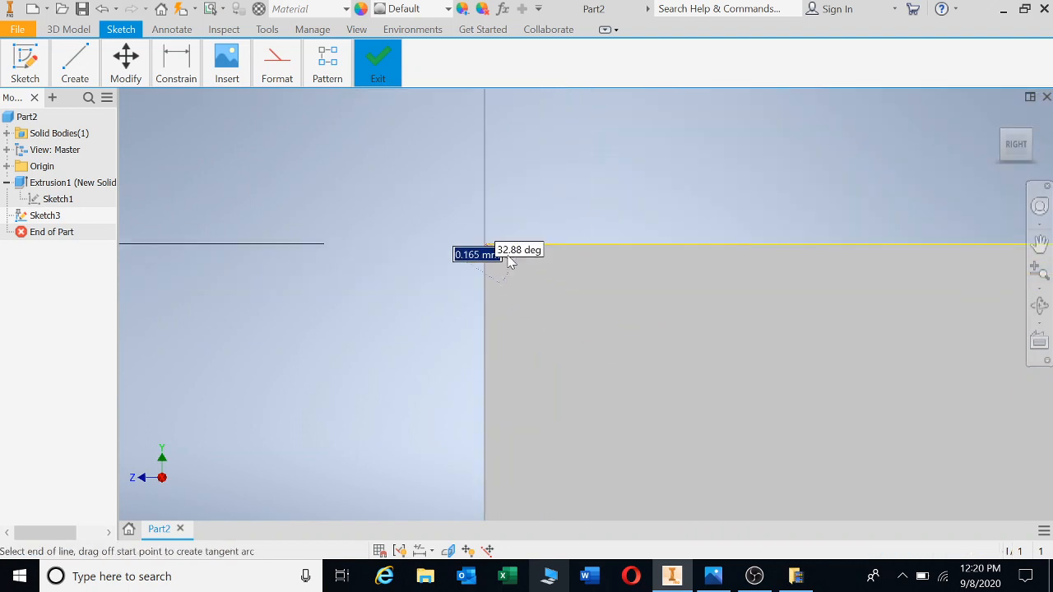
middle_drag(493, 244, 492, 265)
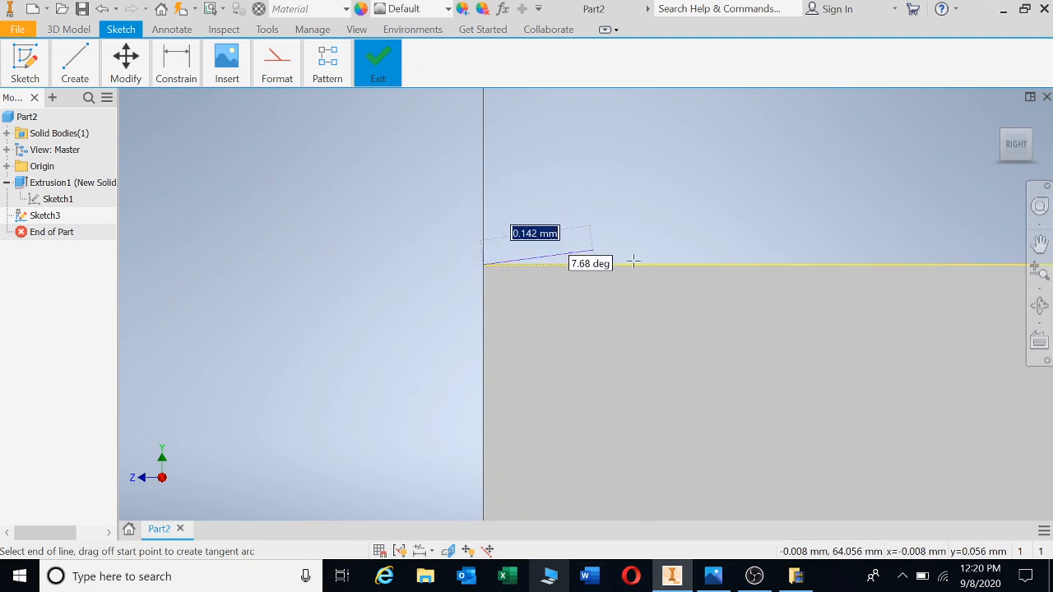
scroll(630, 260, down, 2)
mouse_move(604, 258)
middle_down()
mouse_move(383, 330)
mouse_move(394, 302)
middle_up()
scroll(394, 302, down, 3)
scroll(394, 303, down, 3)
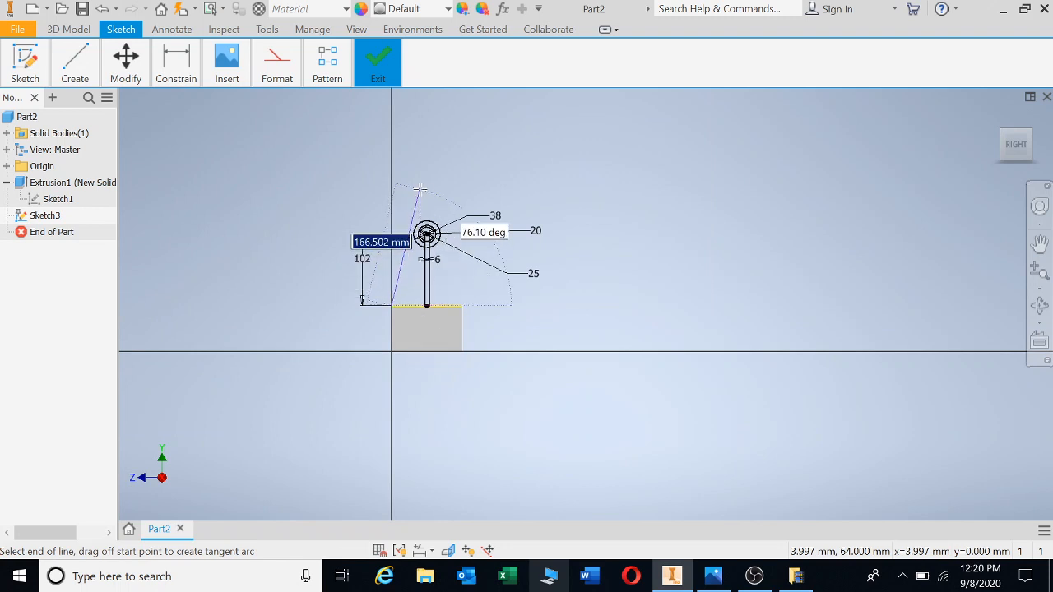
key(Escape)
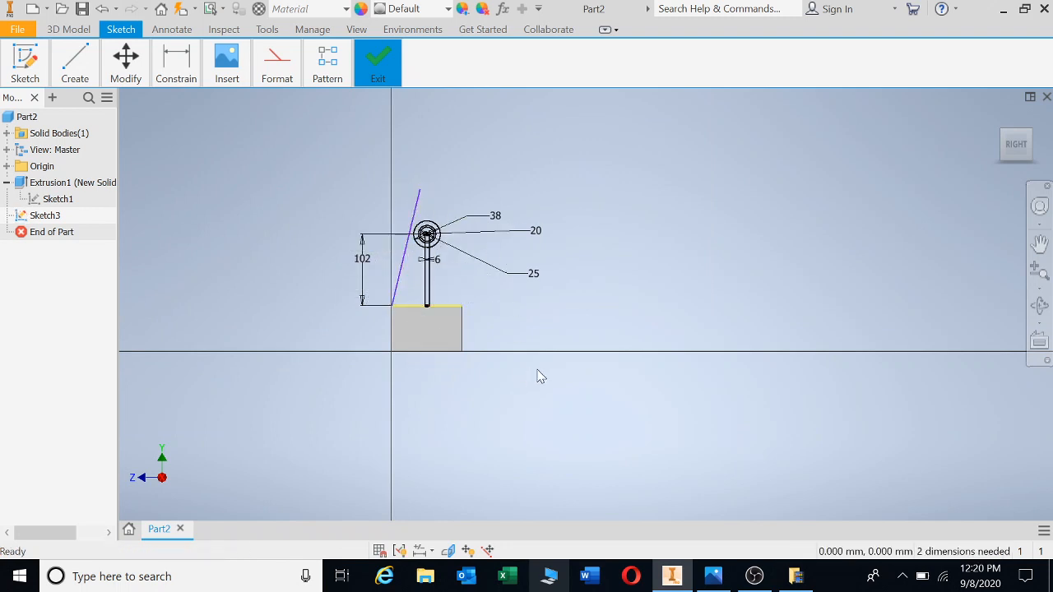
Sketch a second slanted line from the base's upper-right corner, leaning inward and extending above the boss circles.
key(l)
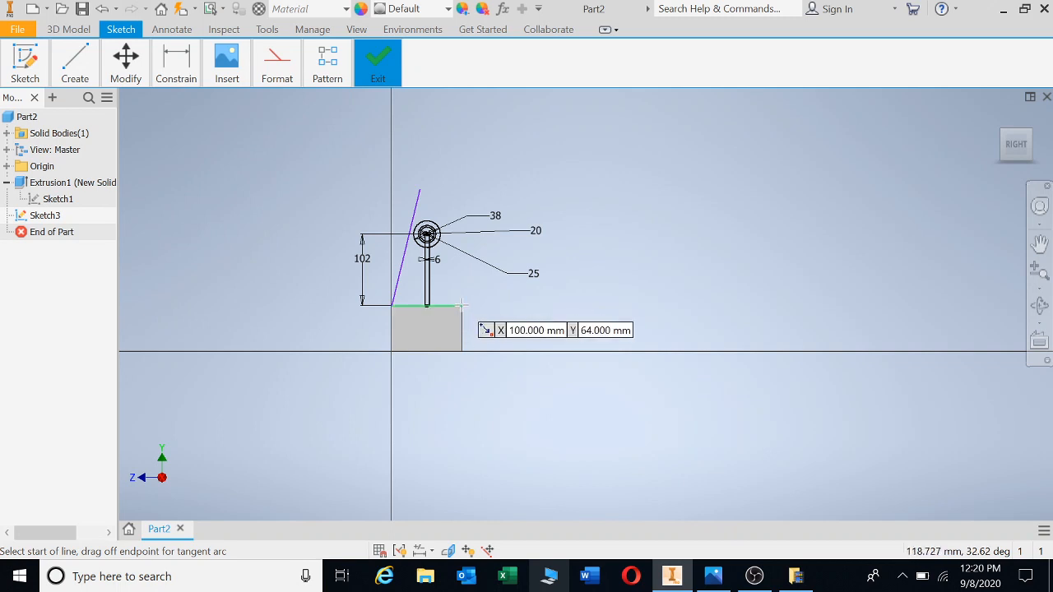
scroll(475, 311, up, 5)
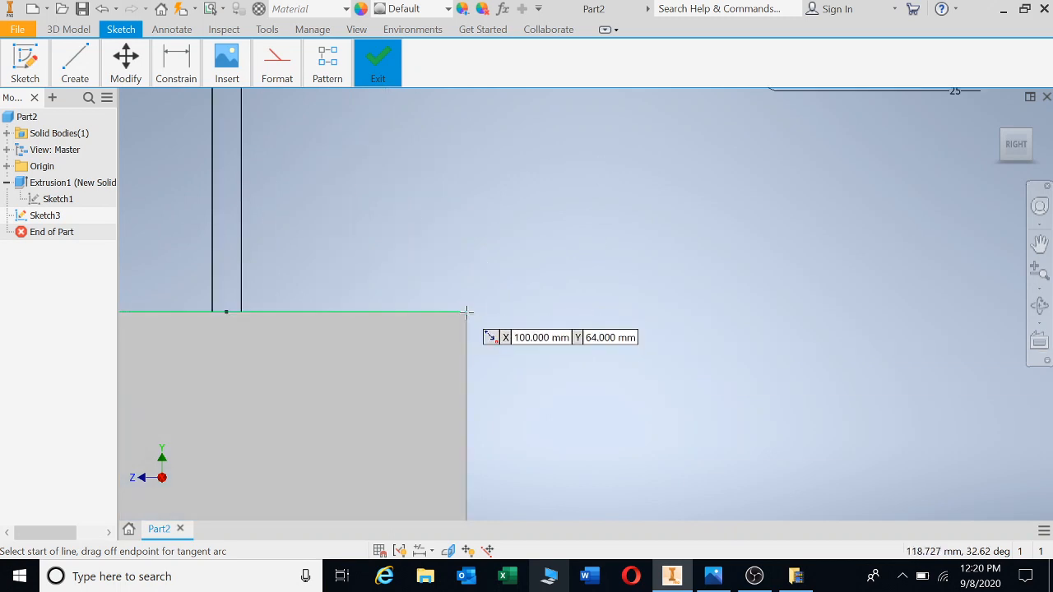
click(467, 312)
scroll(383, 194, down, 5)
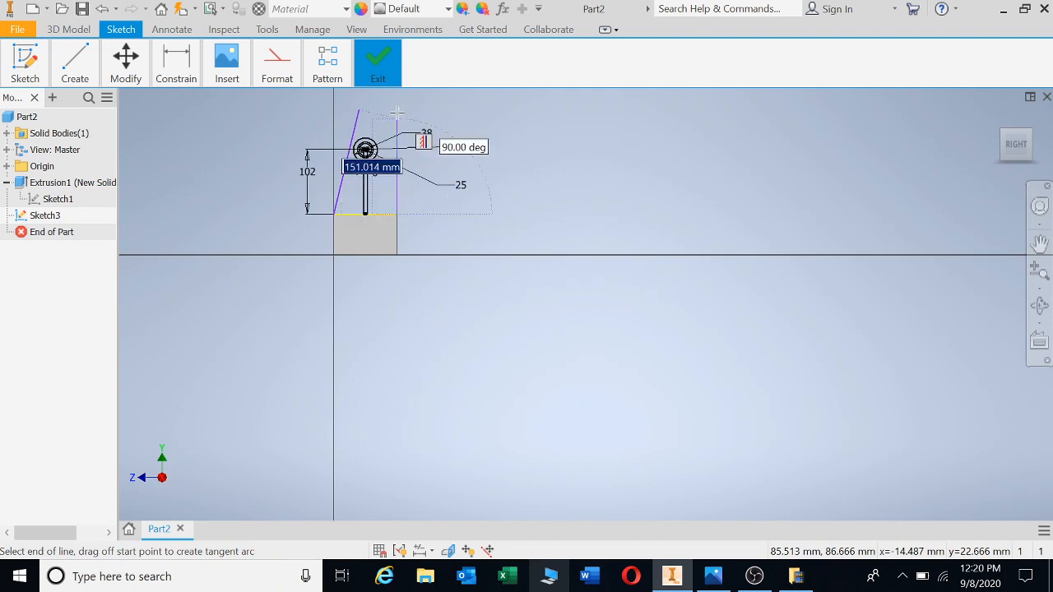
Make both slanted side lines tangent to the outer boss circle.
mouse_move(125, 66)
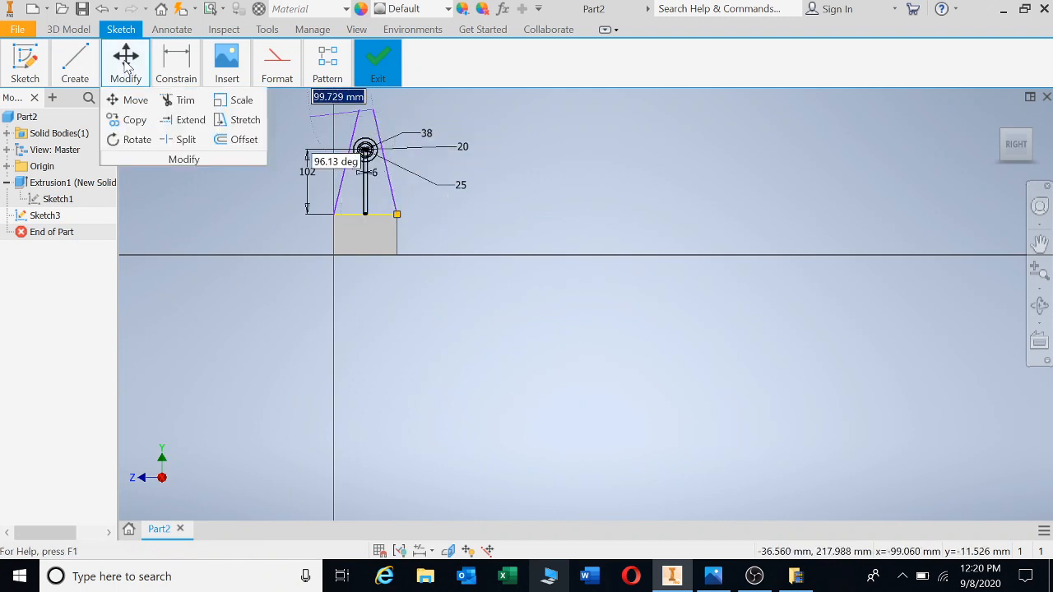
mouse_move(179, 68)
click(242, 139)
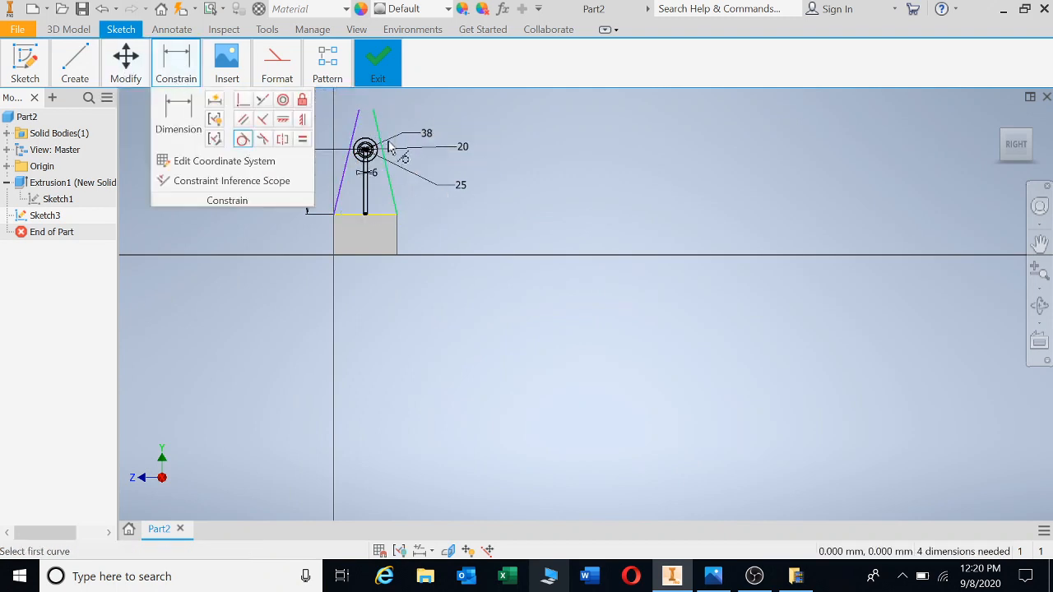
click(385, 153)
click(367, 152)
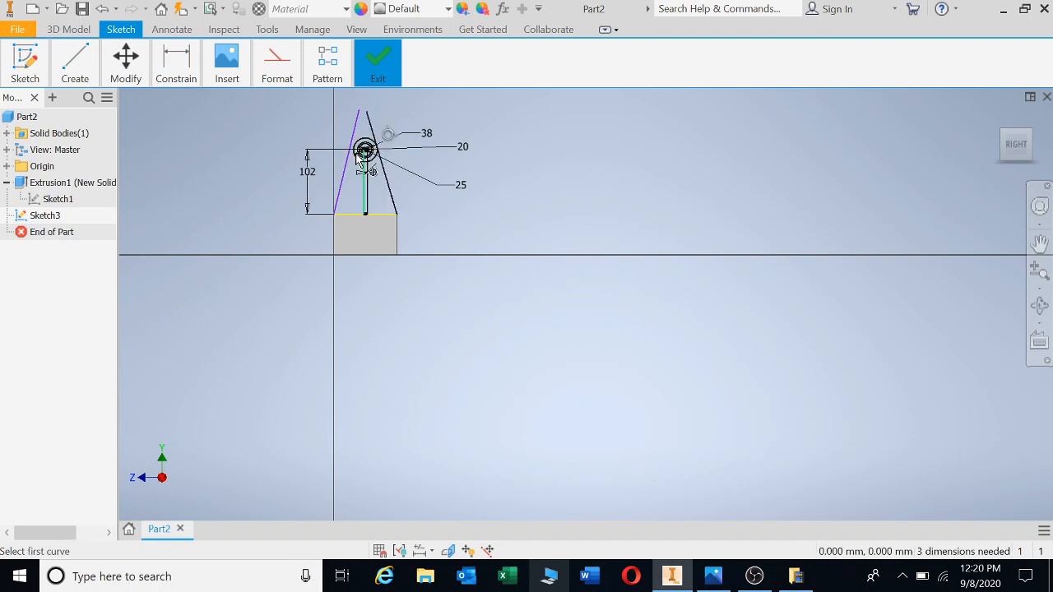
click(351, 148)
click(365, 150)
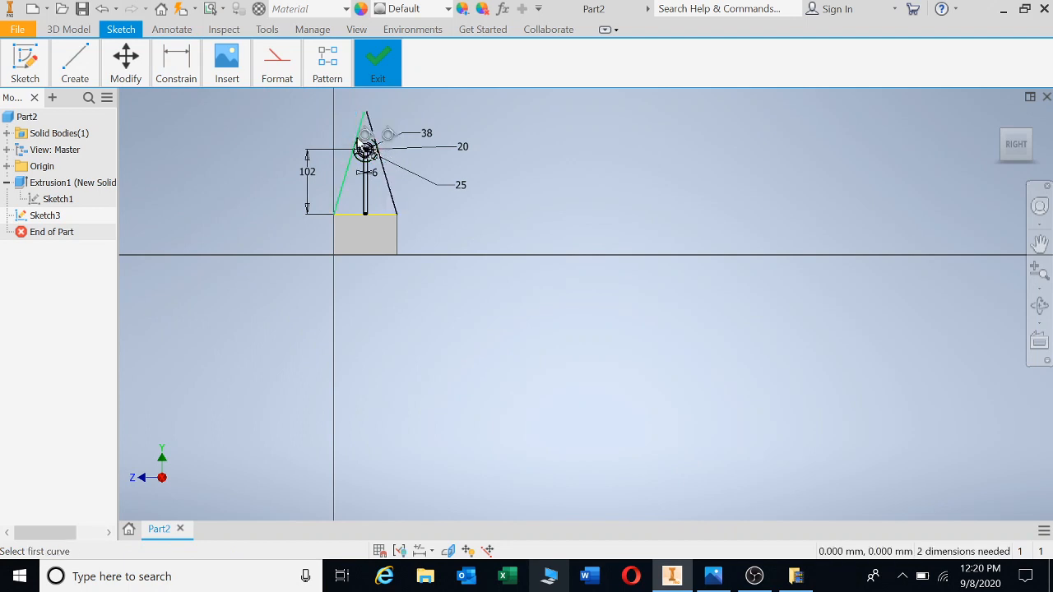
Trim the two side lines where they extend above their tangent points on the outer circle.
mouse_move(126, 64)
click(179, 99)
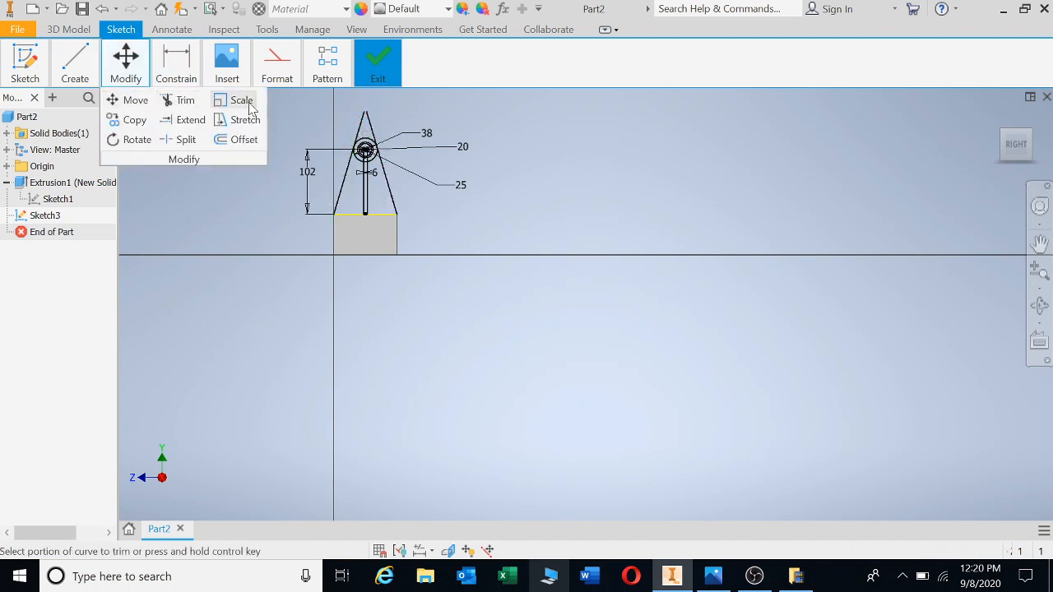
click(369, 122)
click(357, 124)
scroll(365, 158, down, 5)
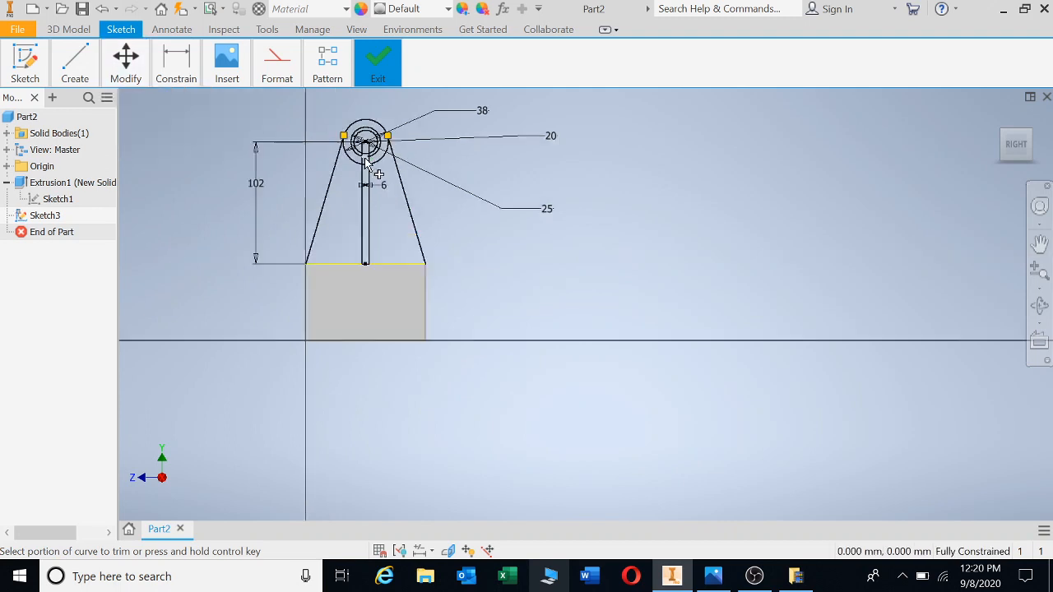
Trim the rib rectangle's lines inside the three boss circles so the rib ends at the outer circle.
scroll(362, 148, down, 3)
click(367, 134)
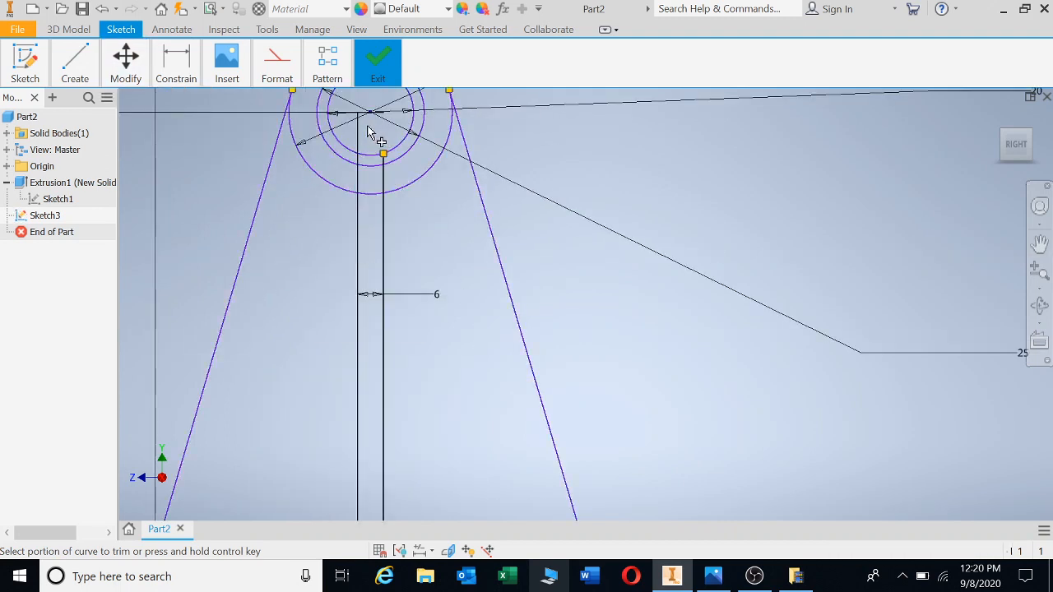
click(362, 154)
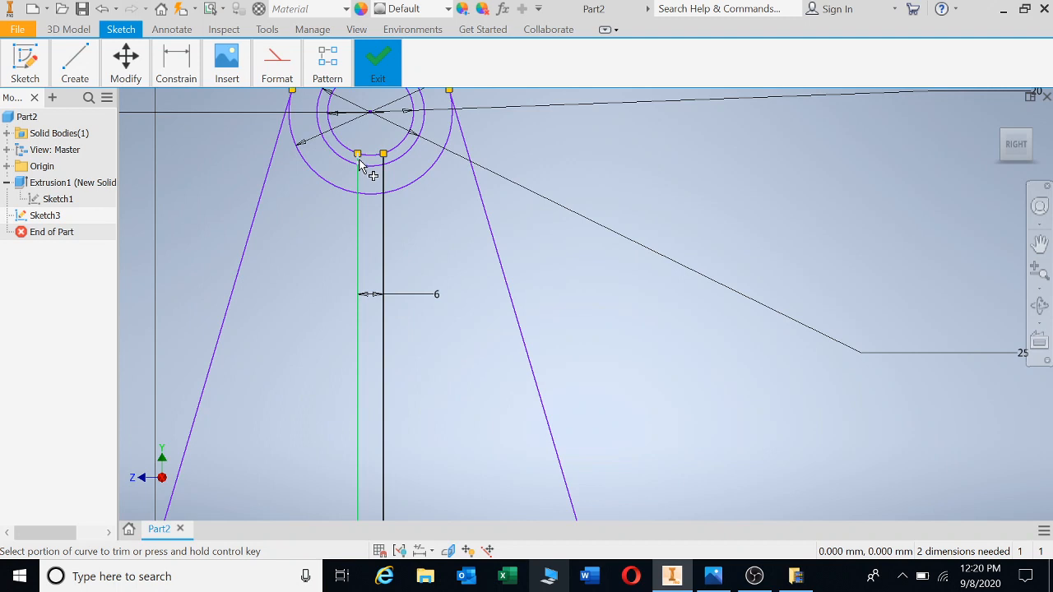
click(360, 160)
click(384, 162)
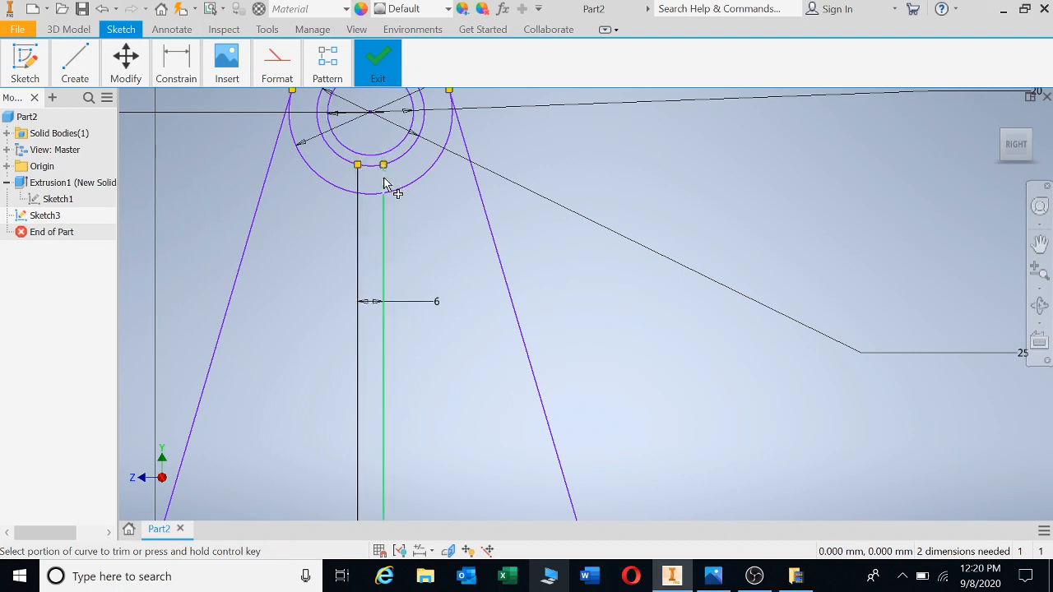
click(383, 179)
click(358, 178)
scroll(400, 202, up, 3)
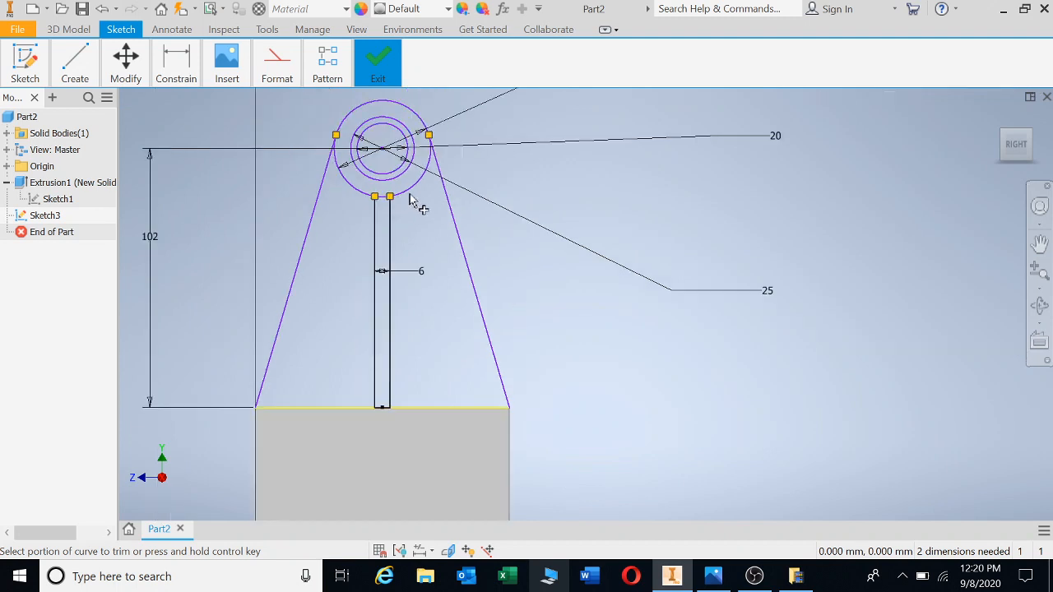
scroll(576, 224, up, 2)
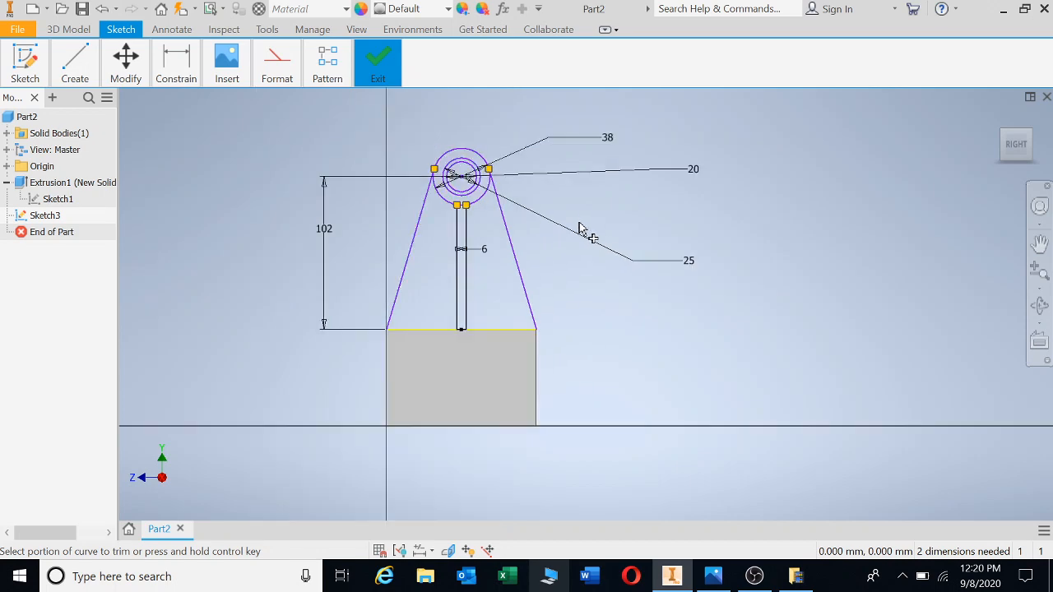
key(Escape)
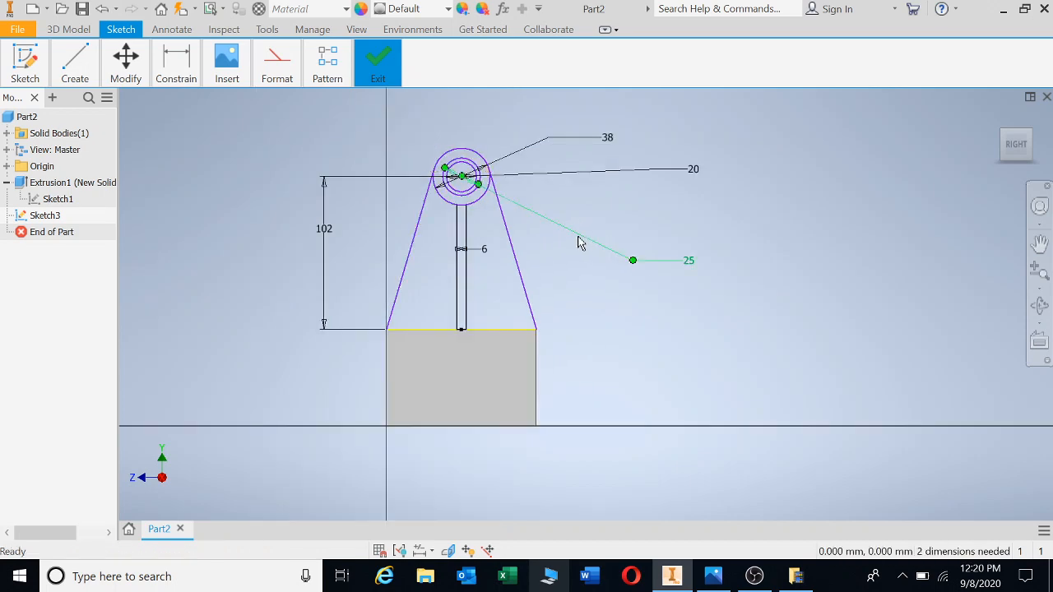
Extrude the tapered side profiles on both sides of the rib 12 mm in the flipped direction over the base, joined to the body.
click(713, 576)
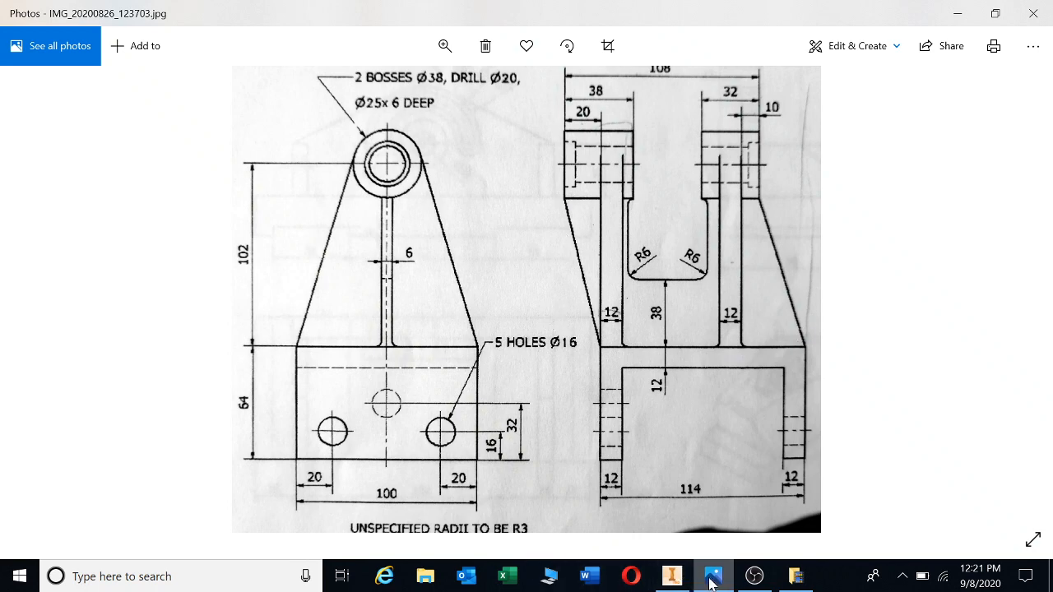
click(672, 576)
scroll(563, 425, up, 4)
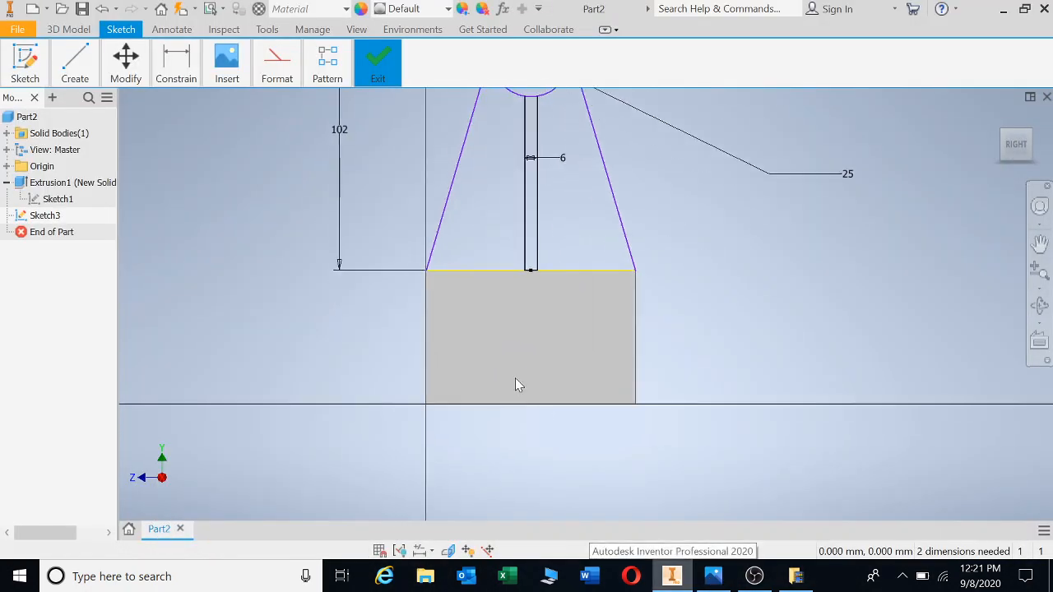
key(e)
scroll(658, 191, down, 4)
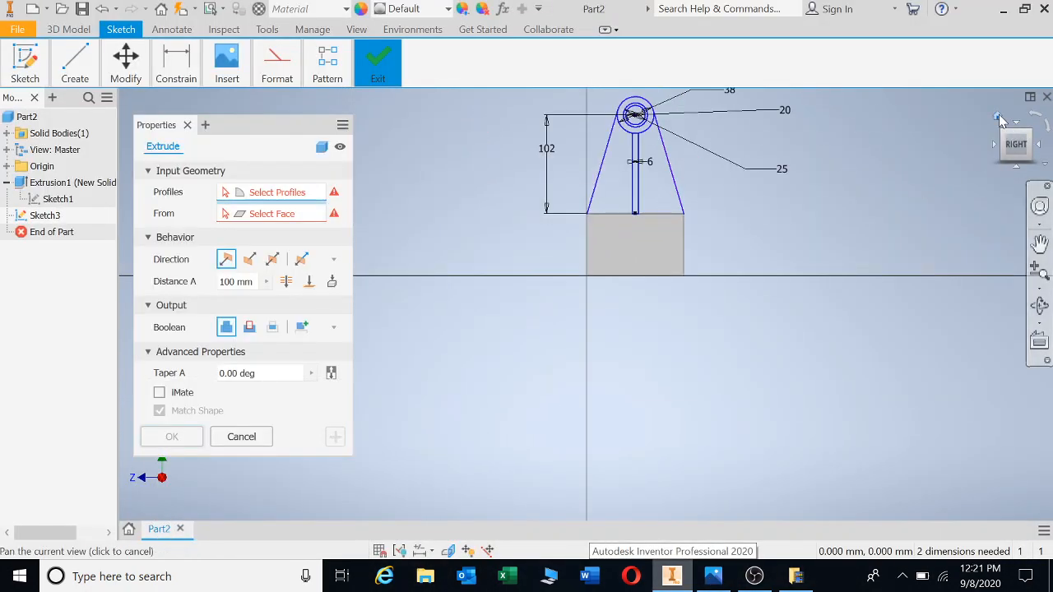
click(998, 119)
click(603, 362)
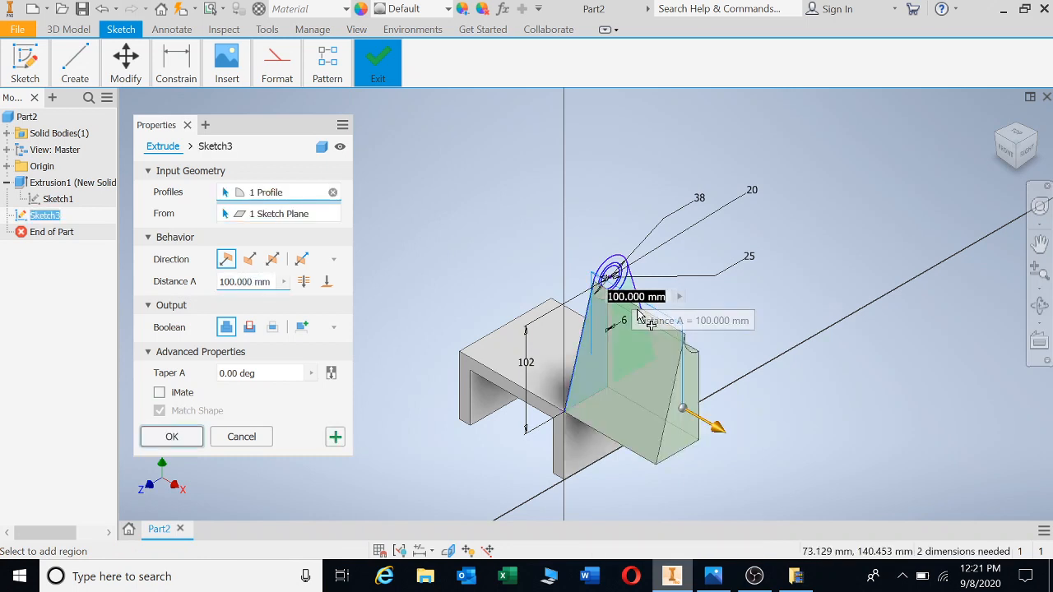
scroll(630, 295, up, 2)
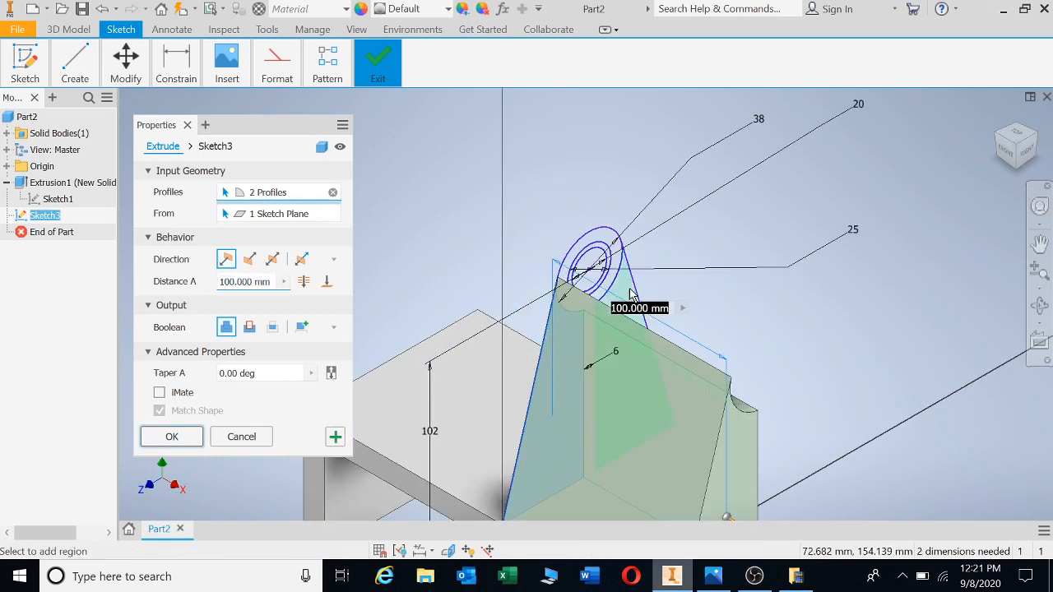
scroll(557, 362, down, 5)
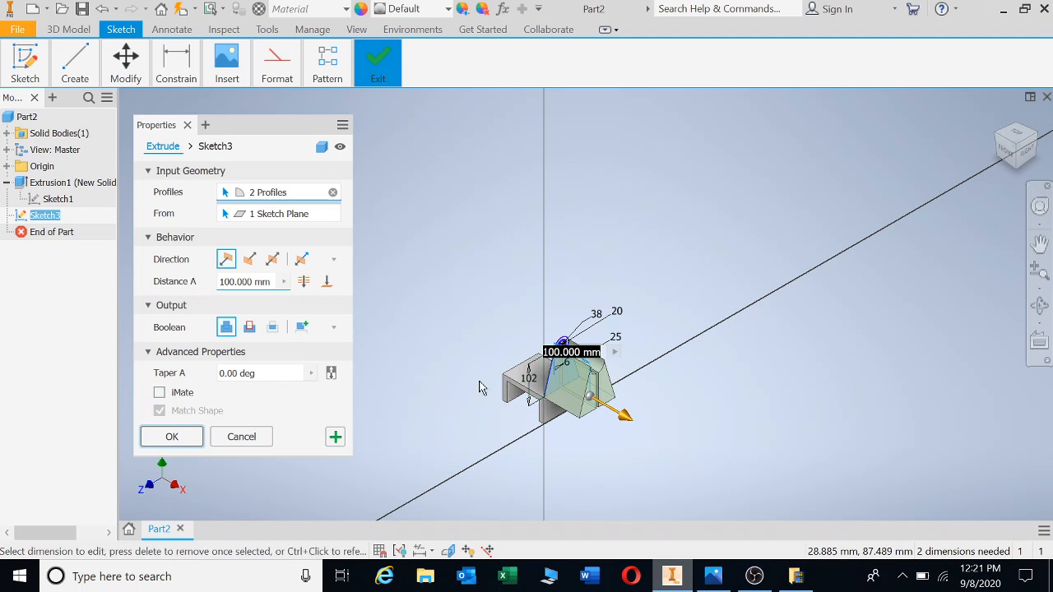
click(250, 259)
click(225, 281)
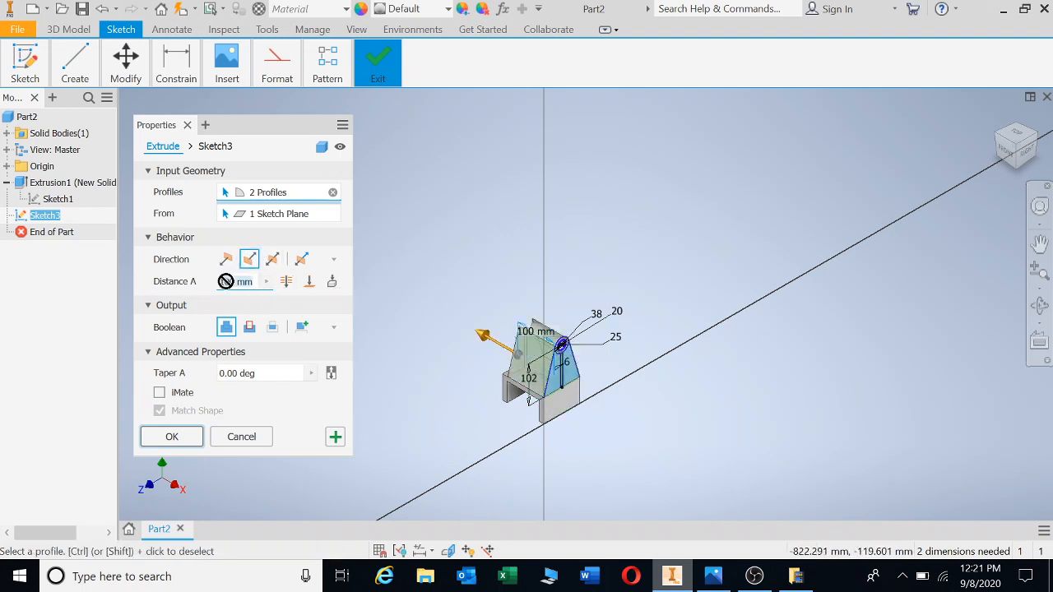
text(12)
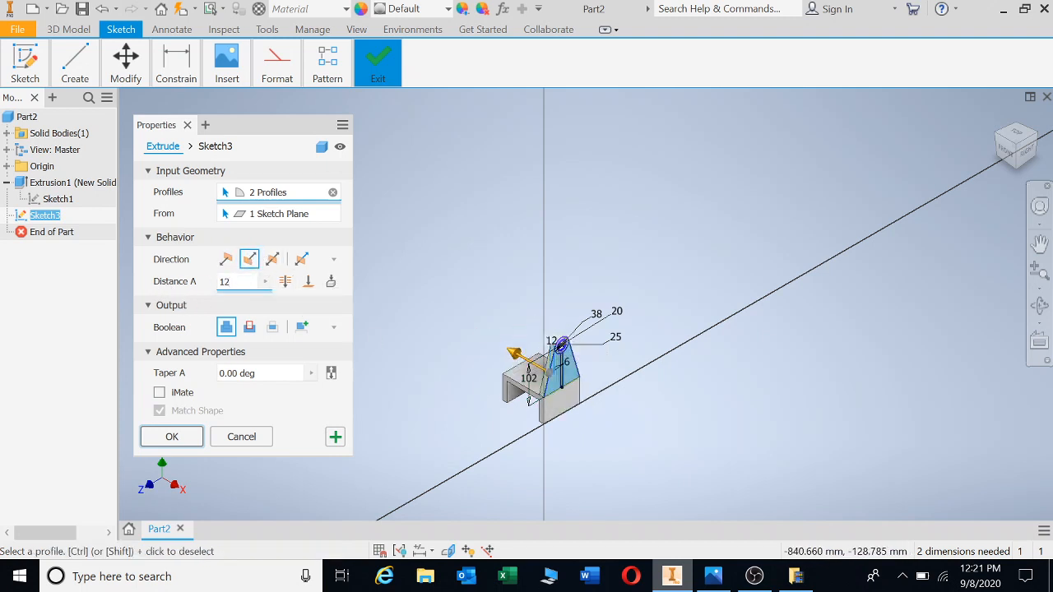
click(172, 437)
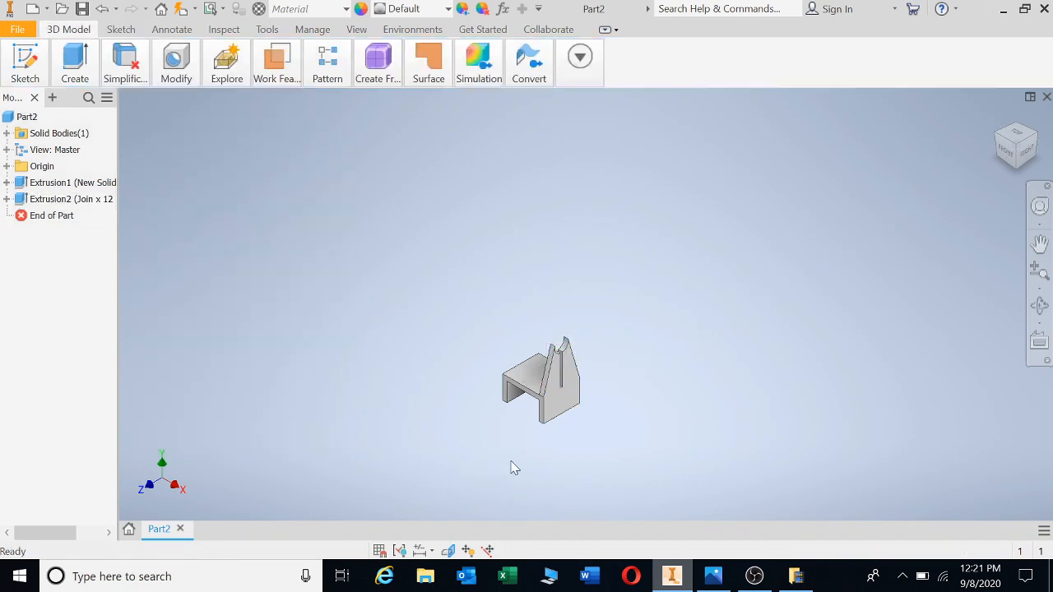
Expand the 12 mm side plate extrusion in the model tree to list its sketch.
scroll(512, 468, up, 3)
click(6, 199)
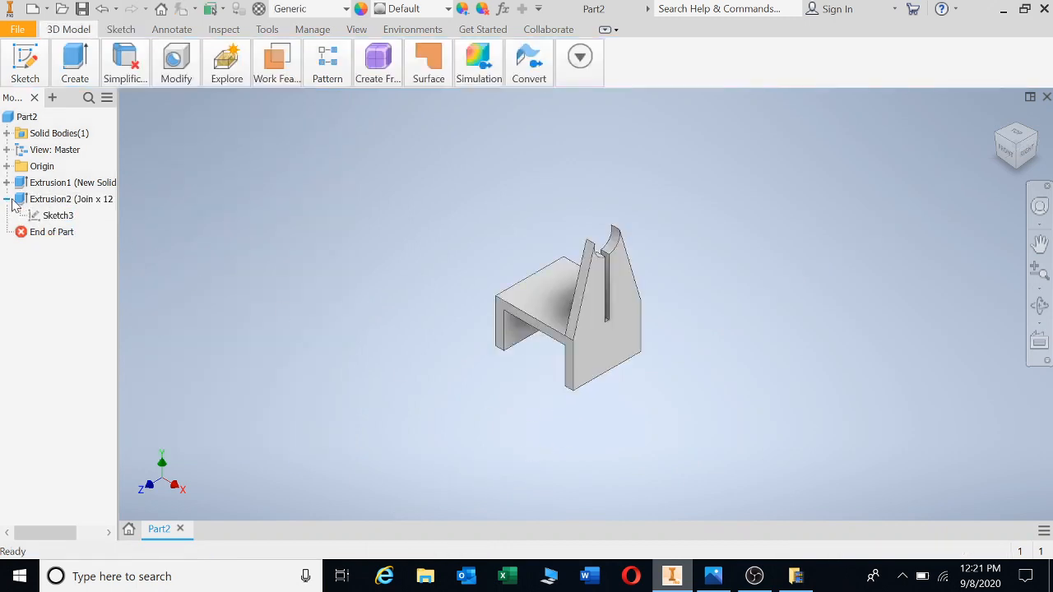
double_click(49, 215)
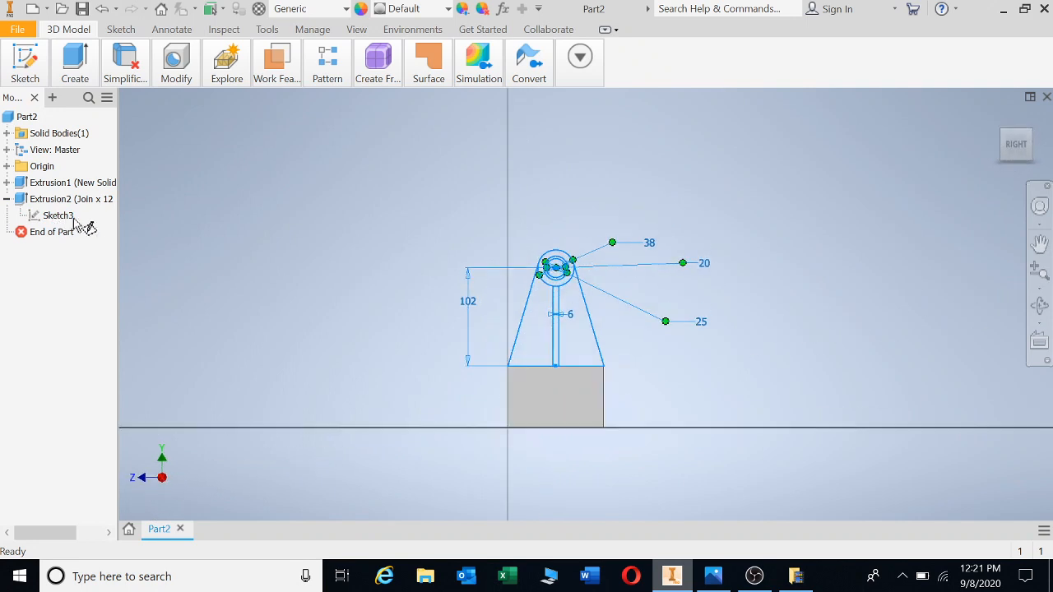
right_click(271, 246)
click(277, 292)
right_click(301, 216)
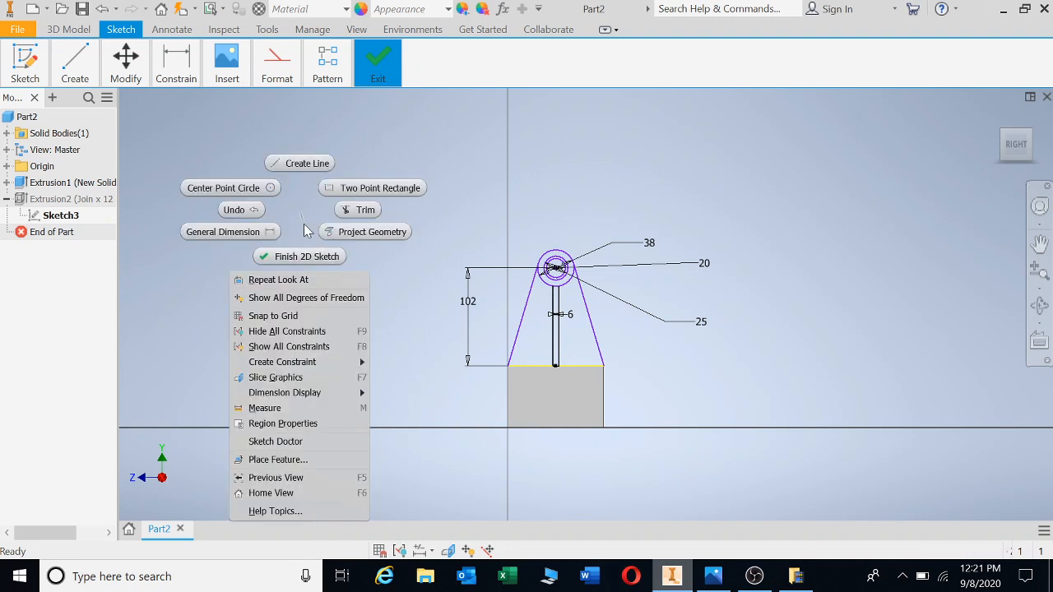
click(305, 256)
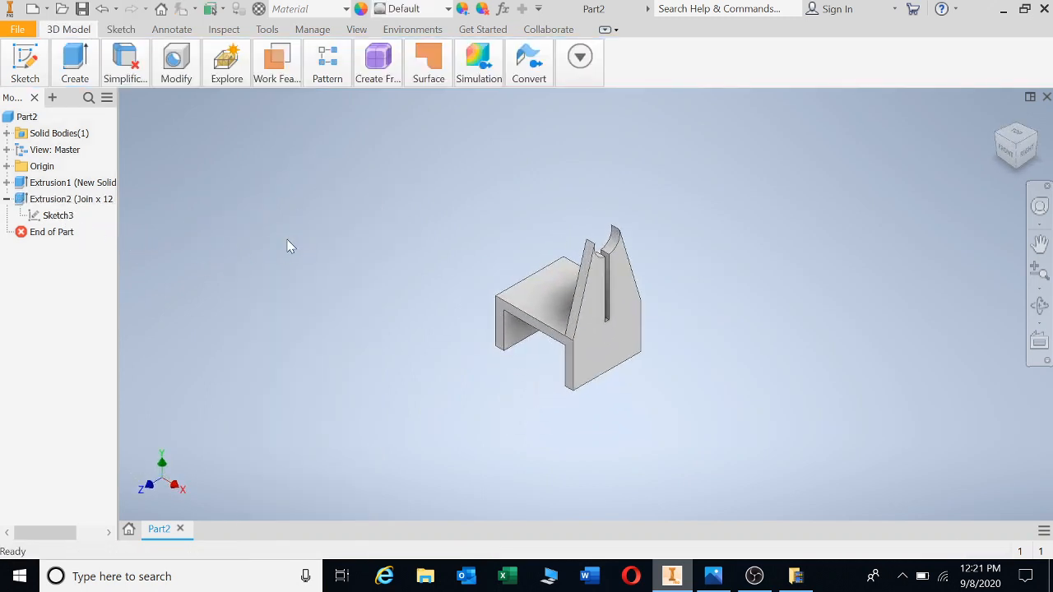
Share the sketch used by the 12 mm side plate extrusion so its profiles can be reused.
right_click(60, 218)
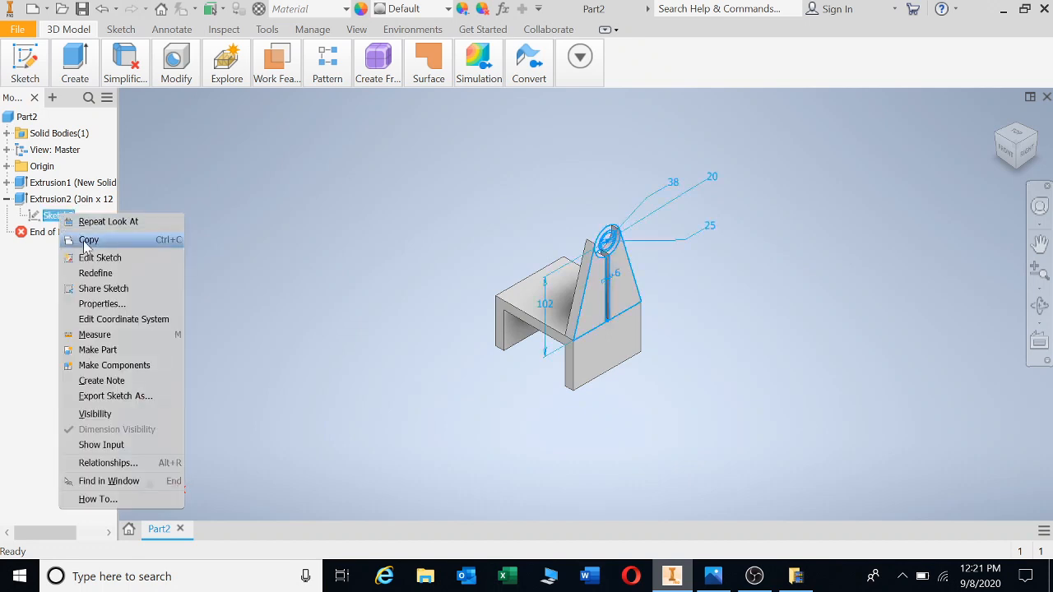
click(102, 289)
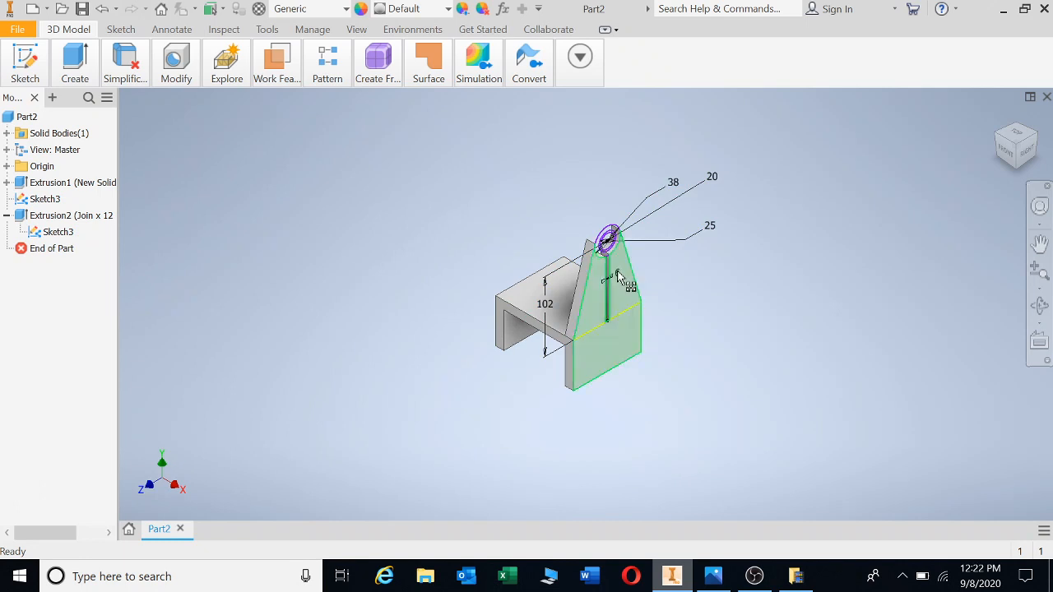
Extrude the two boss rings between the 38, 25 and 20 mm circles 20 mm outward from the side plate, joined to the body.
key(e)
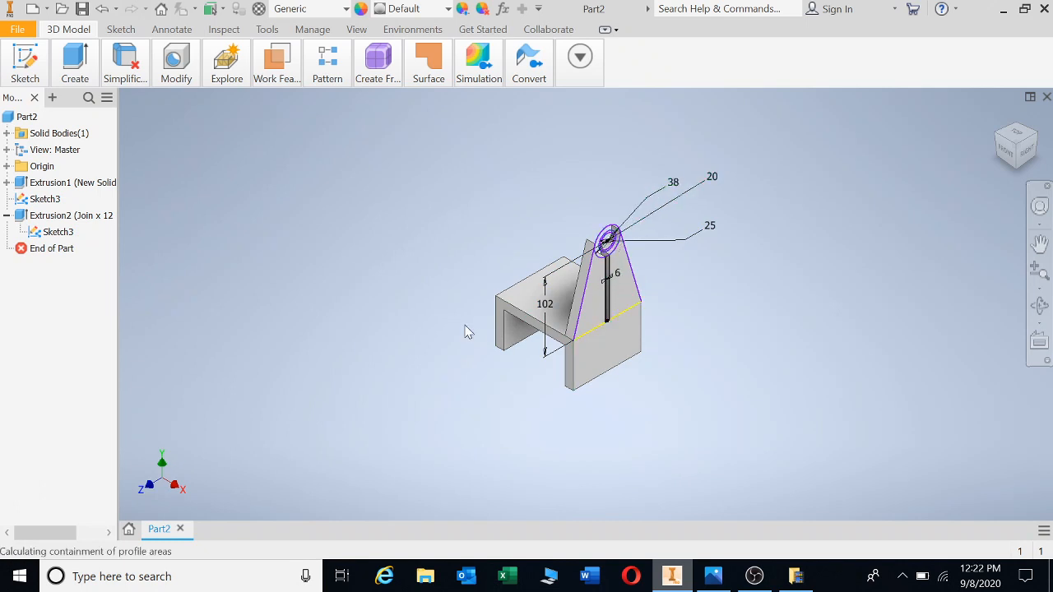
click(712, 576)
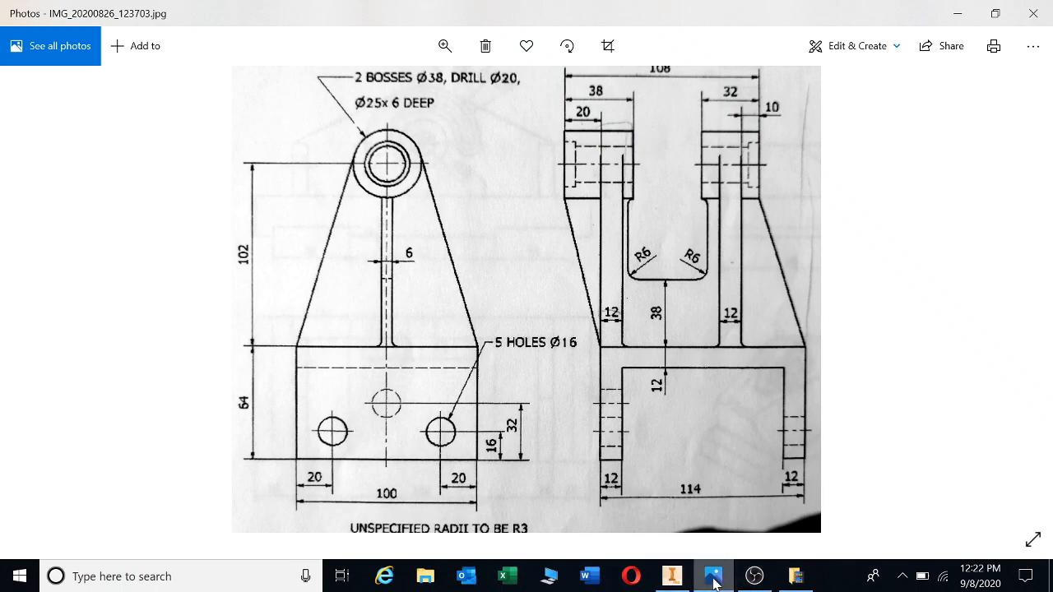
click(672, 576)
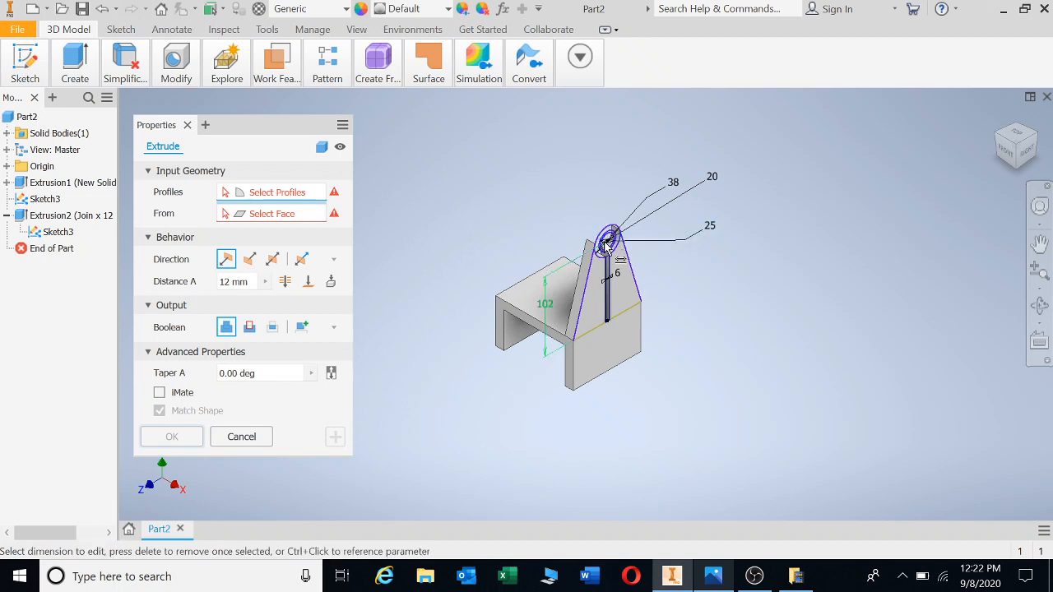
scroll(606, 245, up, 3)
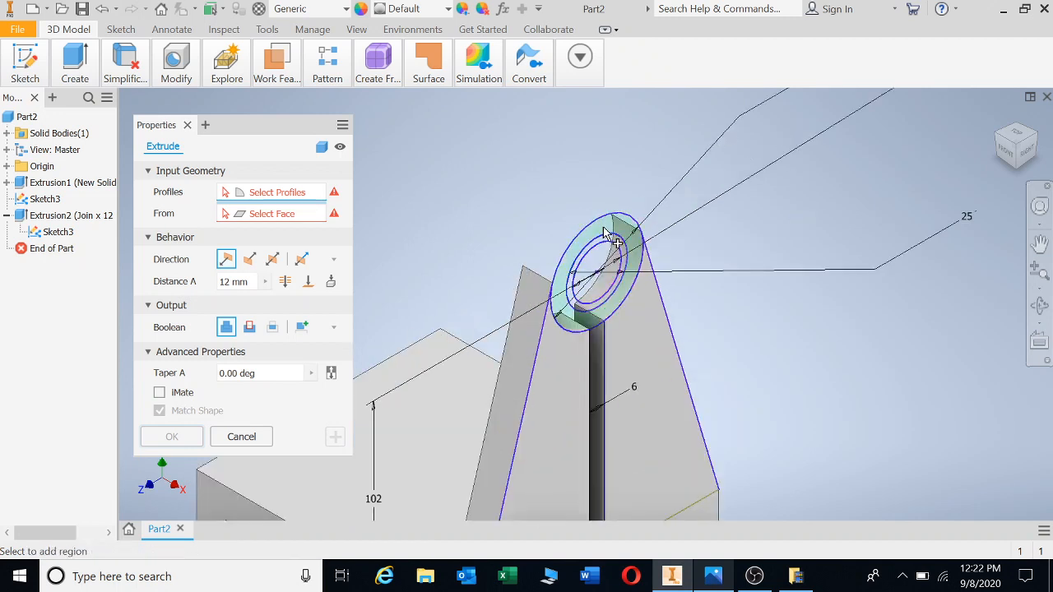
click(608, 230)
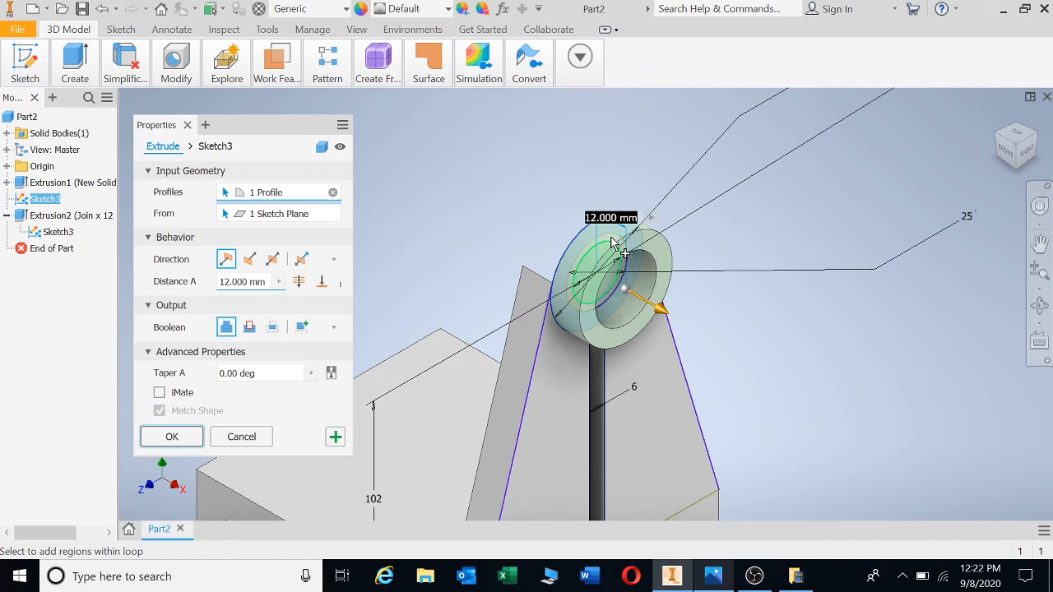
click(612, 244)
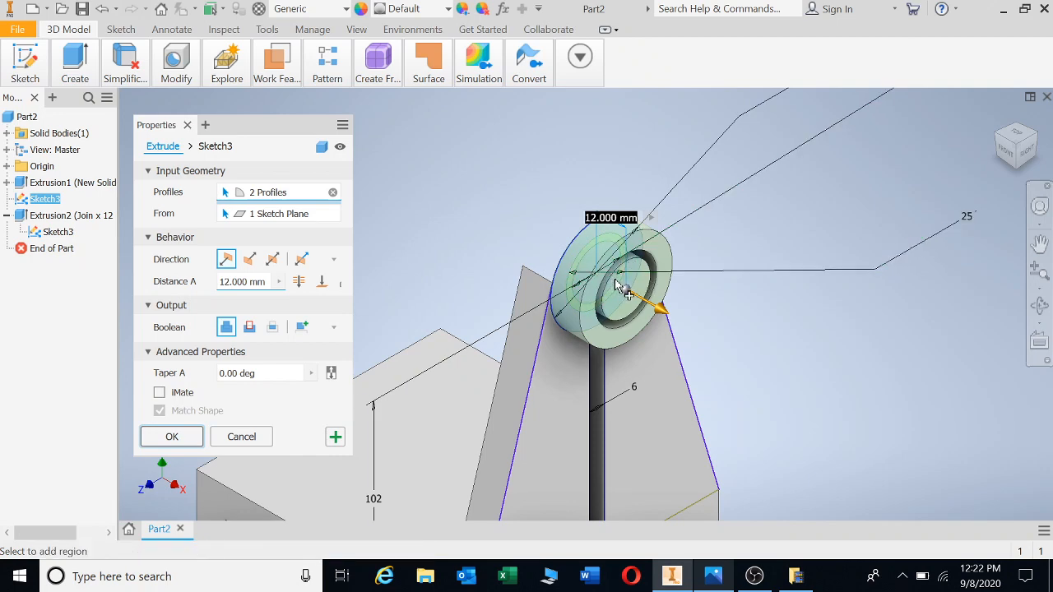
scroll(630, 262, up, 5)
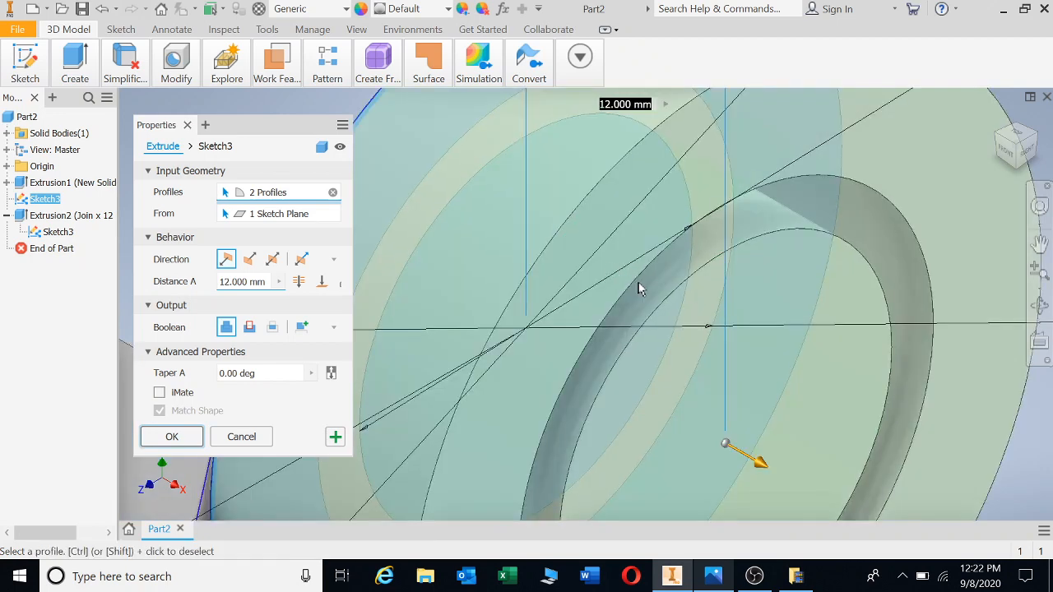
scroll(643, 372, down, 5)
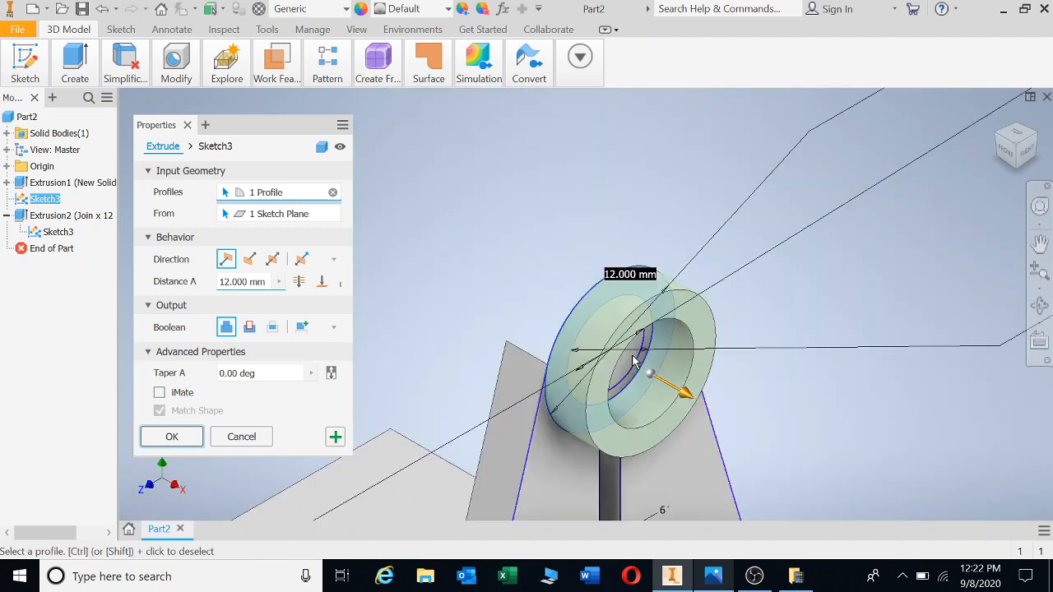
scroll(646, 360, up, 5)
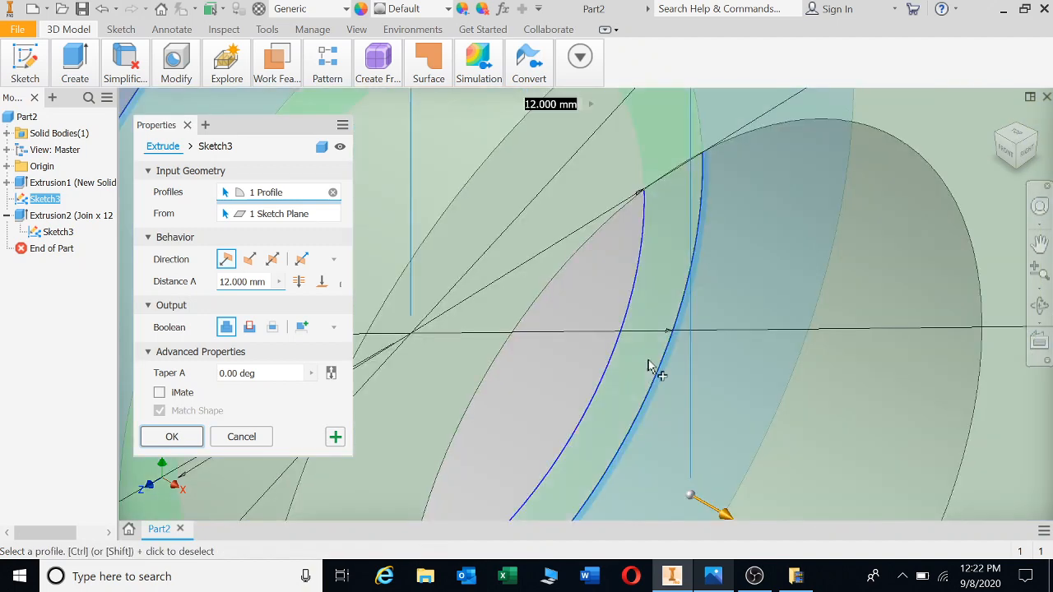
click(647, 364)
scroll(647, 365, down, 5)
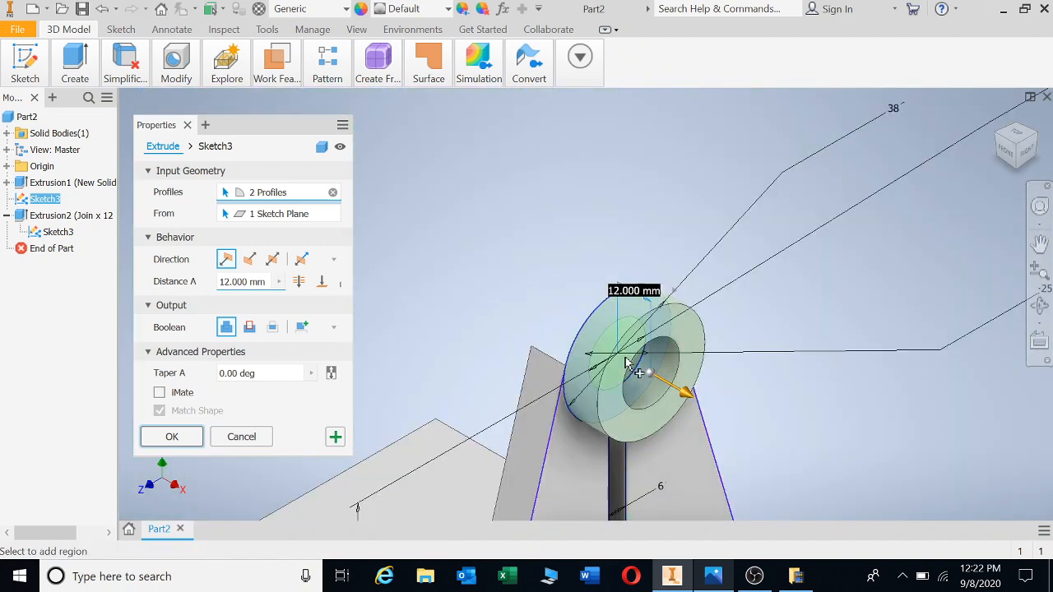
scroll(411, 420, down, 5)
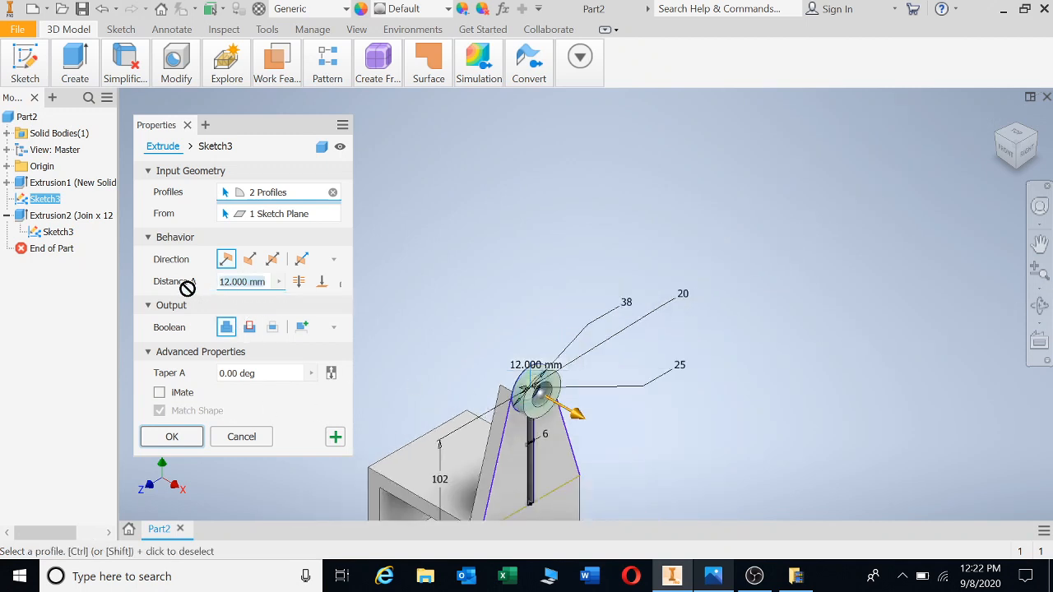
text(2)
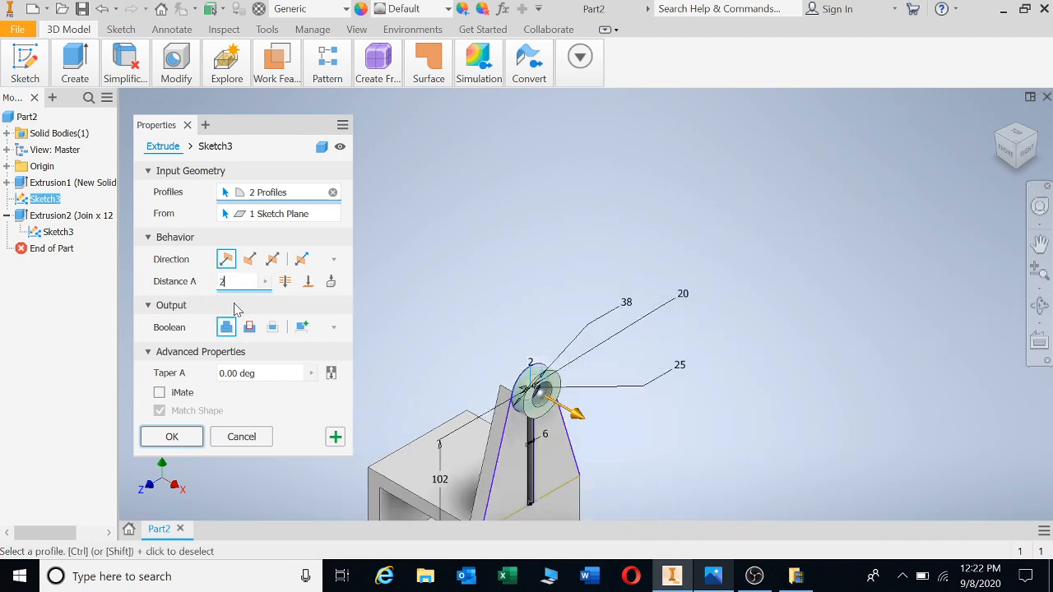
text(0)
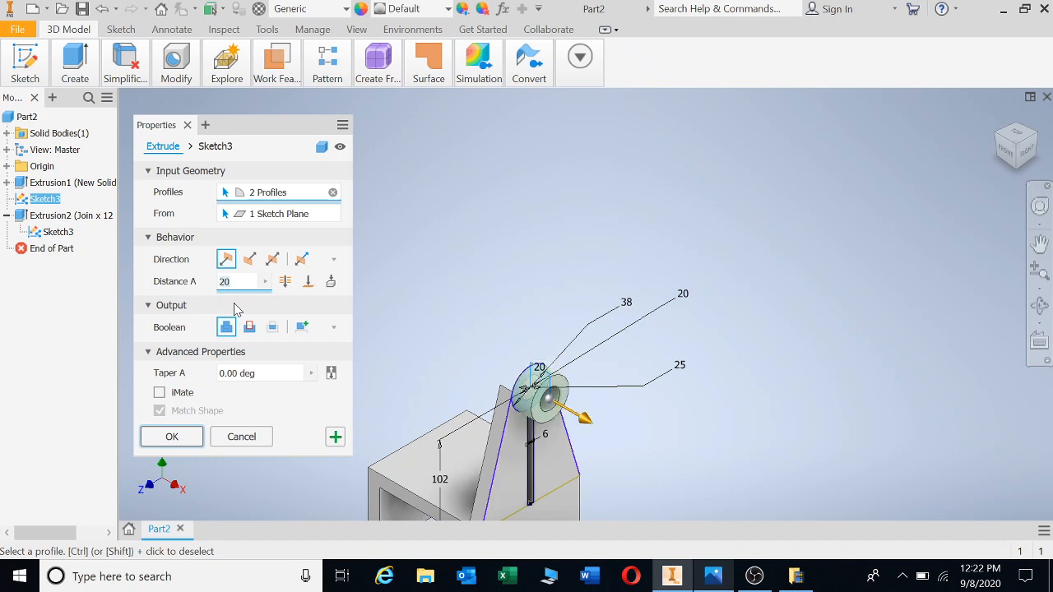
click(172, 437)
Extrude the same two boss rings 18 mm in the flipped direction through the side plate, joined to the body.
key(e)
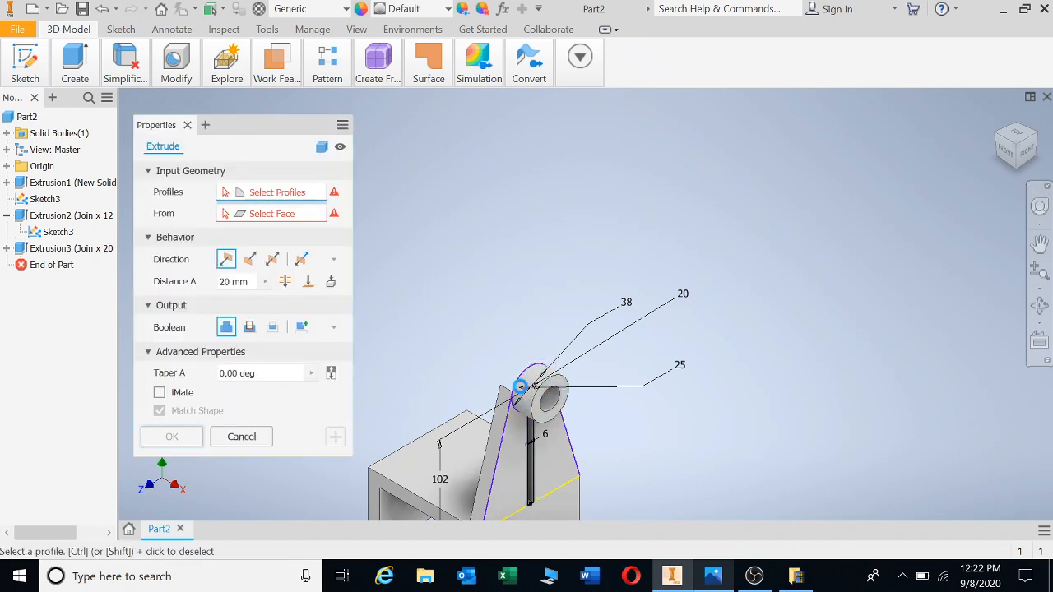
scroll(520, 386, up, 3)
click(549, 352)
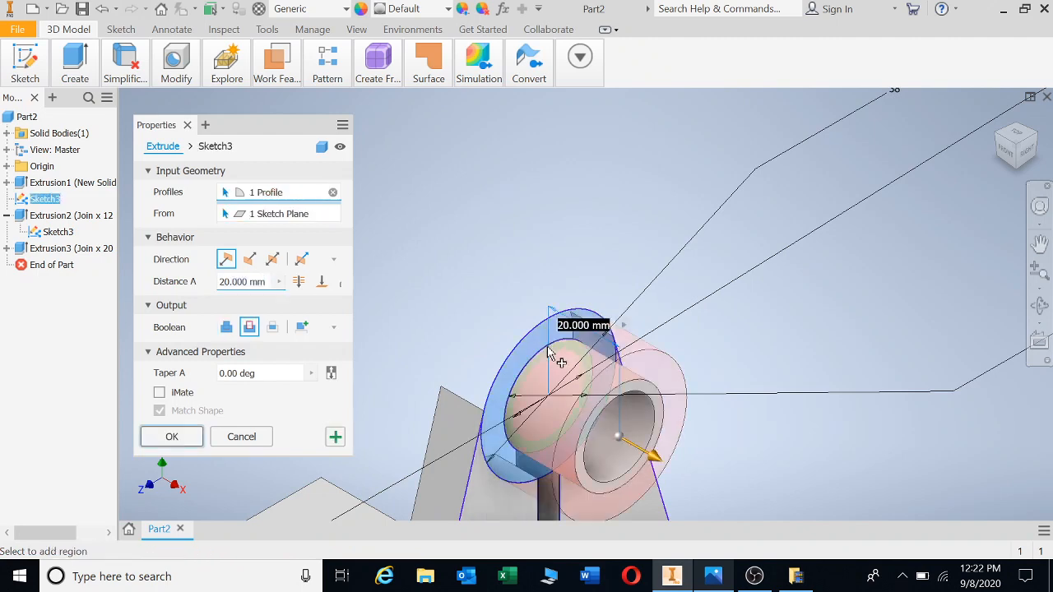
scroll(549, 353, up, 3)
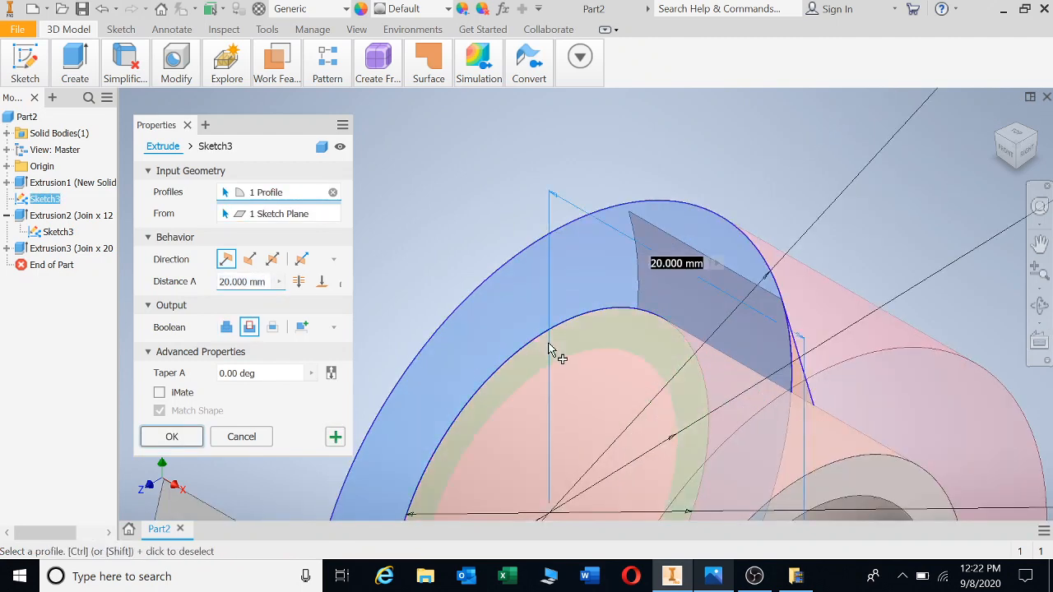
click(468, 423)
scroll(366, 383, down, 5)
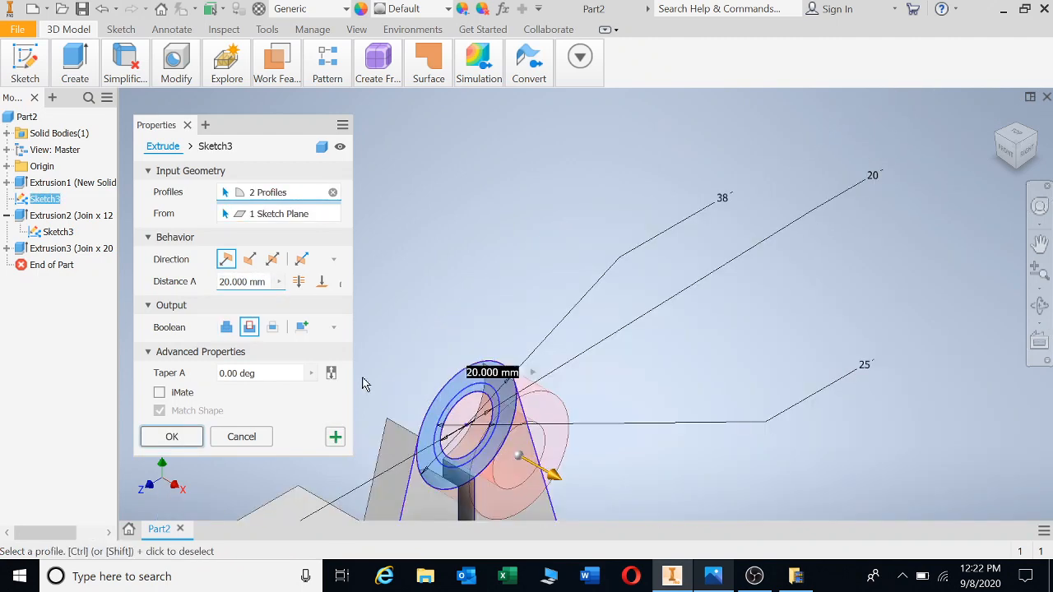
click(251, 259)
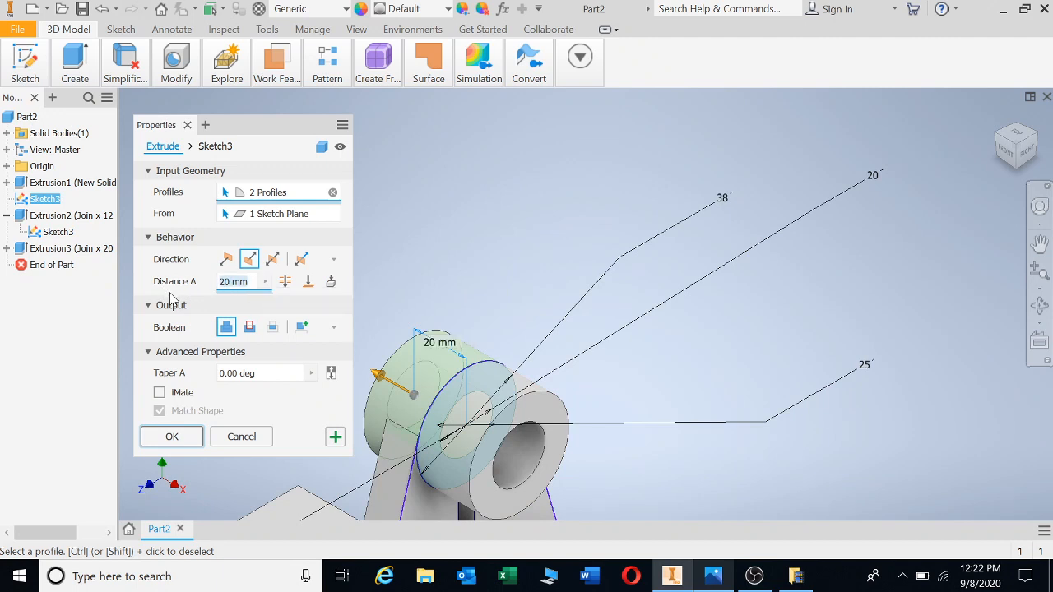
text(18)
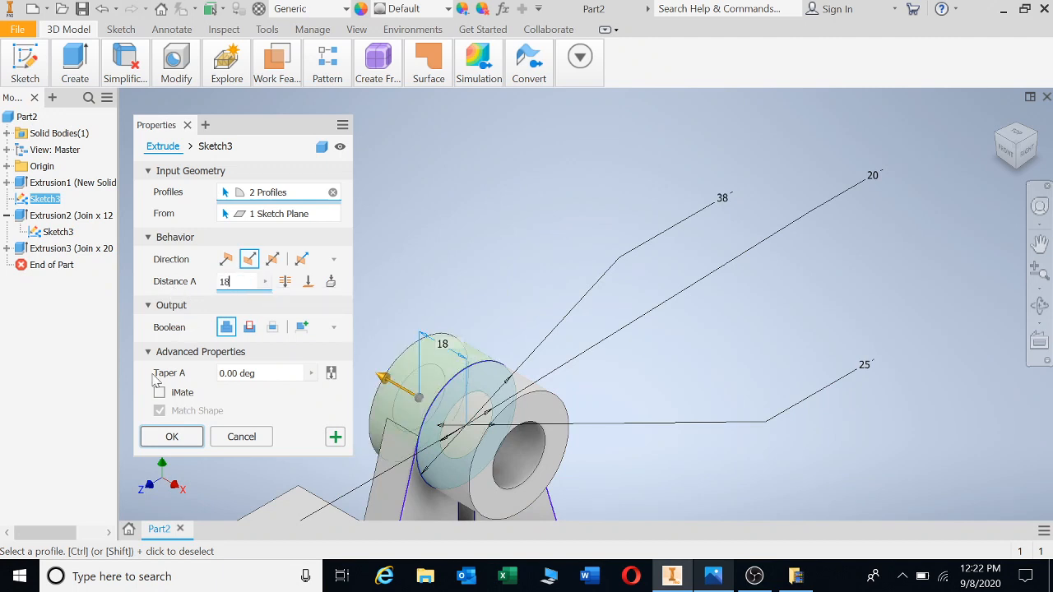
scroll(564, 437, down, 5)
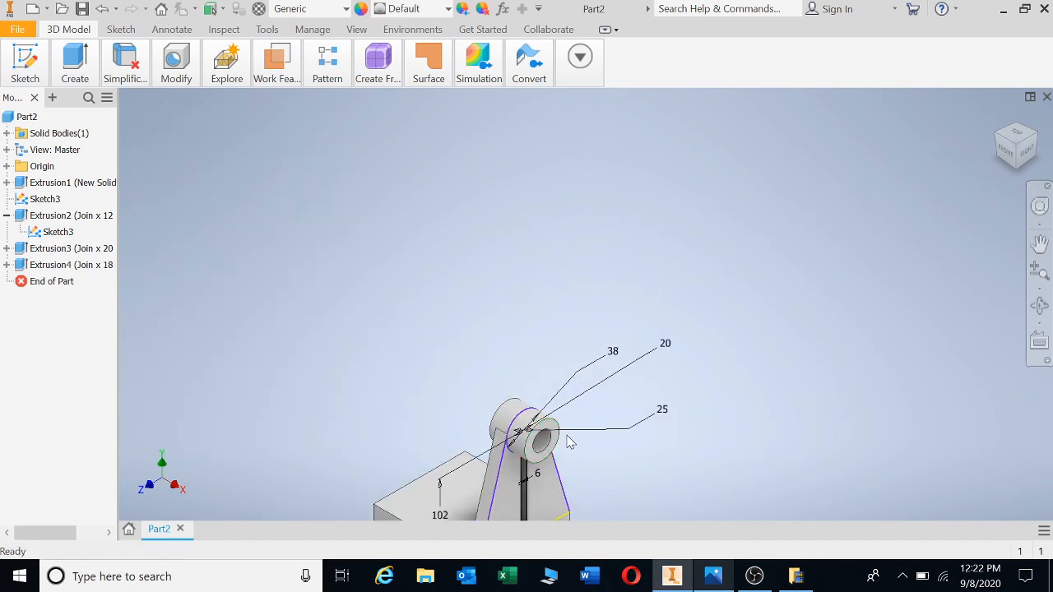
Consult the reference drawing for the spacing and depth of the two bosses and side plates.
middle_drag(566, 433, 576, 314)
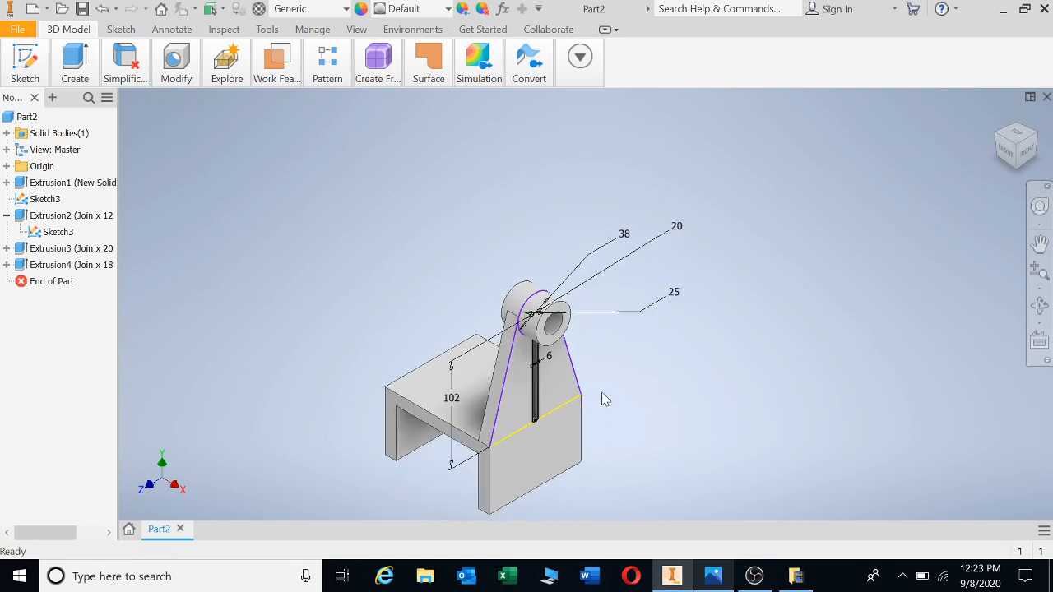
middle_drag(602, 400, 609, 344)
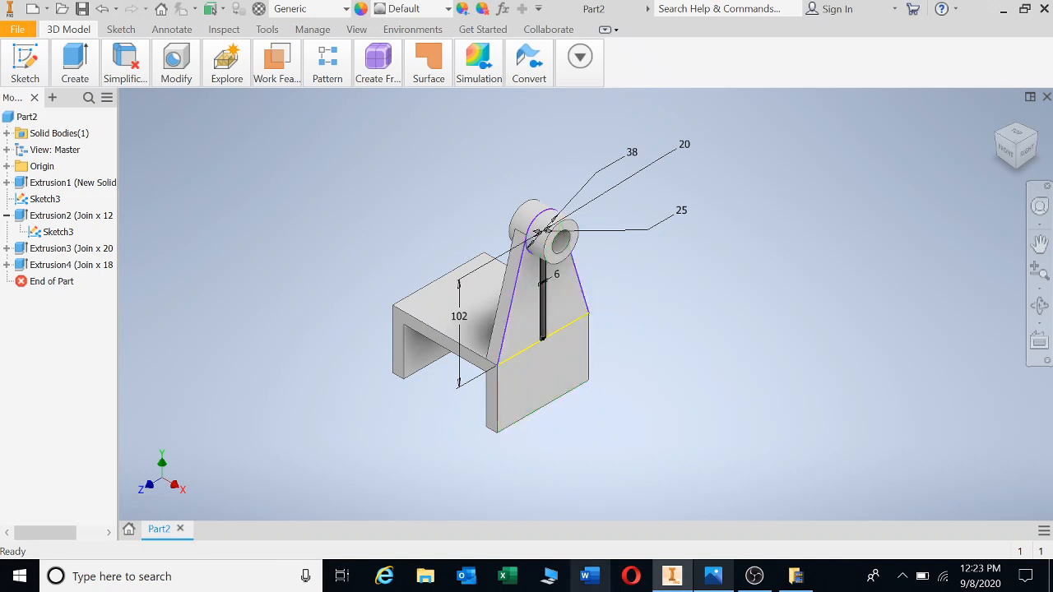
click(714, 579)
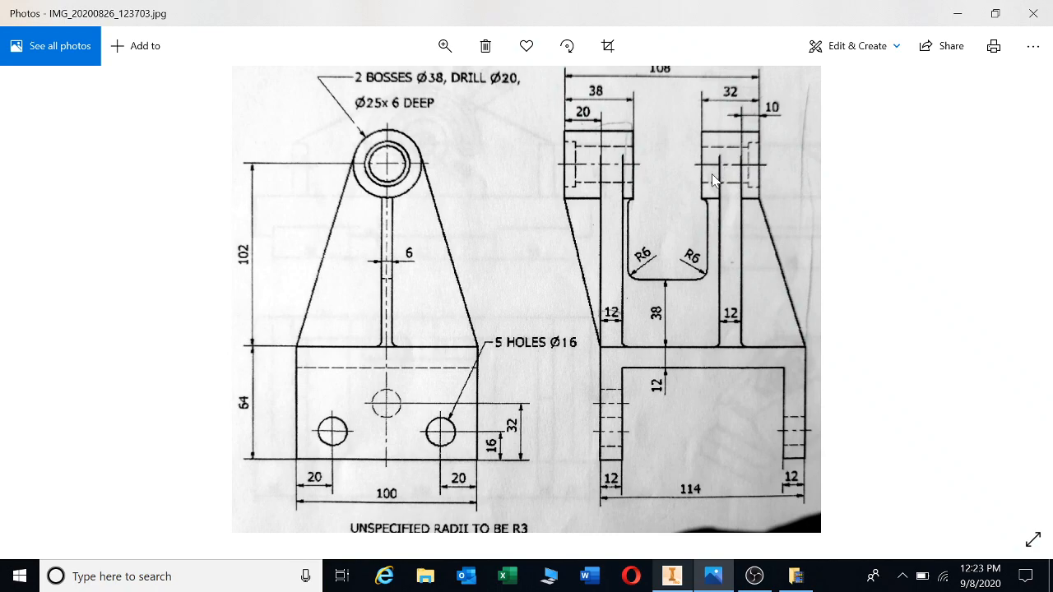
key(Left)
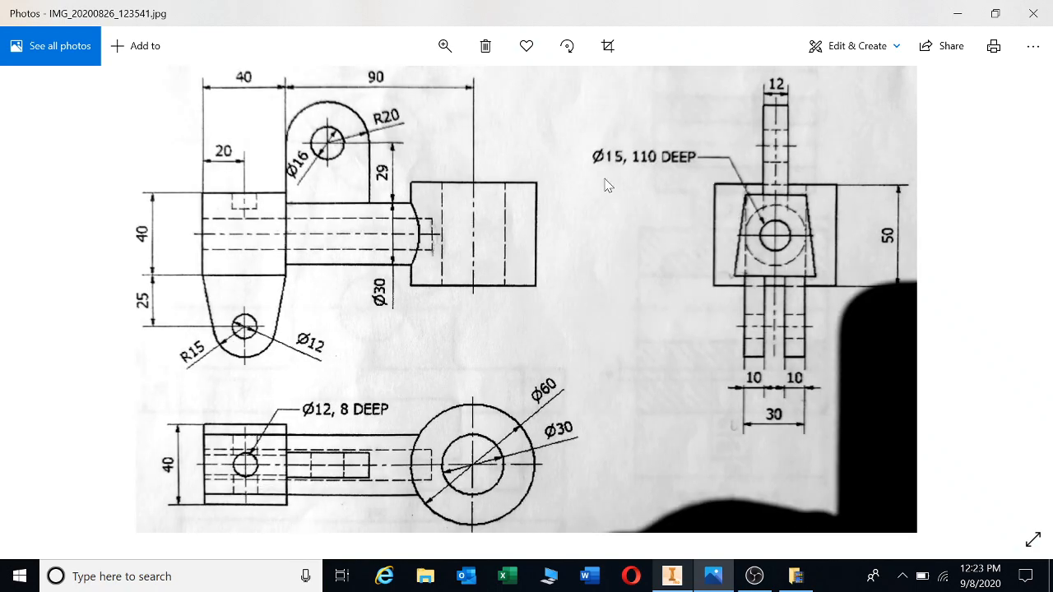
key(Right)
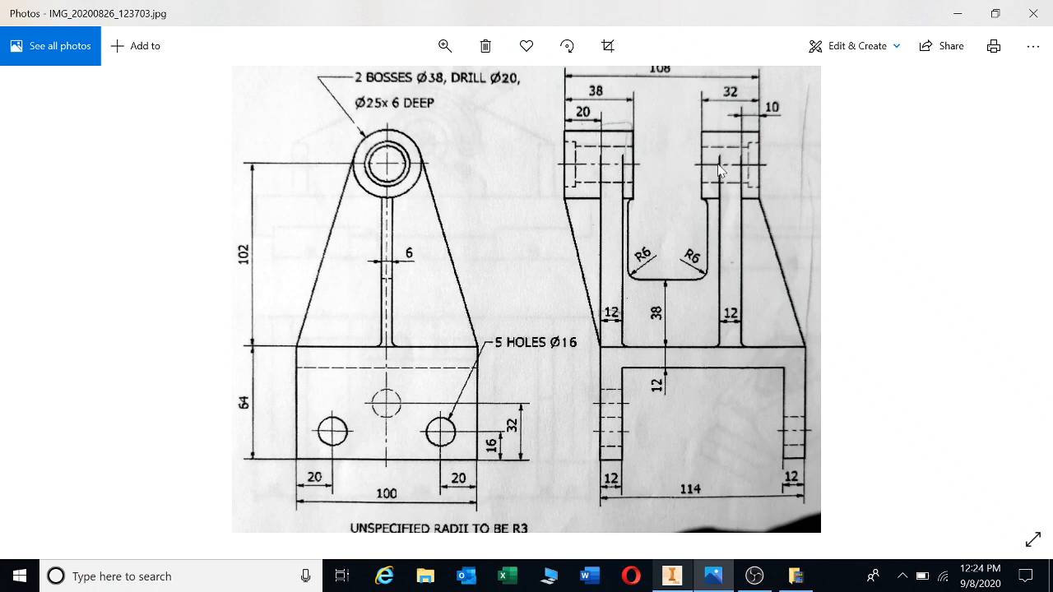
click(672, 575)
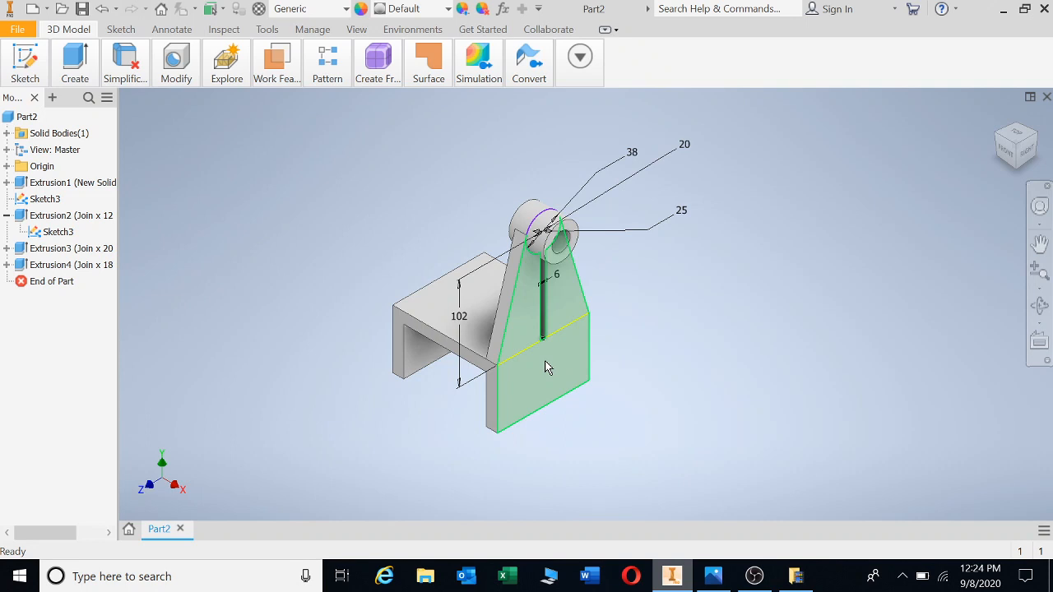
mouse_move(547, 367)
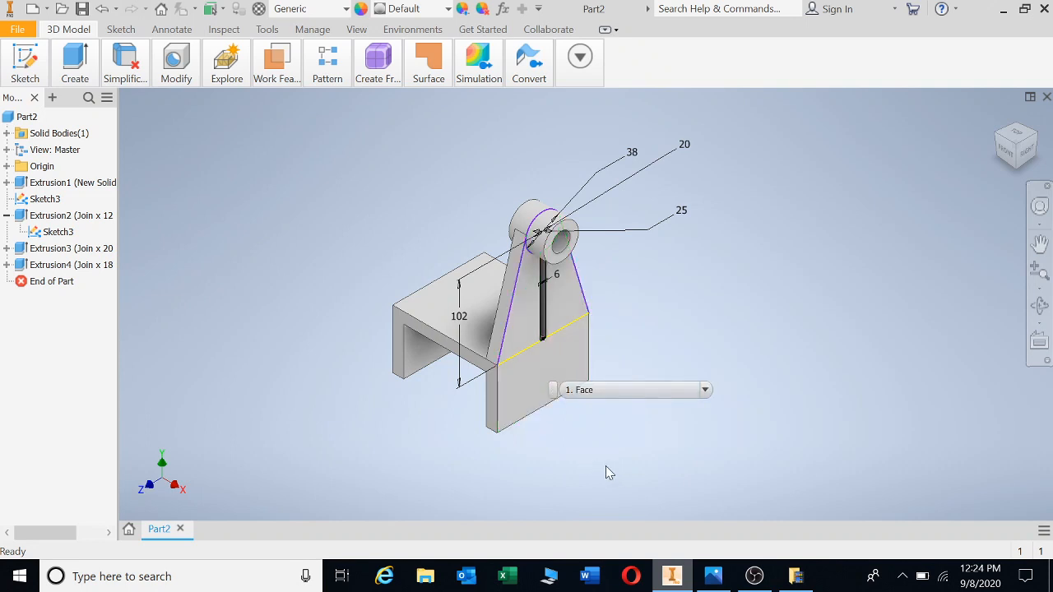
click(533, 376)
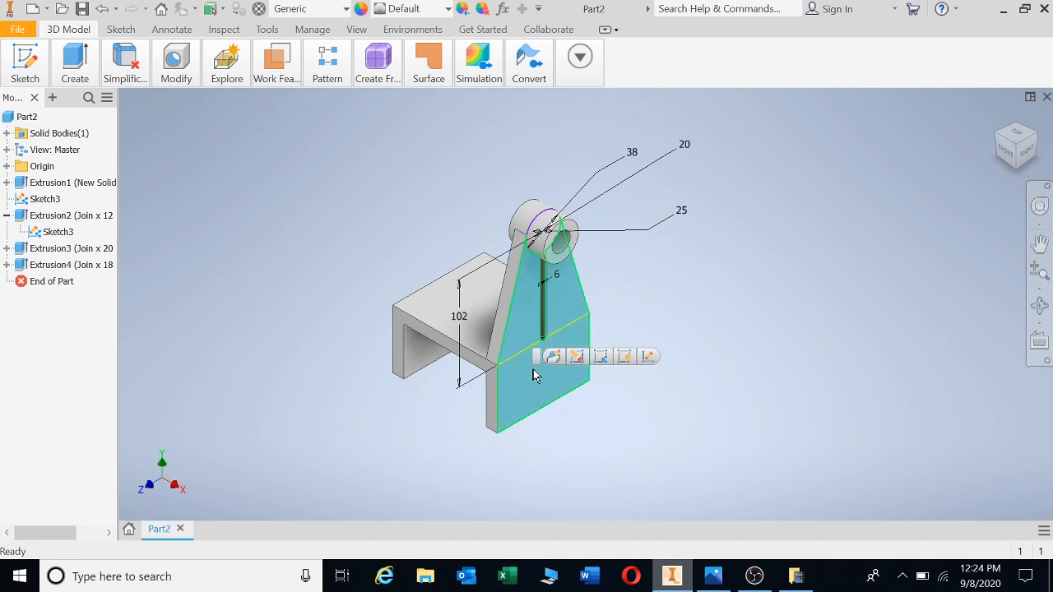
mouse_move(533, 375)
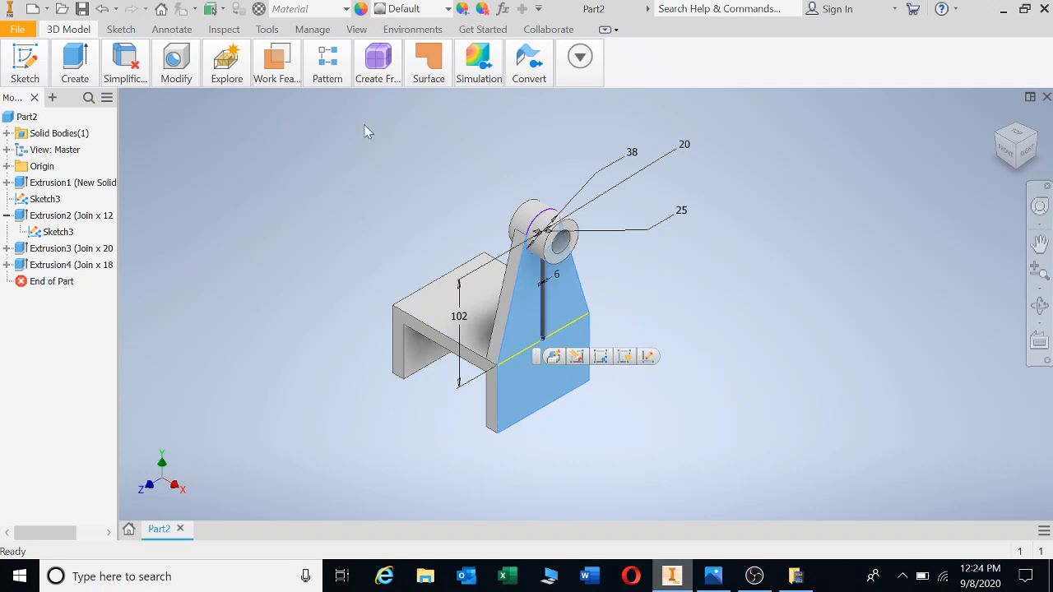
click(292, 56)
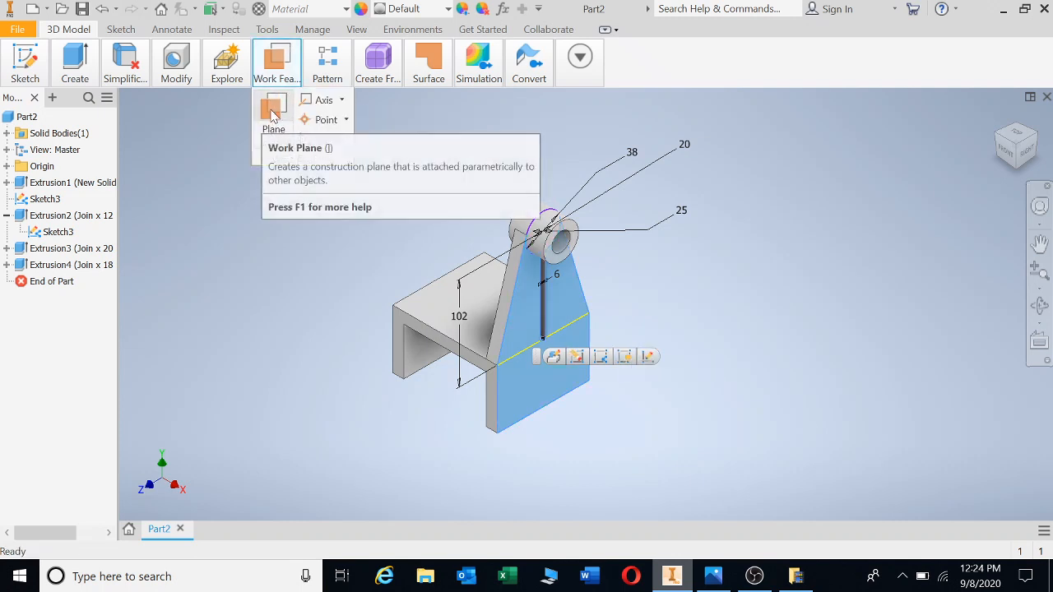
click(275, 114)
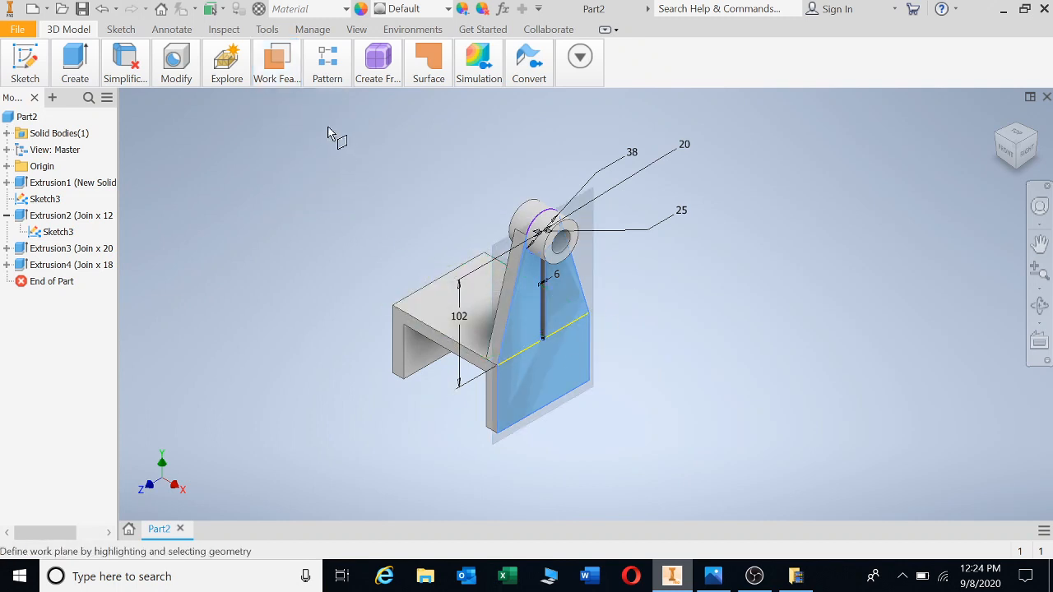
click(281, 64)
key(Escape)
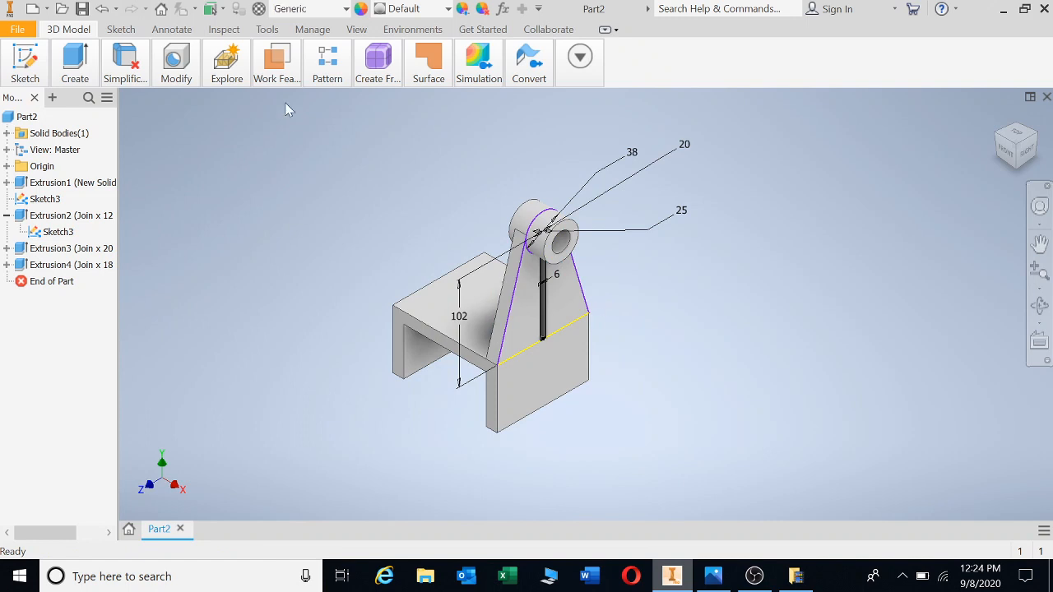
click(276, 64)
click(273, 116)
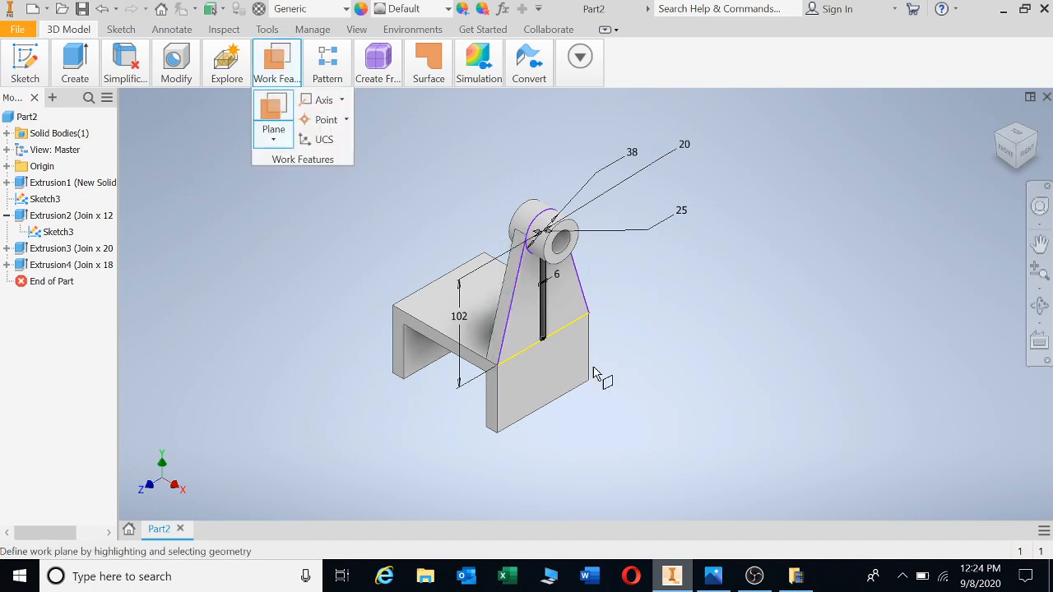
click(563, 369)
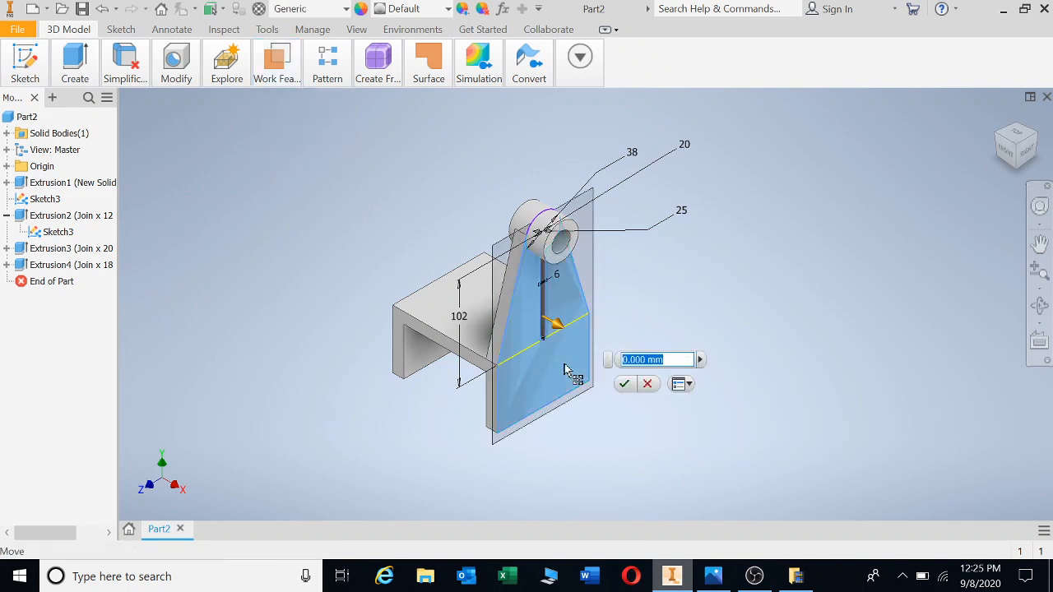
key(Escape)
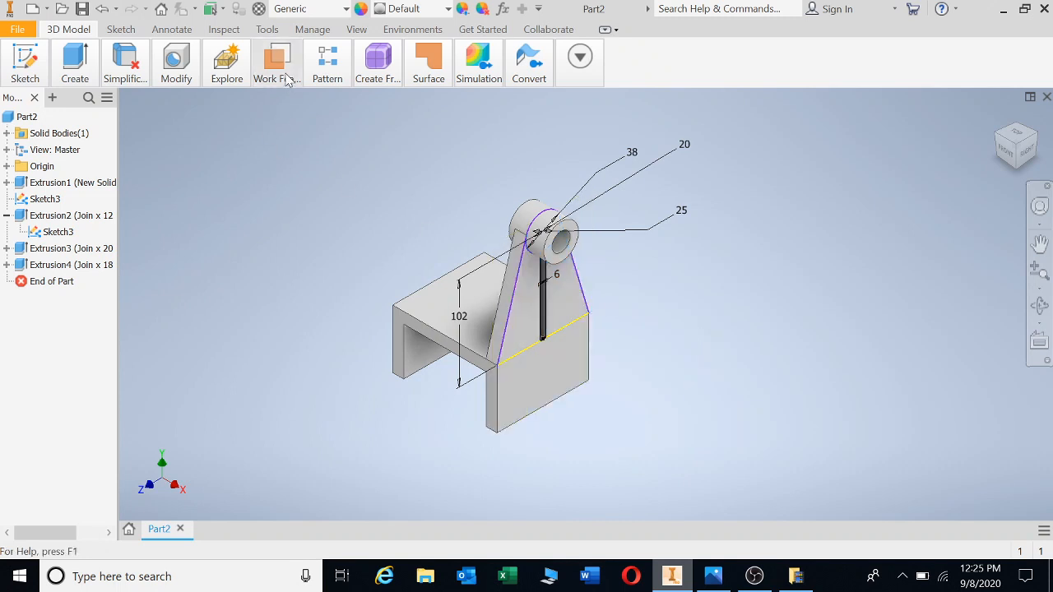
Create a work plane offset 66 mm inward from the outer face of the side plate.
click(277, 65)
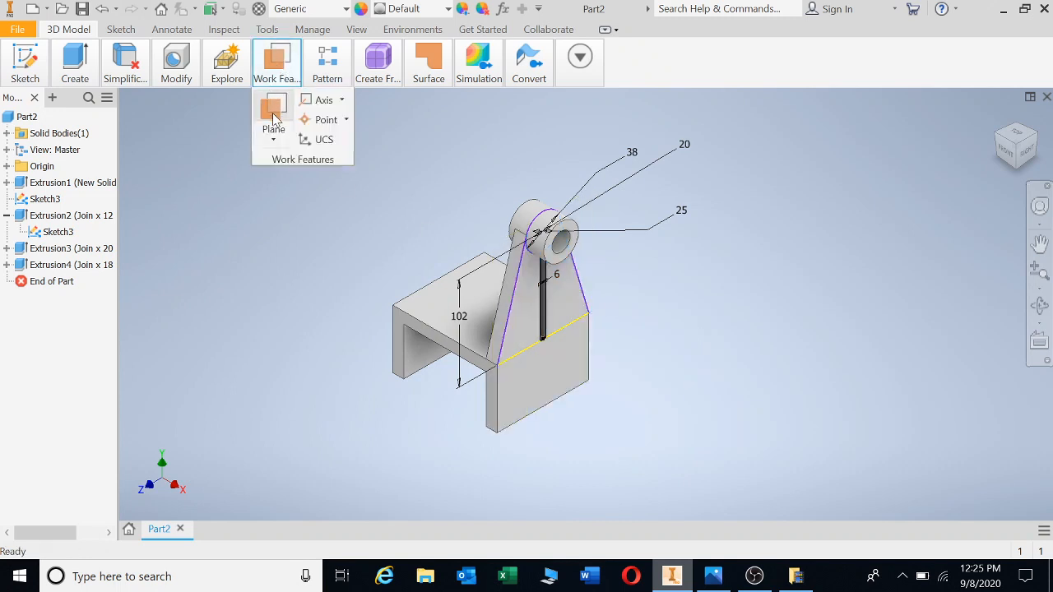
click(275, 120)
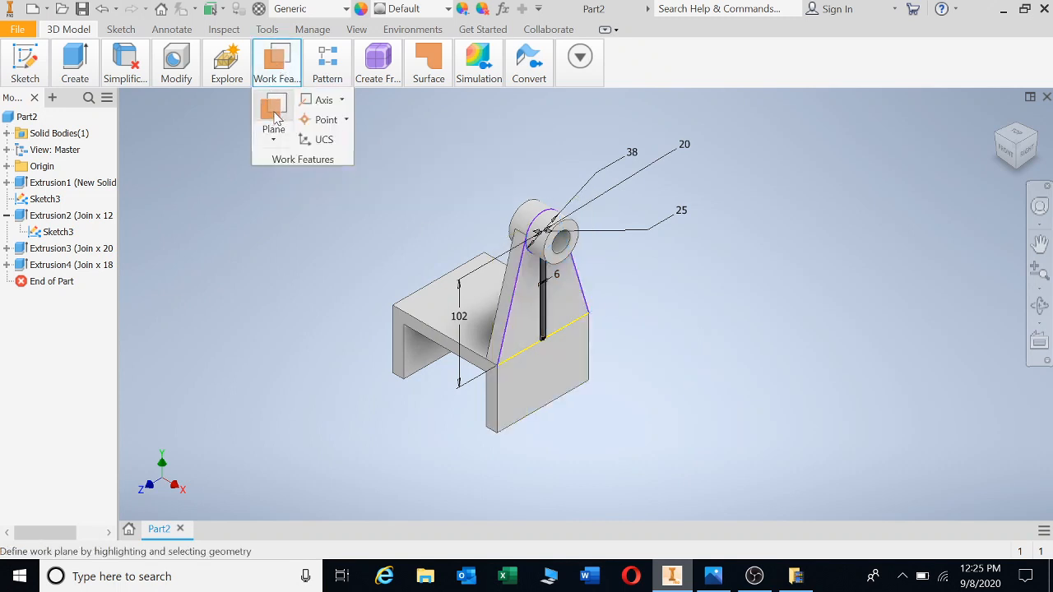
click(551, 376)
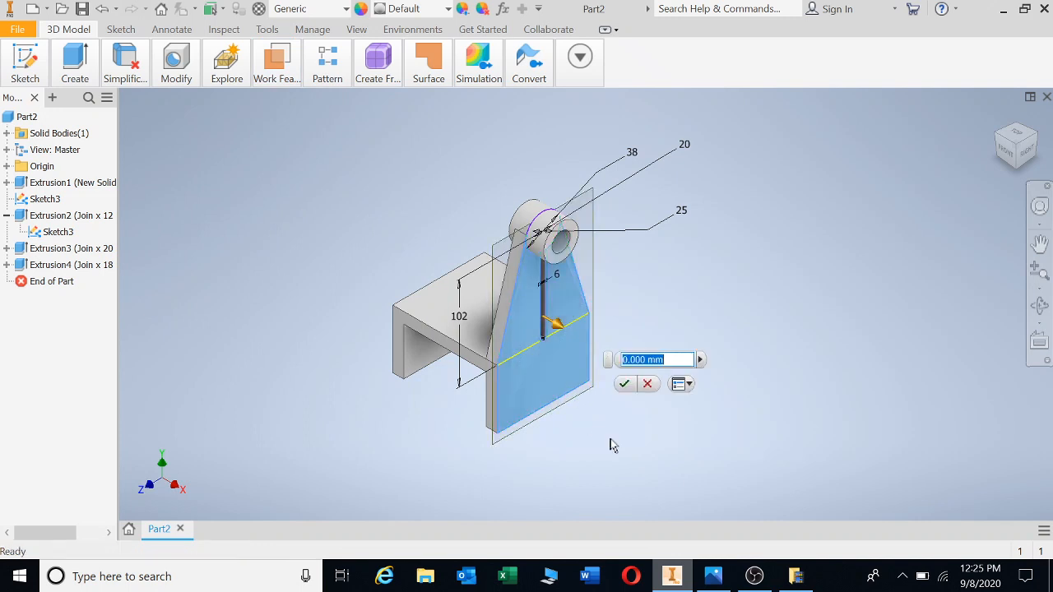
text(66)
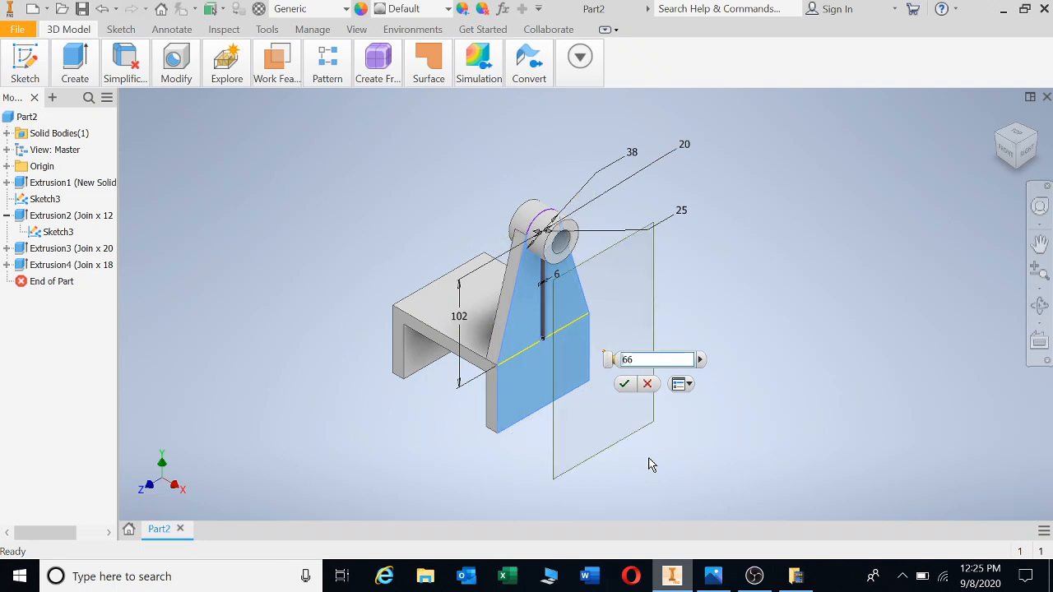
click(624, 384)
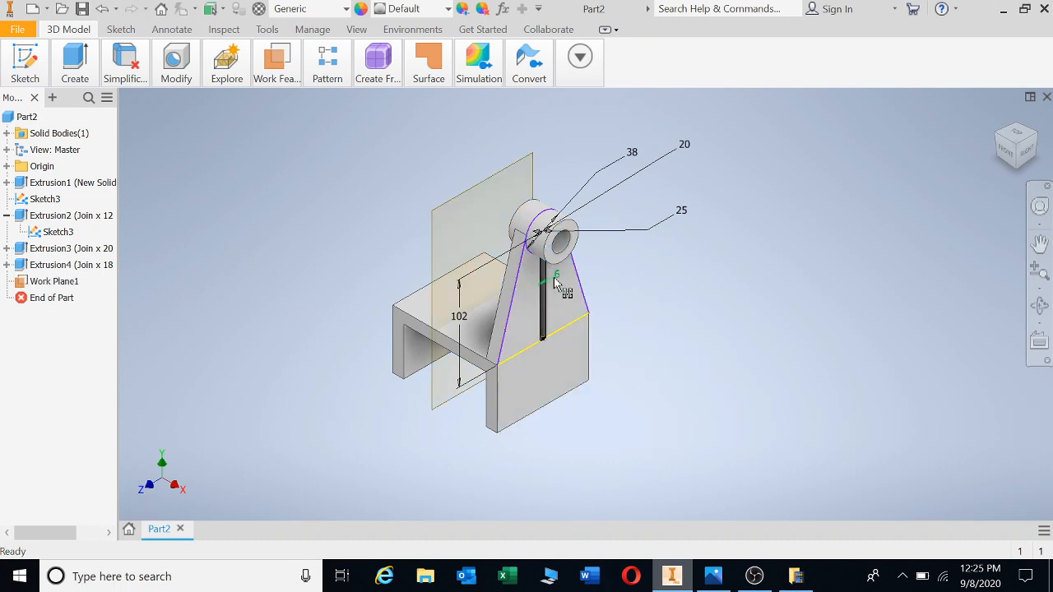
Start a 2D sketch on the offset work plane between the bracket's two legs.
click(34, 86)
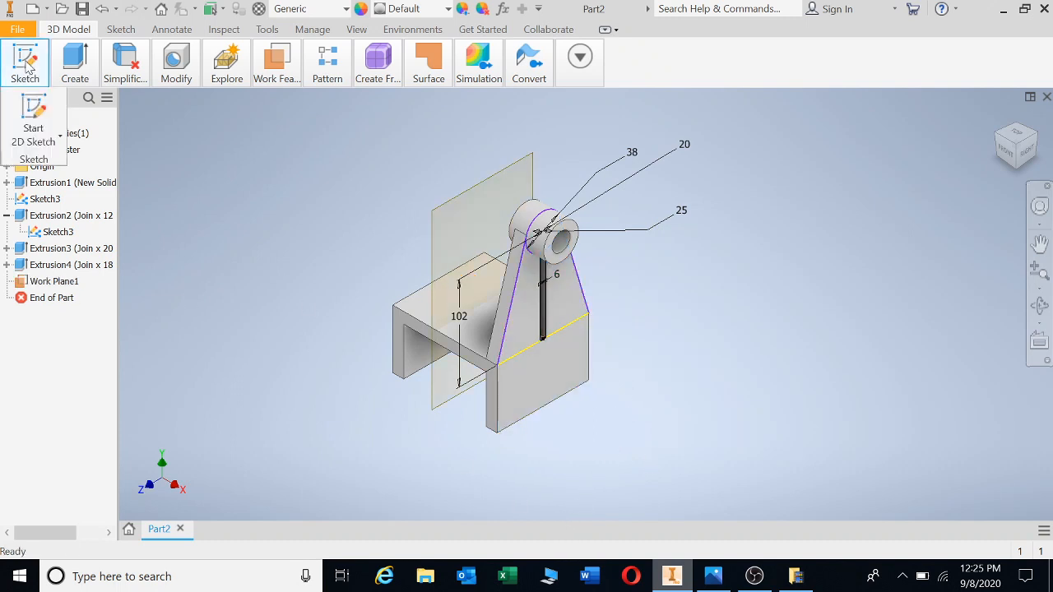
click(34, 109)
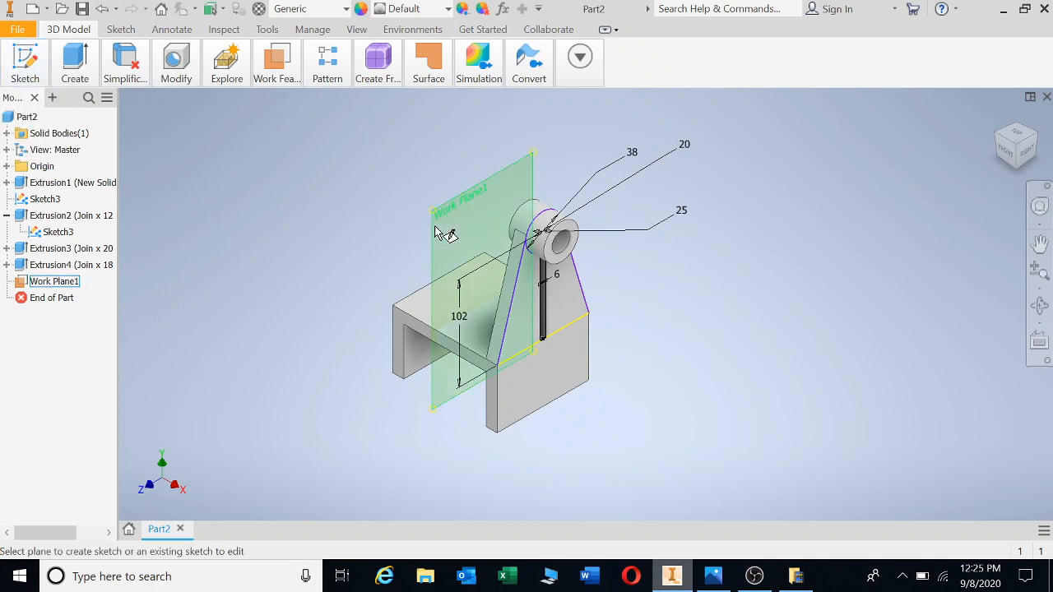
click(439, 230)
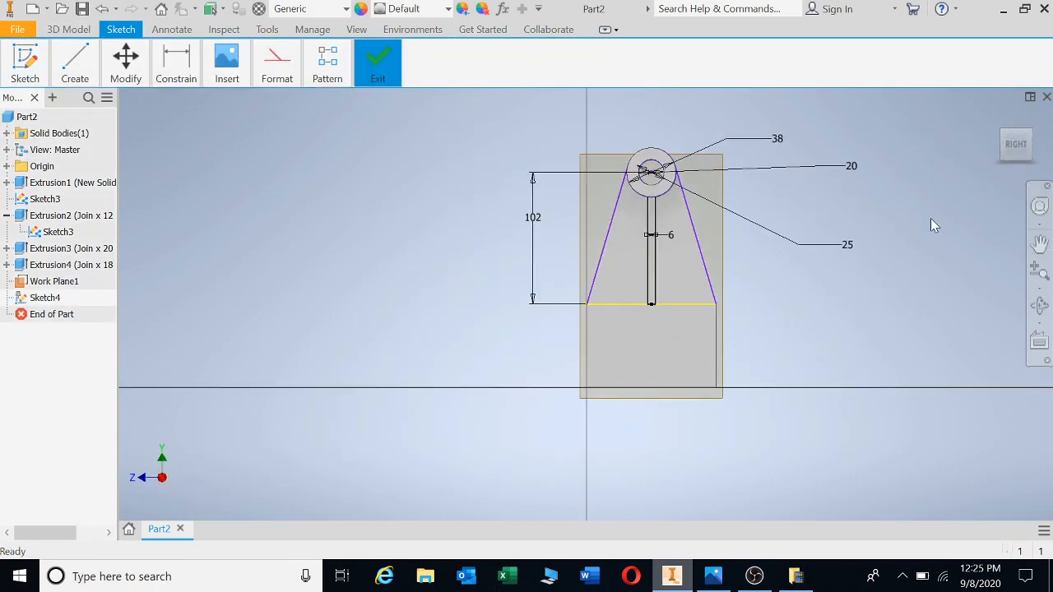
Project the outer face outline of the side plate onto the new work-plane sketch.
click(1039, 305)
drag(709, 308, 745, 329)
key(Escape)
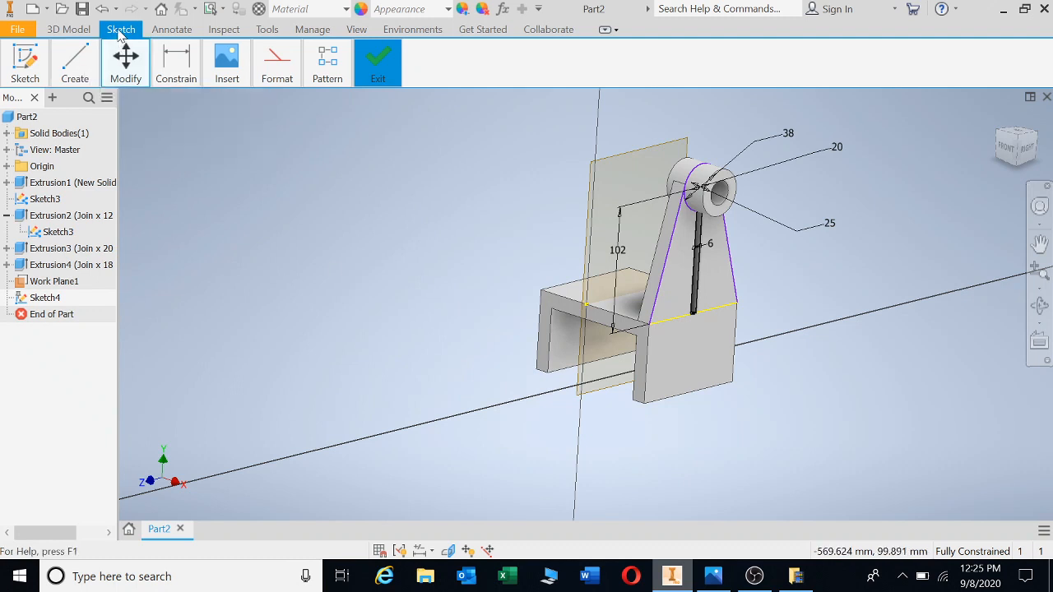
mouse_move(128, 78)
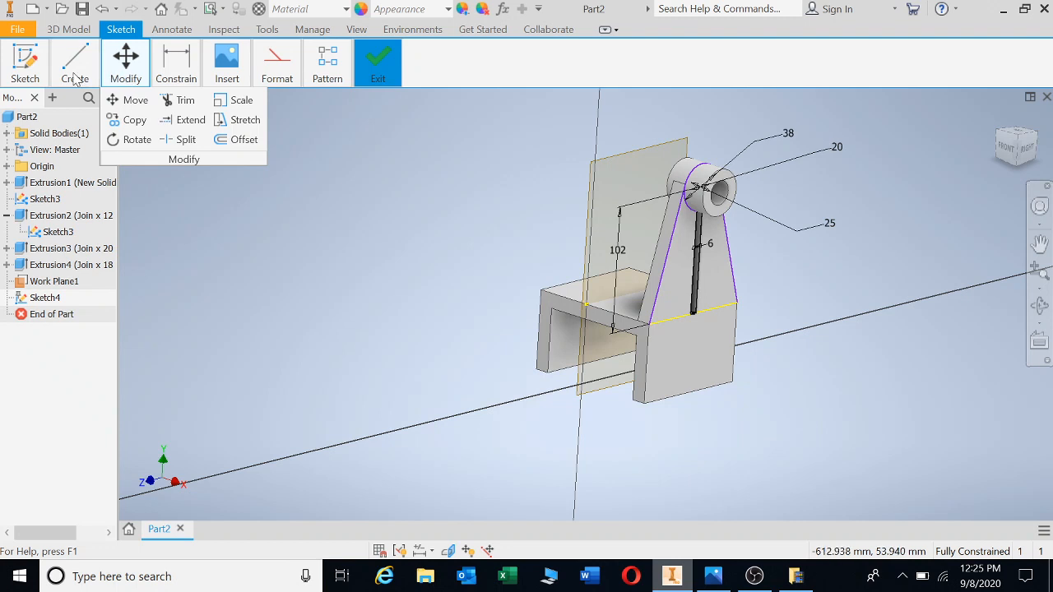
mouse_move(175, 77)
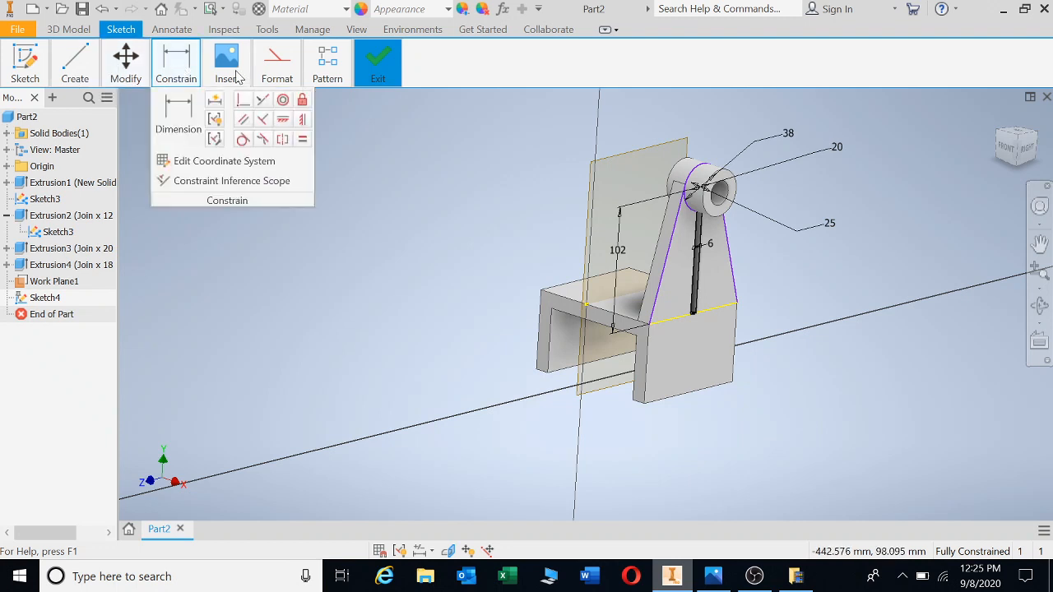
mouse_move(282, 78)
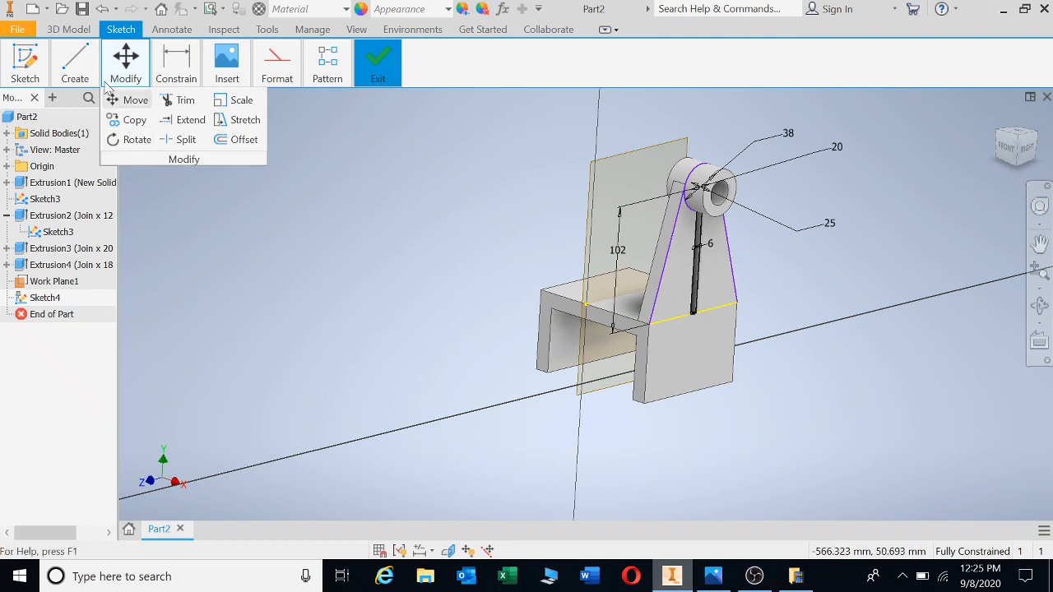
mouse_move(80, 78)
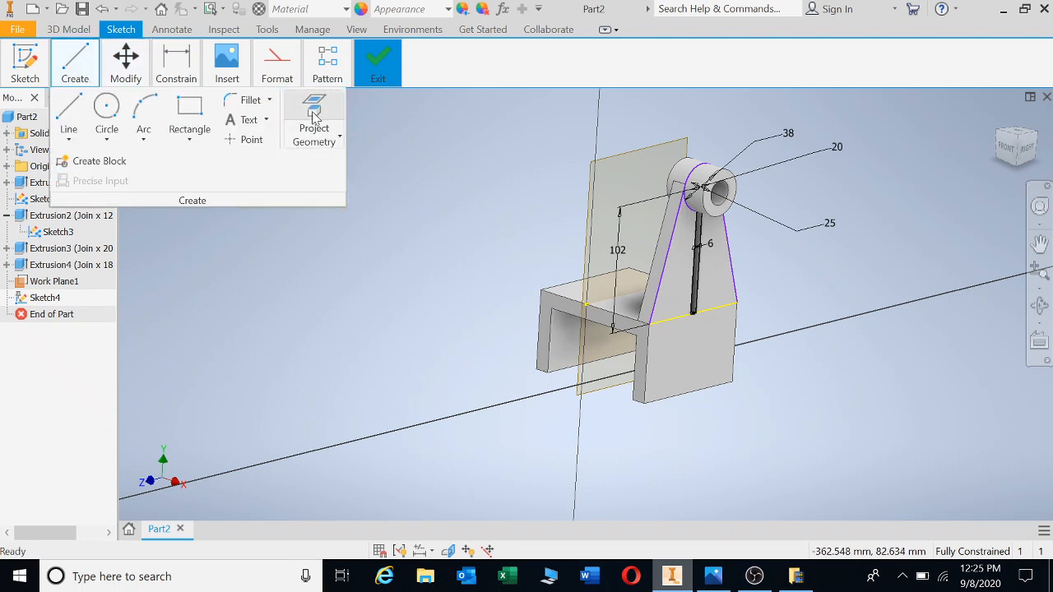
click(325, 138)
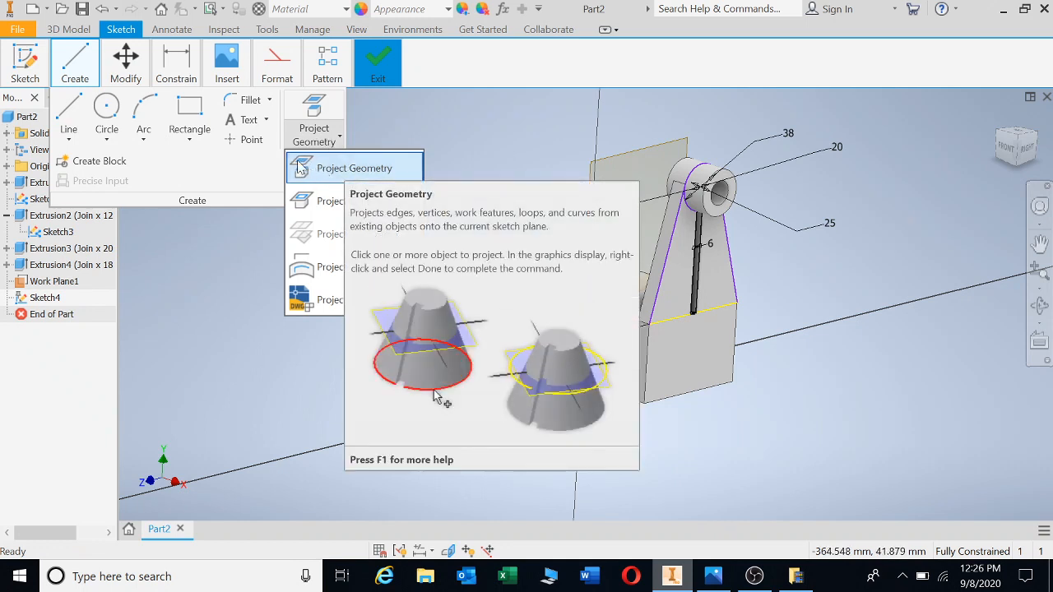
click(330, 170)
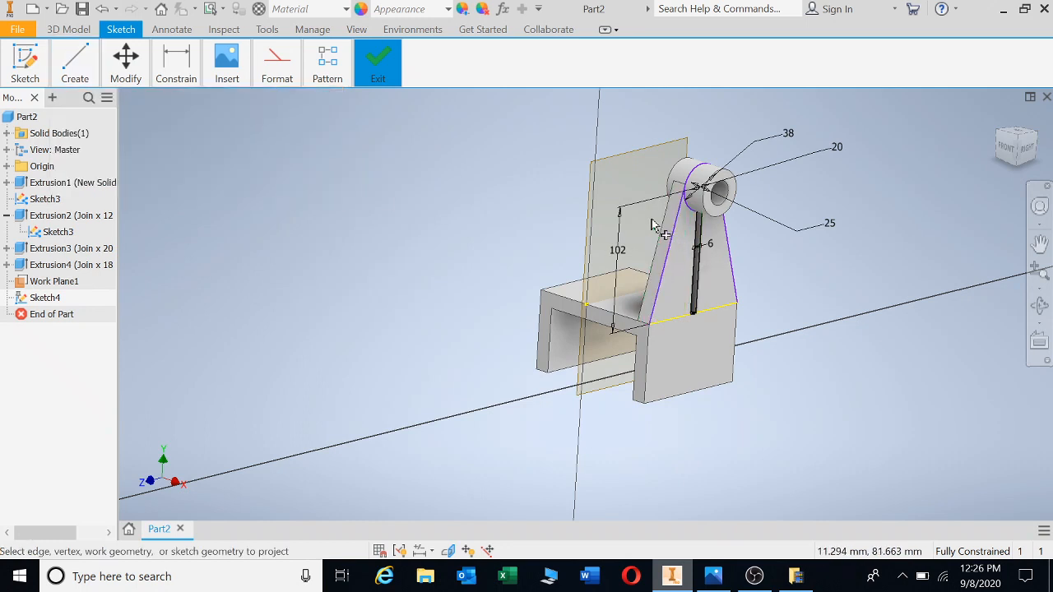
click(675, 244)
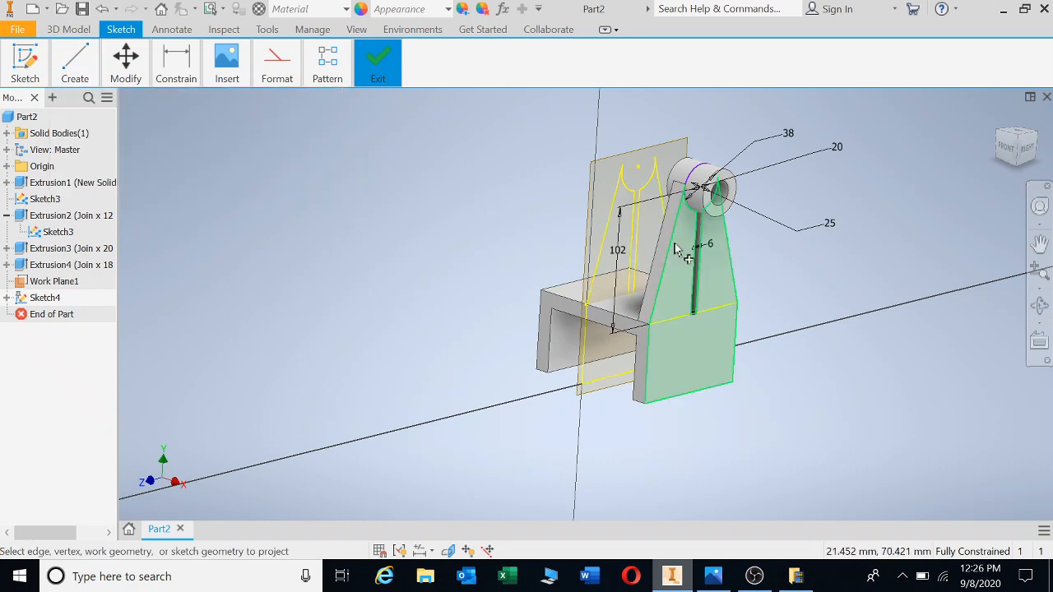
Project the first boss's 38 mm and 25 mm circles onto the work-plane sketch and finish the sketch.
scroll(689, 185, up, 2)
click(690, 174)
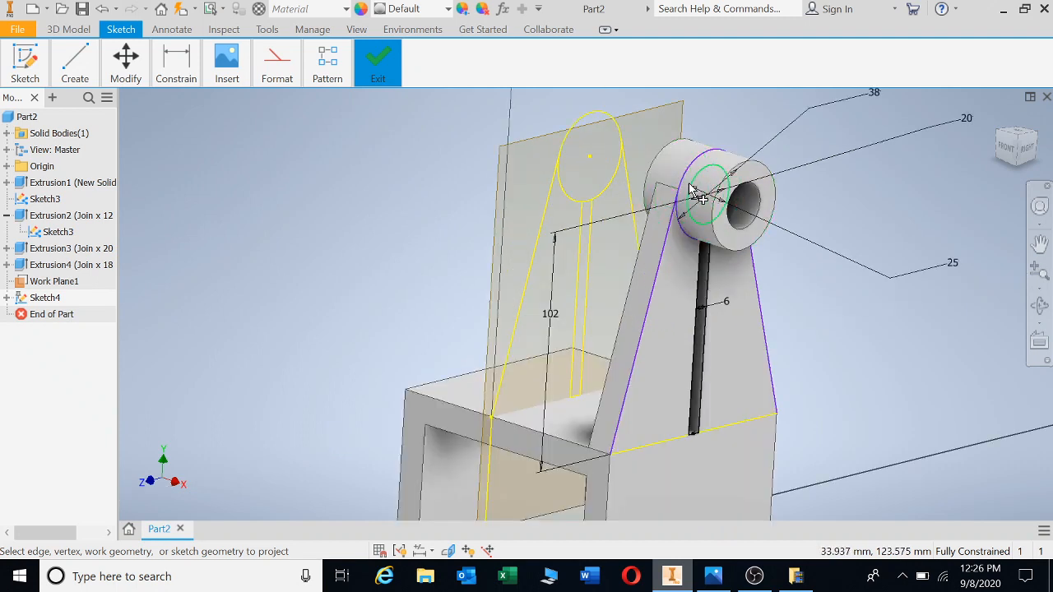
click(689, 184)
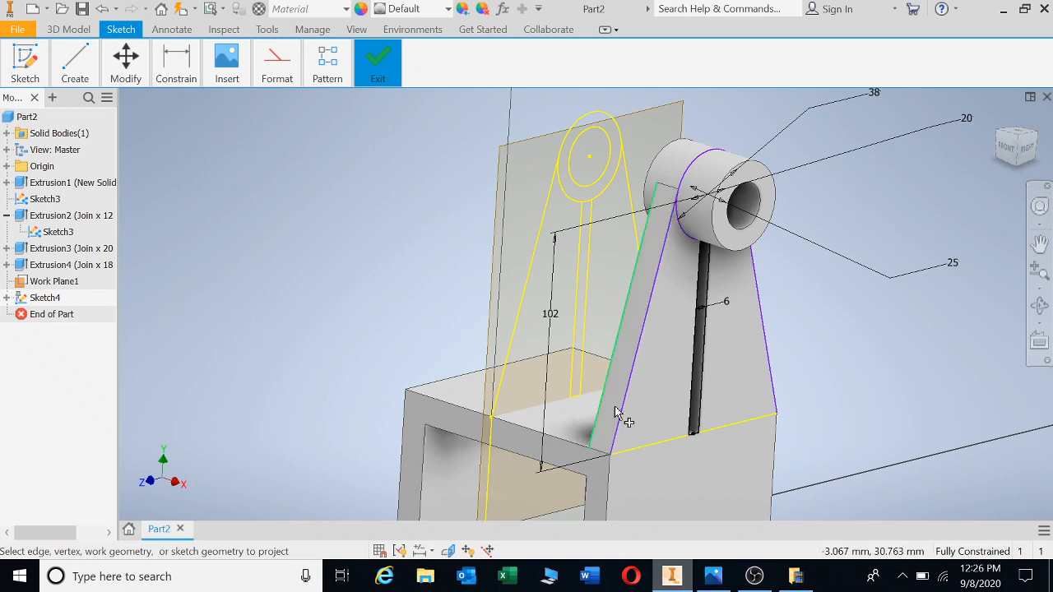
click(651, 453)
scroll(586, 387, up, 3)
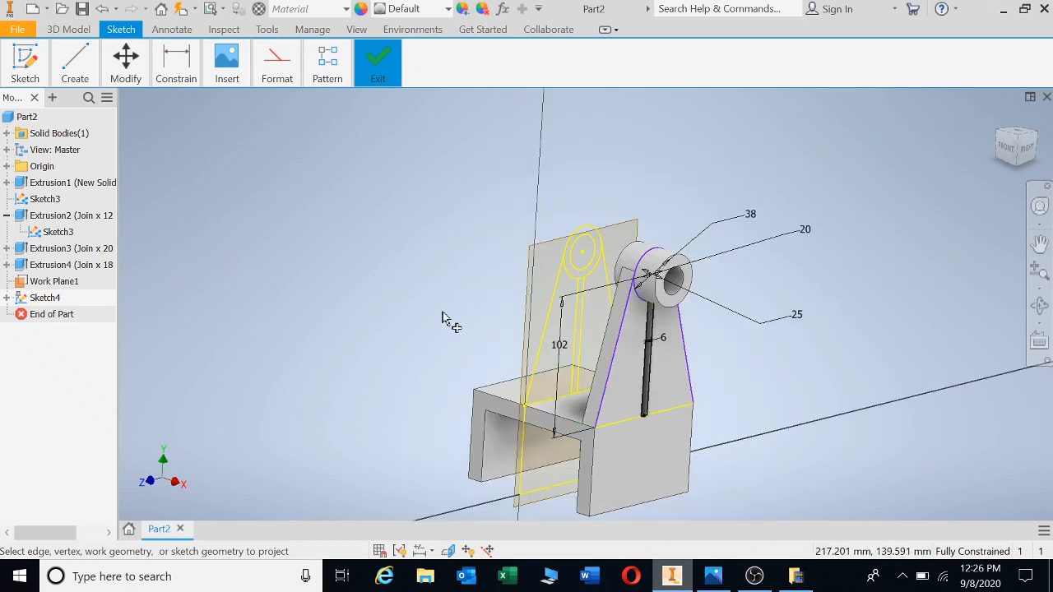
right_click(346, 221)
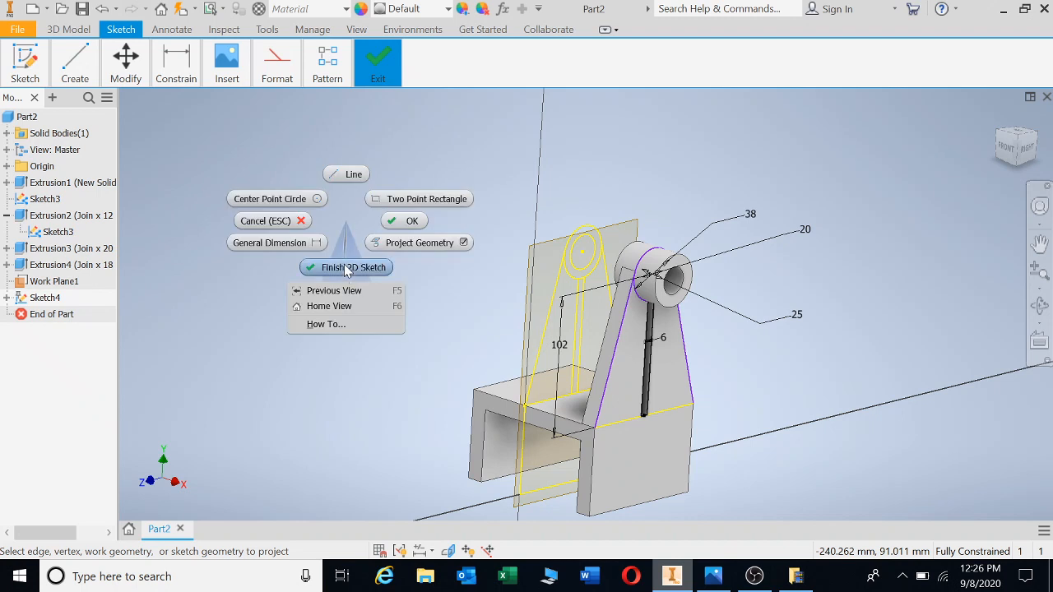
click(345, 268)
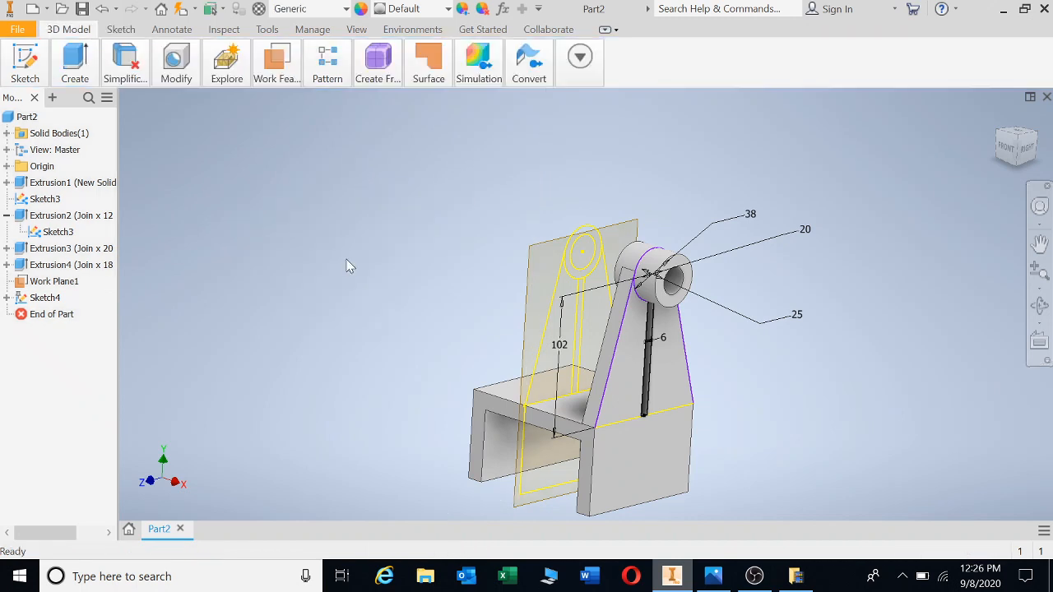
Extrude the two profiles of the second side plate, either side of the rib, 12 mm in the flipped direction as a join.
key(e)
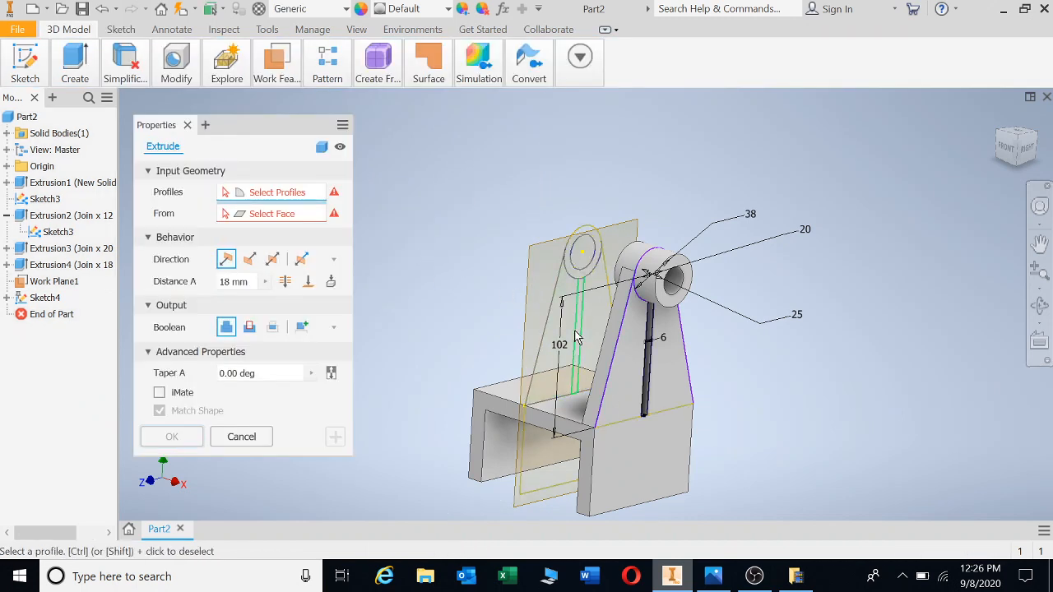
click(560, 338)
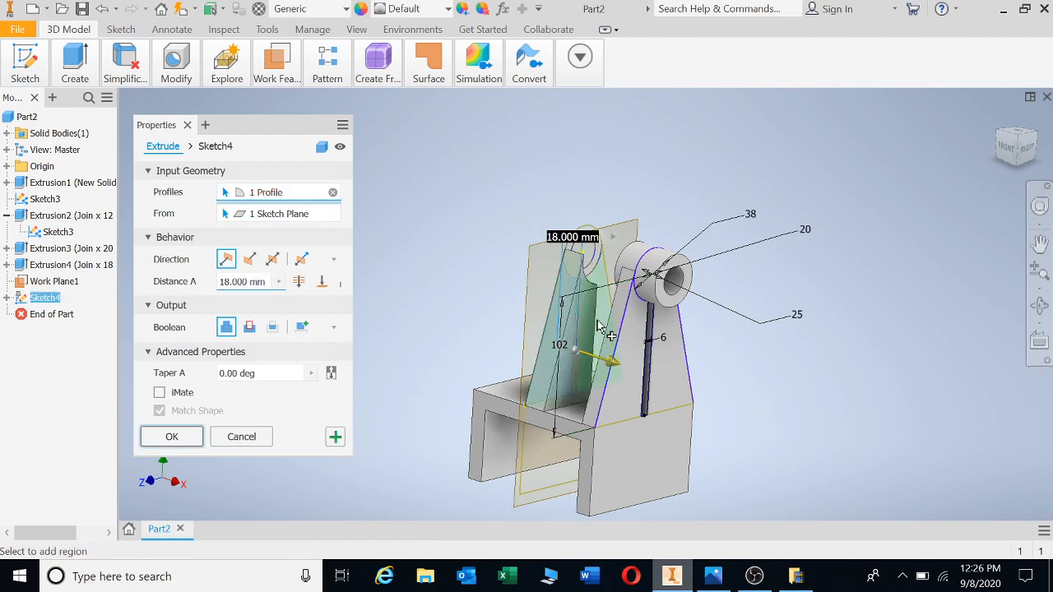
click(600, 320)
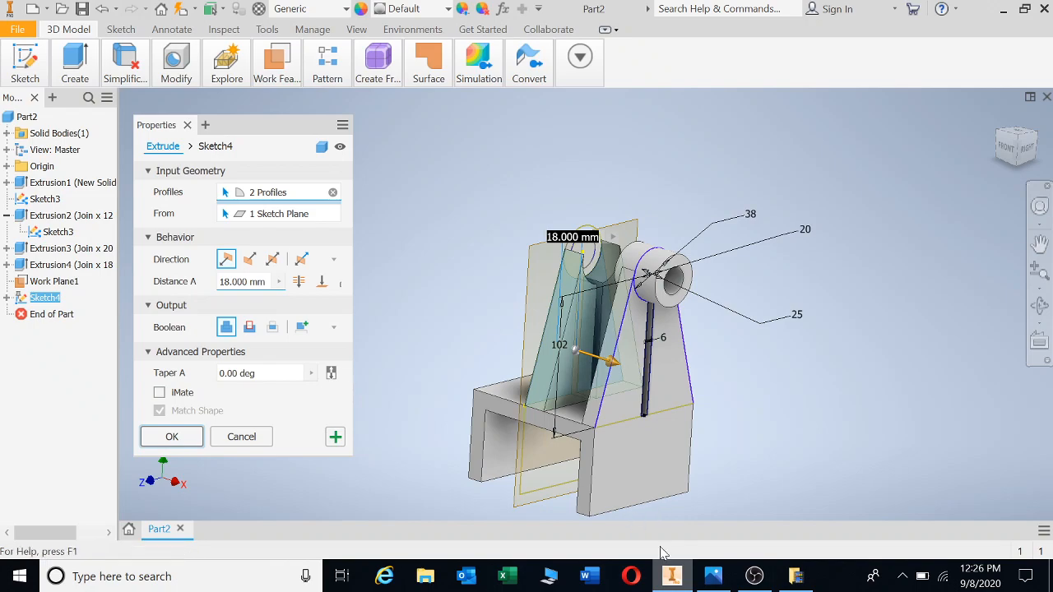
click(713, 577)
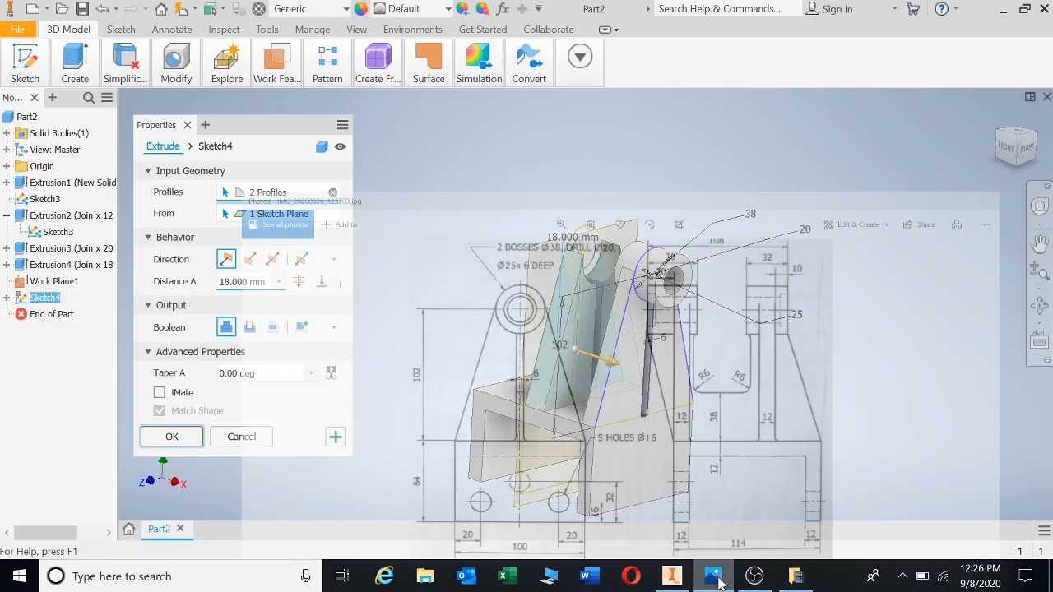
click(716, 577)
click(249, 260)
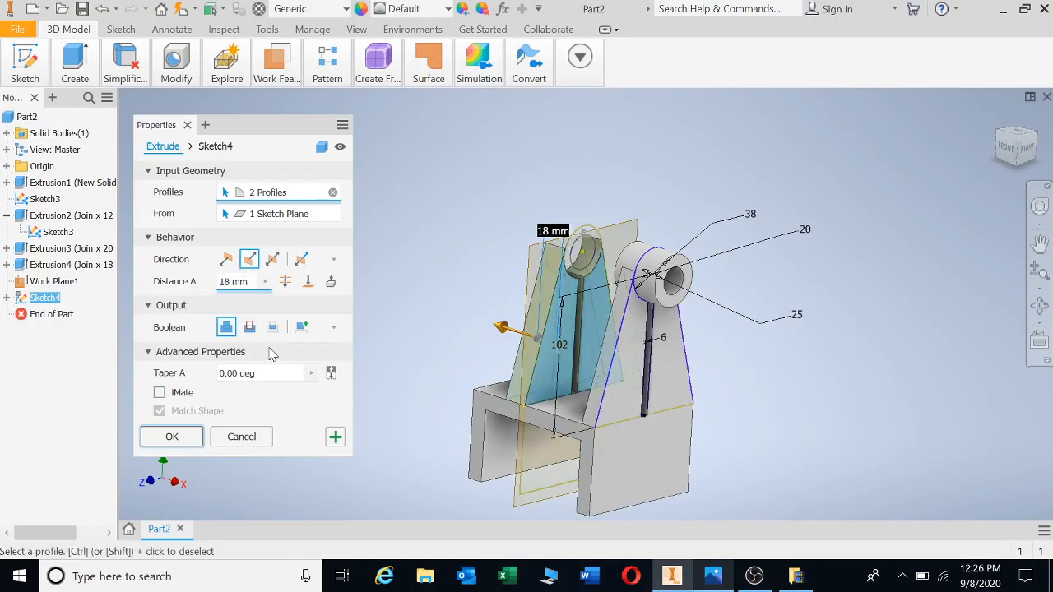
click(247, 284)
text(1)
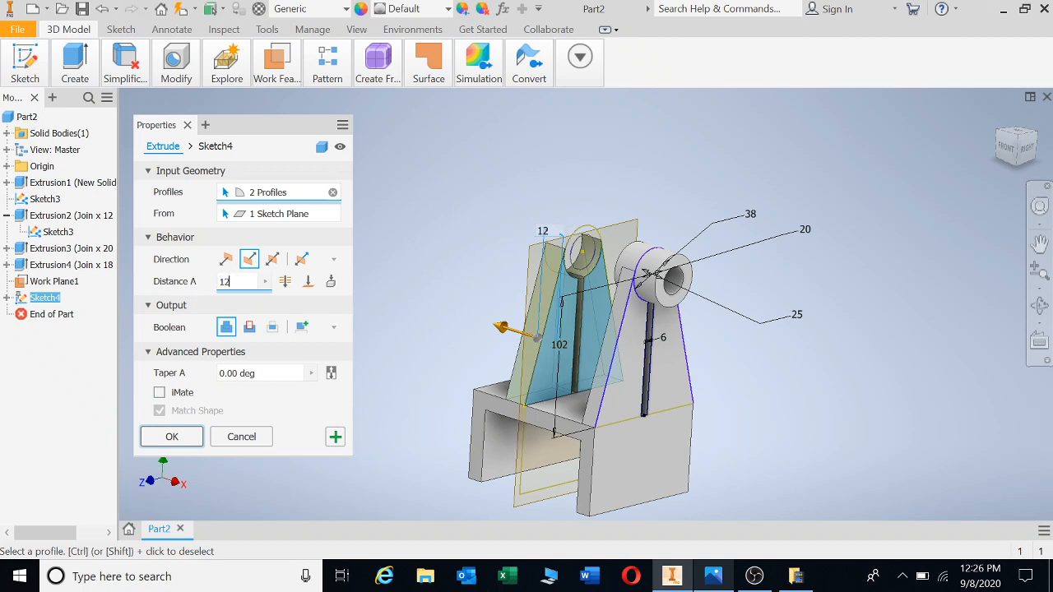
text(2)
click(172, 438)
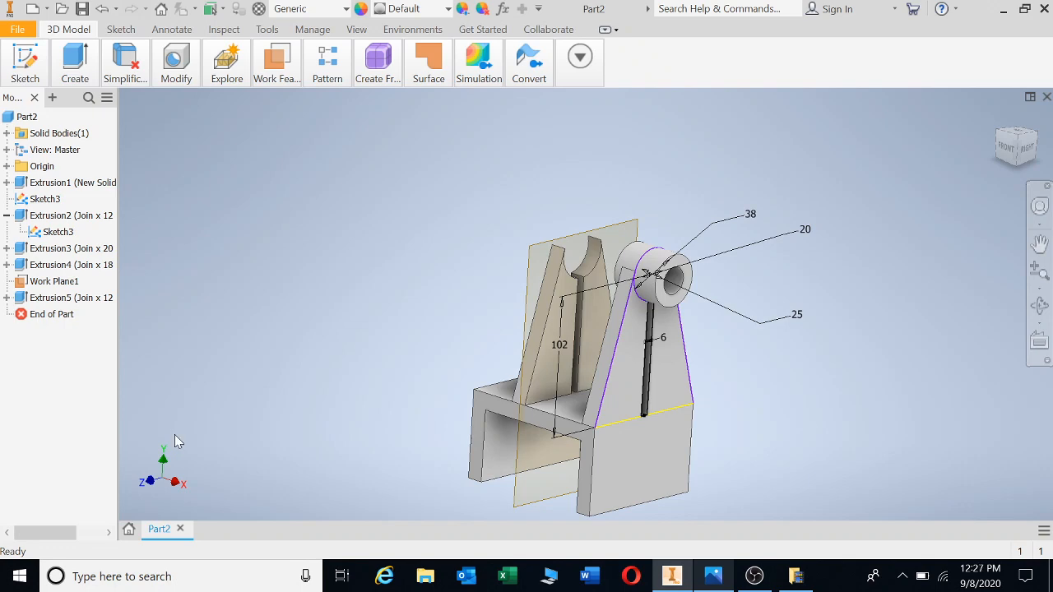
Check the boss dimensions on the reference drawing and share the second side plate's sketch for reuse.
click(698, 584)
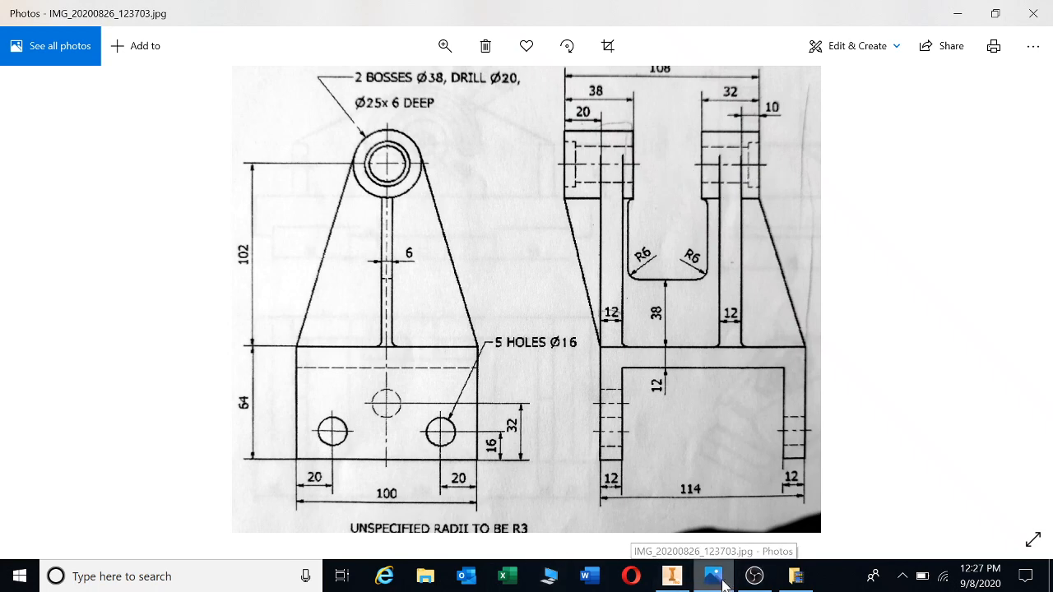
click(673, 576)
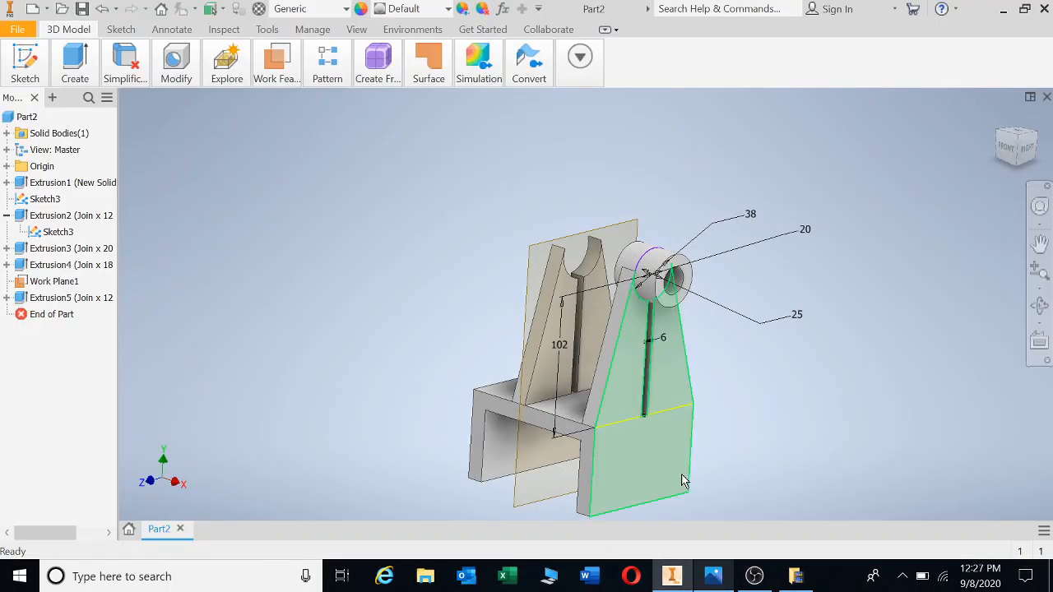
key(e)
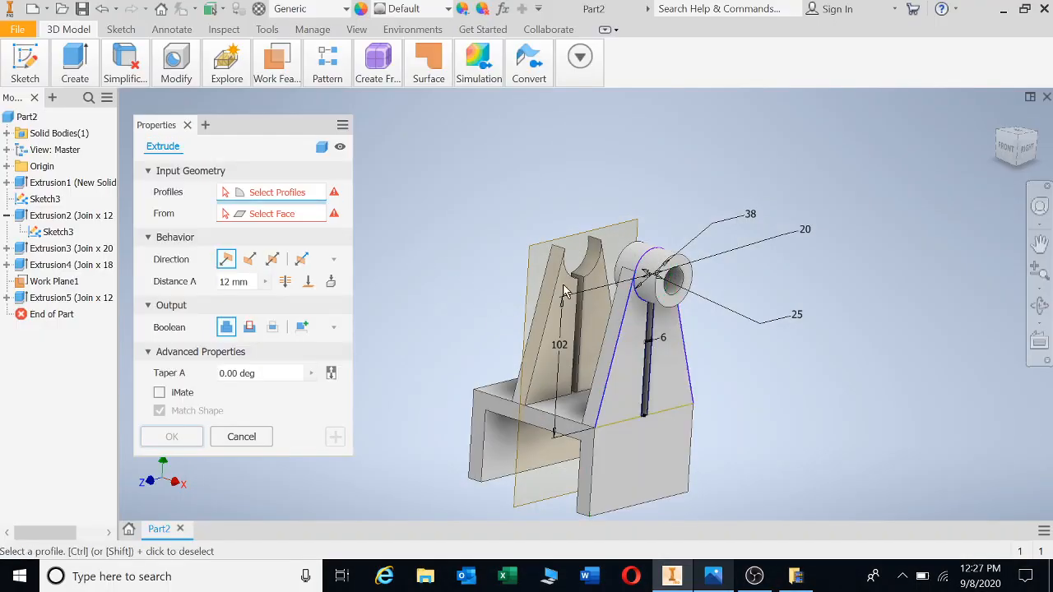
click(255, 437)
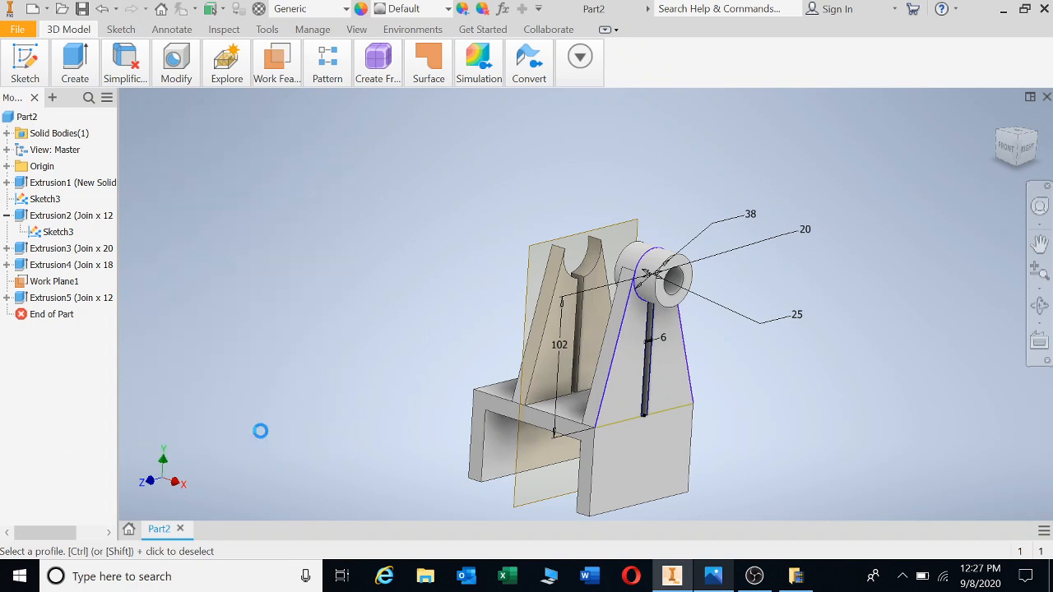
click(6, 298)
right_click(38, 314)
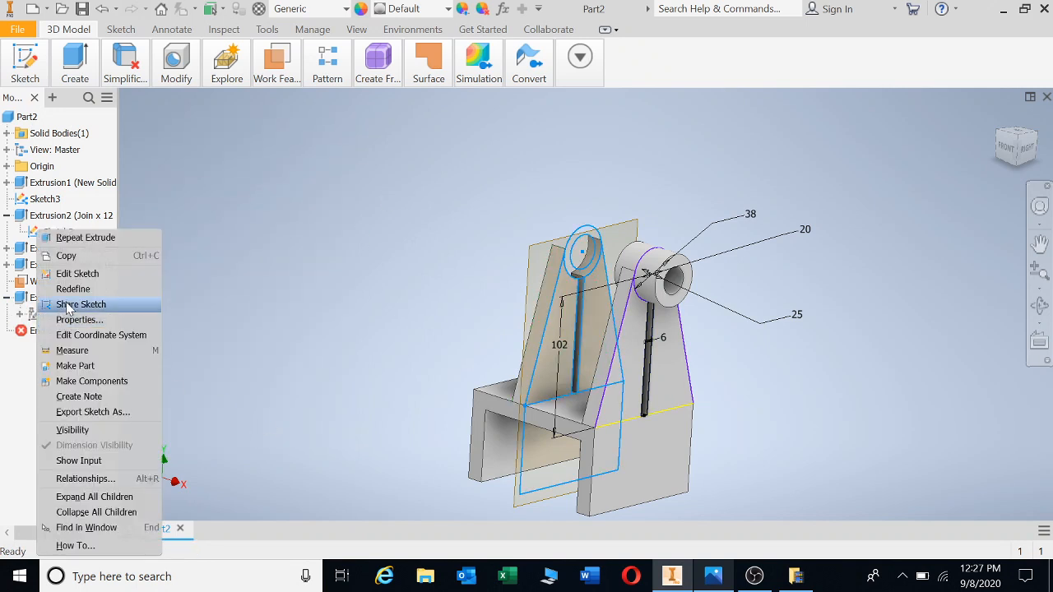
click(68, 306)
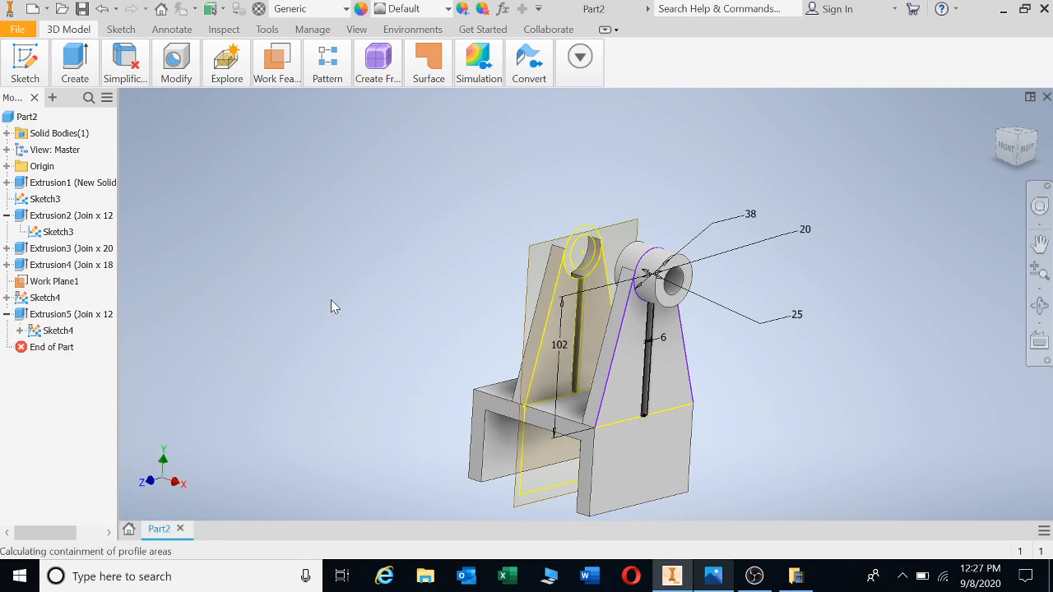
key(e)
scroll(591, 270, up, 2)
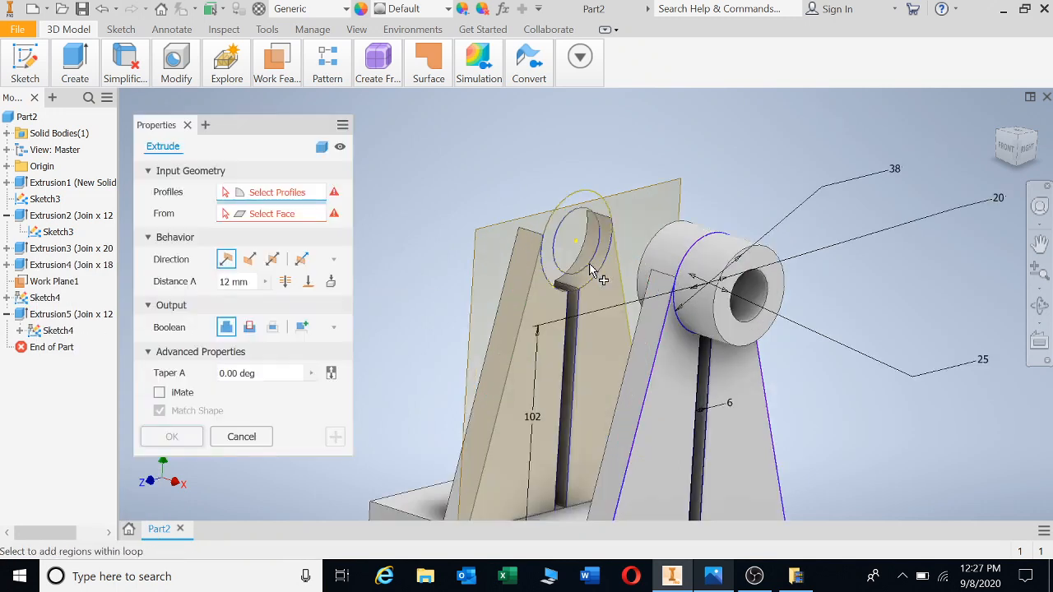
click(594, 275)
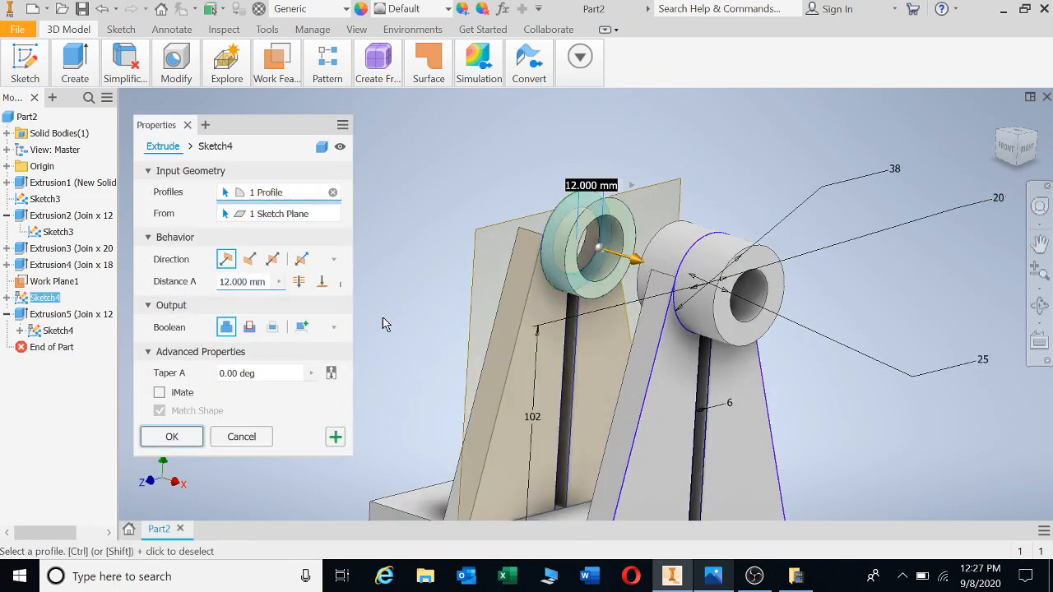
click(260, 281)
click(266, 283)
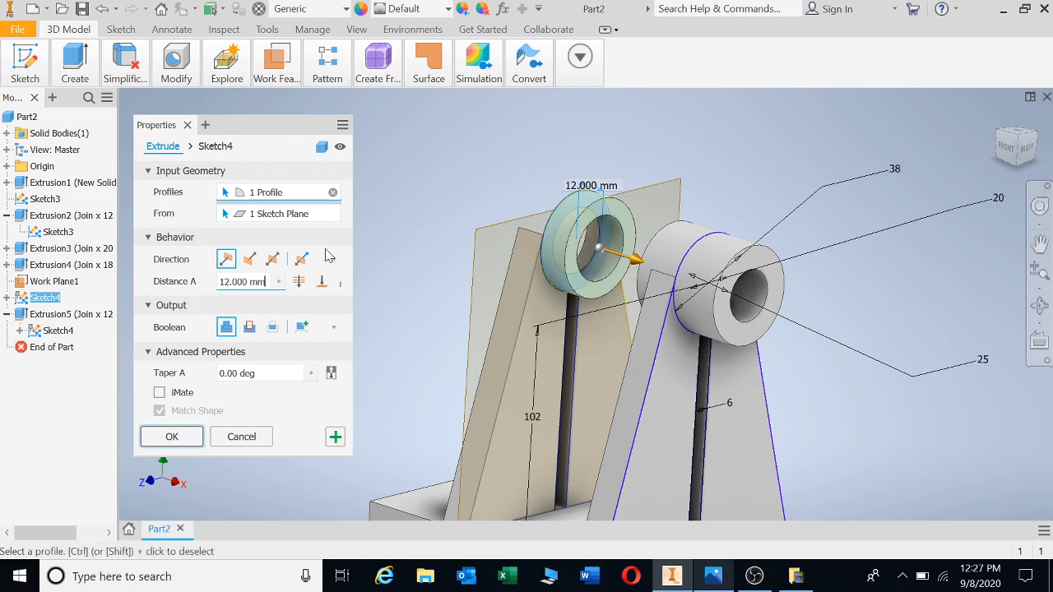
key(Escape)
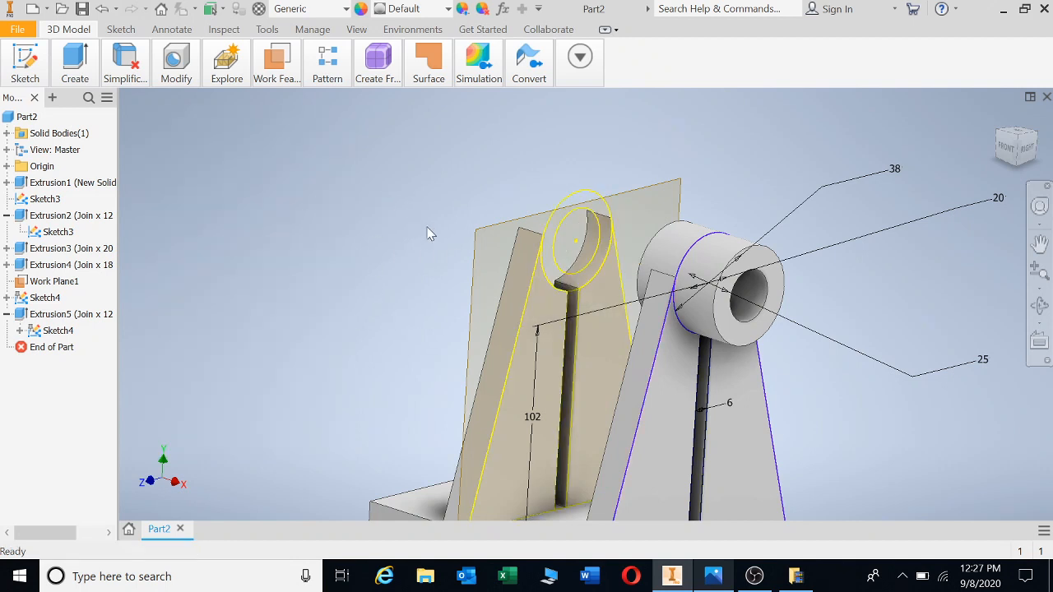
Reopen the second side plate's shared sketch for editing in an oblique view showing both plates and the first boss.
scroll(420, 317, up, 2)
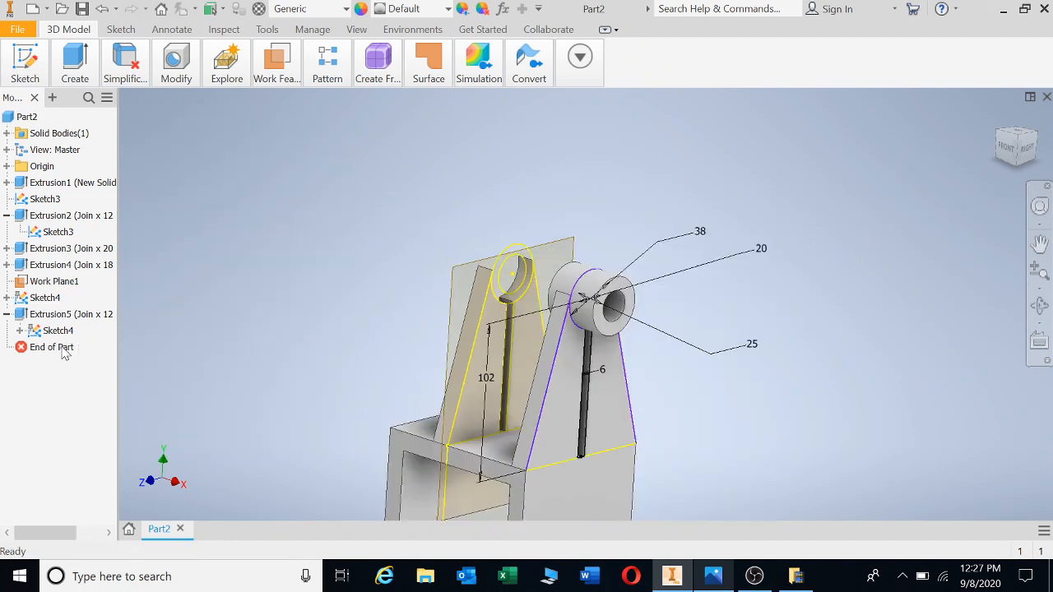
right_click(66, 315)
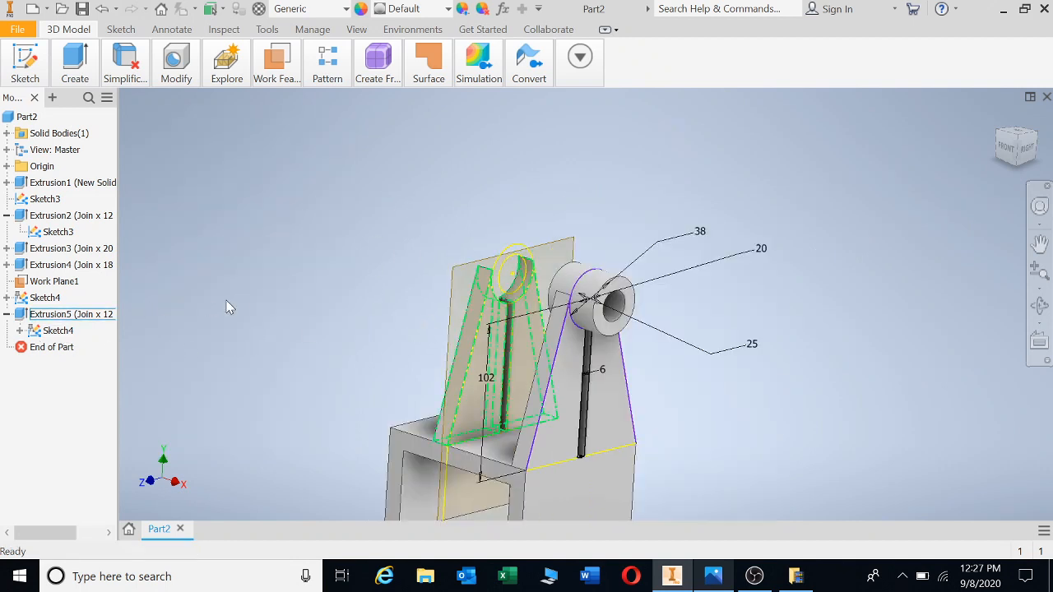
click(65, 333)
double_click(58, 331)
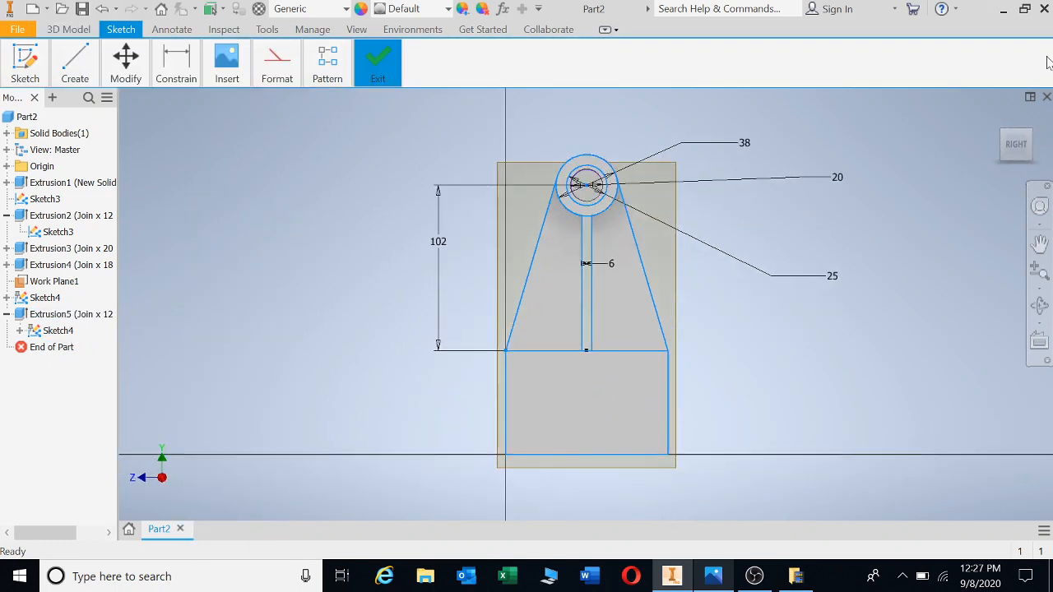
click(997, 116)
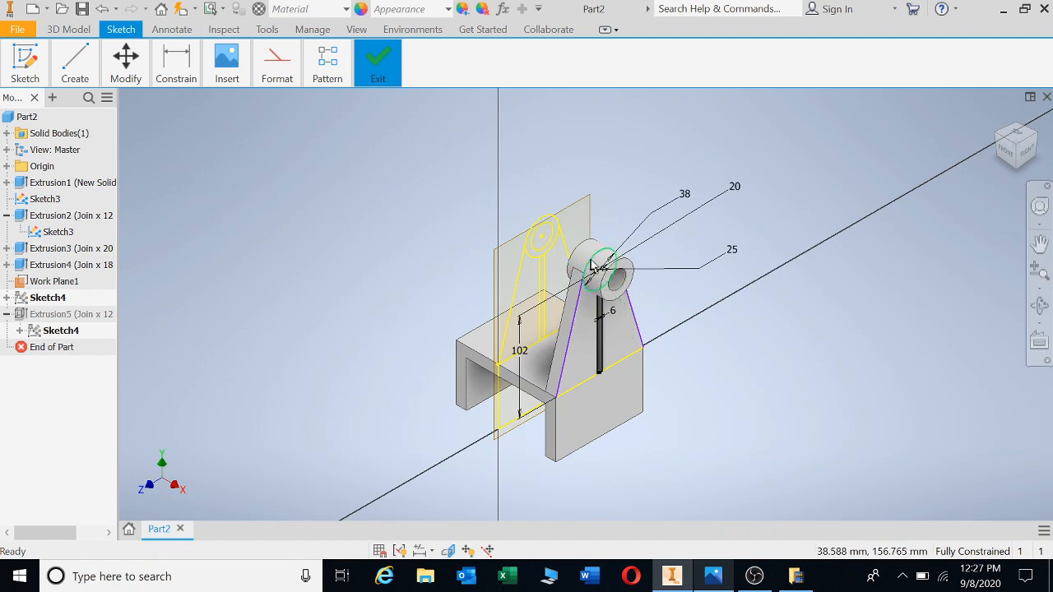
scroll(592, 265, down, 2)
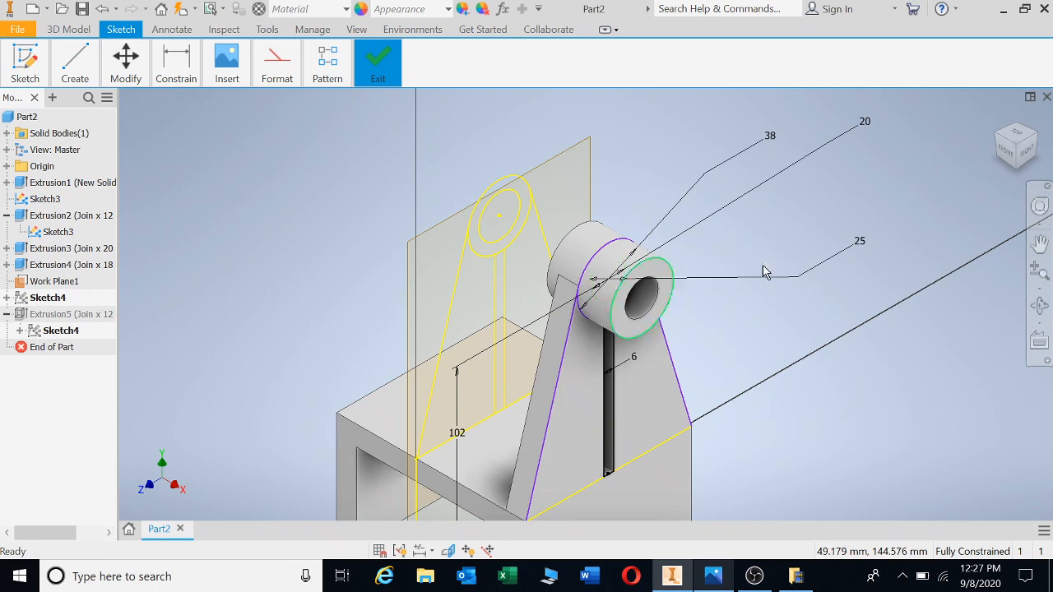
click(1039, 305)
mouse_move(686, 329)
mouse_down()
mouse_move(634, 302)
mouse_move(676, 318)
mouse_up()
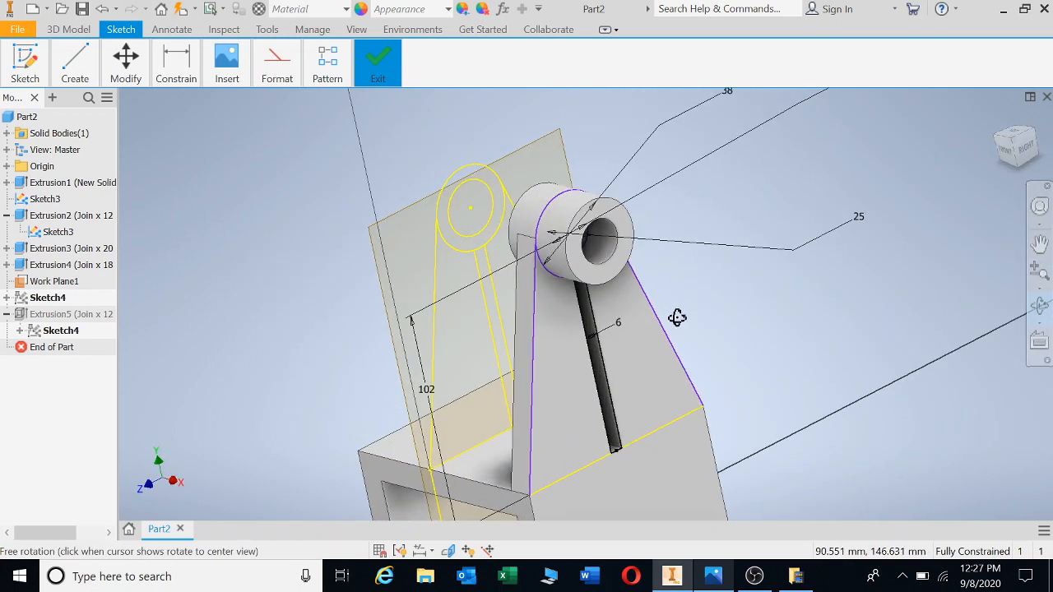
key(Escape)
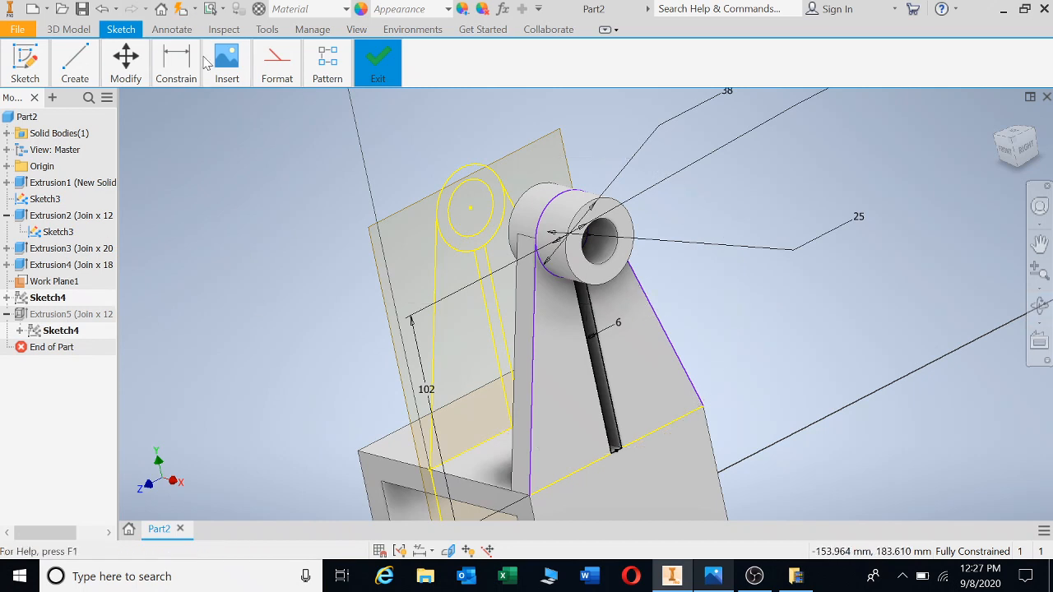
Project the first boss's 20 mm hole circle onto the work-plane sketch and finish the sketch.
click(176, 70)
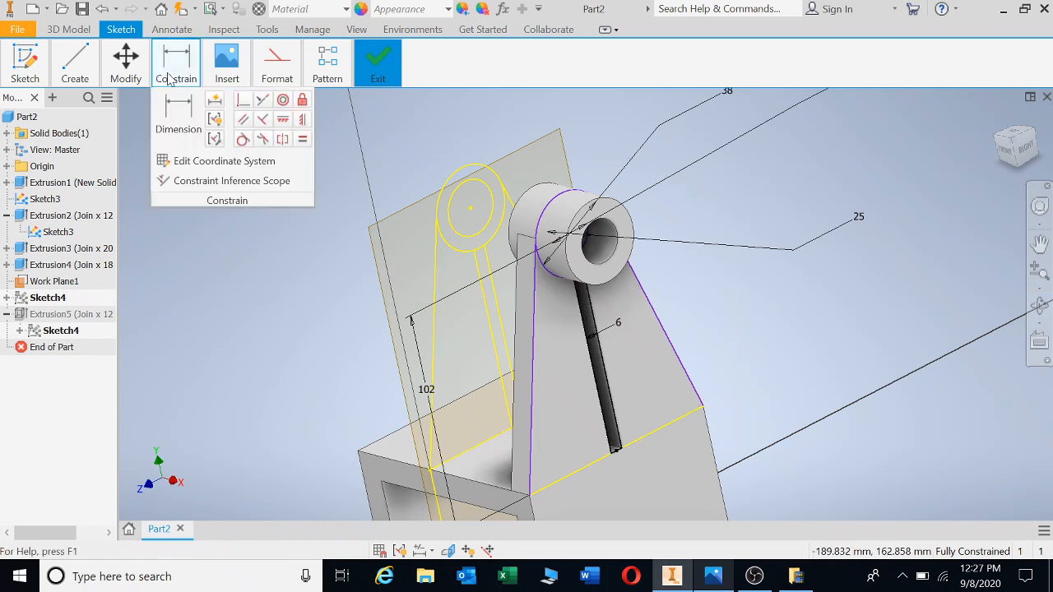
click(82, 82)
click(318, 105)
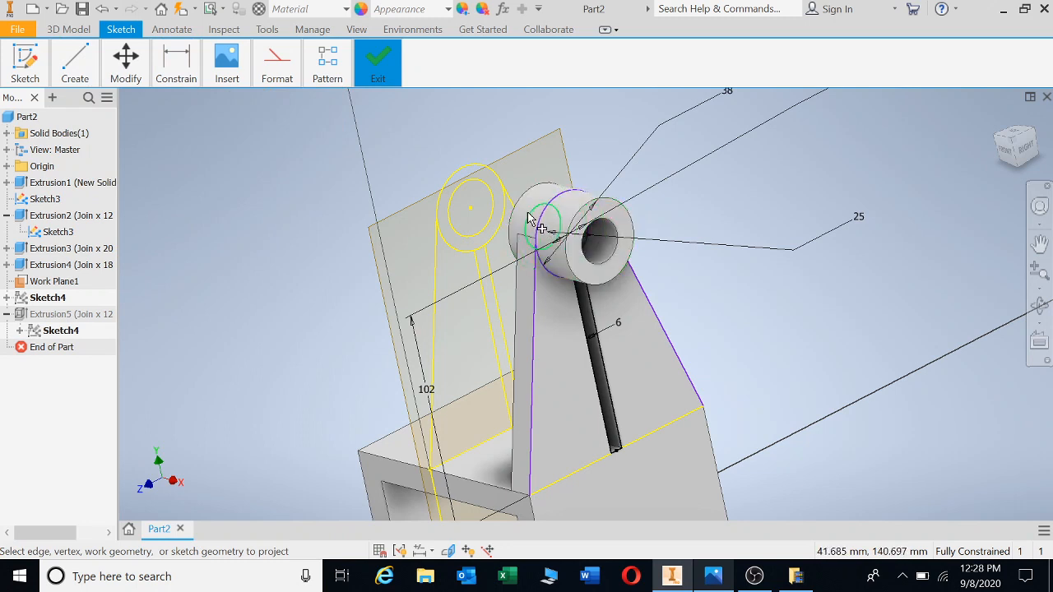
click(532, 221)
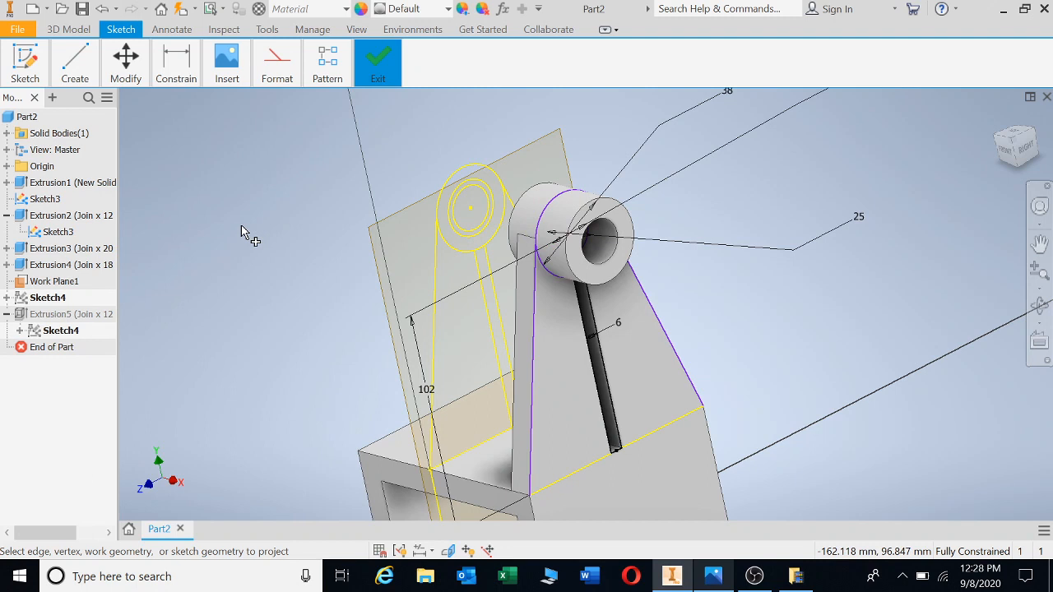
right_click(262, 196)
click(281, 238)
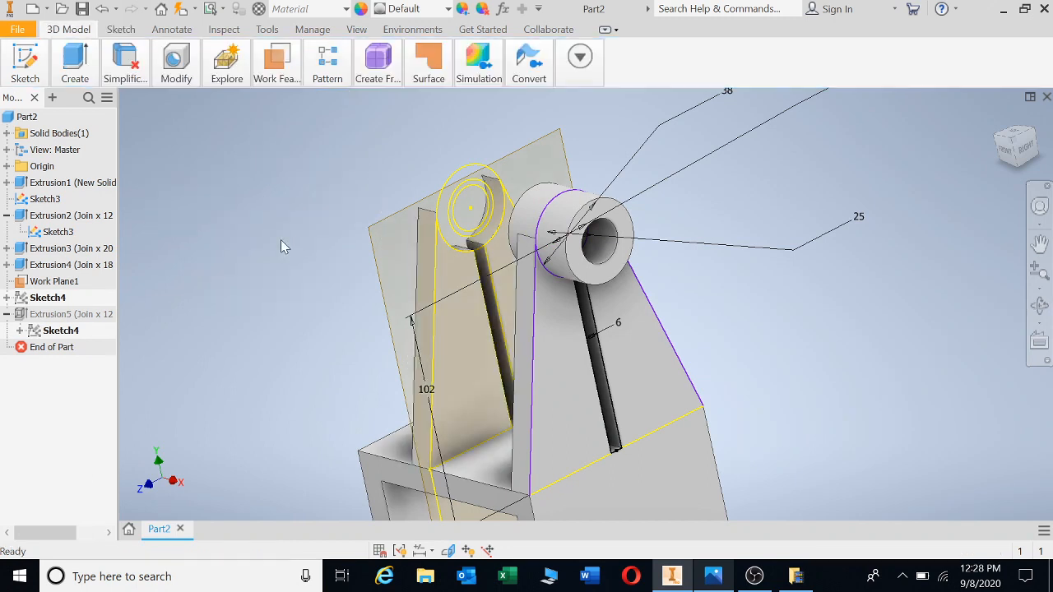
Extrude the second boss's two ring profiles 10 mm from the work-plane sketch toward the first boss as a join.
key(e)
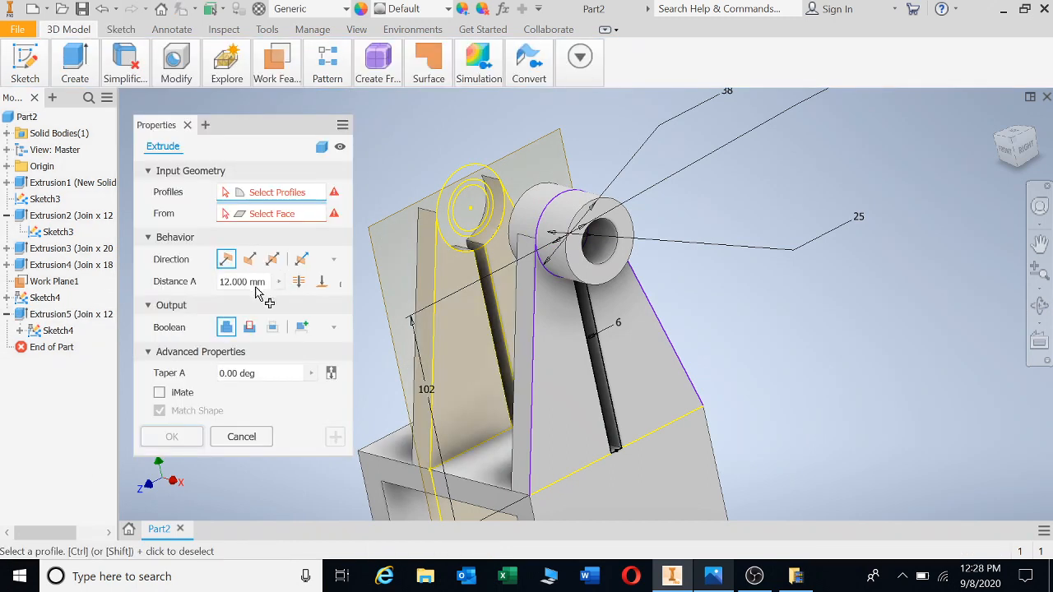
click(495, 201)
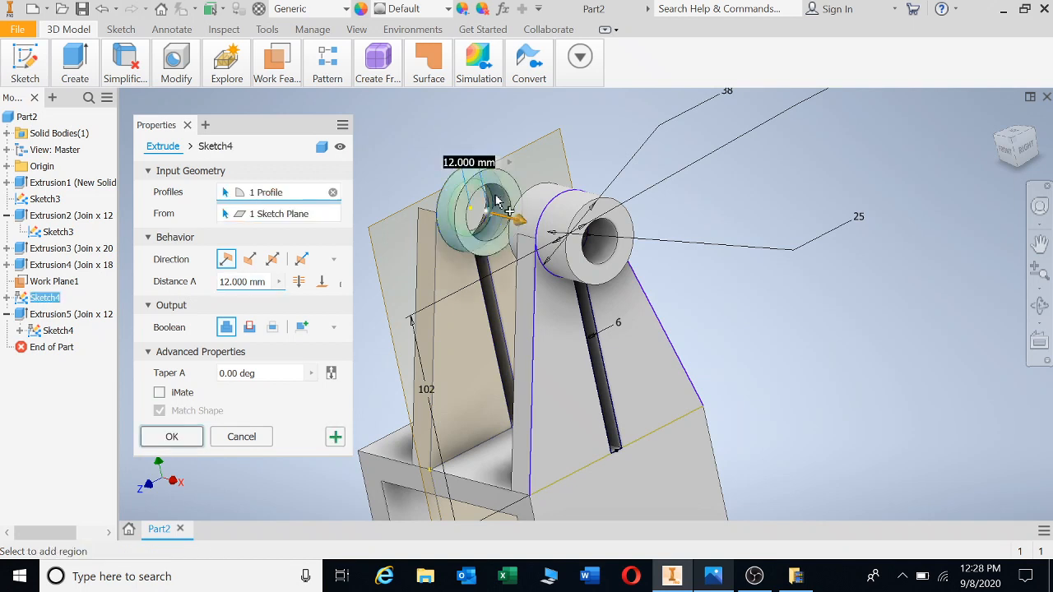
scroll(493, 201, up, 2)
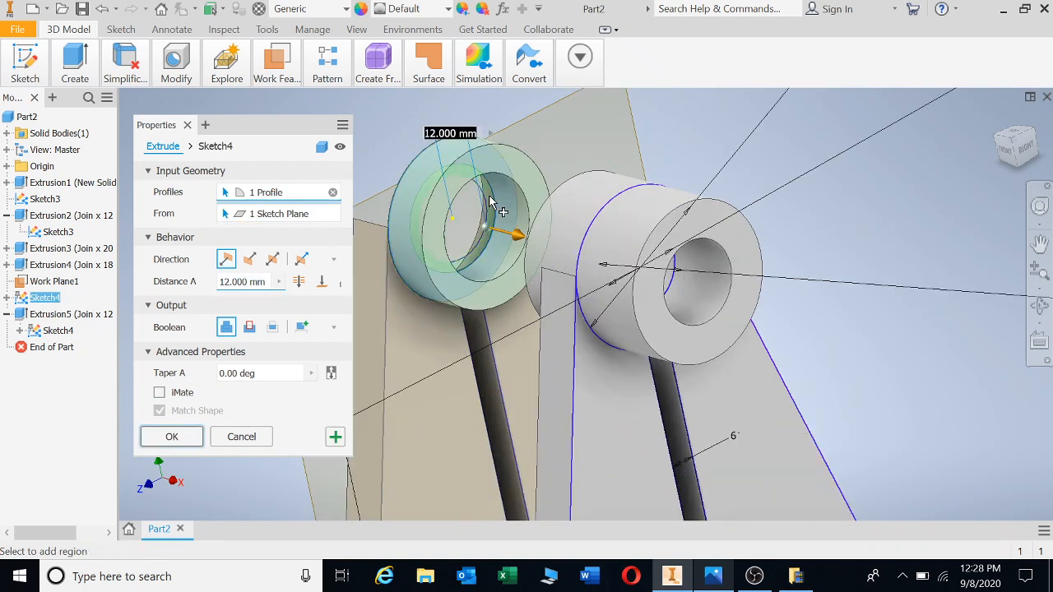
click(490, 202)
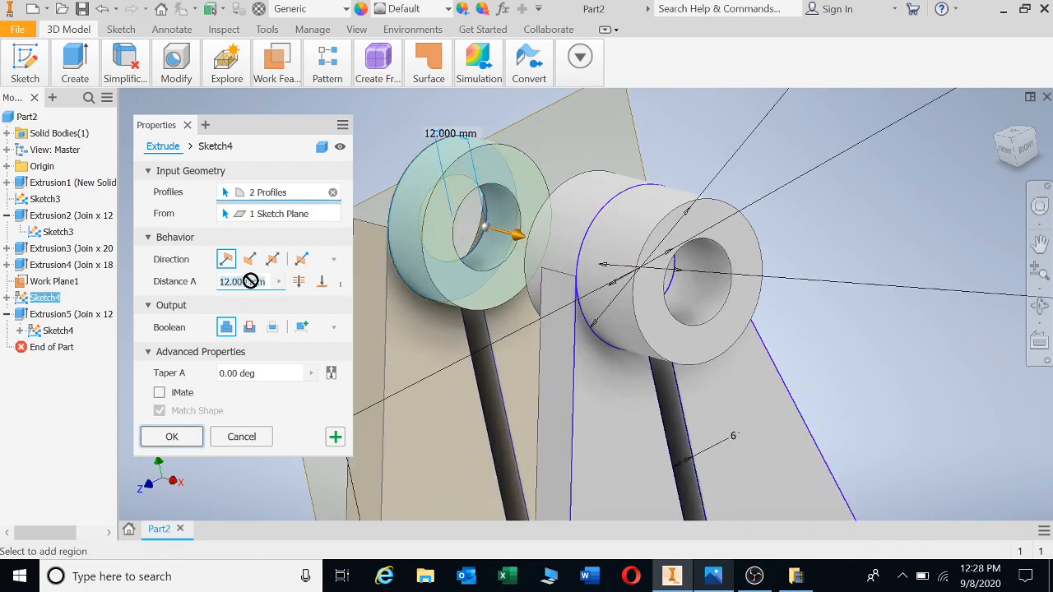
text(10)
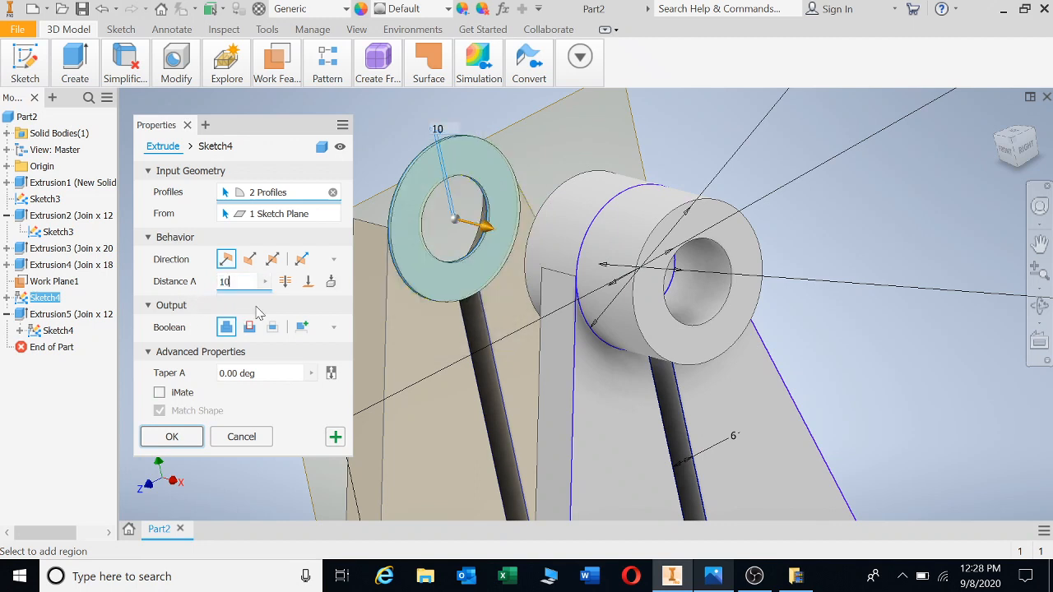
click(171, 437)
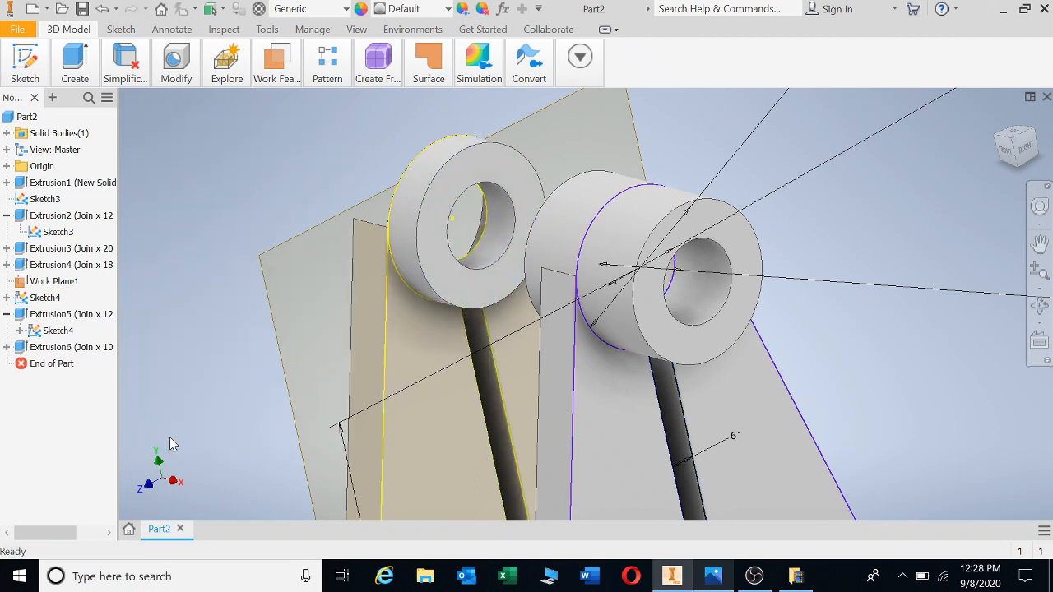
Extrude the second boss's two ring profiles 22 mm in the flipped direction, away from the first boss, as a join.
key(e)
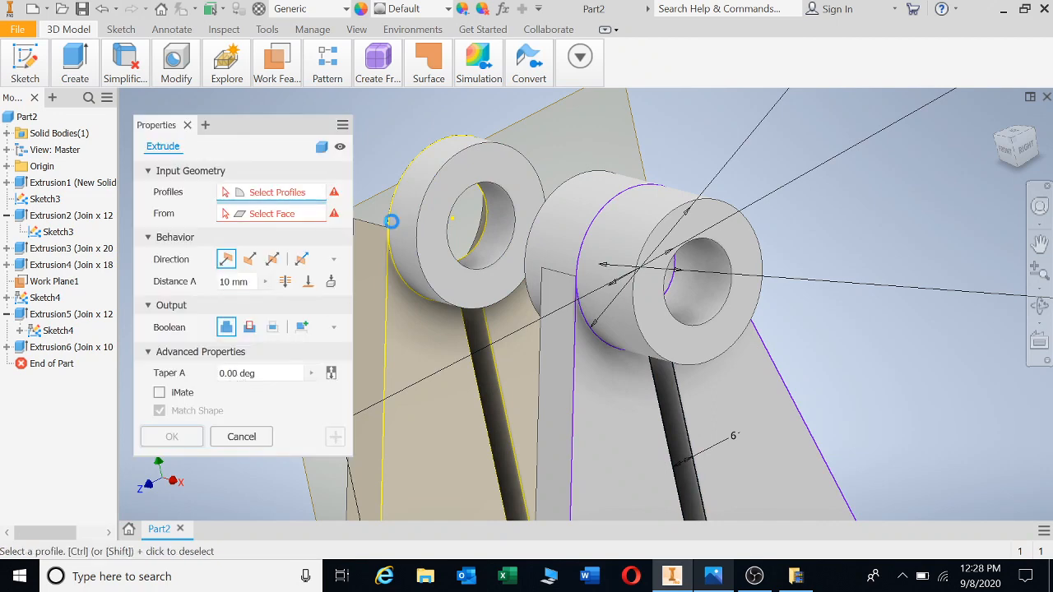
click(416, 193)
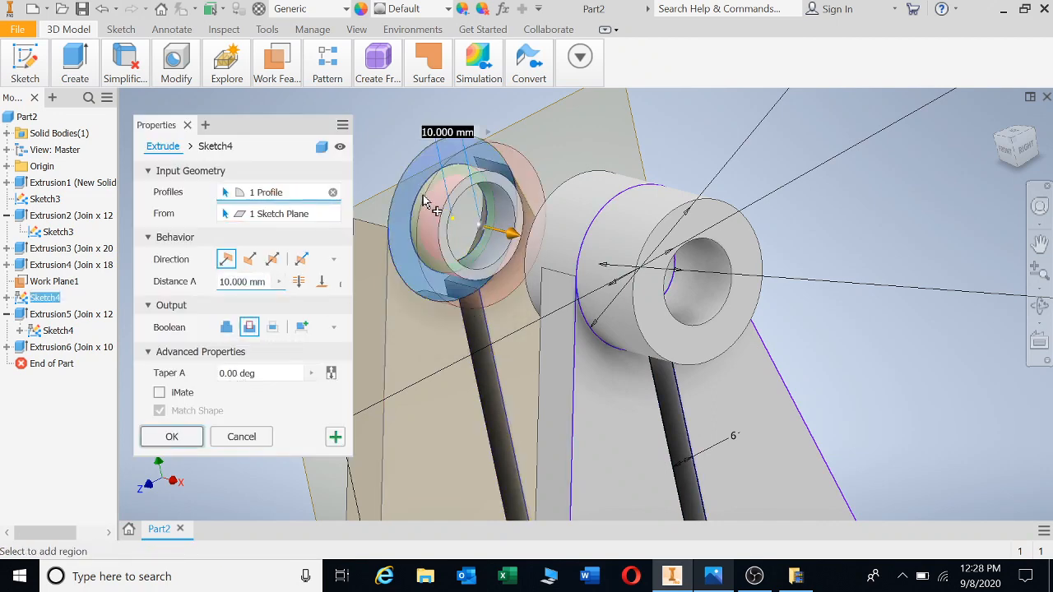
scroll(426, 210, up, 3)
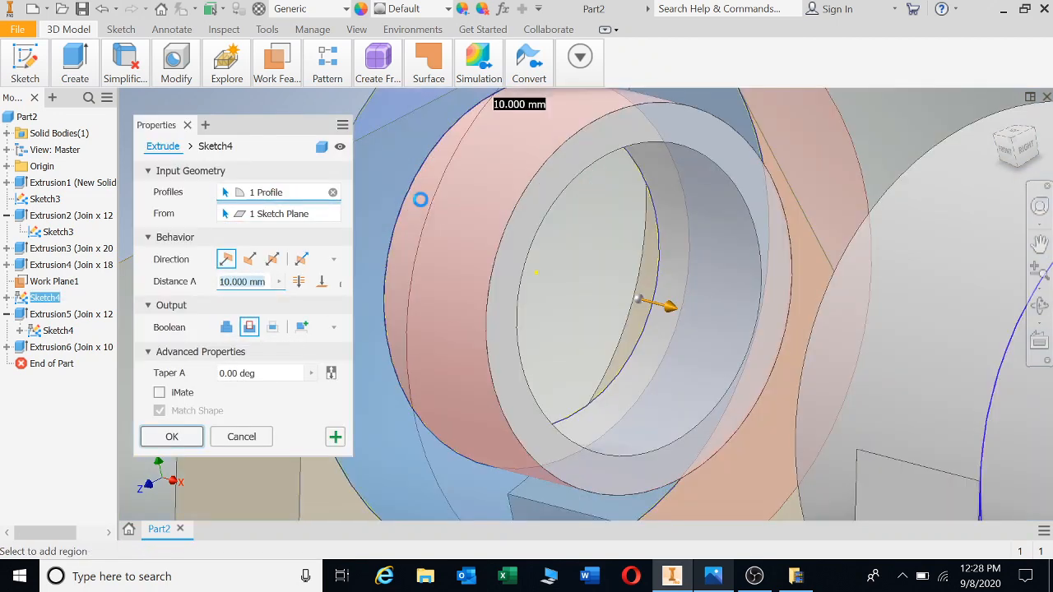
click(422, 210)
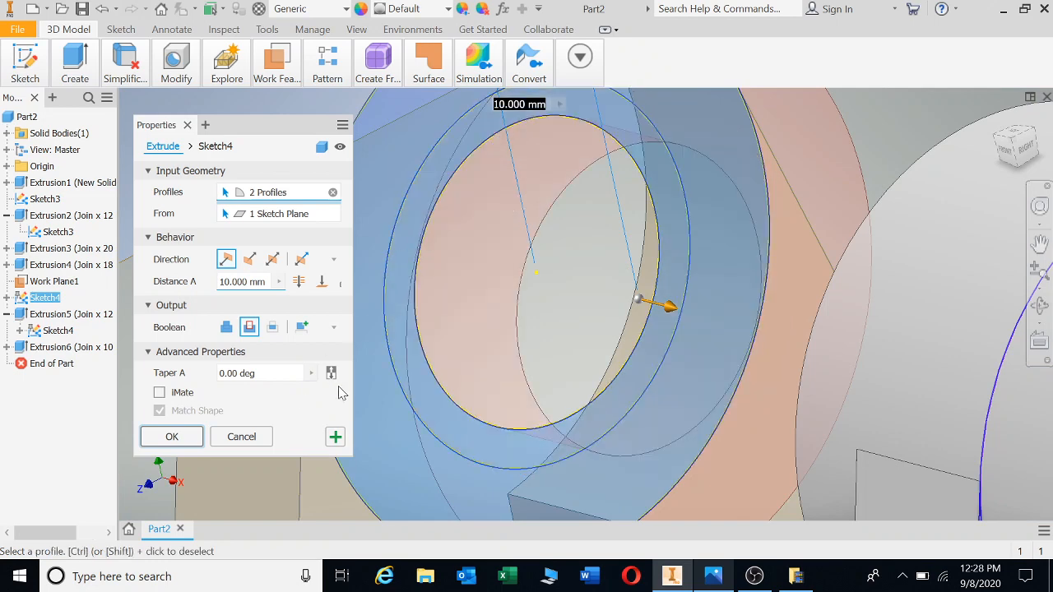
click(249, 260)
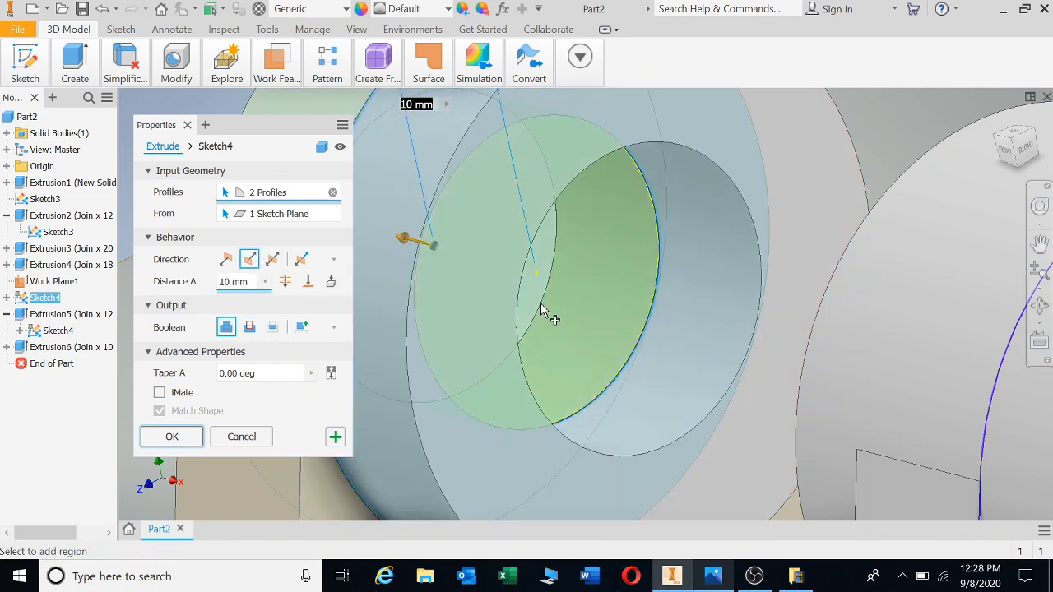
scroll(547, 311, down, 3)
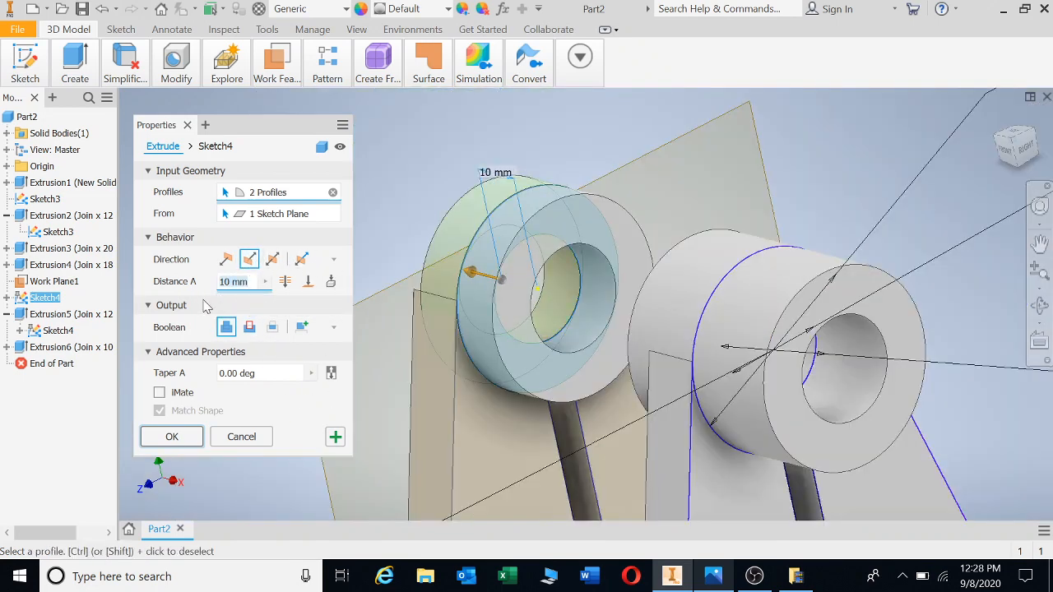
text(22)
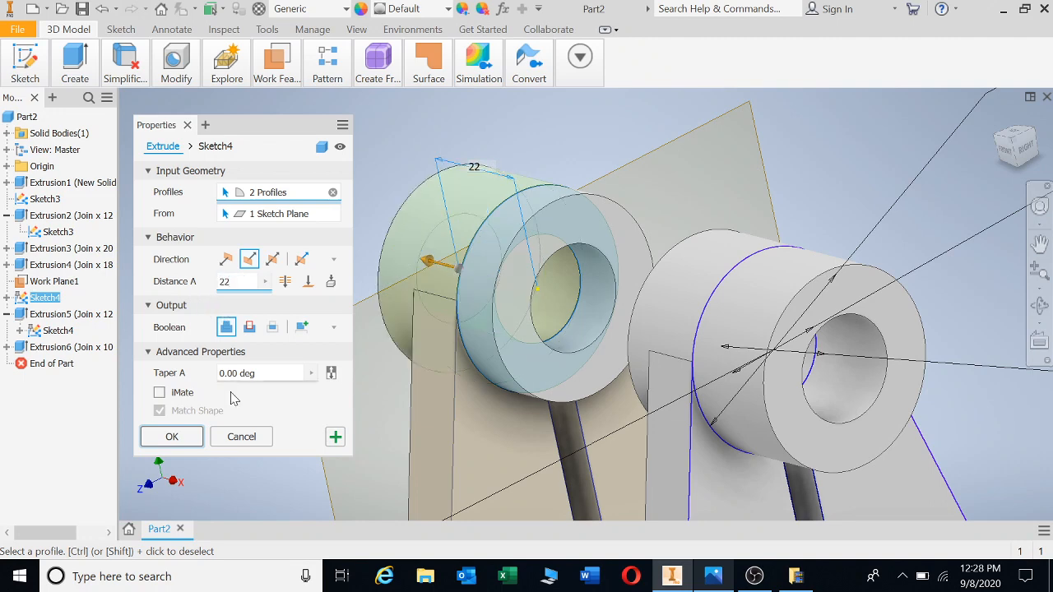
click(182, 439)
Examine both bosses and side plates from the opposite side of the bracket.
scroll(828, 305, down, 5)
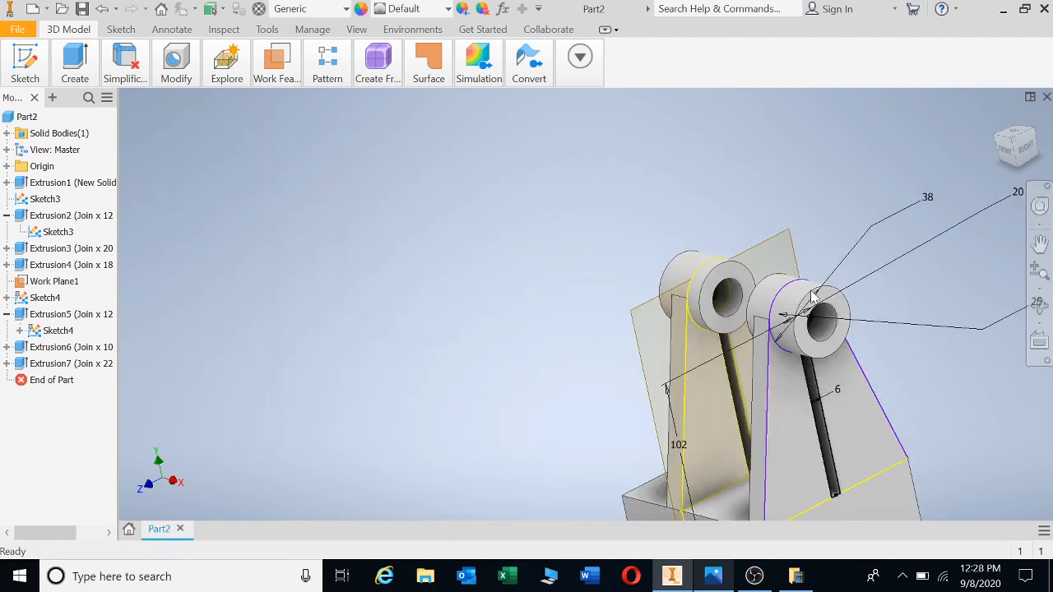
middle_drag(568, 383, 419, 288)
scroll(428, 290, down, 3)
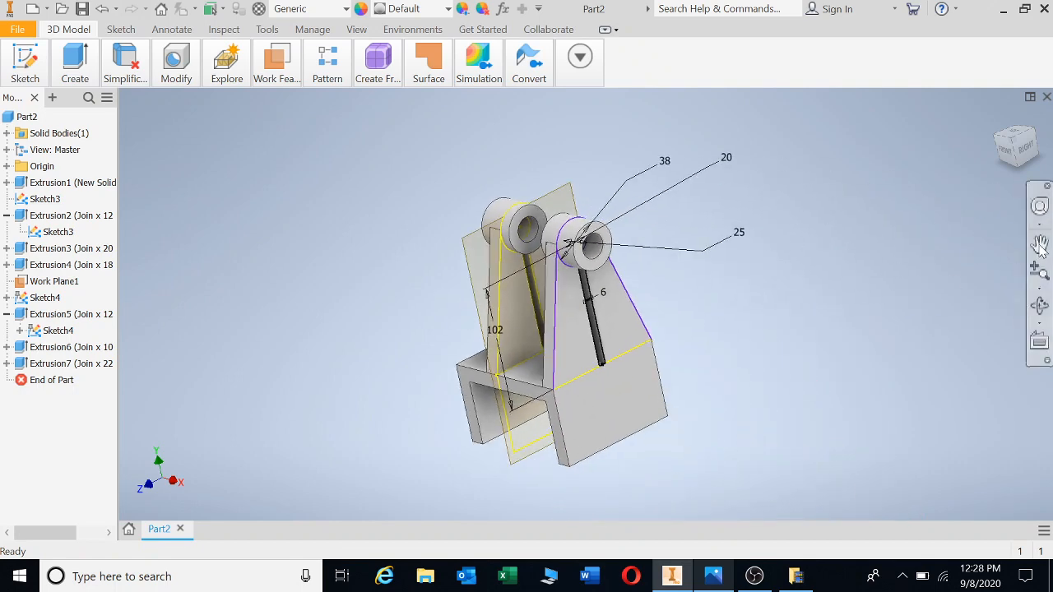
click(1040, 305)
drag(620, 342, 591, 396)
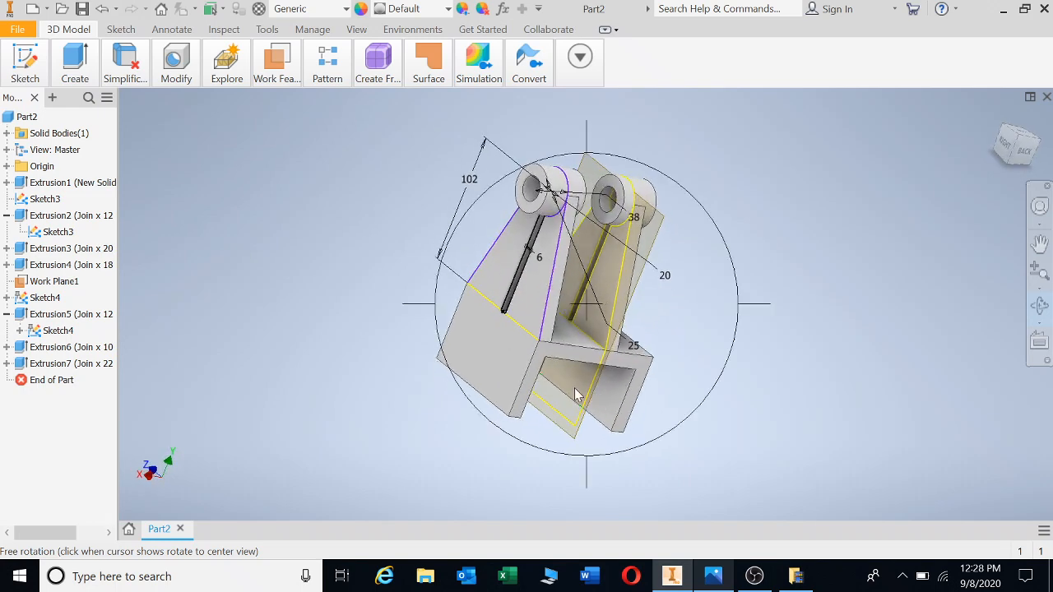
key(Escape)
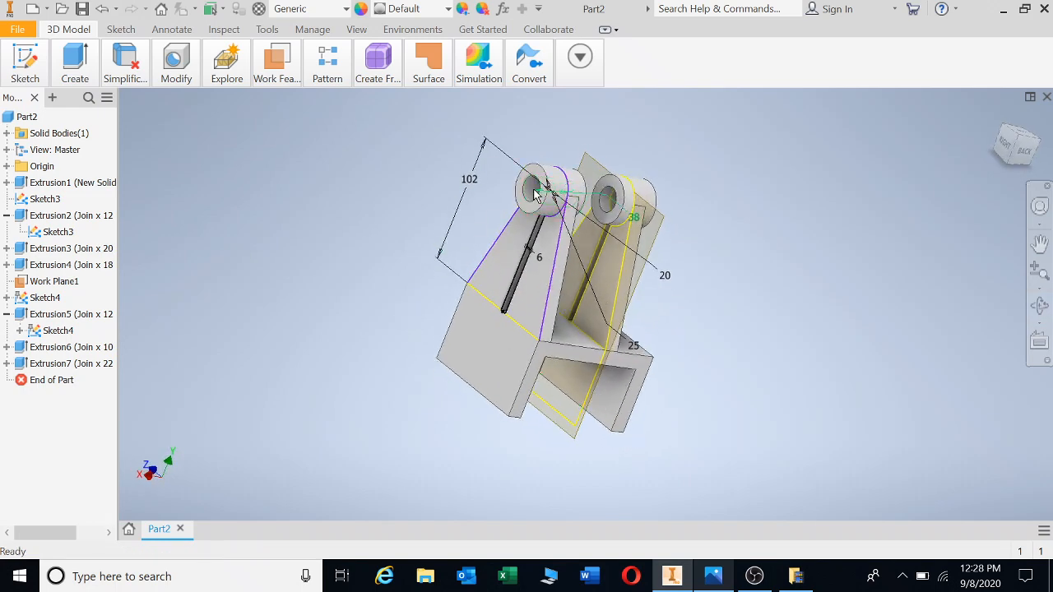
scroll(527, 183, down, 5)
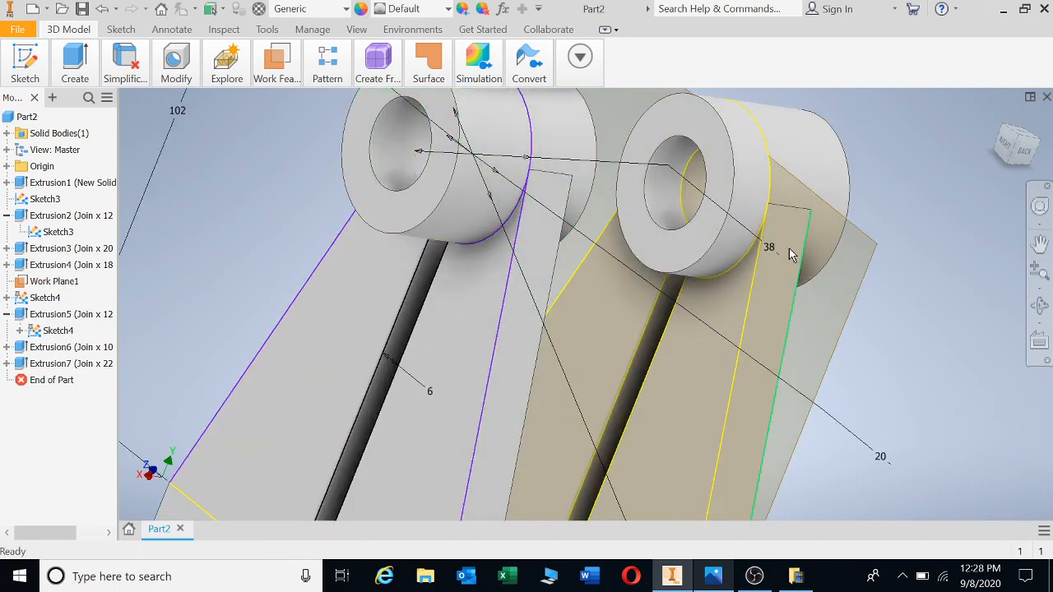
scroll(773, 255, up, 3)
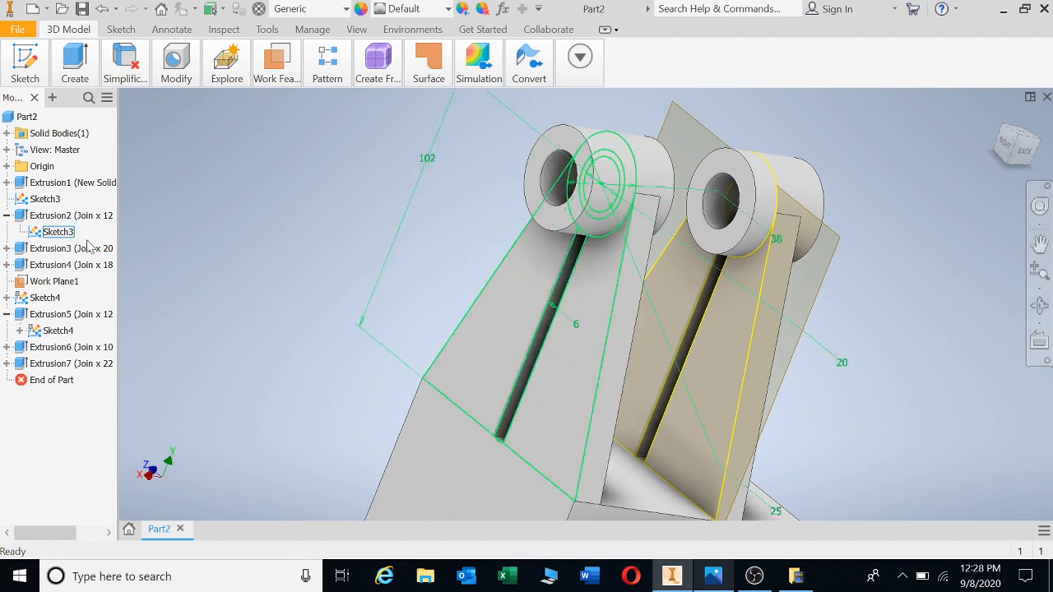
right_click(213, 218)
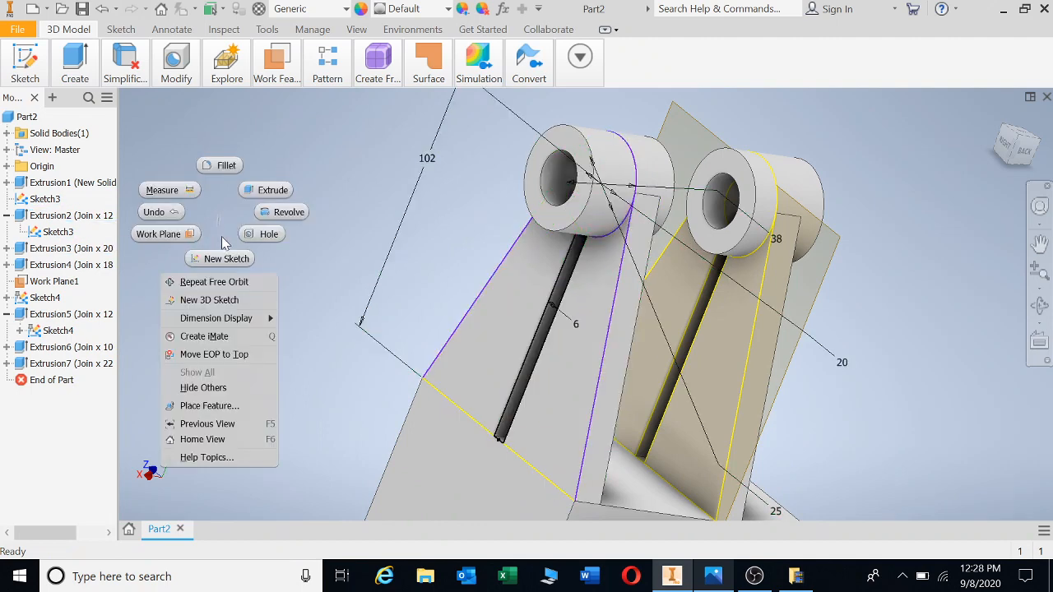
click(48, 231)
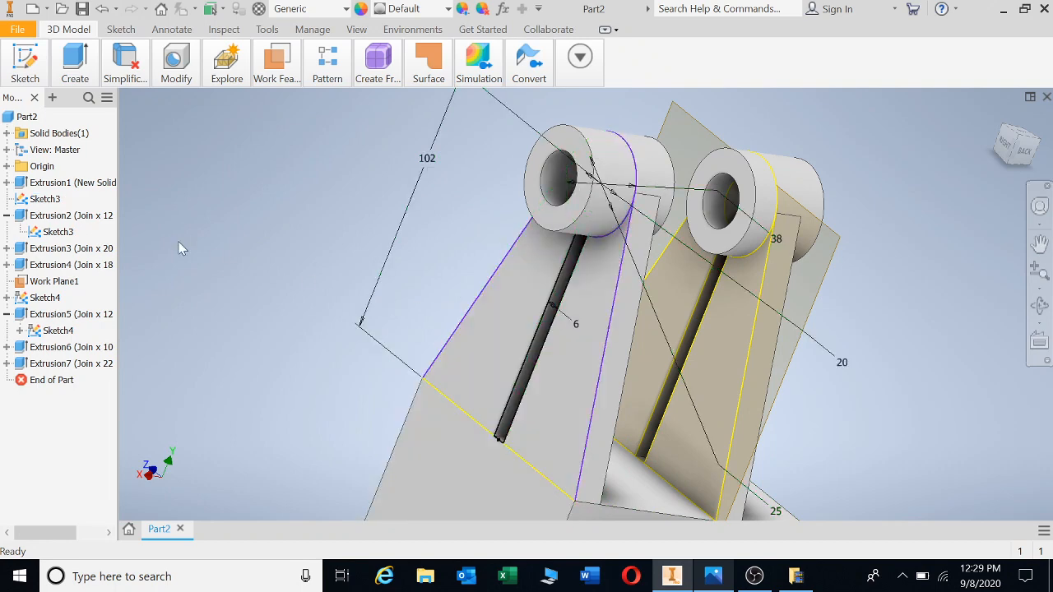
right_click(57, 232)
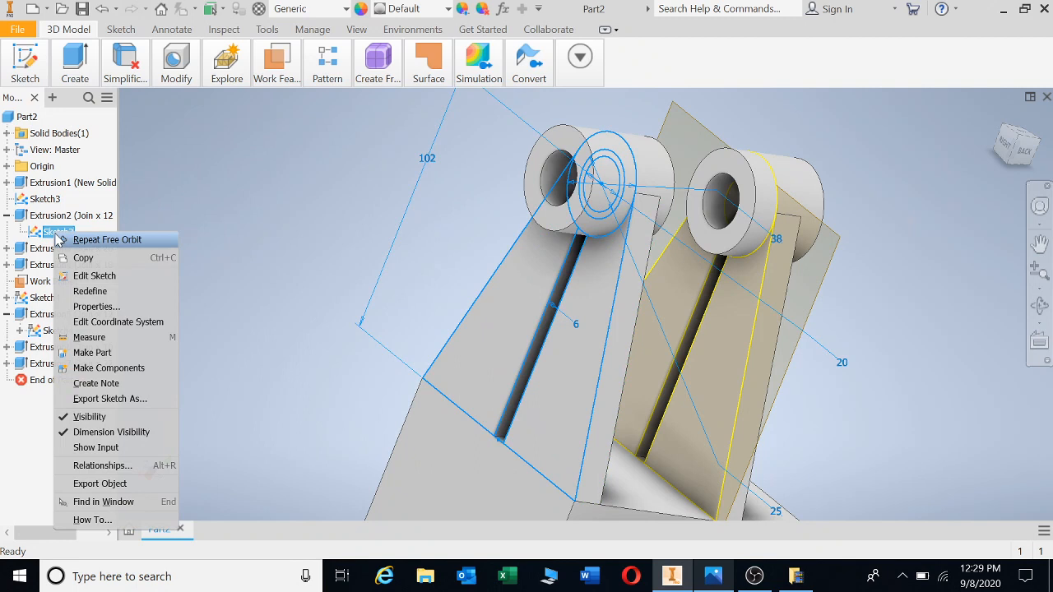
click(316, 241)
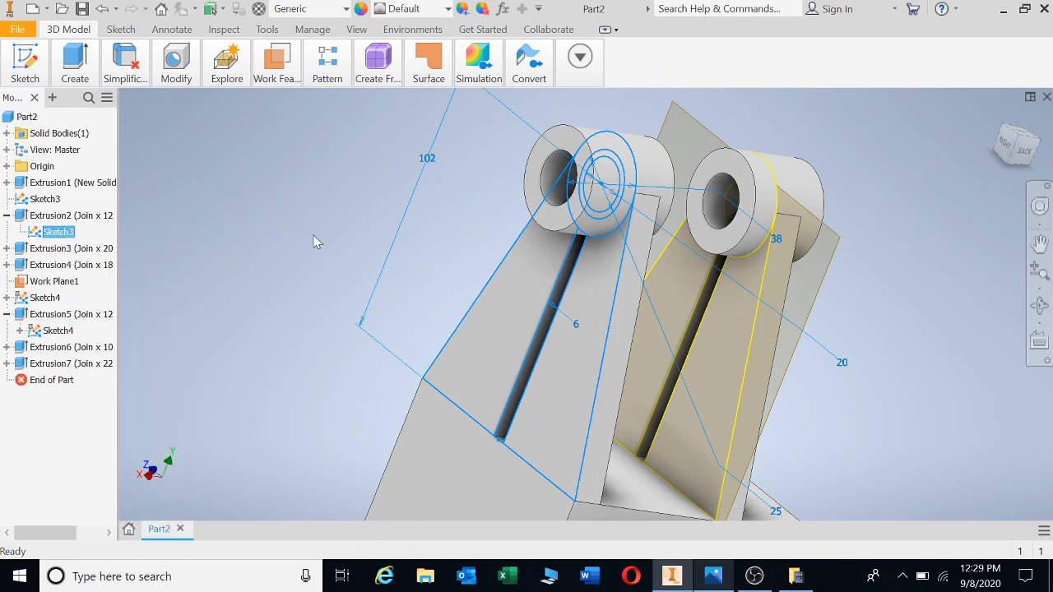
Extrude the narrow rib profile of the second side plate up to the outer end face of the first boss as a join.
key(e)
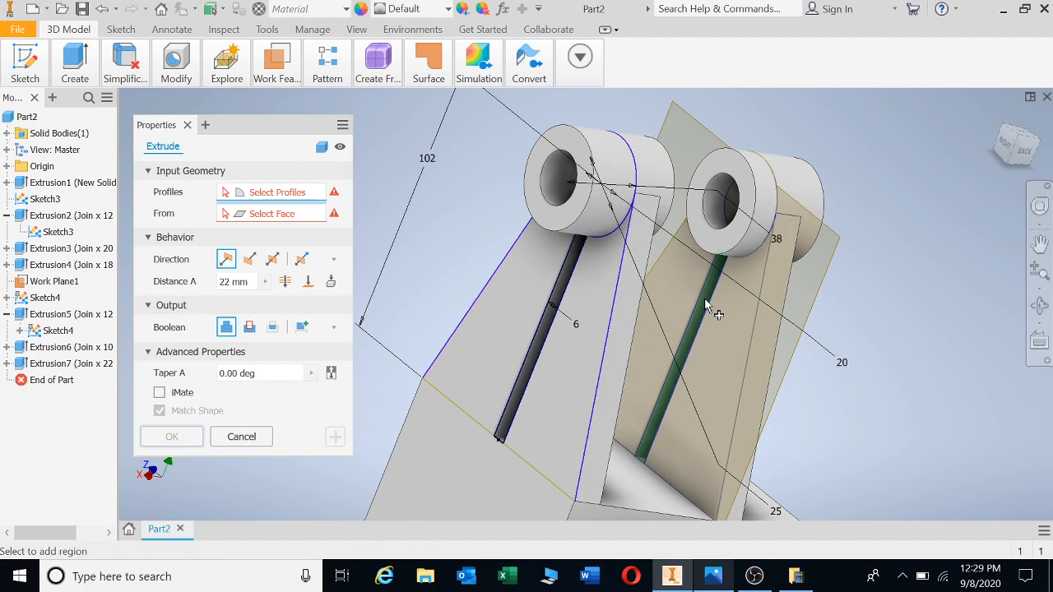
click(705, 304)
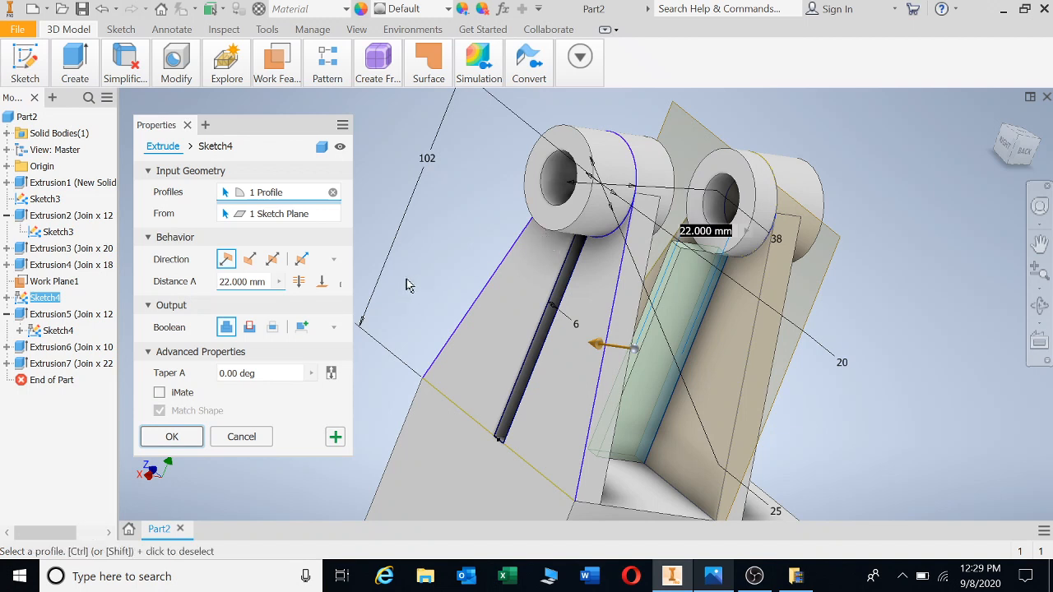
click(322, 284)
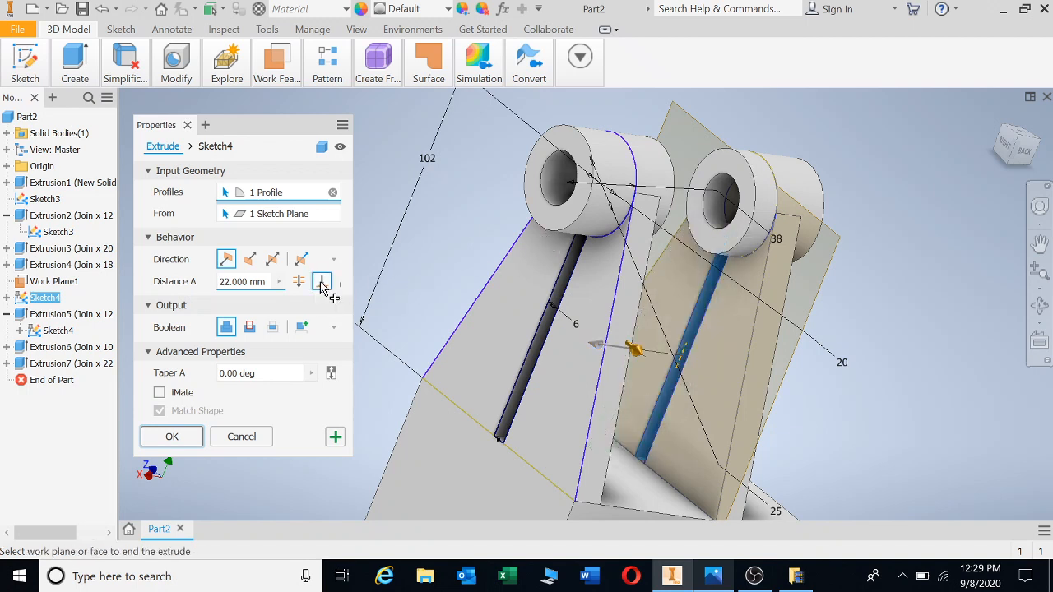
click(547, 223)
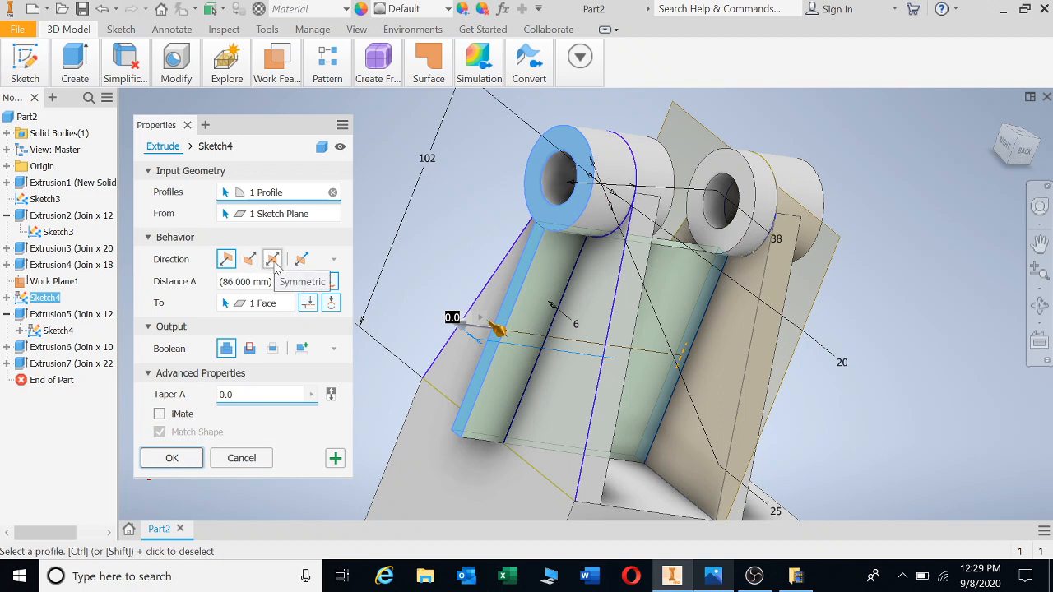
click(173, 458)
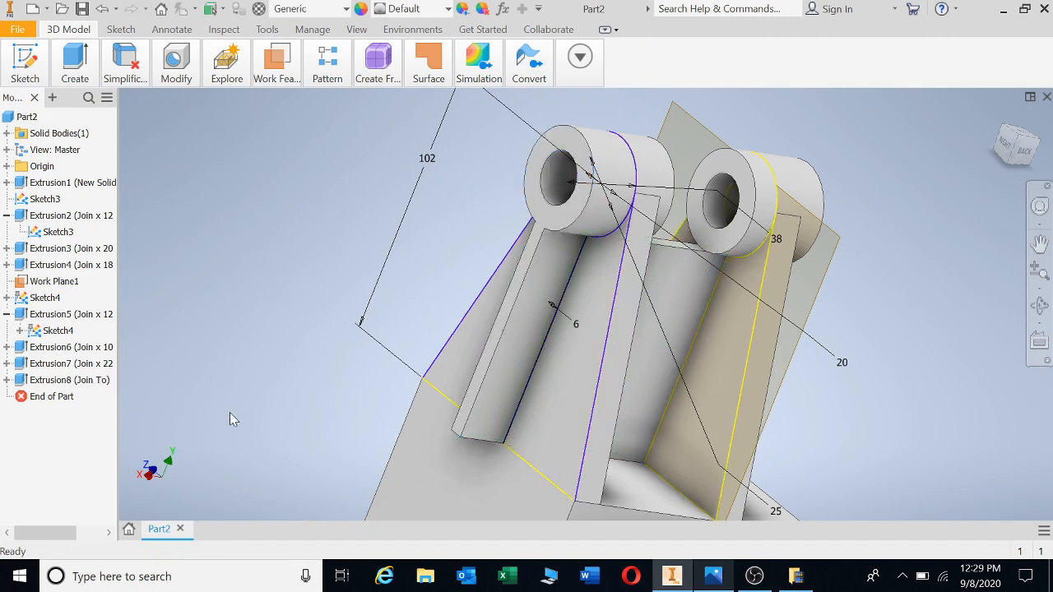
Extrude the same rib profile the other way up to the base's outer side face beyond the second plate, as a join with 0 taper.
key(e)
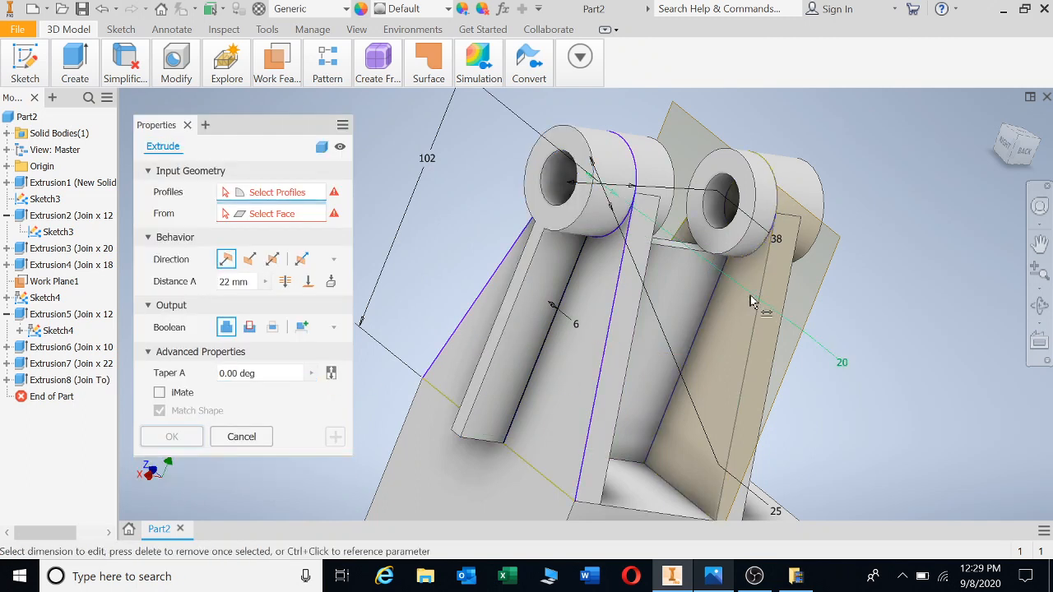
click(707, 293)
click(1040, 306)
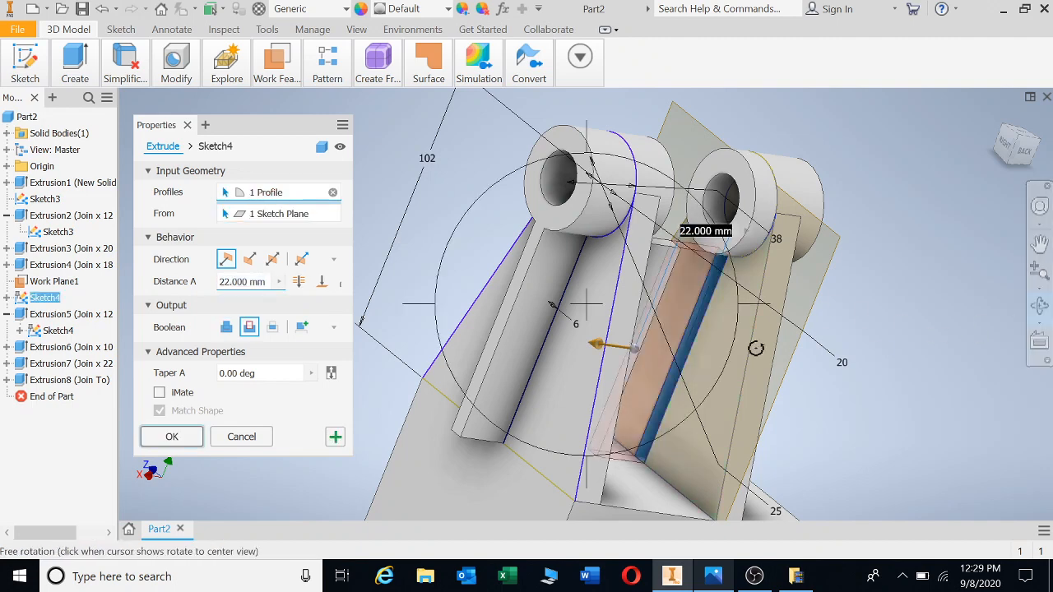
drag(755, 348, 642, 340)
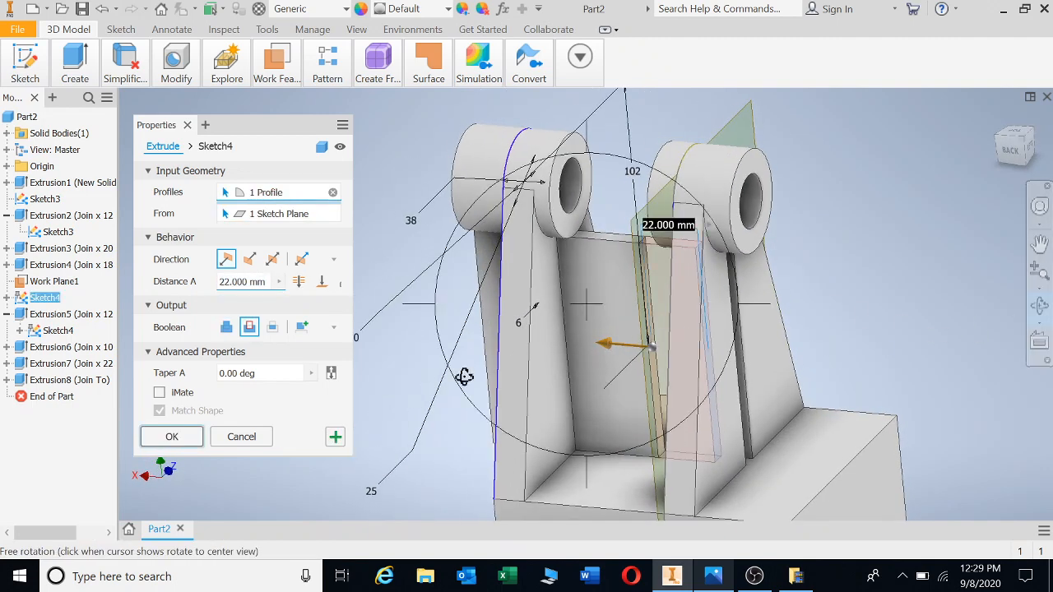
click(322, 281)
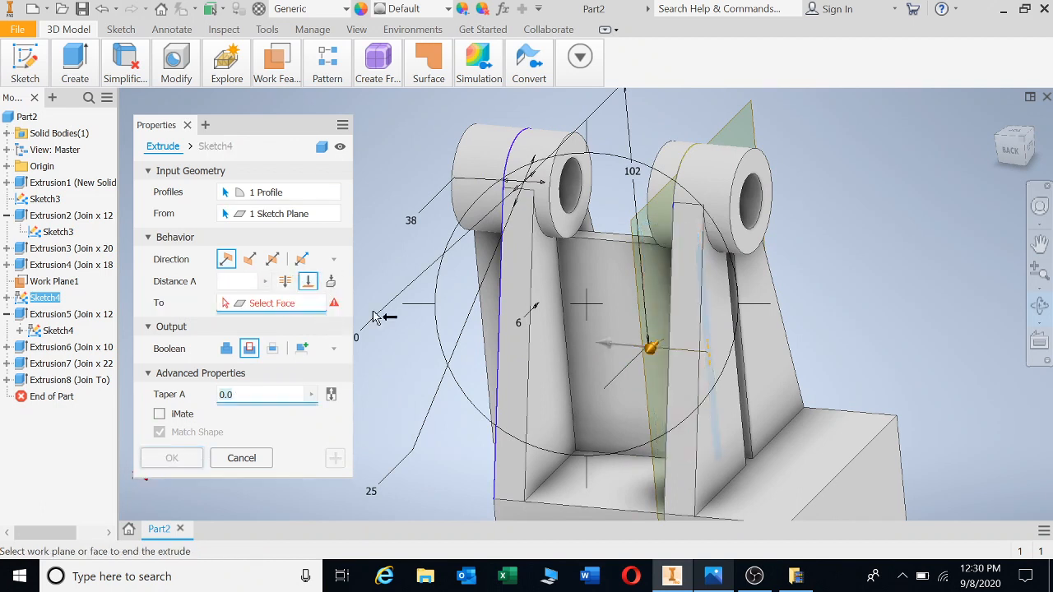
key(Escape)
click(859, 498)
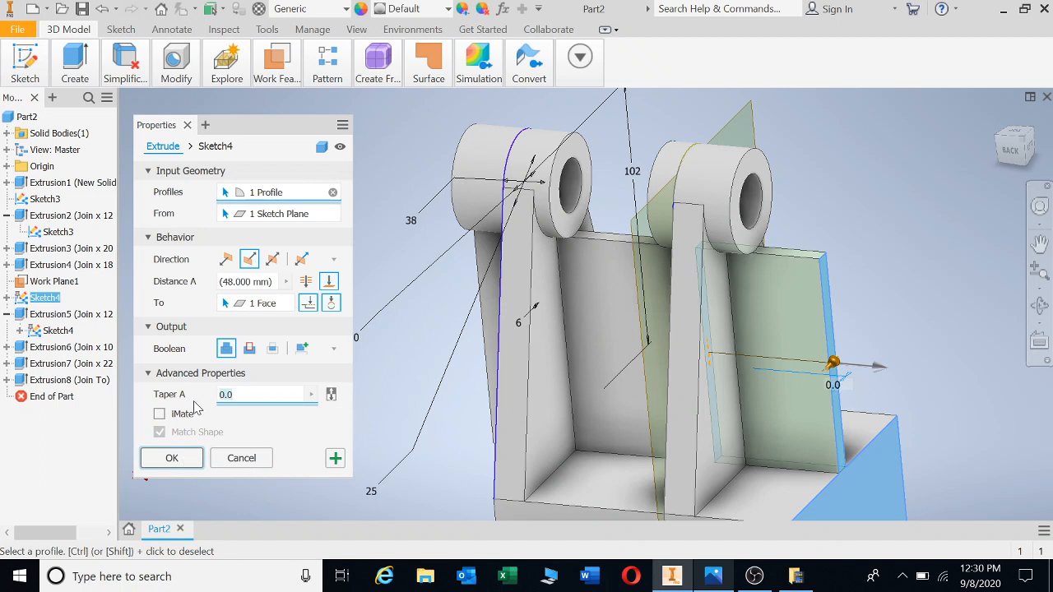
text(23)
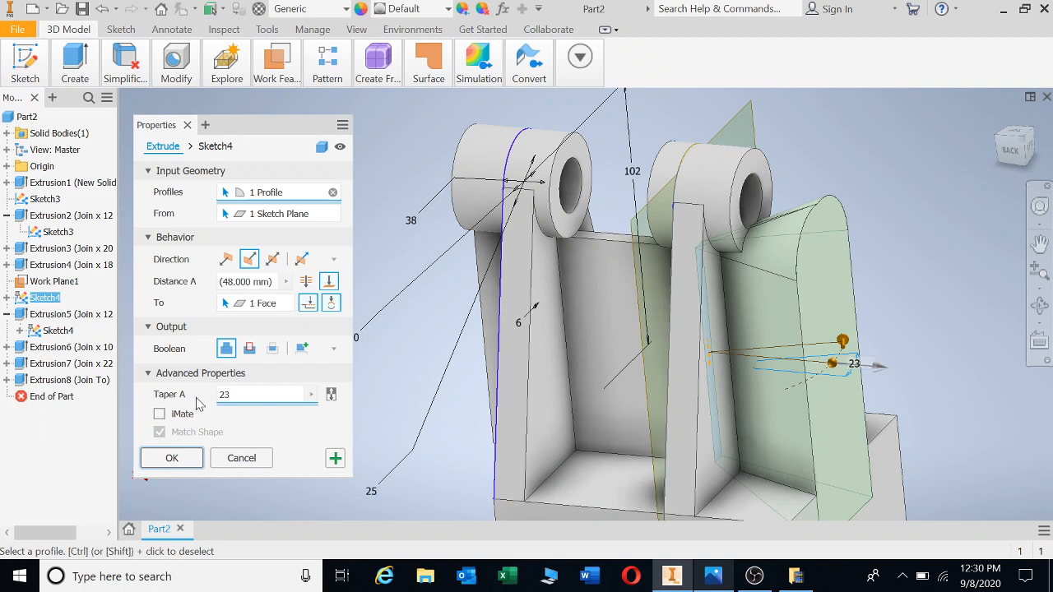
key(BackSpace)
key(BackSpace)
text(0)
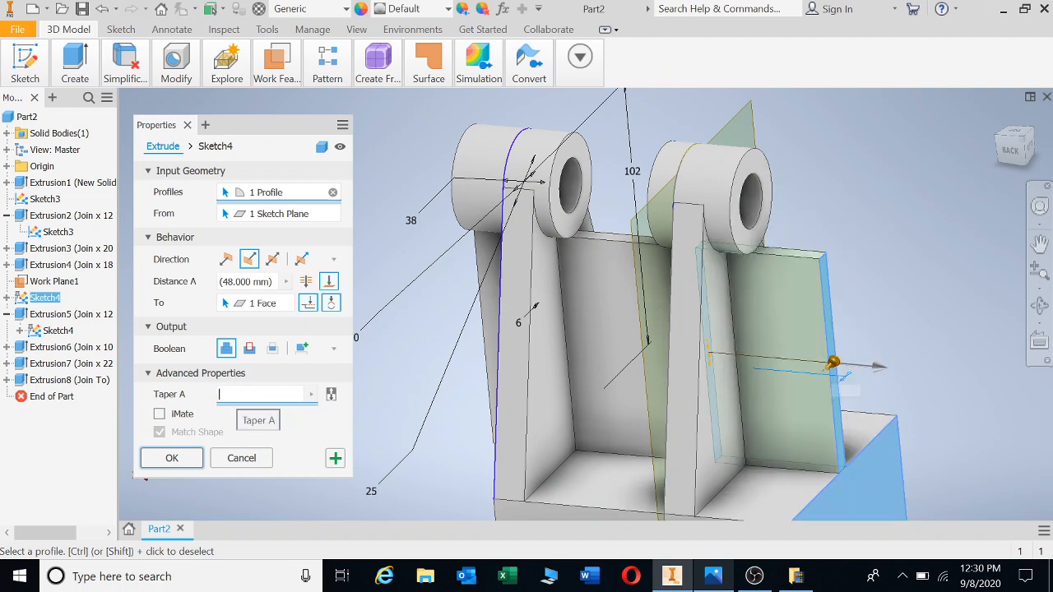
click(161, 459)
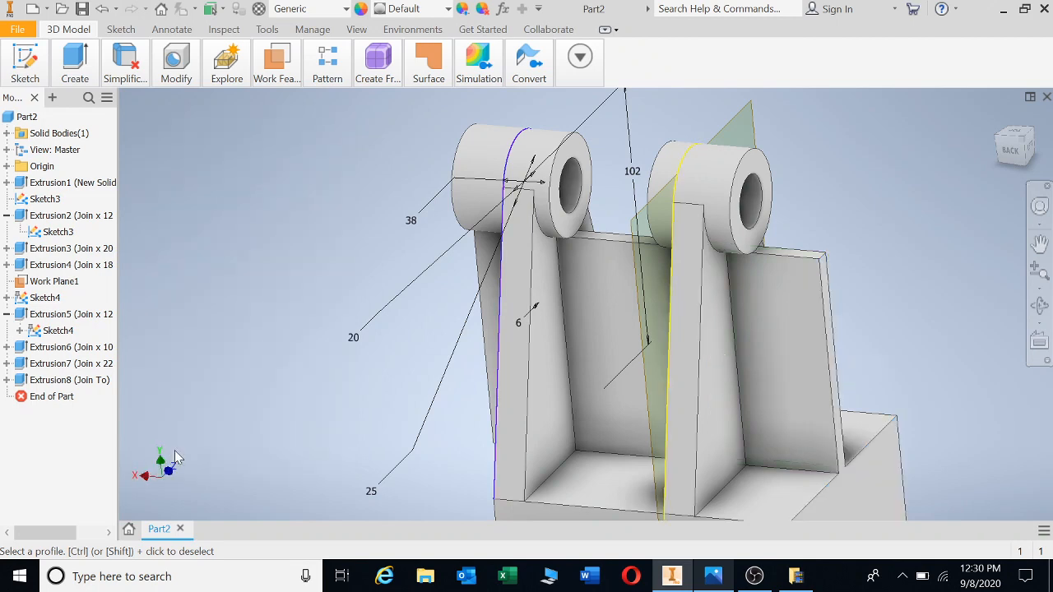
Inspect the bracket and its ribs from the home isometric view and from the front underside.
click(997, 116)
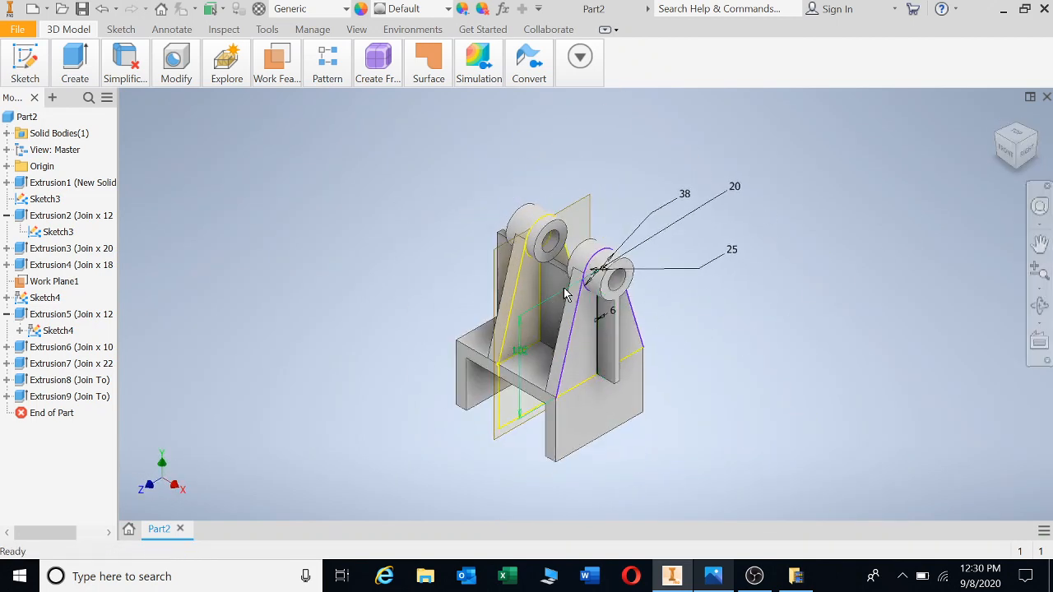
click(1039, 307)
click(1039, 308)
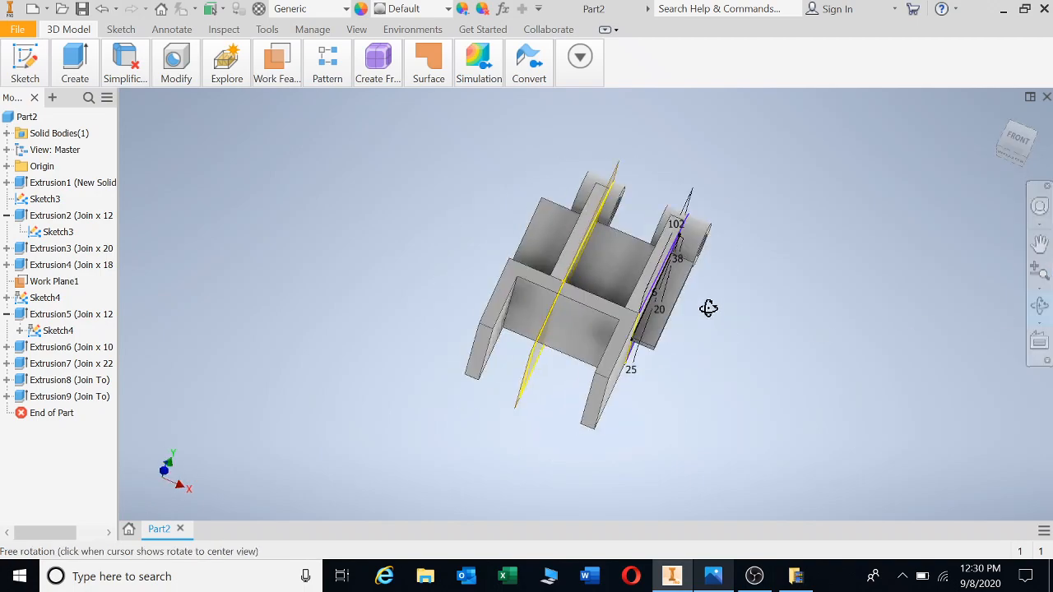